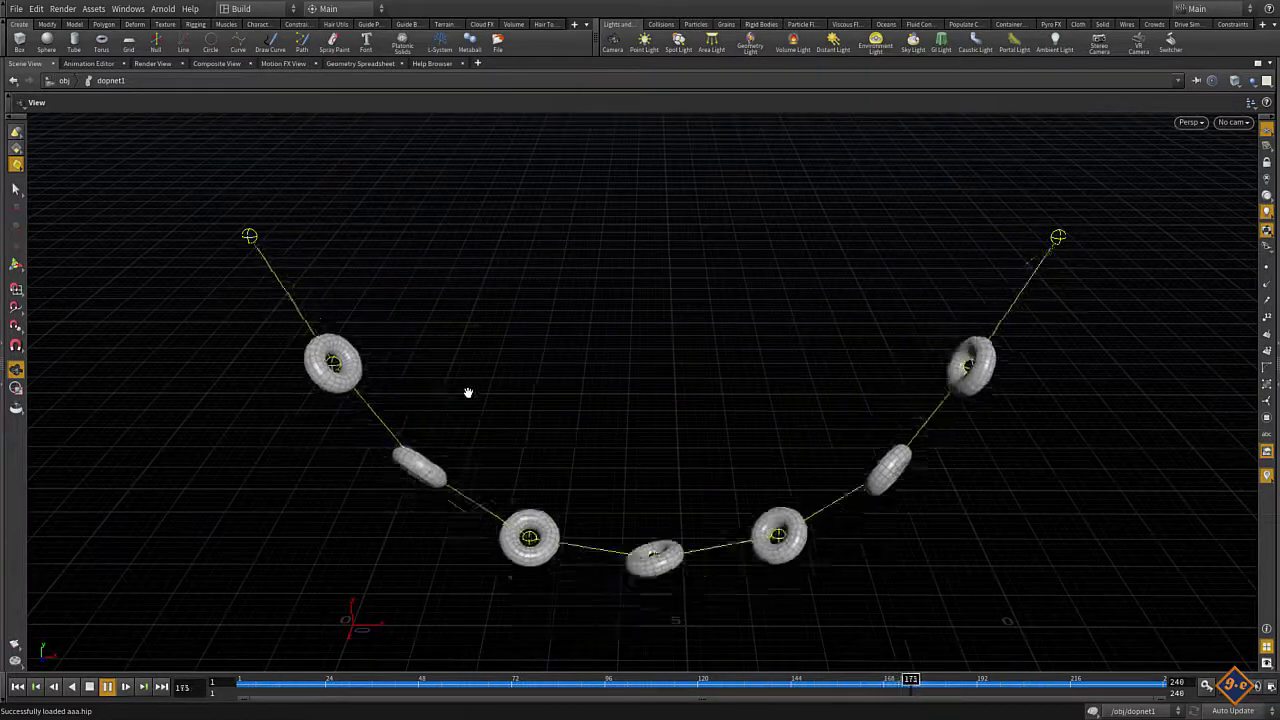
- Stop the torus chain playback, start a new empty scene, and dismiss the error message
left_click(89, 686)
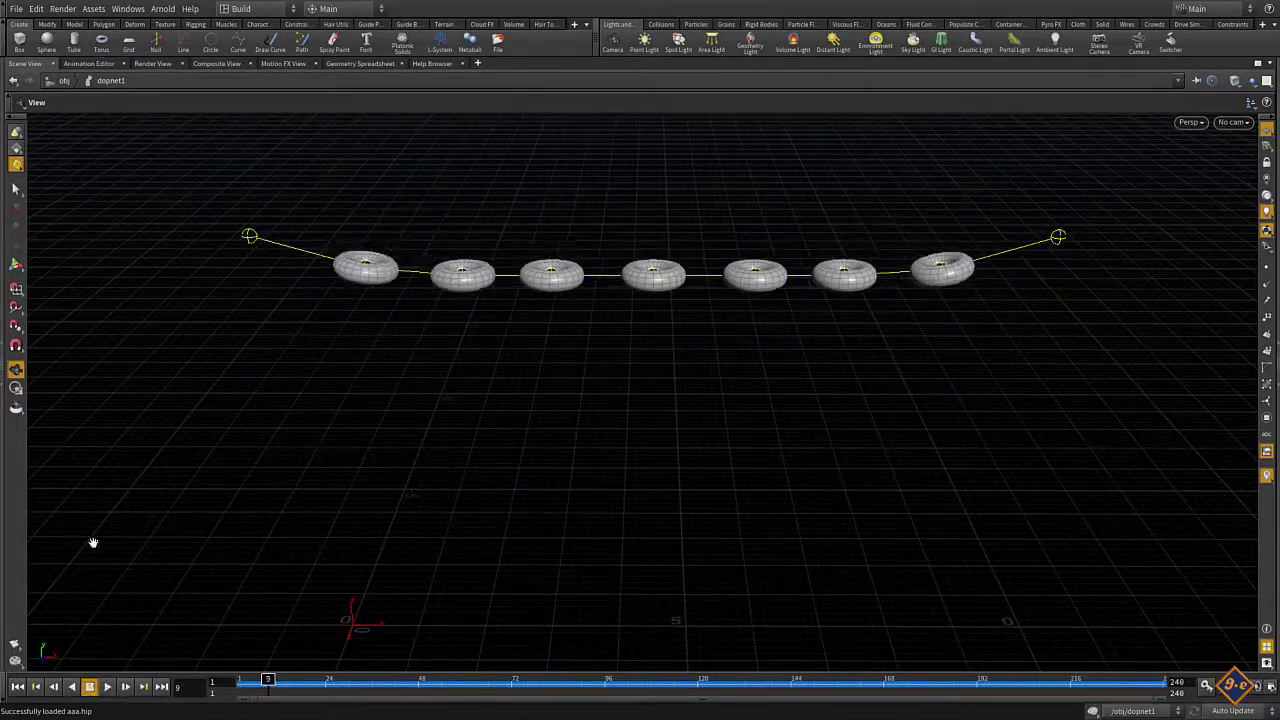
left_click(16, 8)
left_click(40, 28)
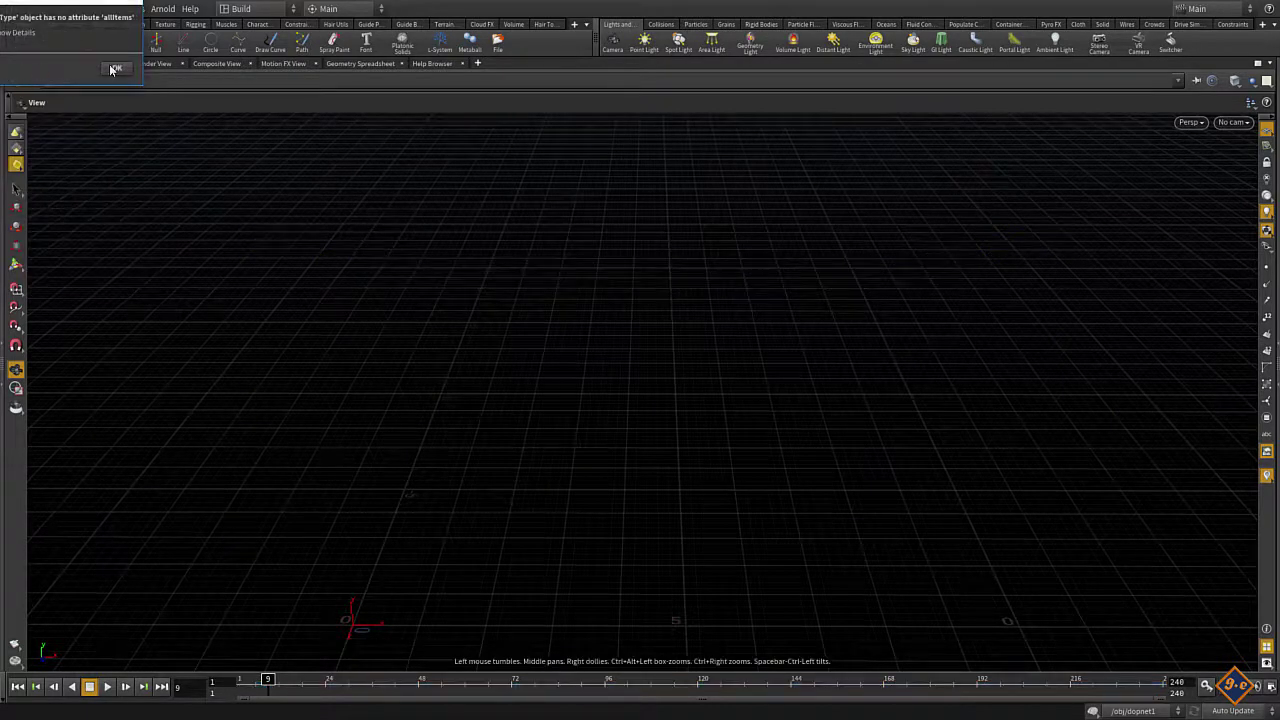
left_click(118, 69)
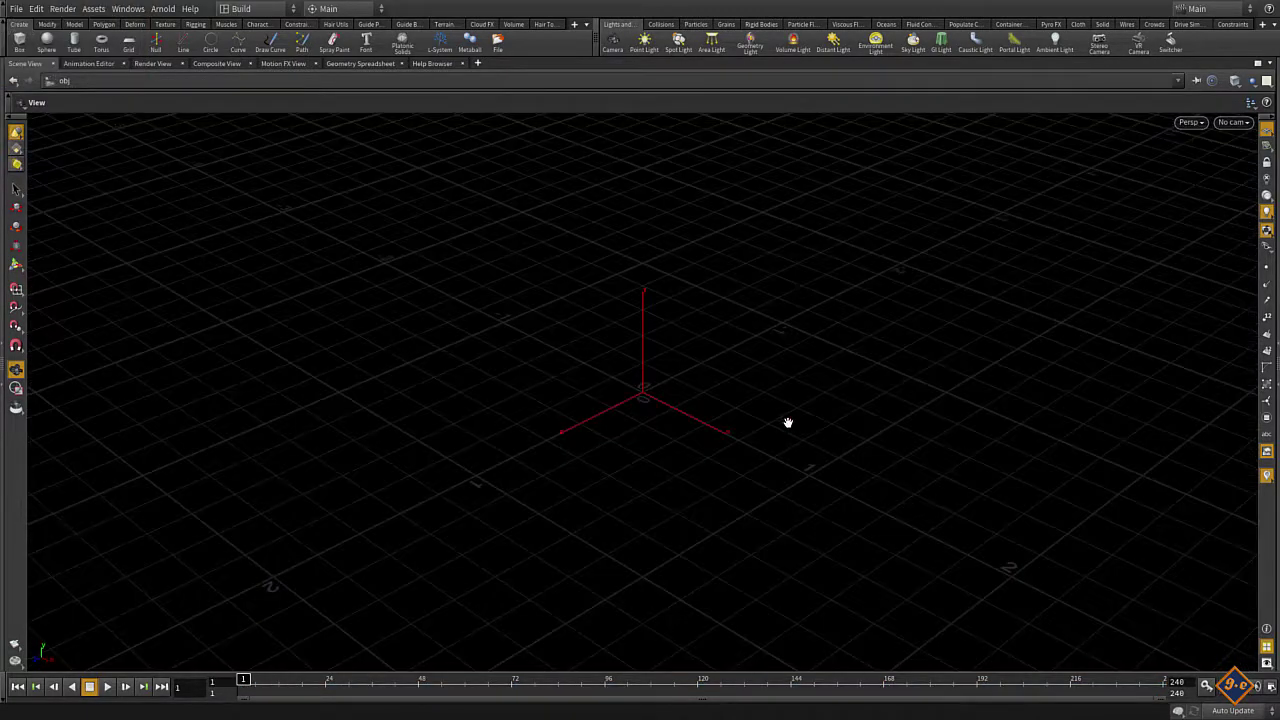
- Restore the parameter and network panes with Ctrl+B and widen the 3D viewport
mouse_move(788, 423)
left_mouse_down()
mouse_move(763, 340)
mouse_move(754, 363)
left_mouse_up()
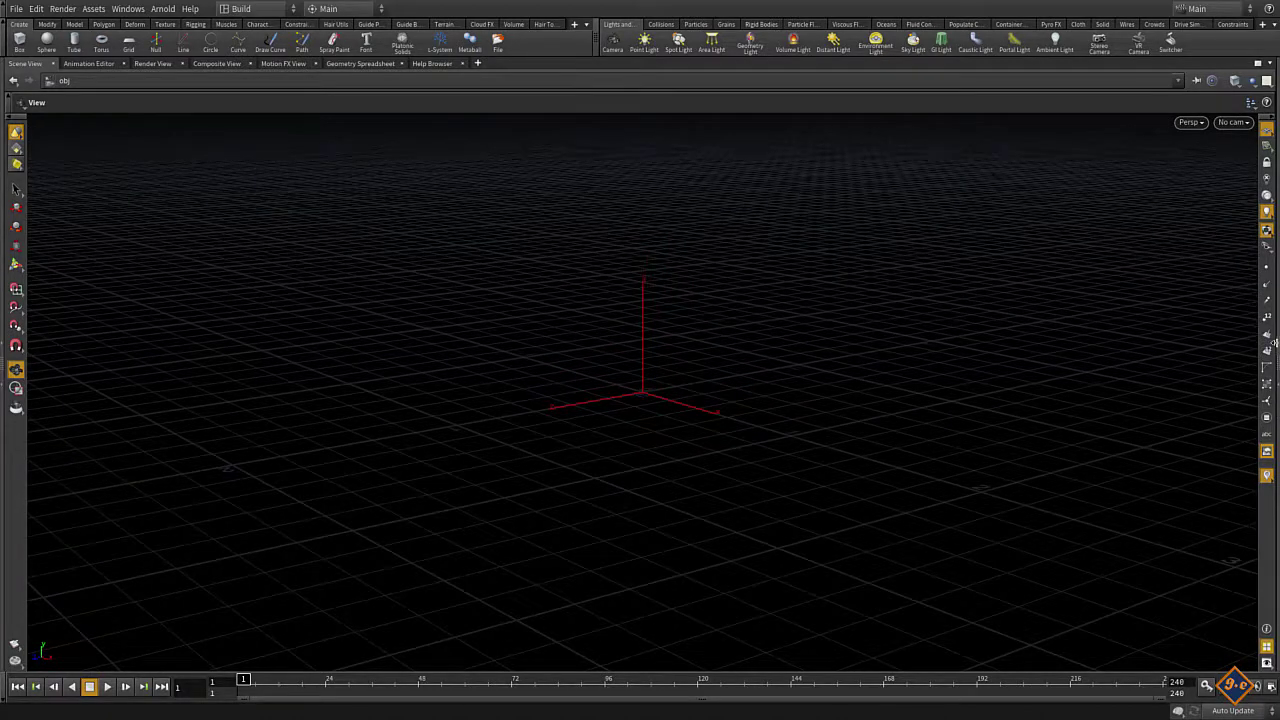
key("ctrl+b")
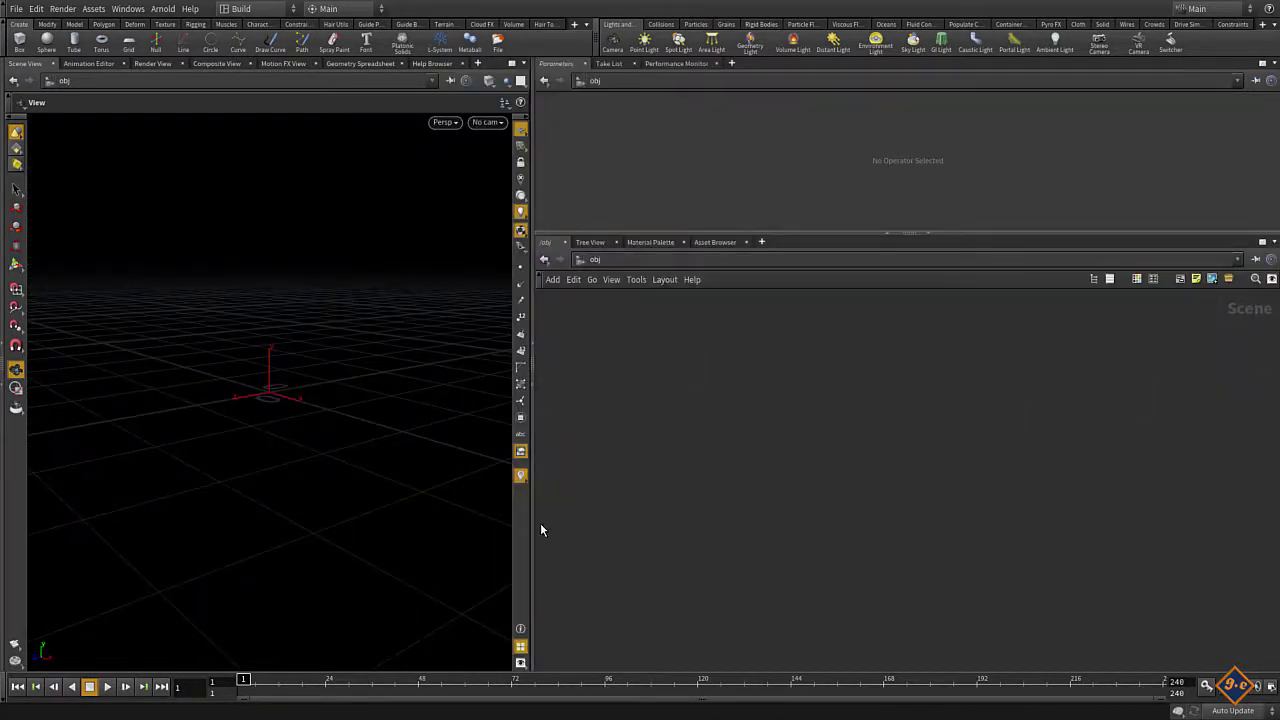
left_click_drag(534, 530, 740, 540)
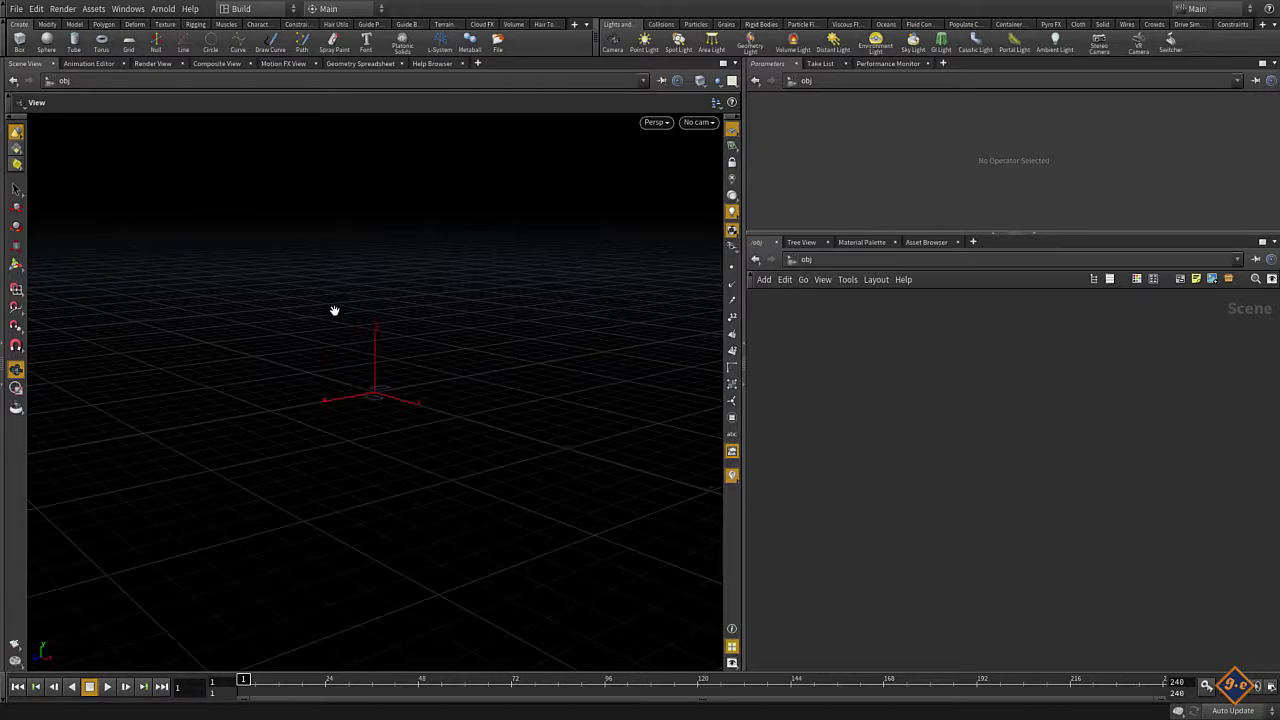
- Create a sphere at the origin and make it an RBD object
left_click(36, 44)
key("Return")
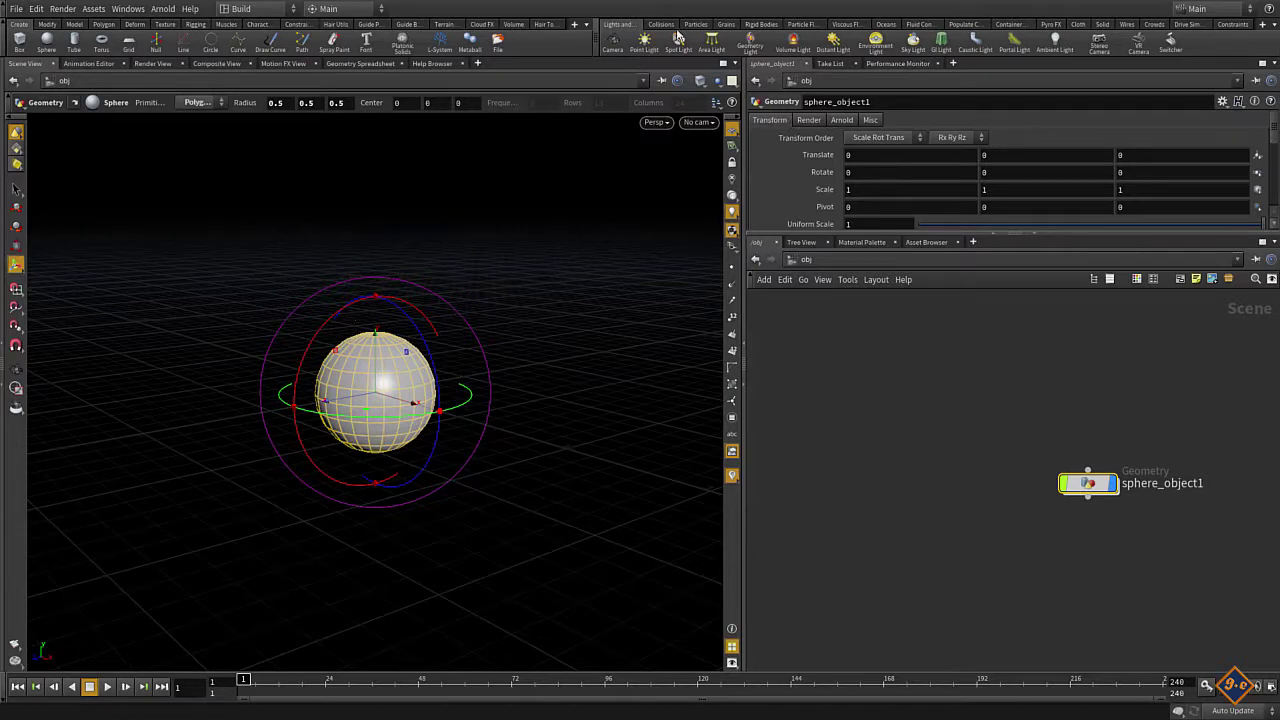
left_click(750, 26)
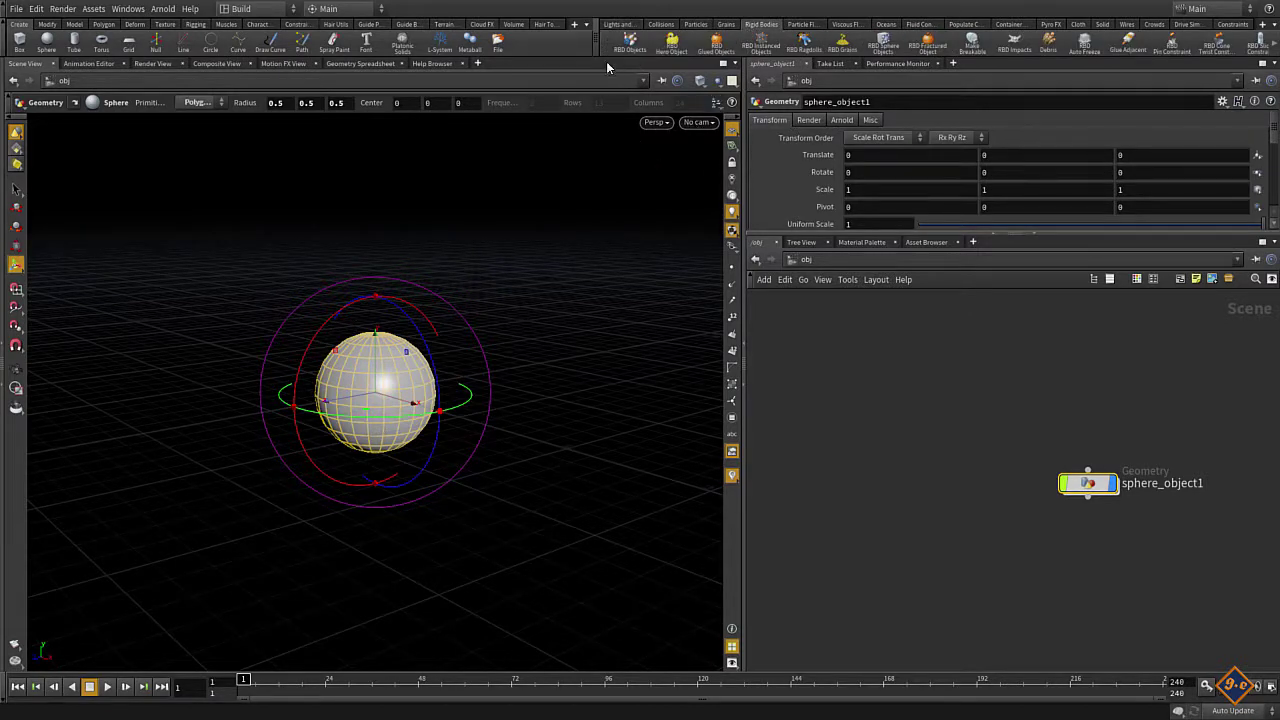
left_click(677, 44)
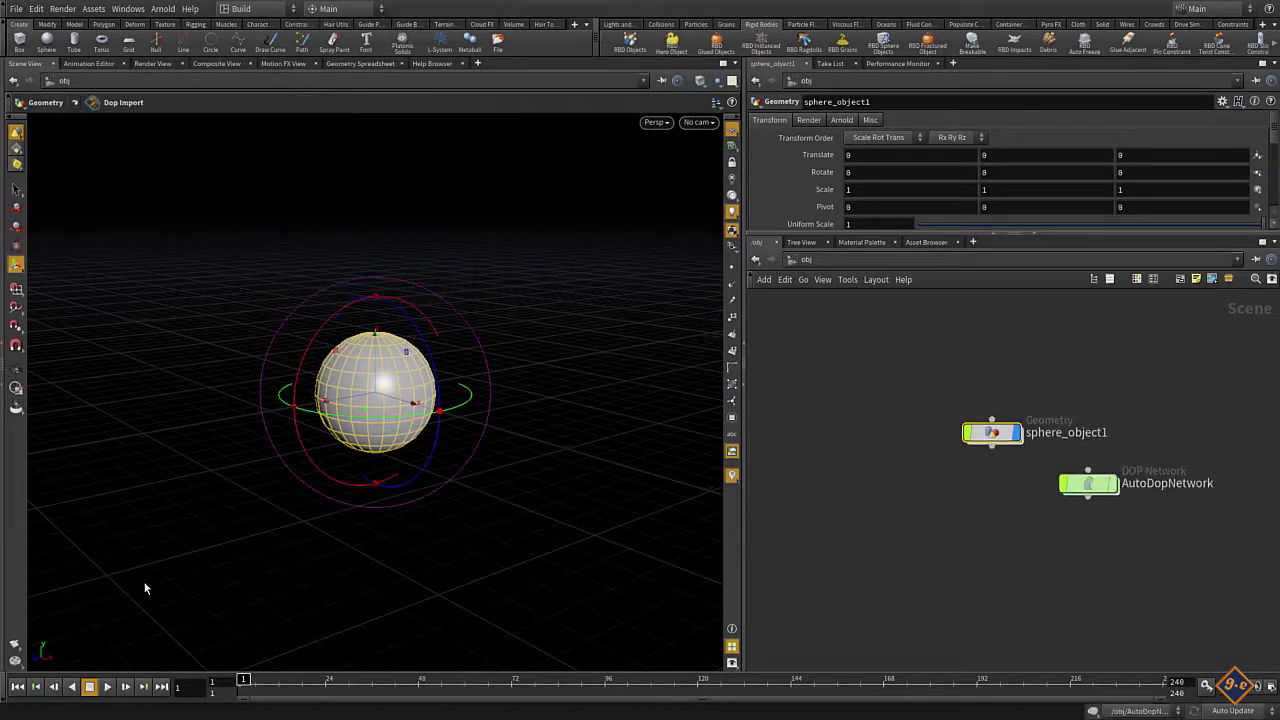
- Play the simulation to watch the sphere fall, then rewind to frame 1
left_click(107, 688)
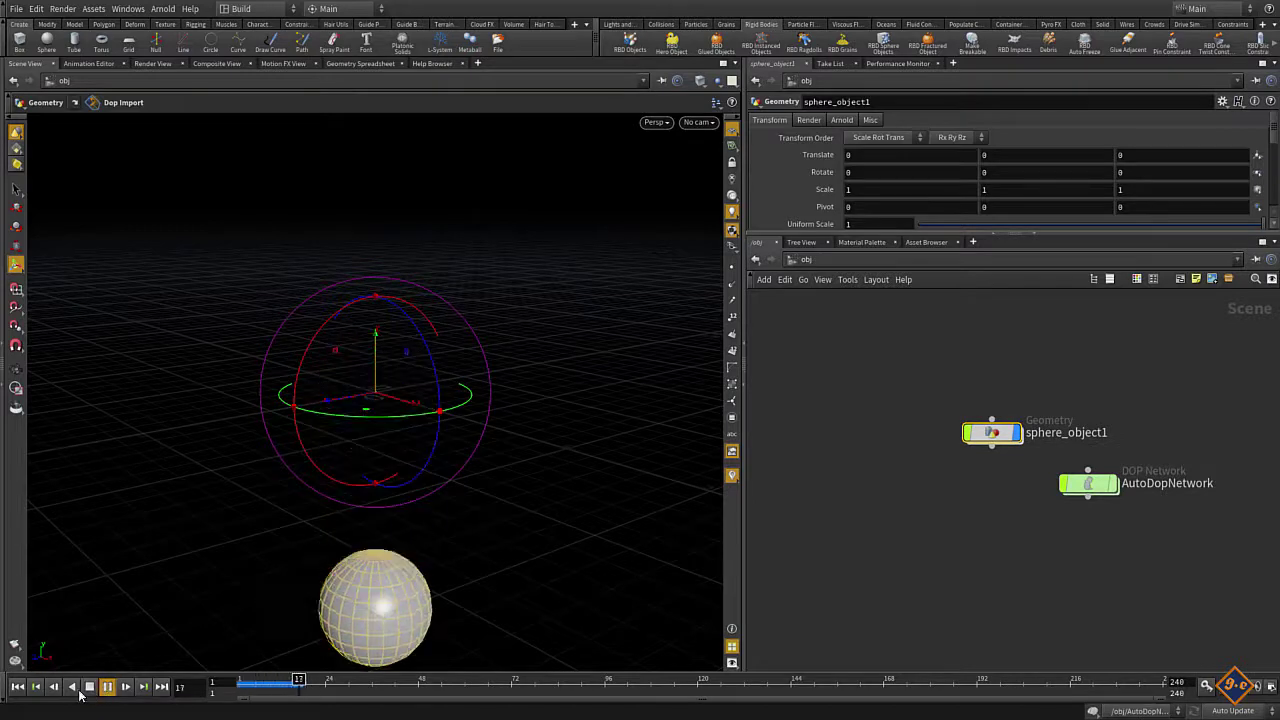
left_click(17, 686)
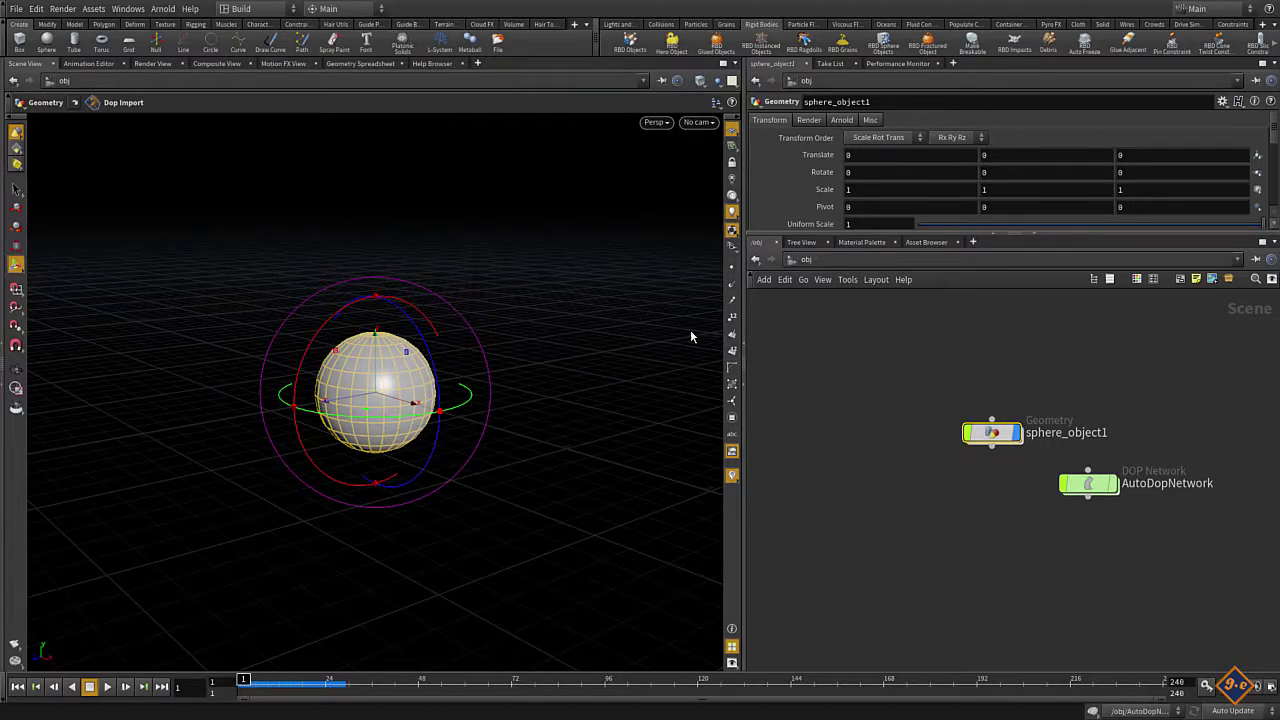
scroll(1274, 48, "down", 2)
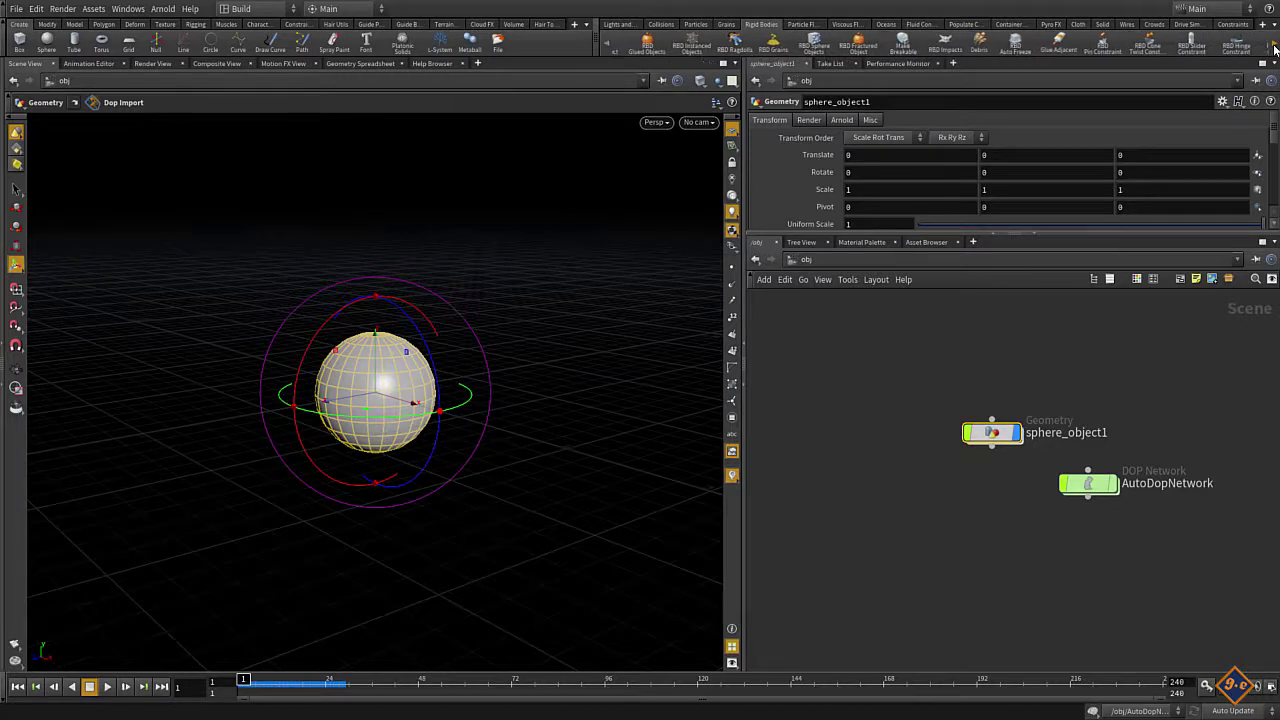
scroll(1274, 48, "down", 2)
scroll(1274, 48, "down", 2)
scroll(1274, 48, "down", 2)
scroll(1276, 47, "down", 1)
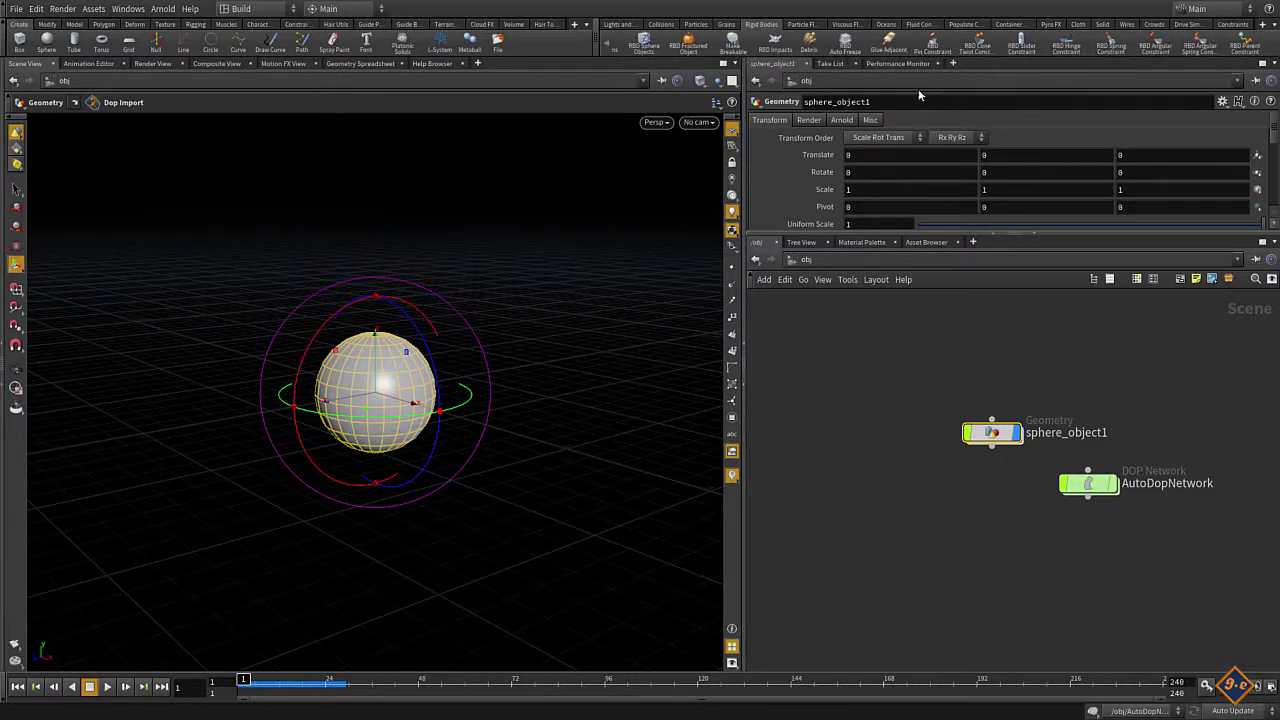
- Pin sphere_object1 to a point at (-1.30696, 1.84047, 0.979734), play the swing, and rewind
left_click(928, 50)
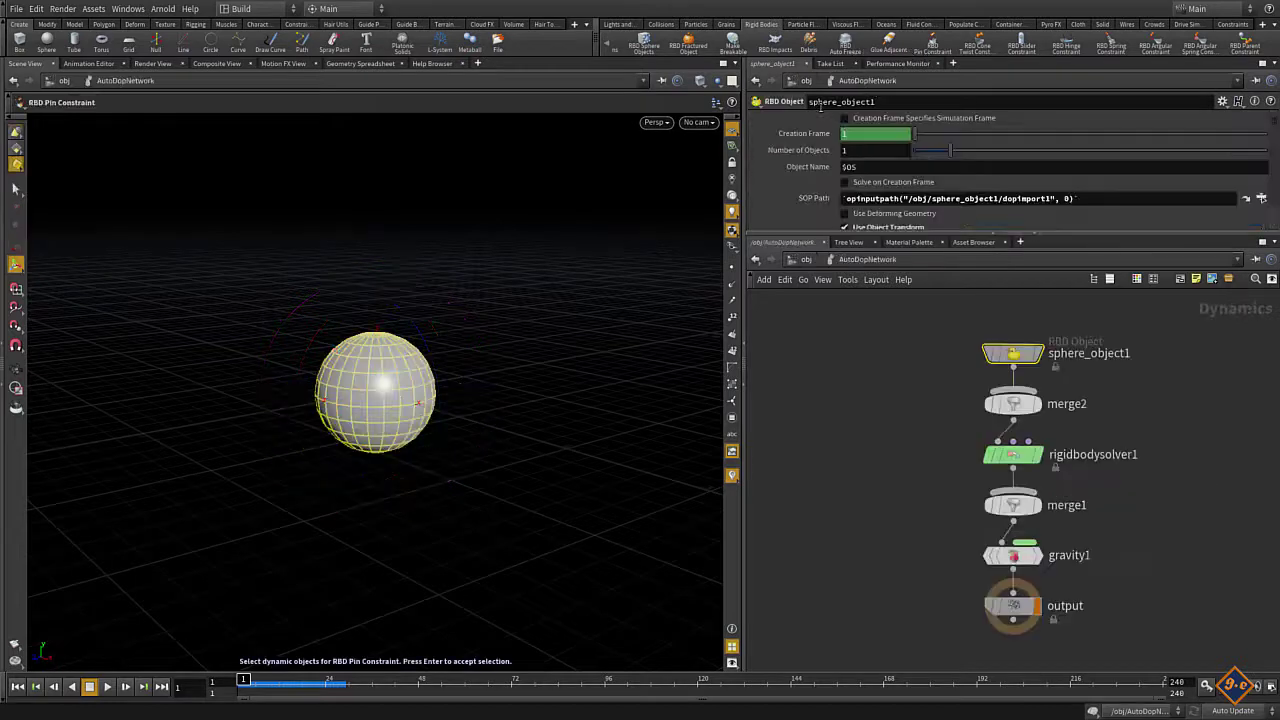
left_click(389, 404)
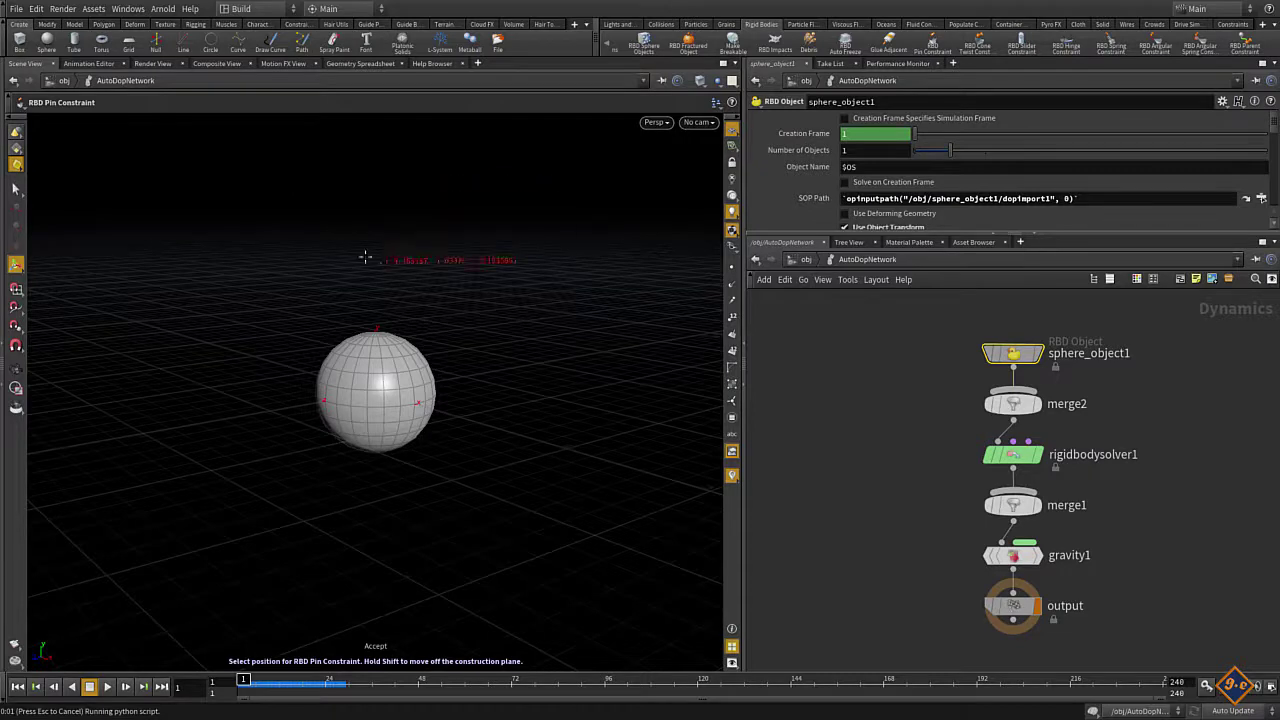
left_click(182, 160)
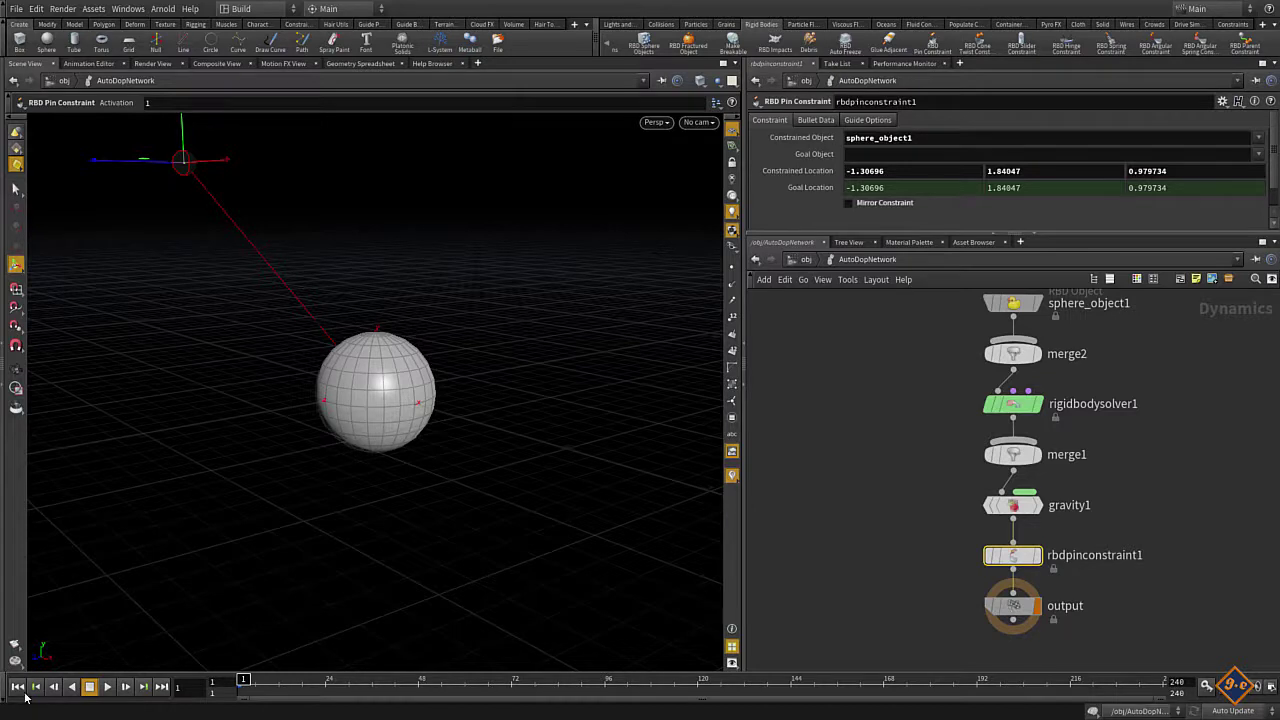
left_click(107, 687)
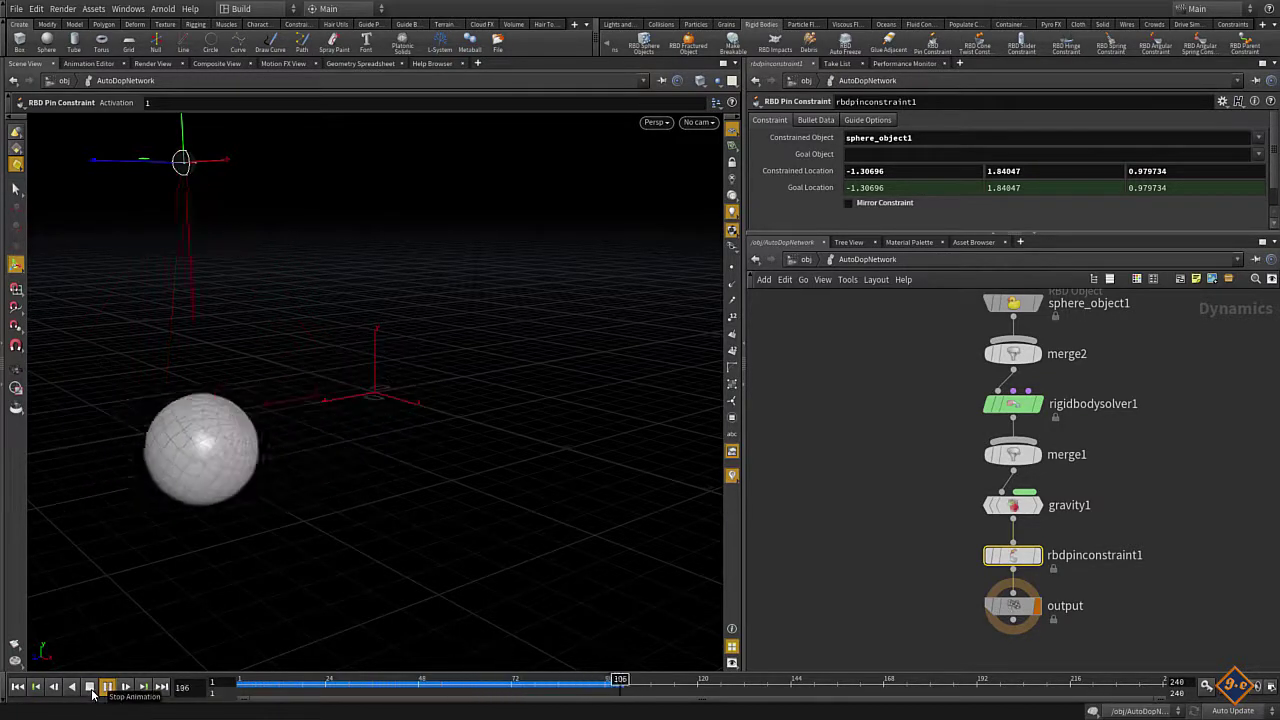
left_click(90, 688)
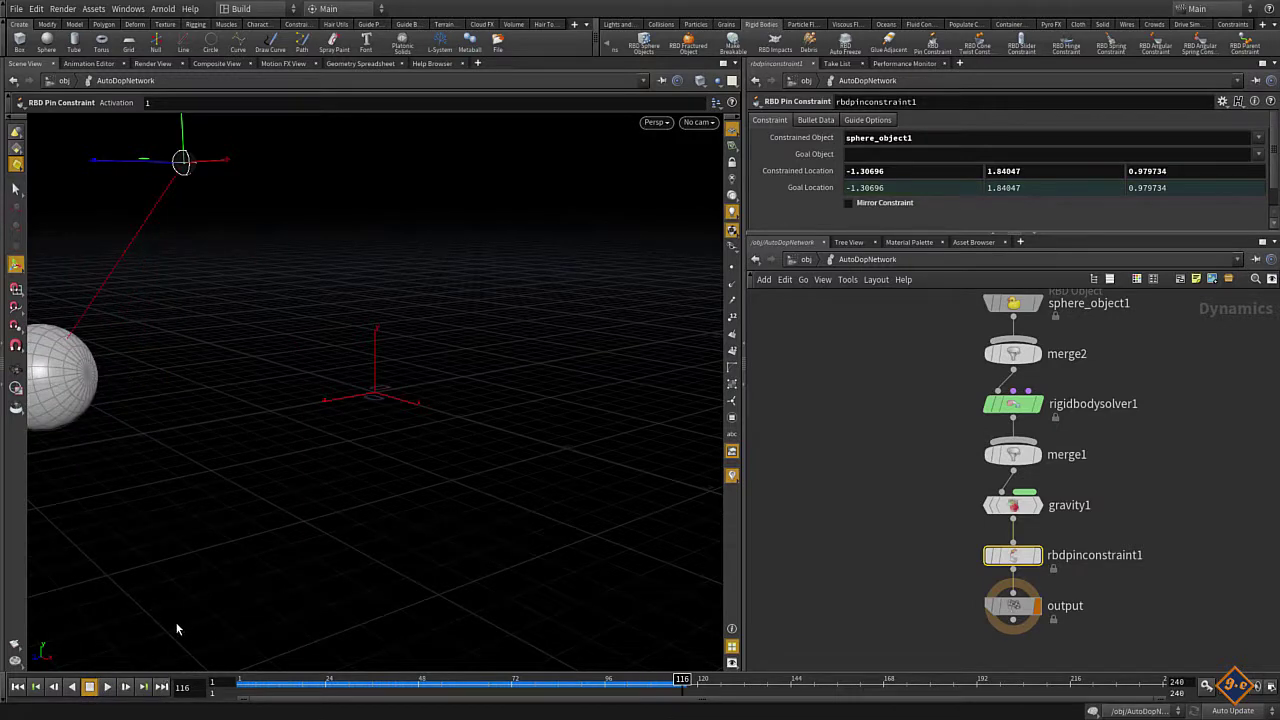
left_click_drag(282, 680, 232, 681)
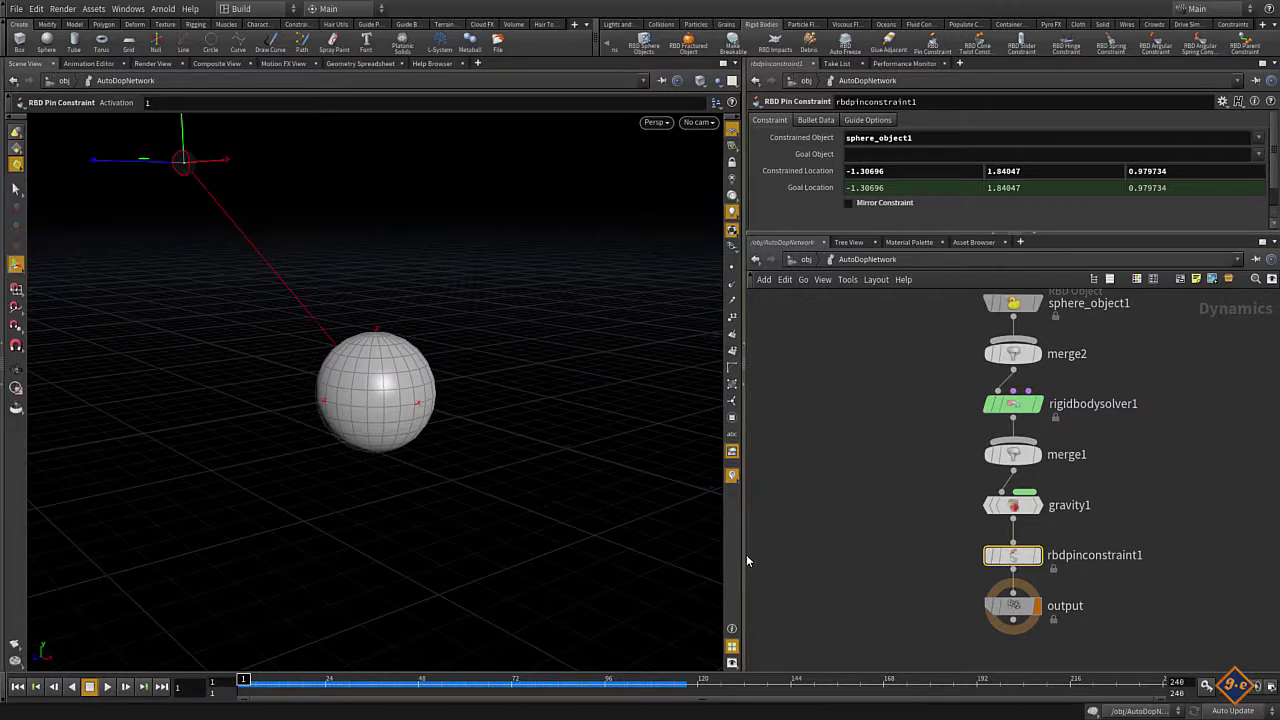
- Collapse the parameters, lay out the AutoDopNetwork nodes, and inspect sphere_object1, rigidbodysolver1 and gravity1
mouse_move(744, 543)
left_mouse_down()
mouse_move(568, 549)
mouse_move(489, 526)
left_mouse_up()
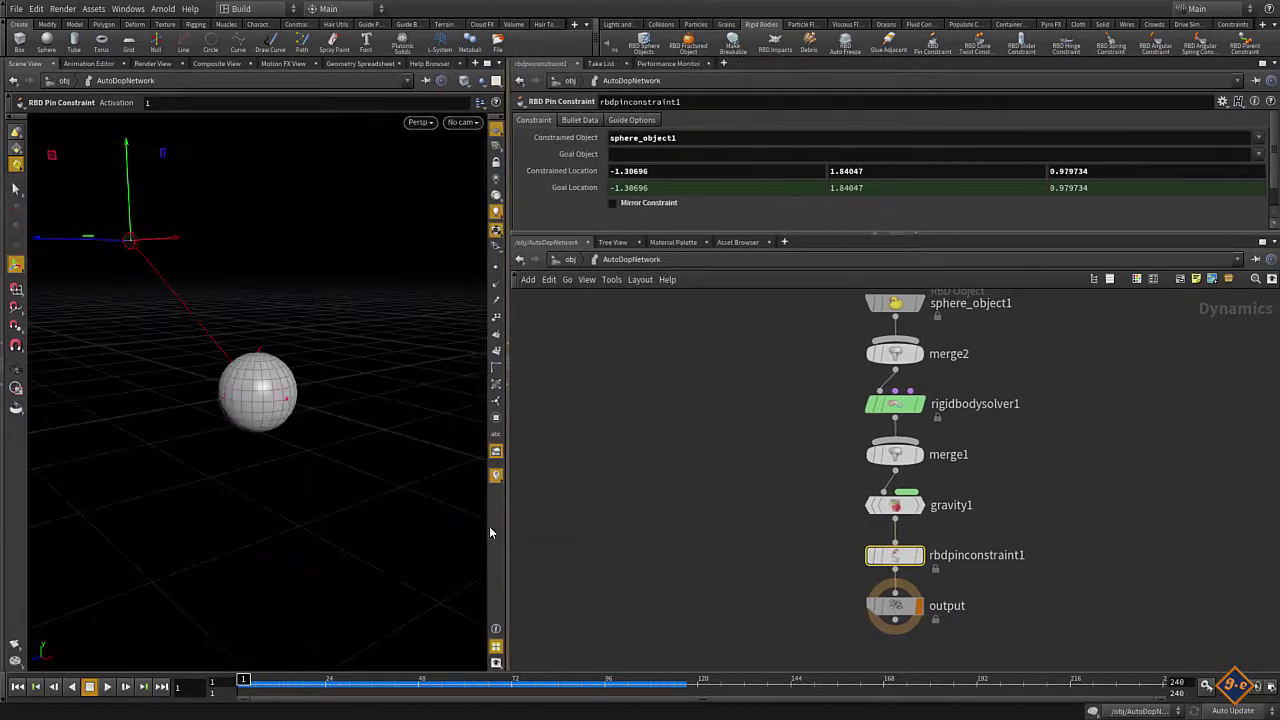
left_click(877, 232)
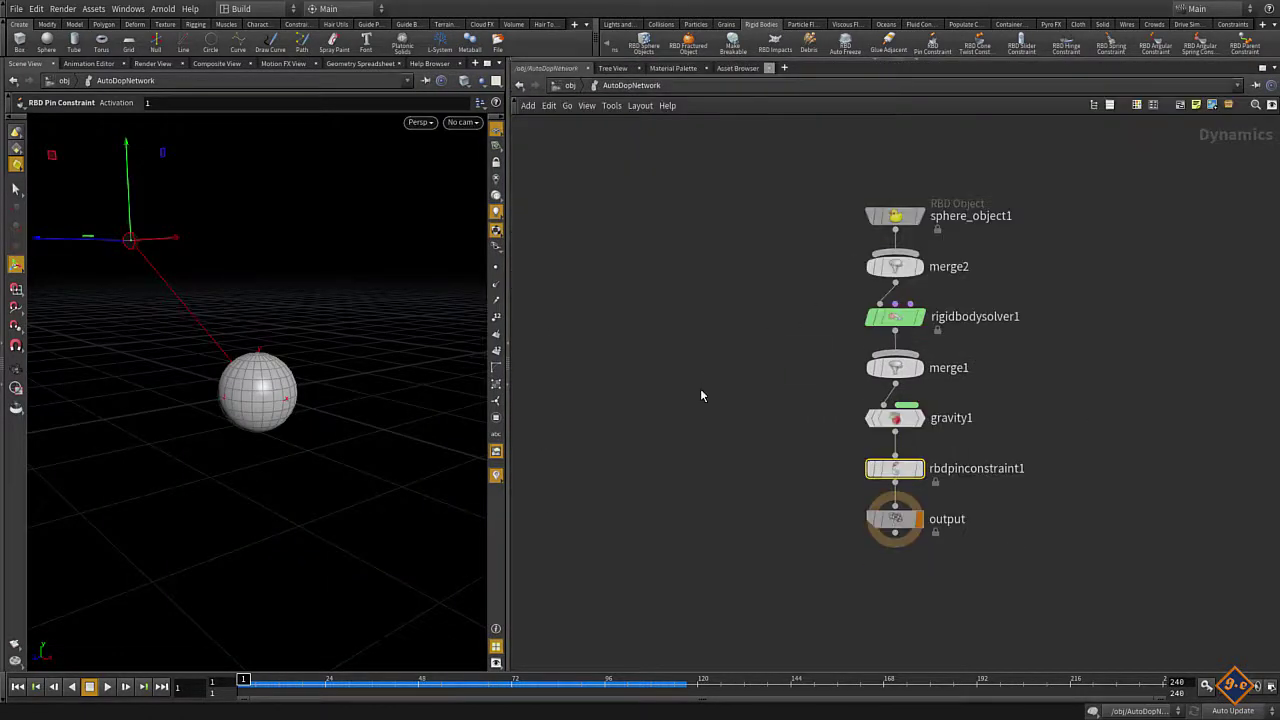
middle_click_drag(696, 306, 631, 306)
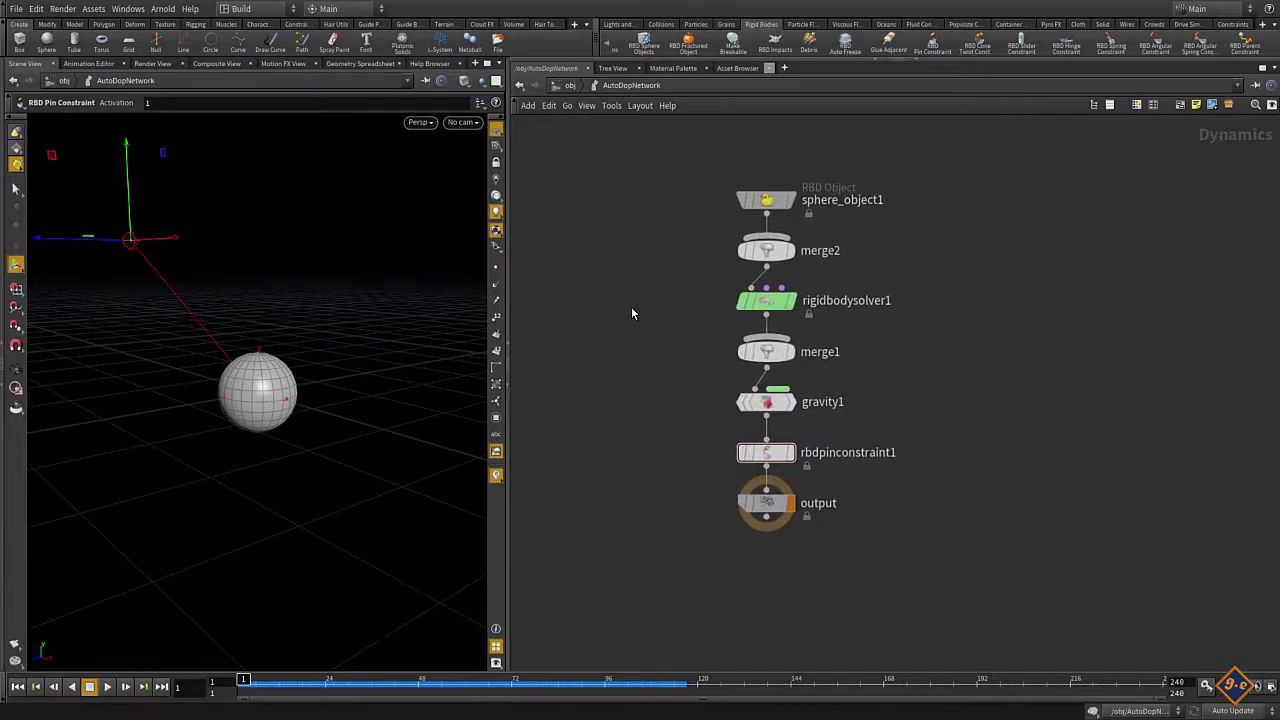
key("l")
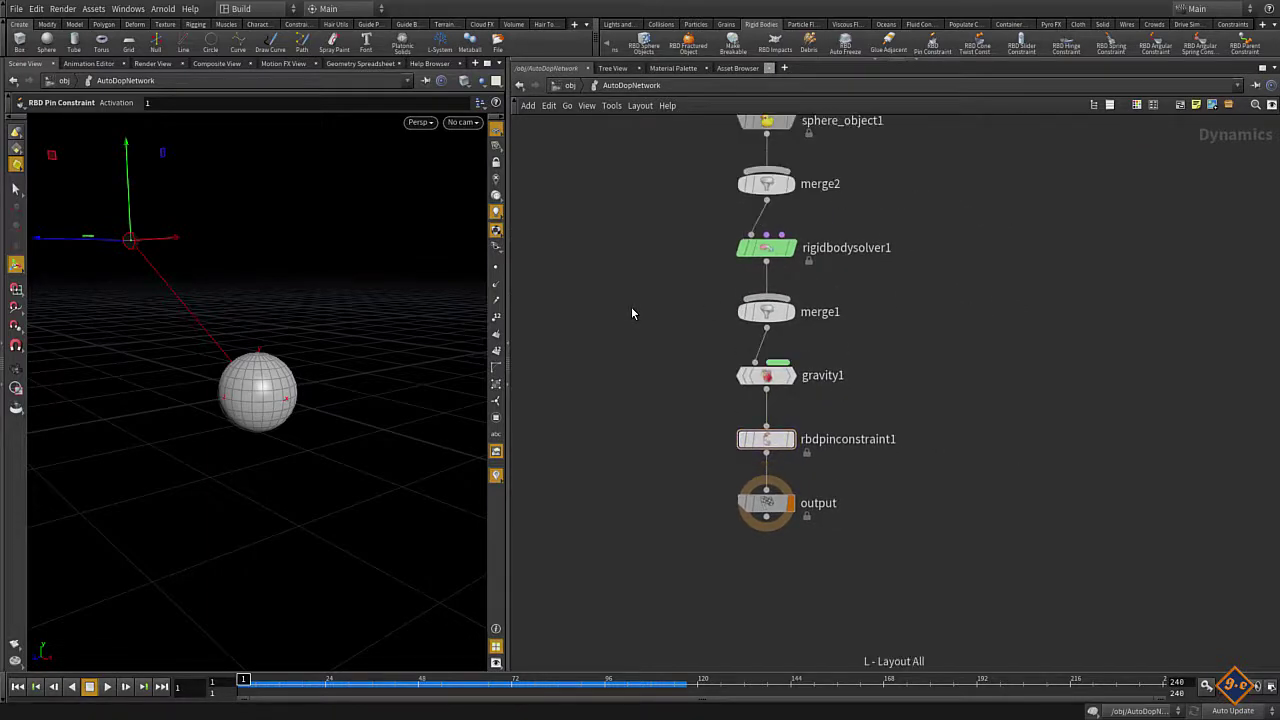
mouse_move(652, 287)
middle_mouse_down()
mouse_move(643, 428)
mouse_move(636, 374)
middle_mouse_up()
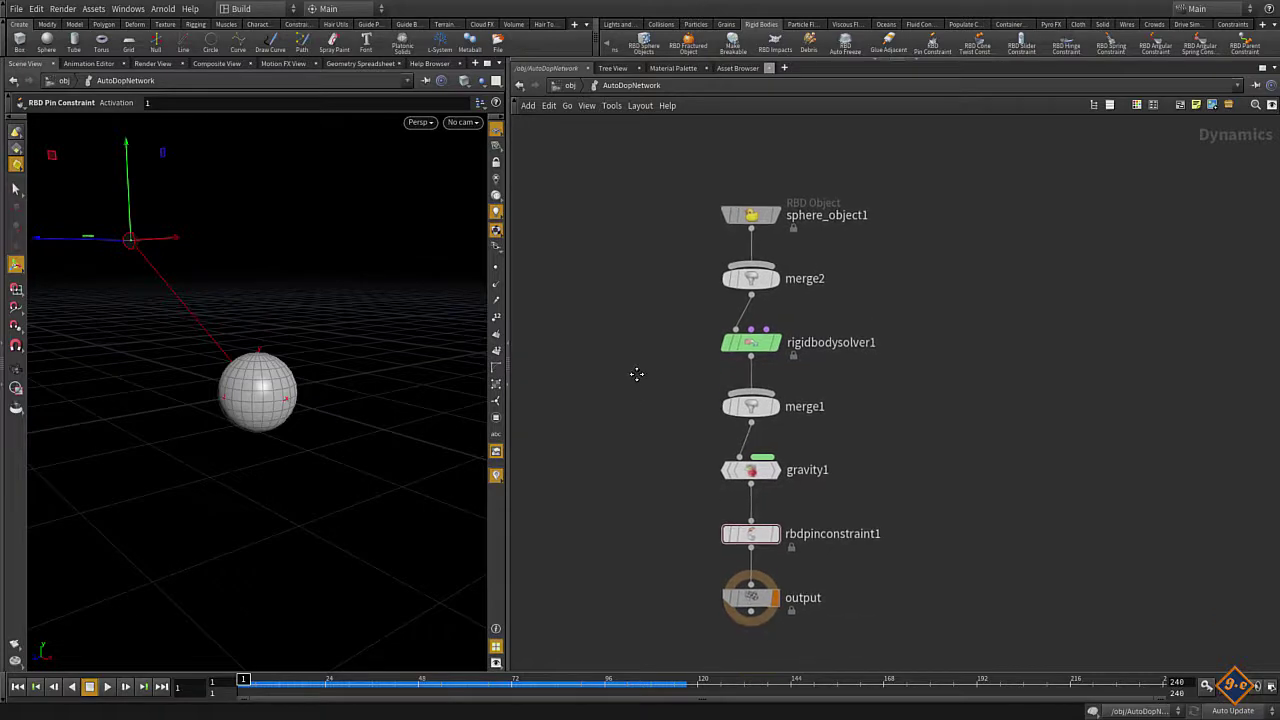
left_click_drag(643, 166, 914, 488)
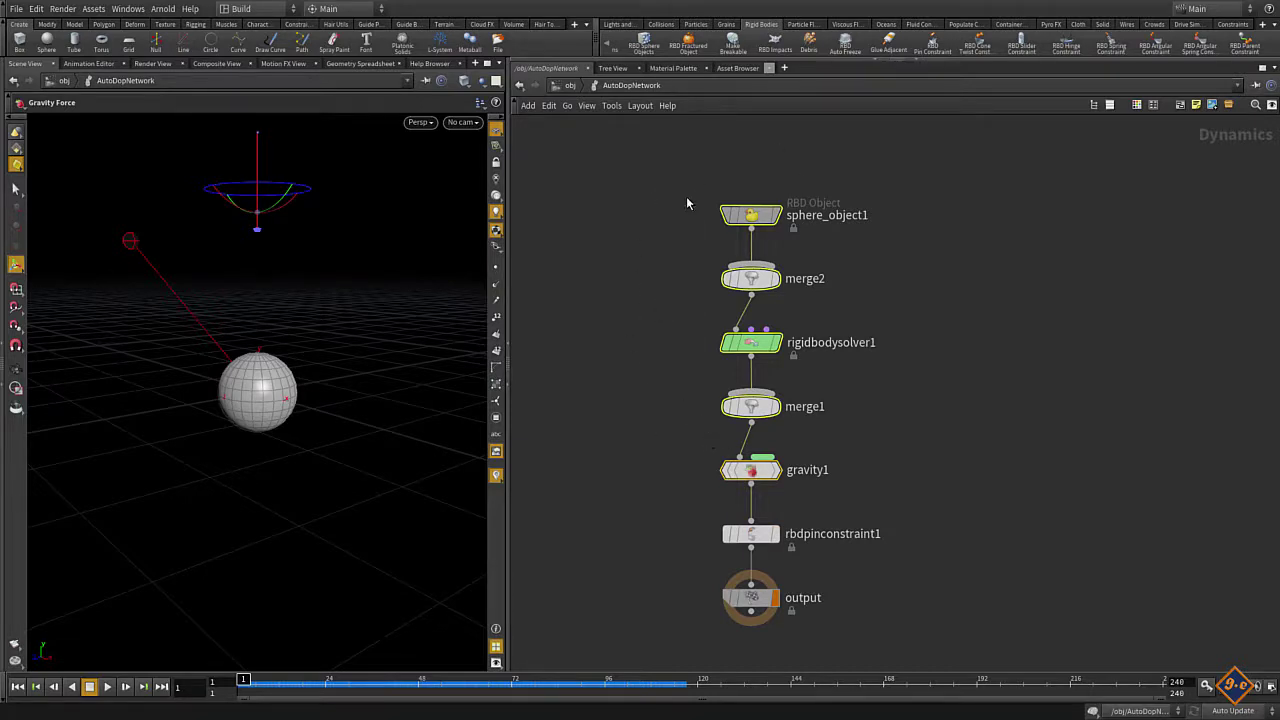
left_click_drag(665, 170, 867, 224)
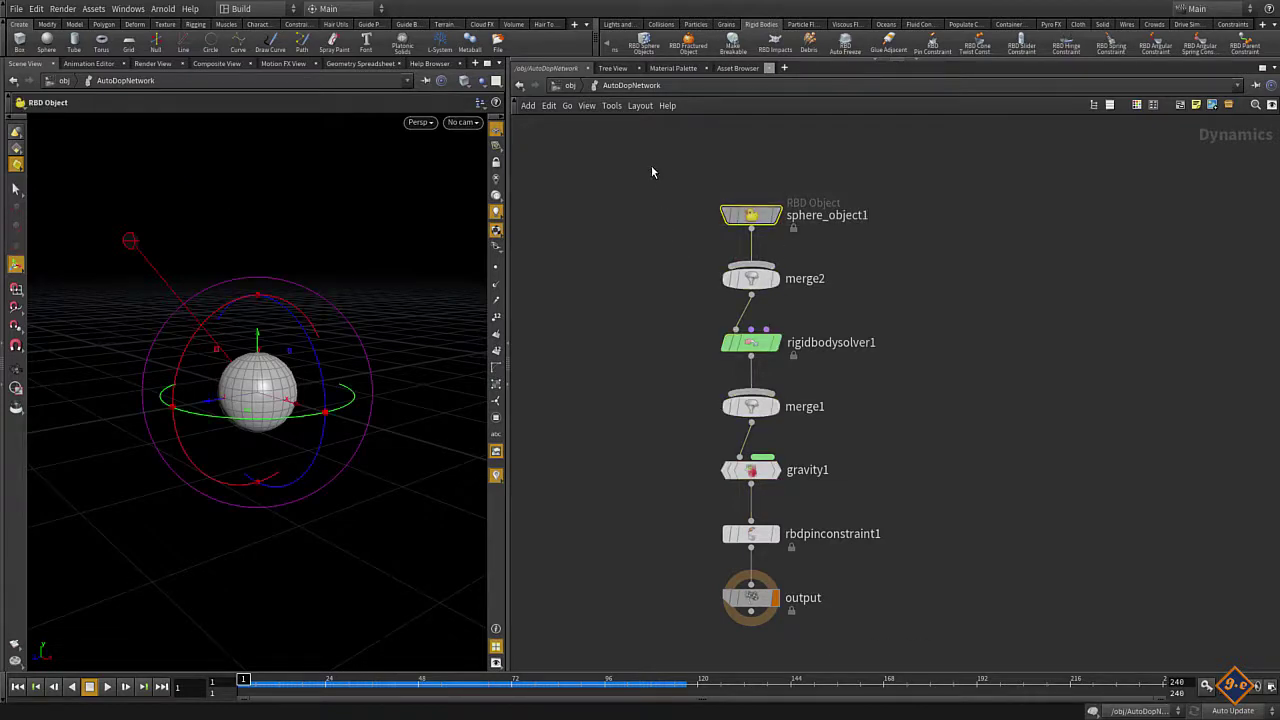
left_click_drag(642, 318, 966, 366)
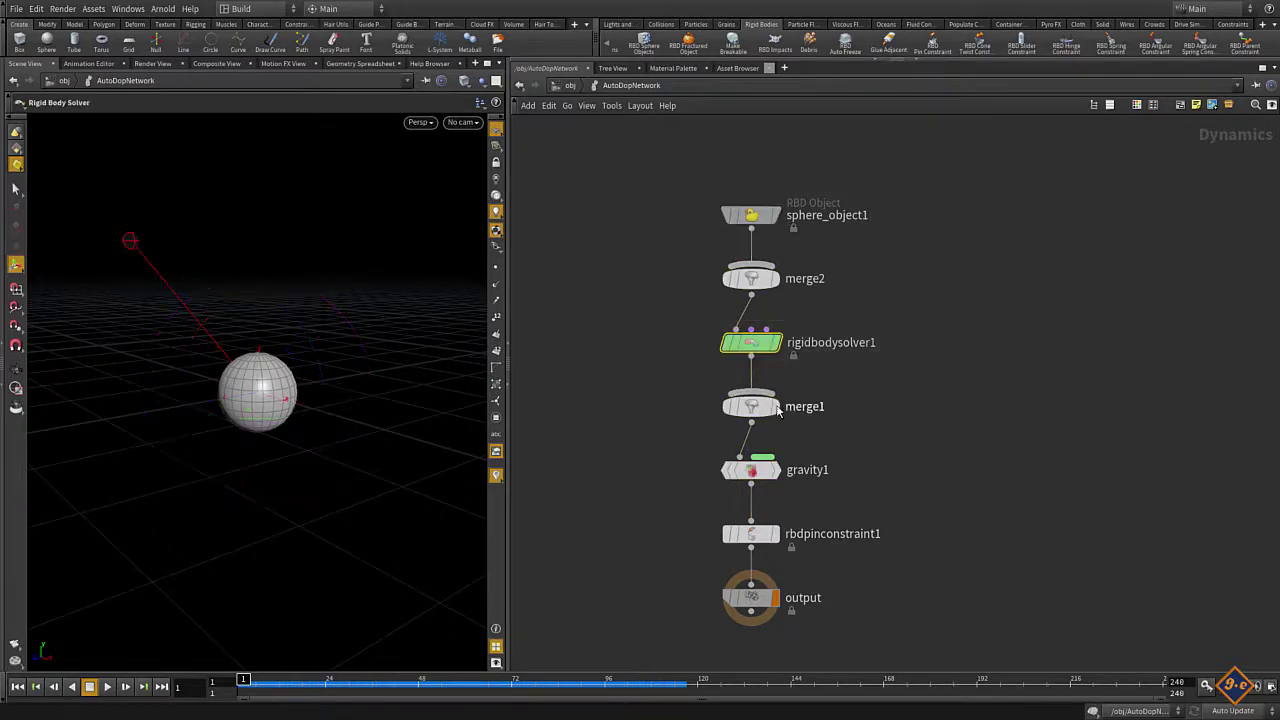
left_click_drag(717, 464, 771, 513)
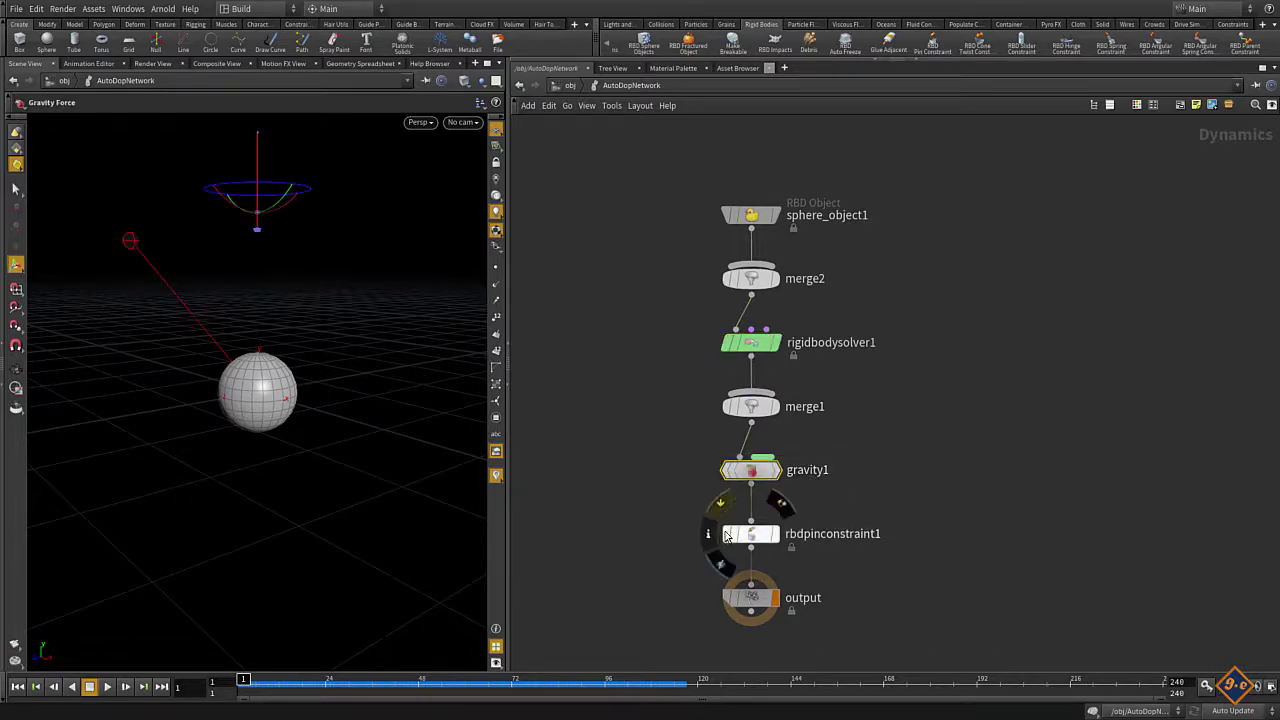
- Bypass rbdpinconstraint1, play to see the sphere fall freely, rewind, and re-enable the pin
left_click(728, 535)
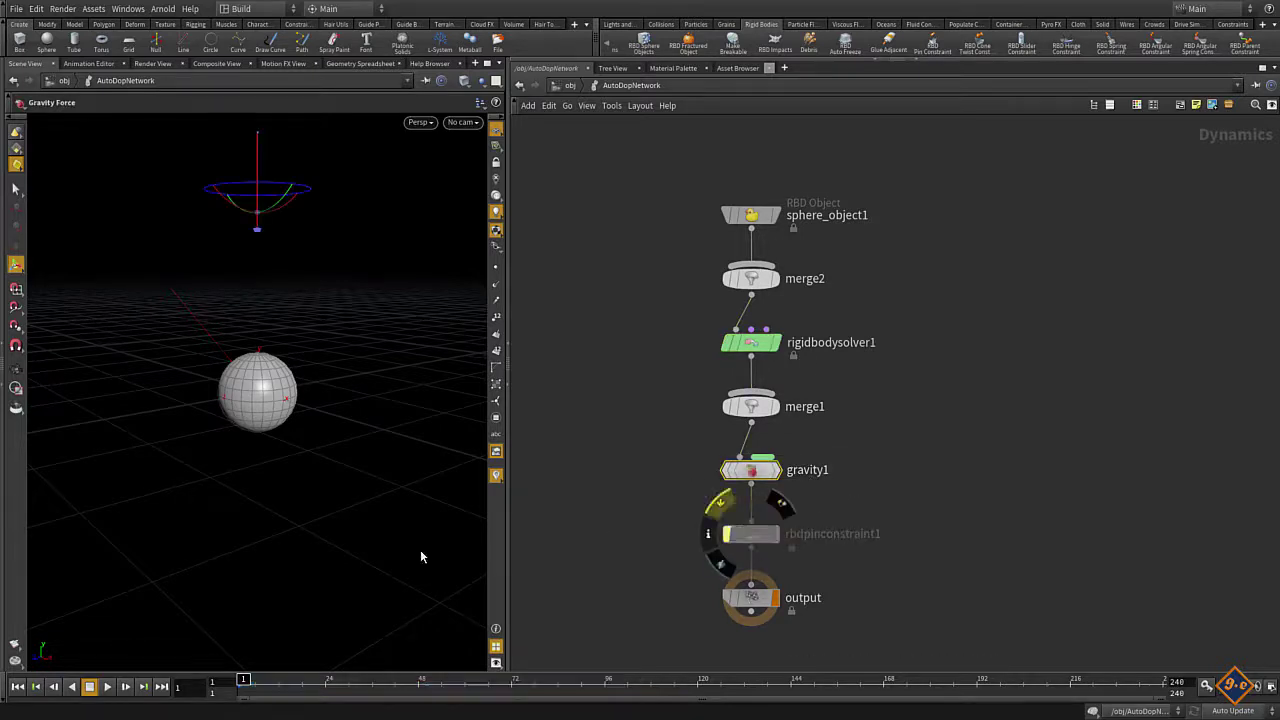
left_click(107, 686)
left_click(18, 687)
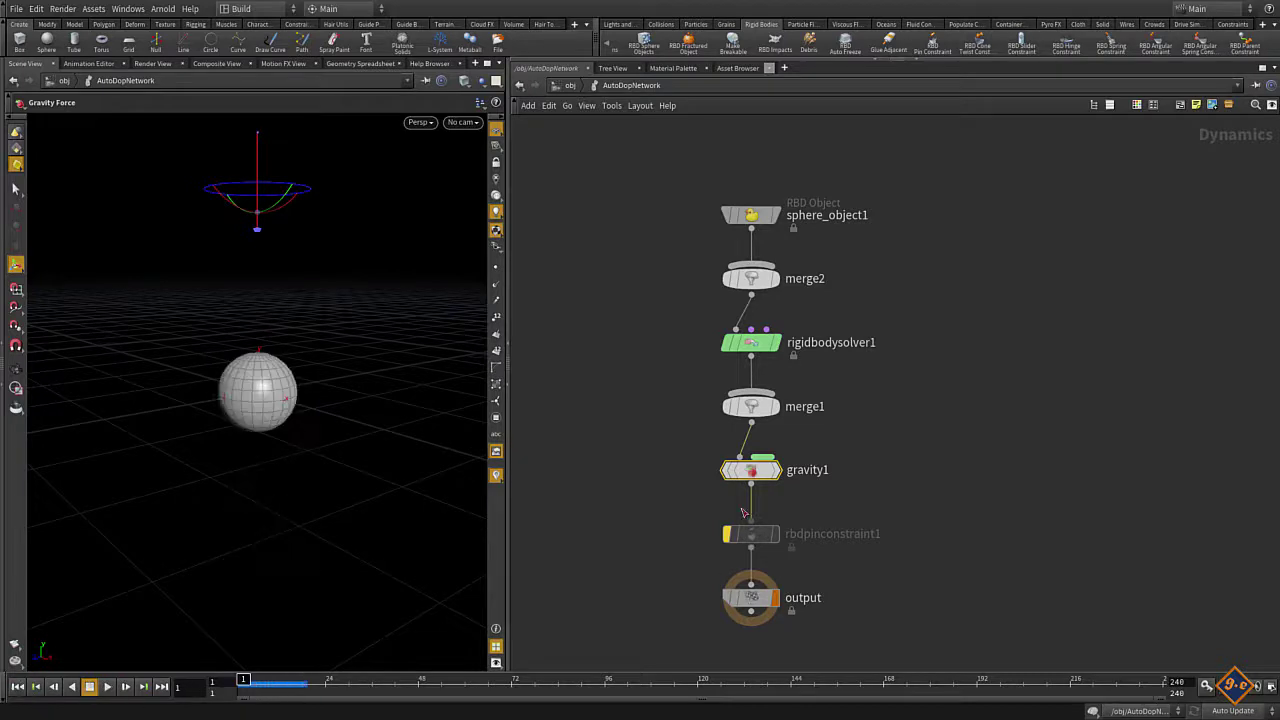
left_click(728, 535)
mouse_move(636, 517)
left_mouse_down()
mouse_move(884, 550)
mouse_move(851, 556)
left_mouse_up()
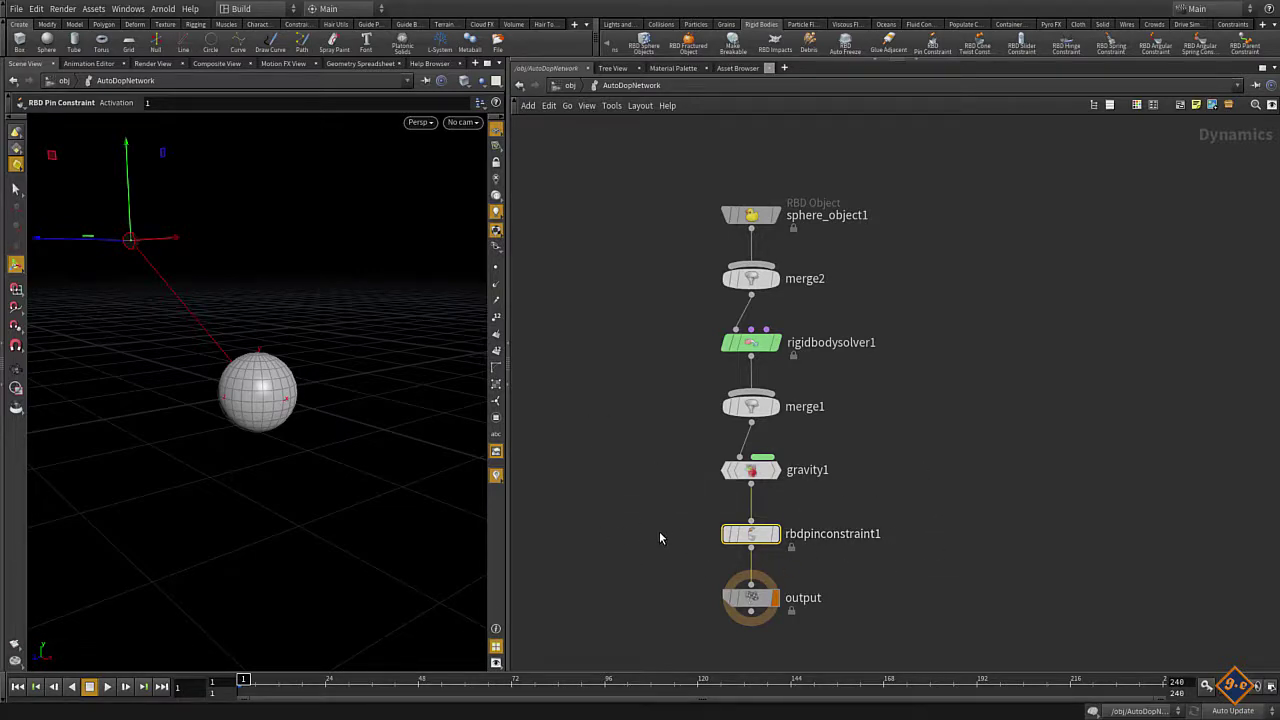
- Allow editing of rbdpinconstraint1's contents and dive inside it
right_click(760, 543)
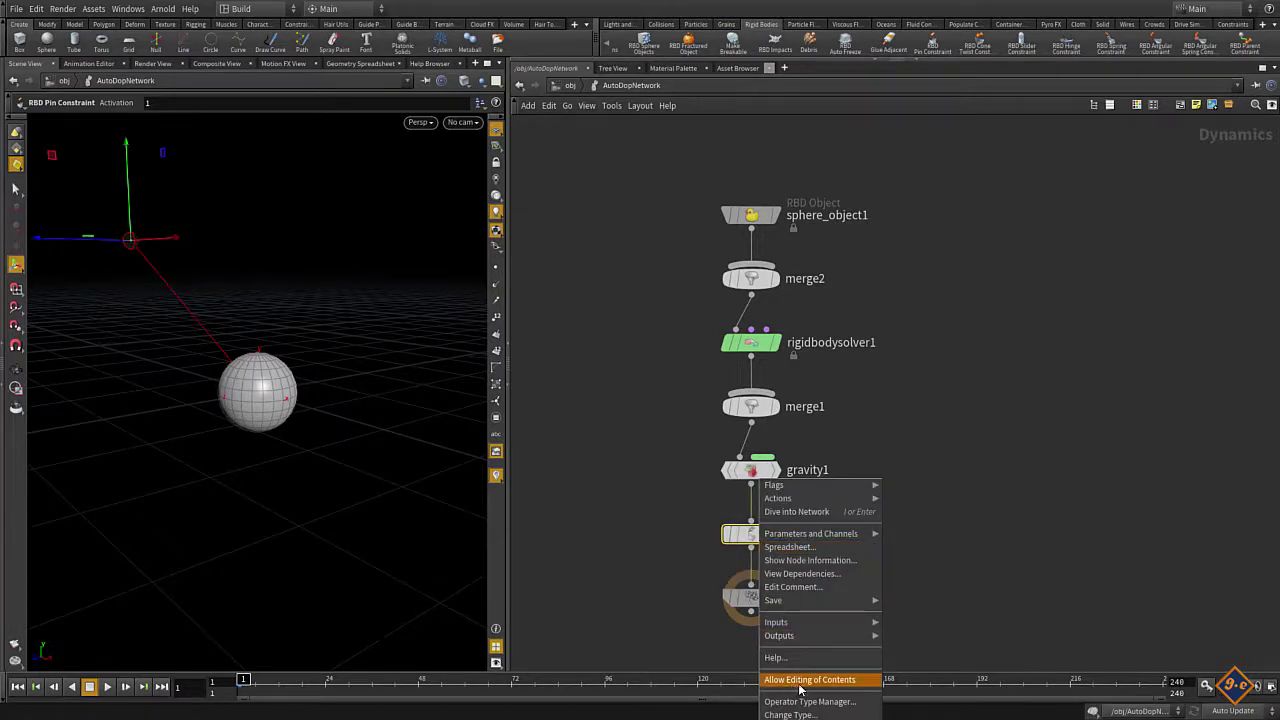
left_click(808, 680)
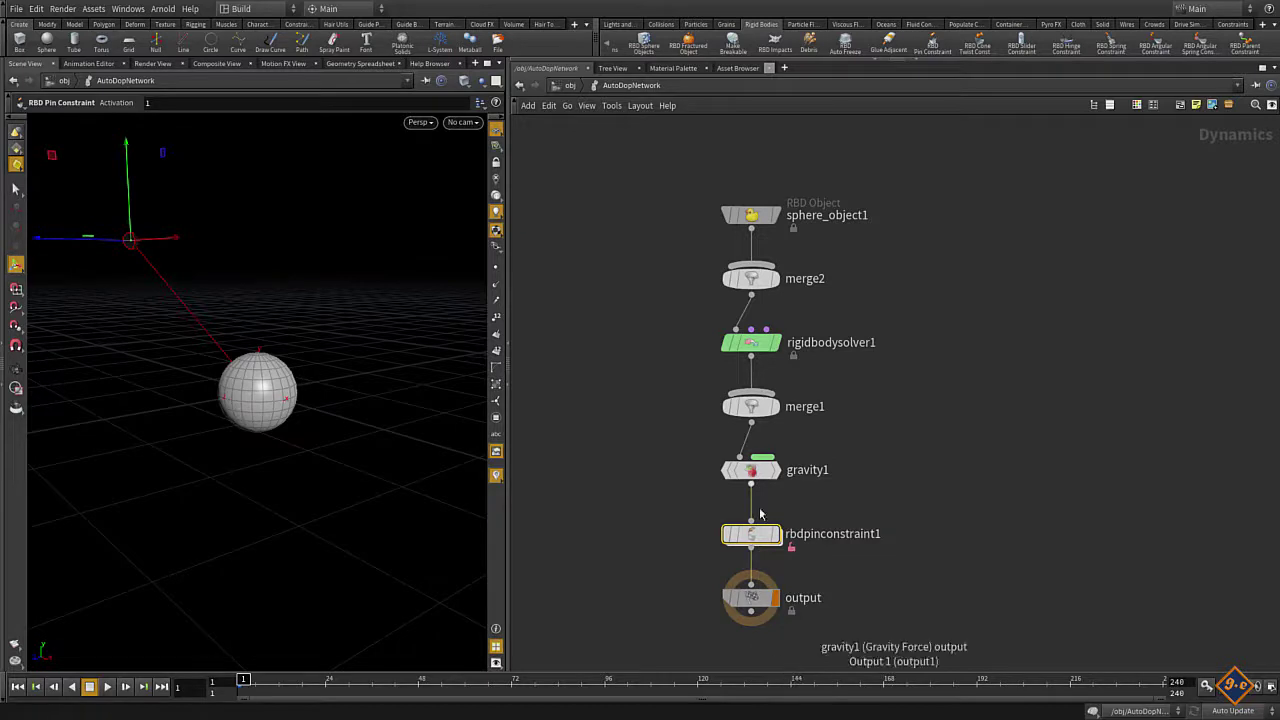
double_click(757, 542)
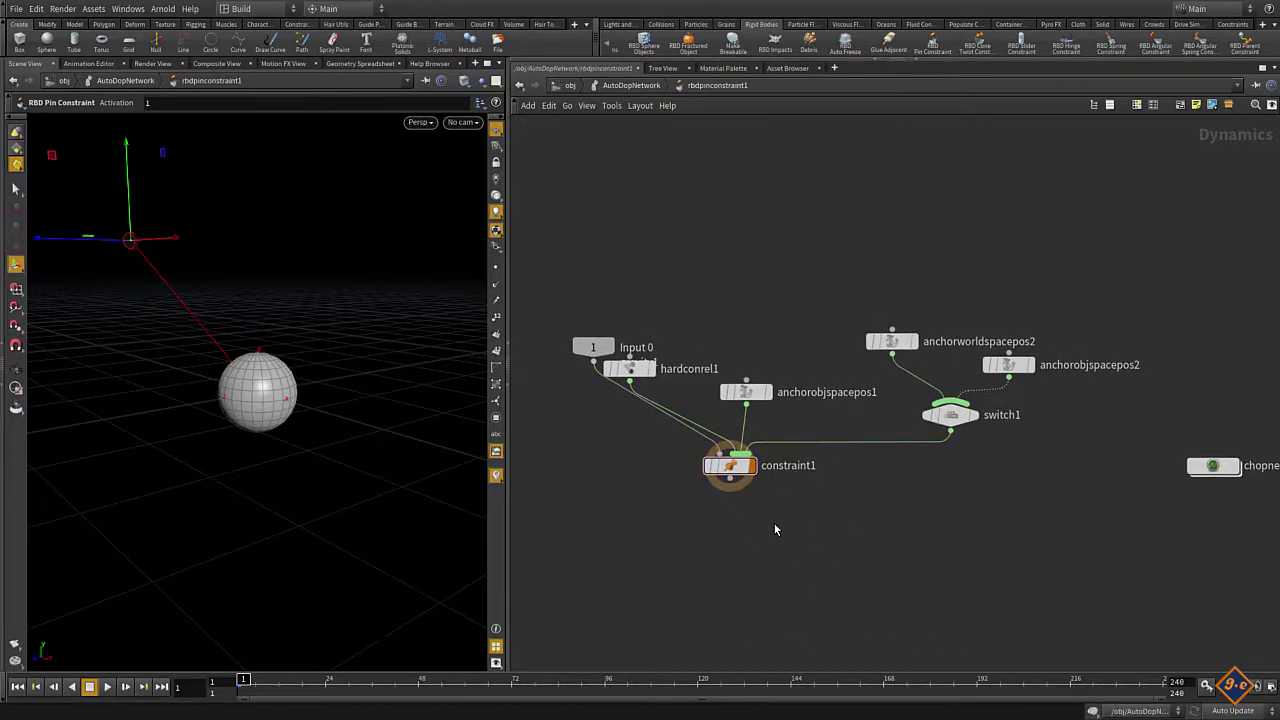
- Lay out the internal nodes, move constraint1 down, and show its parameters
key("l")
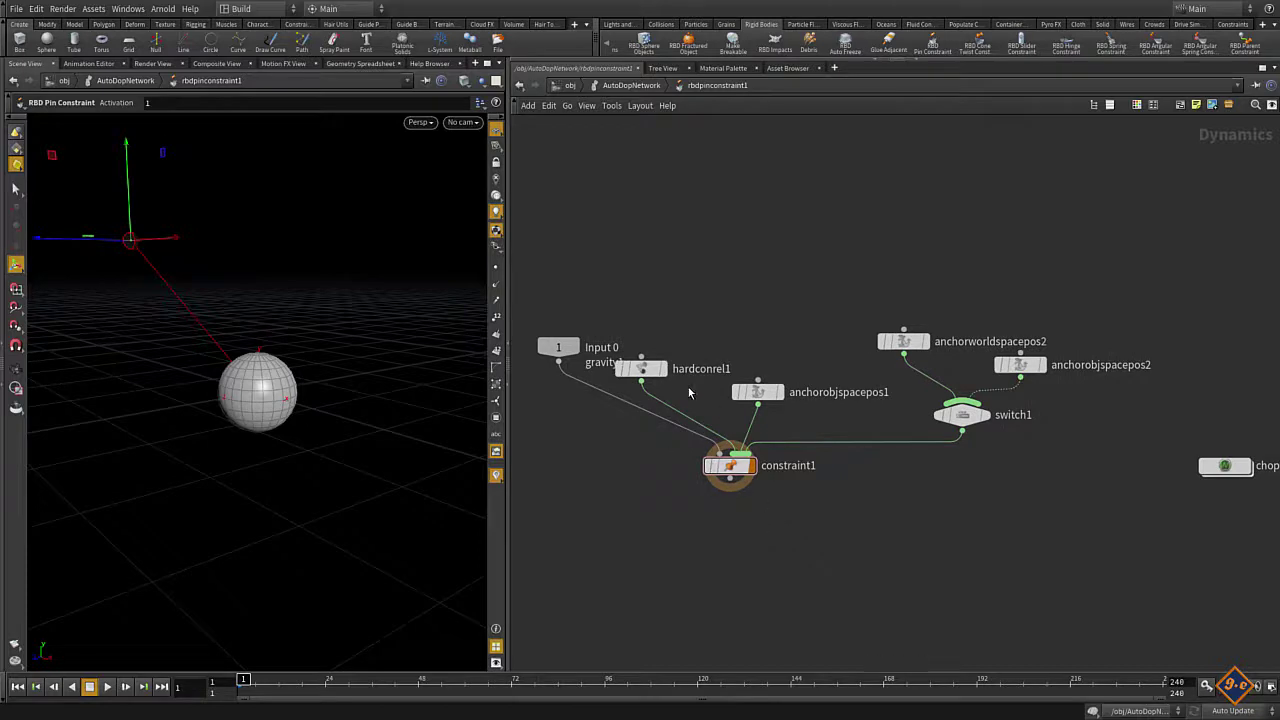
left_click_drag(730, 466, 719, 497)
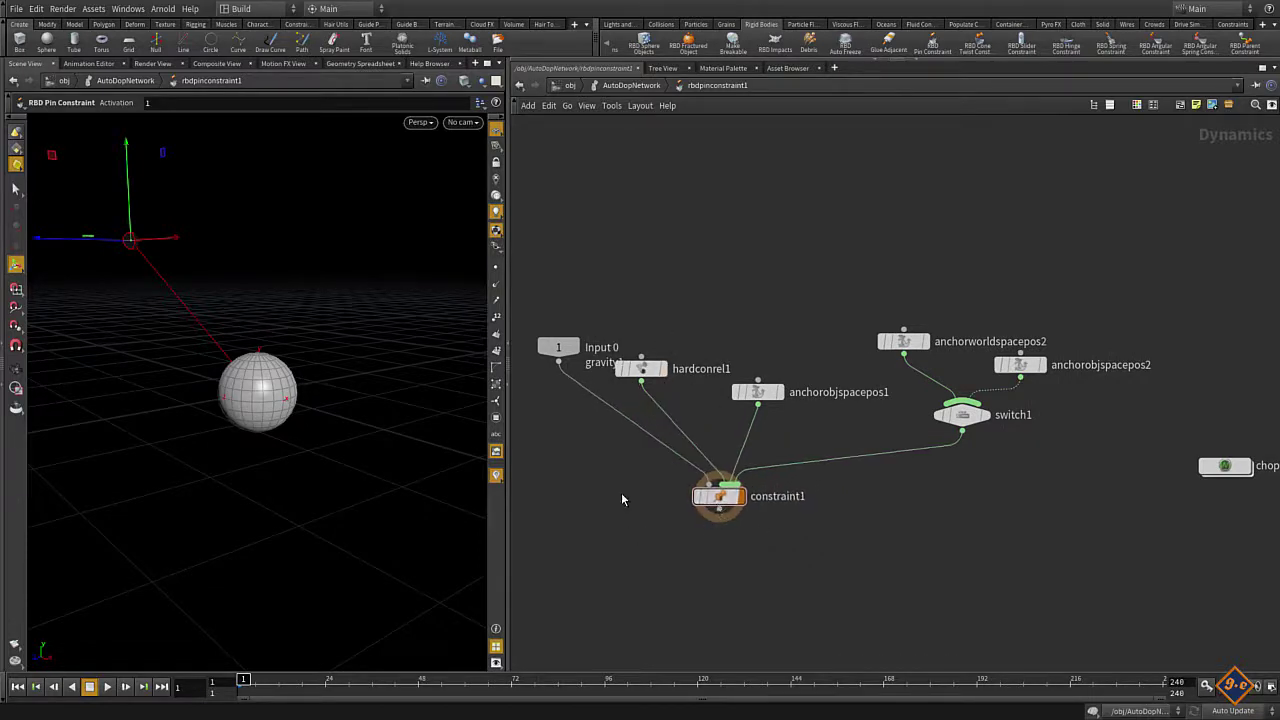
left_click_drag(634, 484, 815, 543)
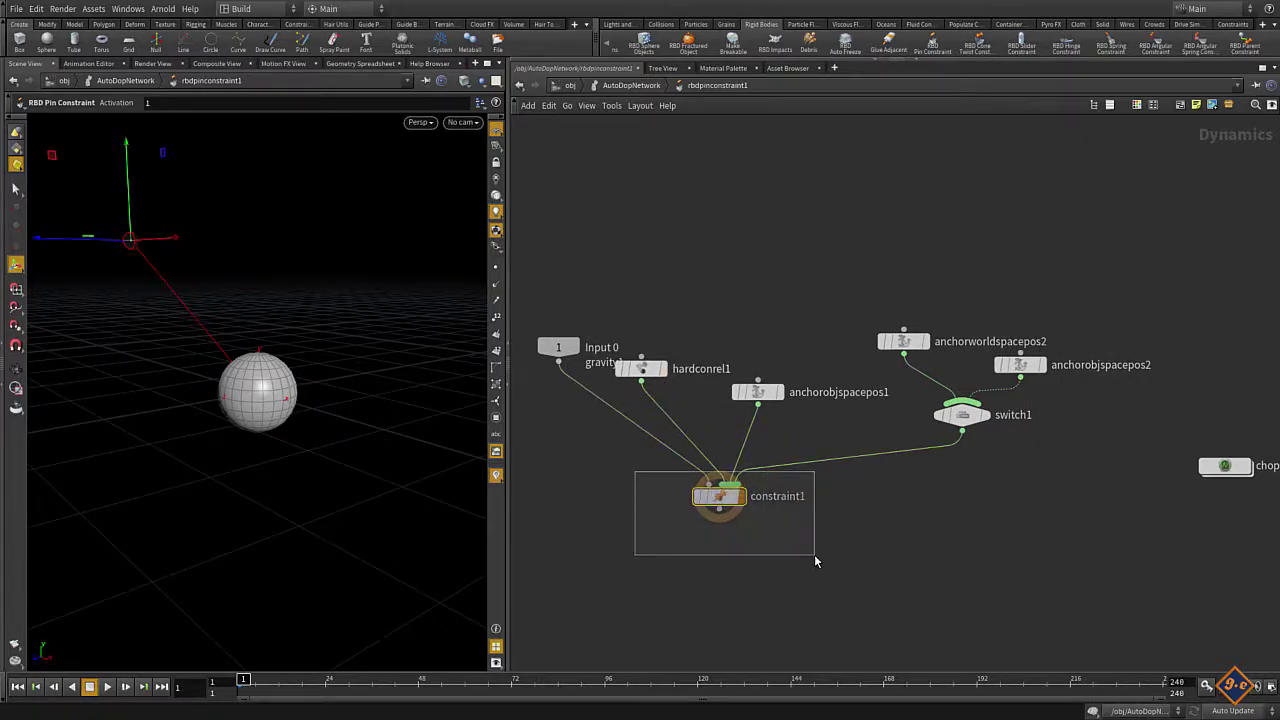
key("p")
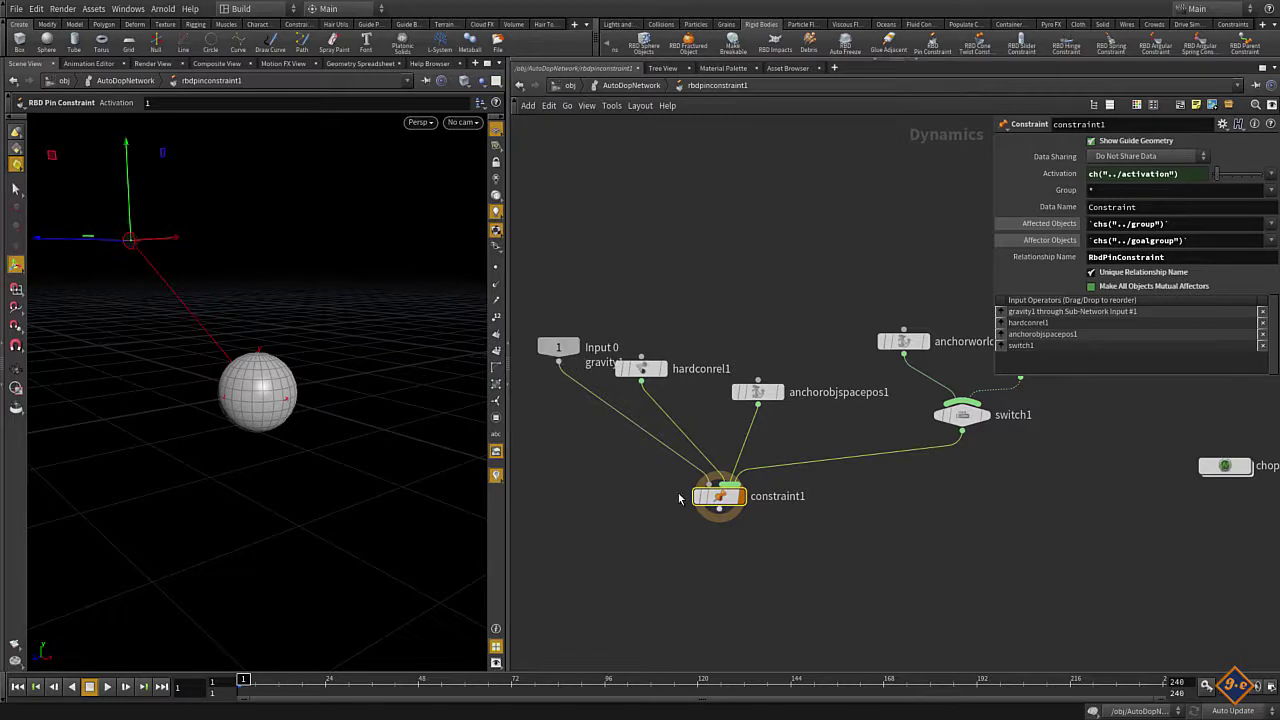
- Move hardconrel1 and anchorobjspacepos1 higher, inspecting hardconrel1 and constraint1 settings
left_click_drag(652, 476, 856, 553)
left_click_drag(641, 372, 668, 318)
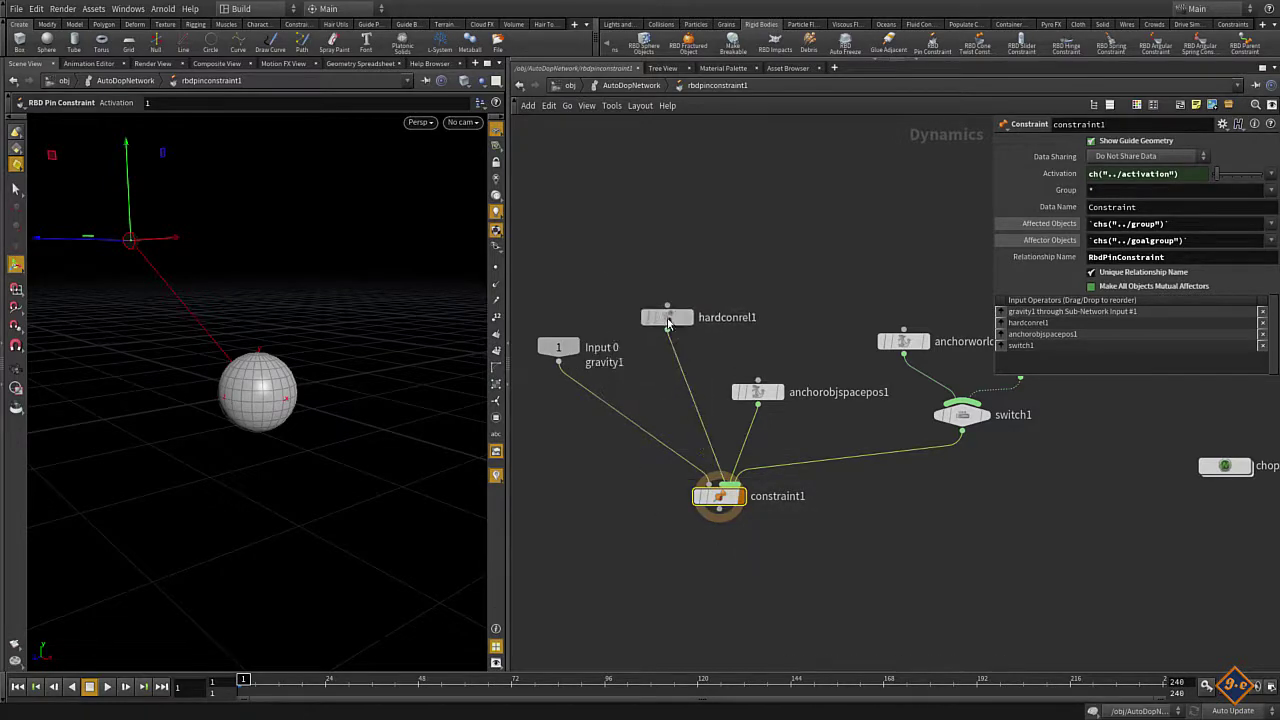
left_click_drag(758, 392, 782, 358)
left_click(672, 317)
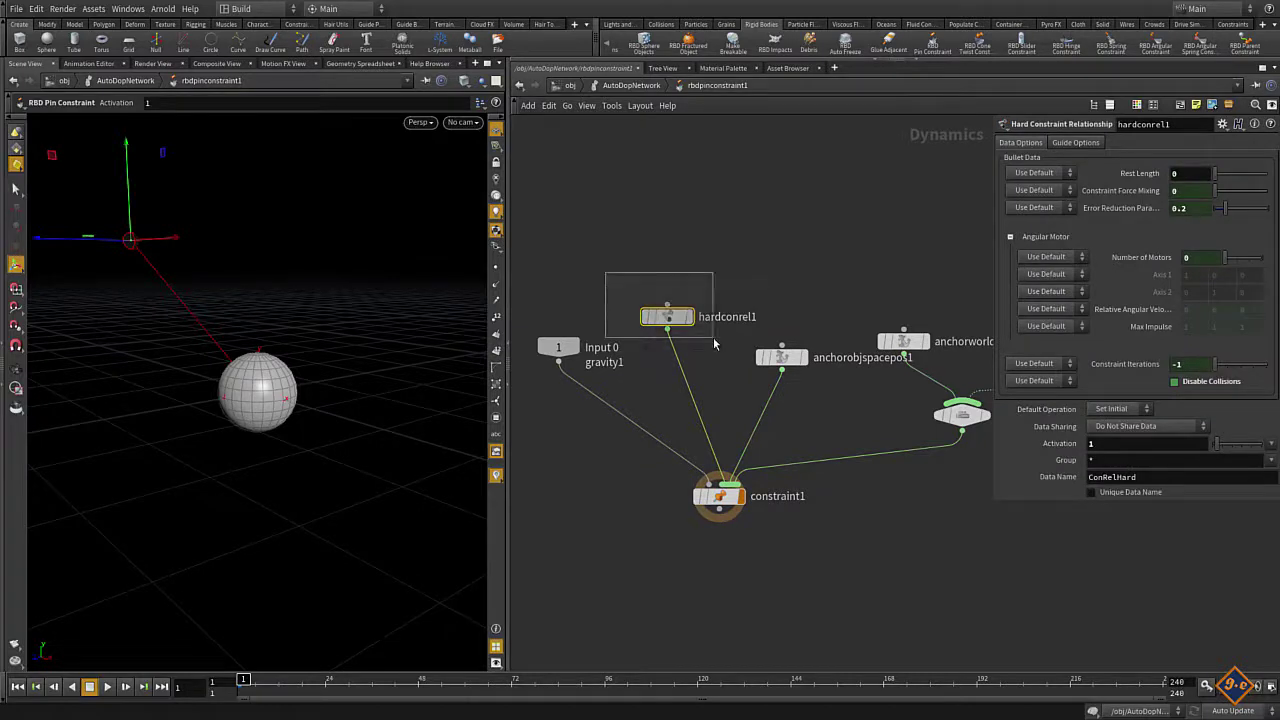
left_click_drag(610, 279, 720, 350)
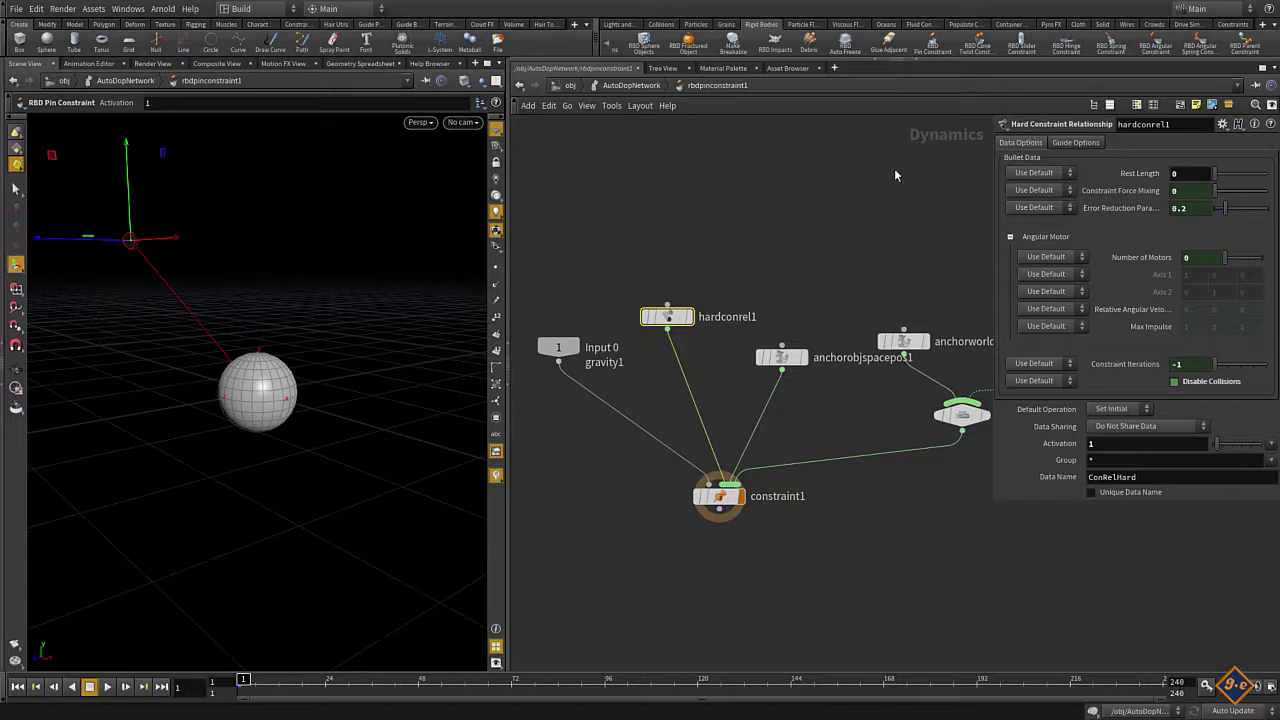
left_click_drag(652, 232, 703, 350)
mouse_move(677, 327)
left_mouse_down()
mouse_move(616, 301)
mouse_move(655, 298)
mouse_move(626, 303)
mouse_move(664, 335)
left_mouse_up()
left_click(716, 497)
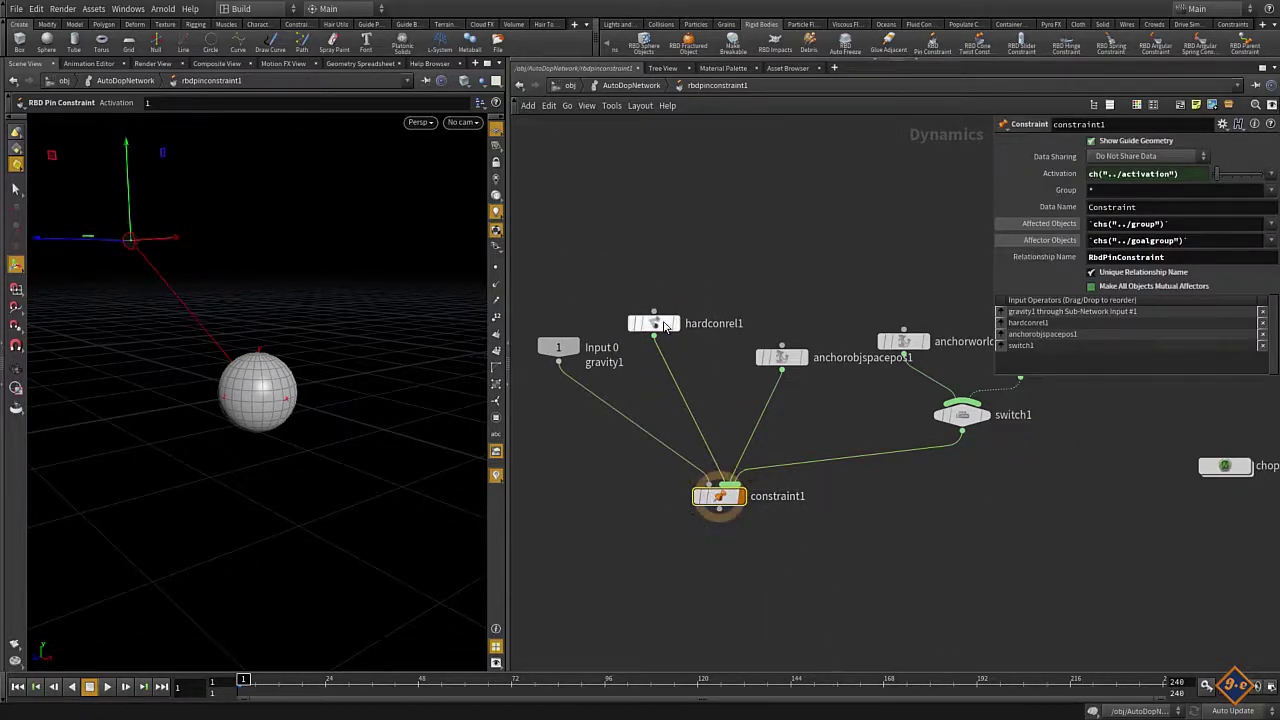
mouse_move(665, 327)
left_mouse_down()
mouse_move(646, 275)
mouse_move(678, 278)
mouse_move(680, 332)
mouse_move(645, 286)
mouse_move(668, 303)
left_mouse_up()
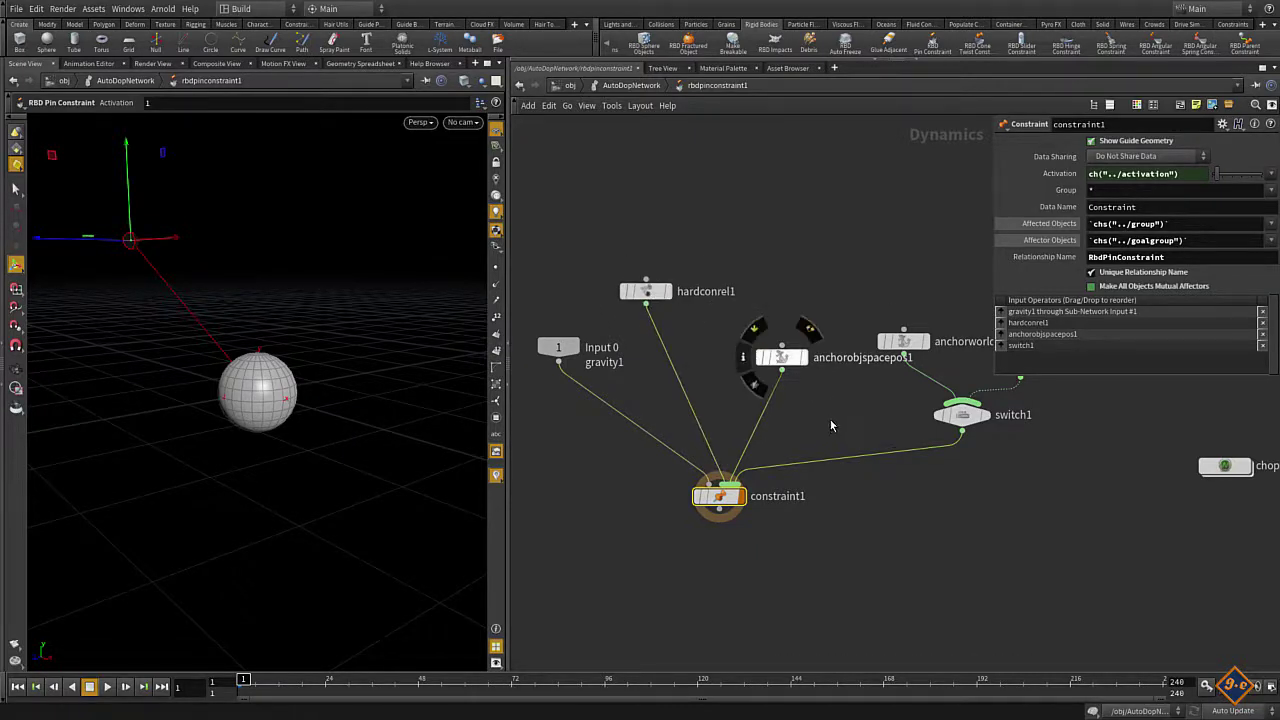
- Reposition anchorobjspacepos1, anchorworldspacepos2 and anchorobjspacepos2, checking the anchor settings
left_click(772, 358)
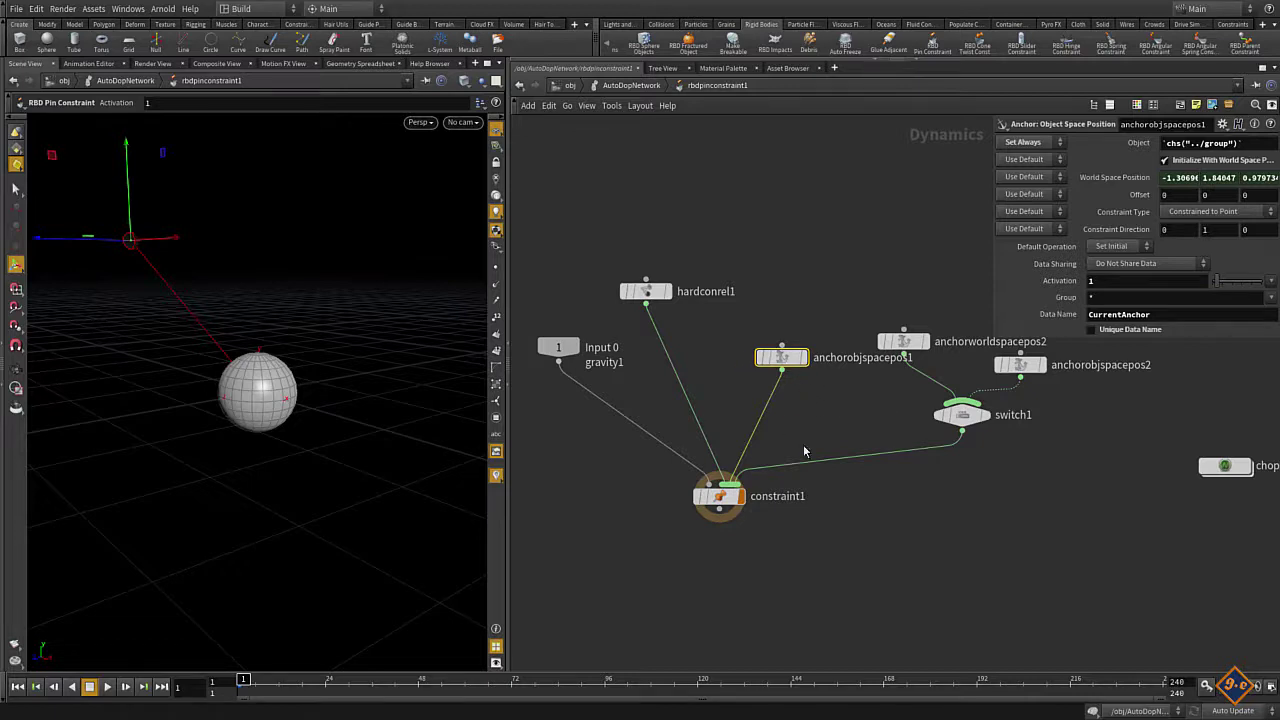
middle_click_drag(858, 505, 794, 549)
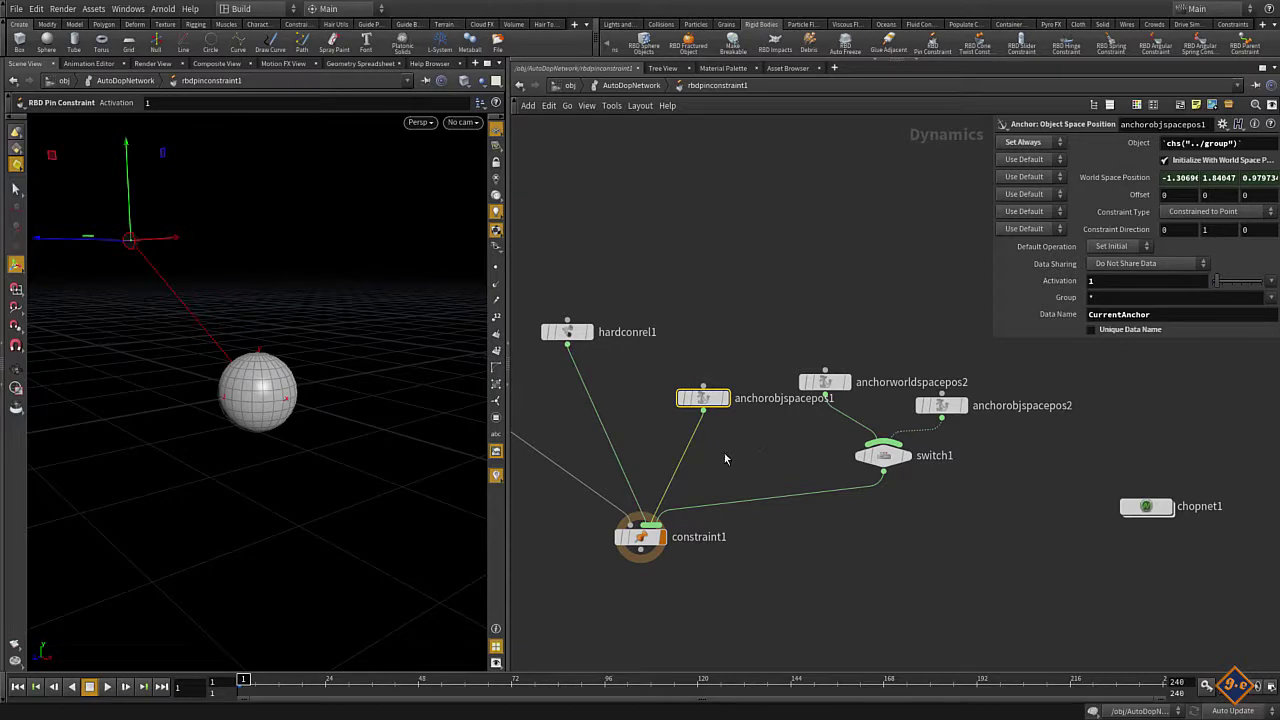
left_click_drag(704, 398, 677, 381)
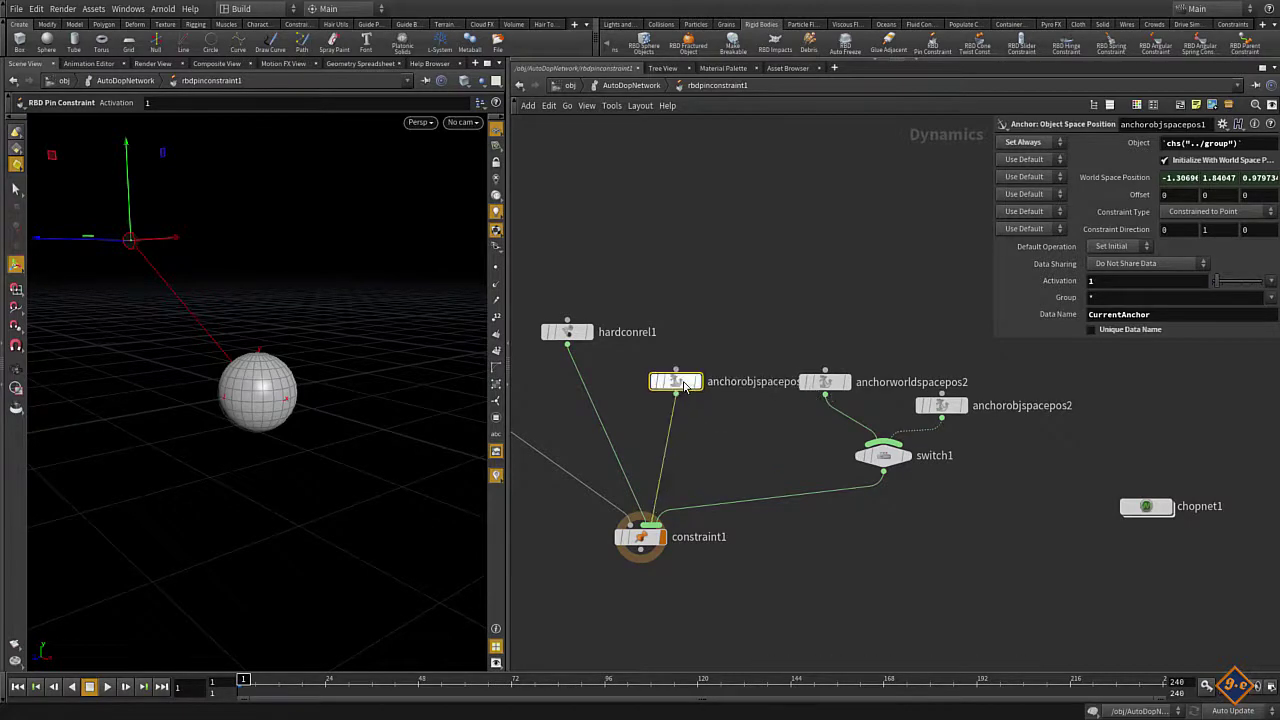
mouse_move(812, 322)
left_mouse_down()
mouse_move(843, 391)
mouse_move(853, 377)
left_mouse_up()
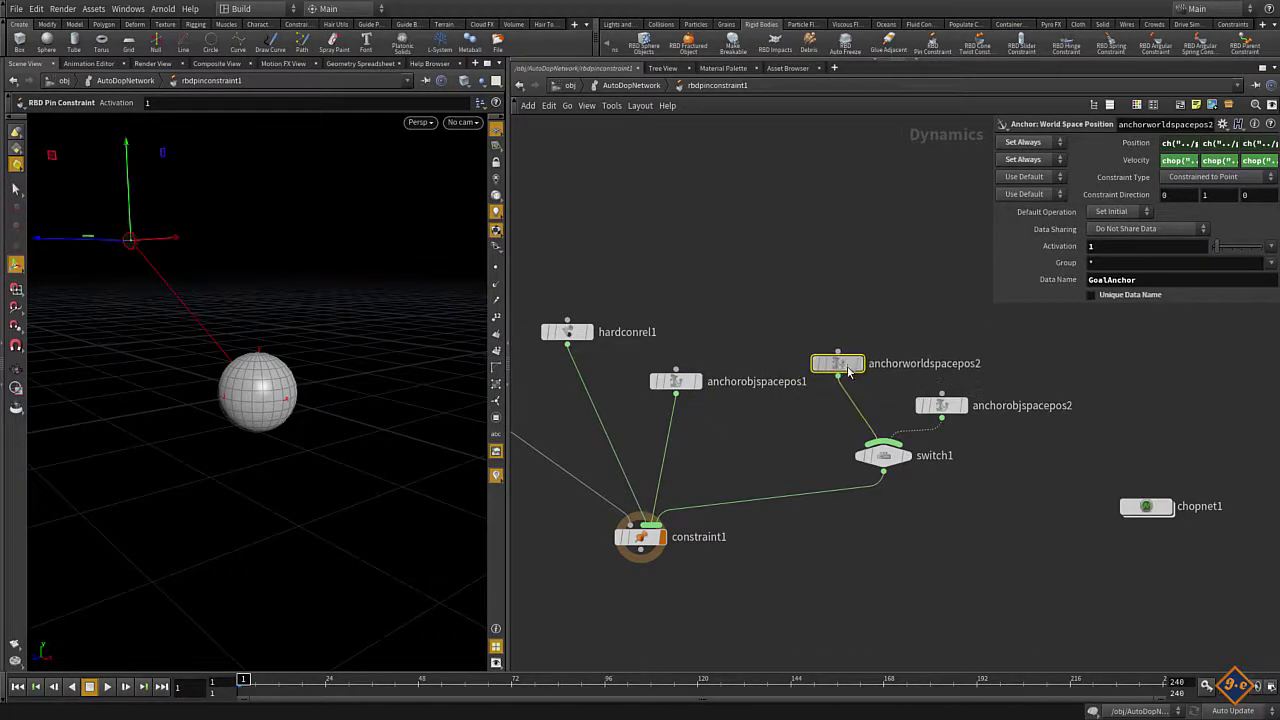
left_click_drag(820, 430, 974, 475)
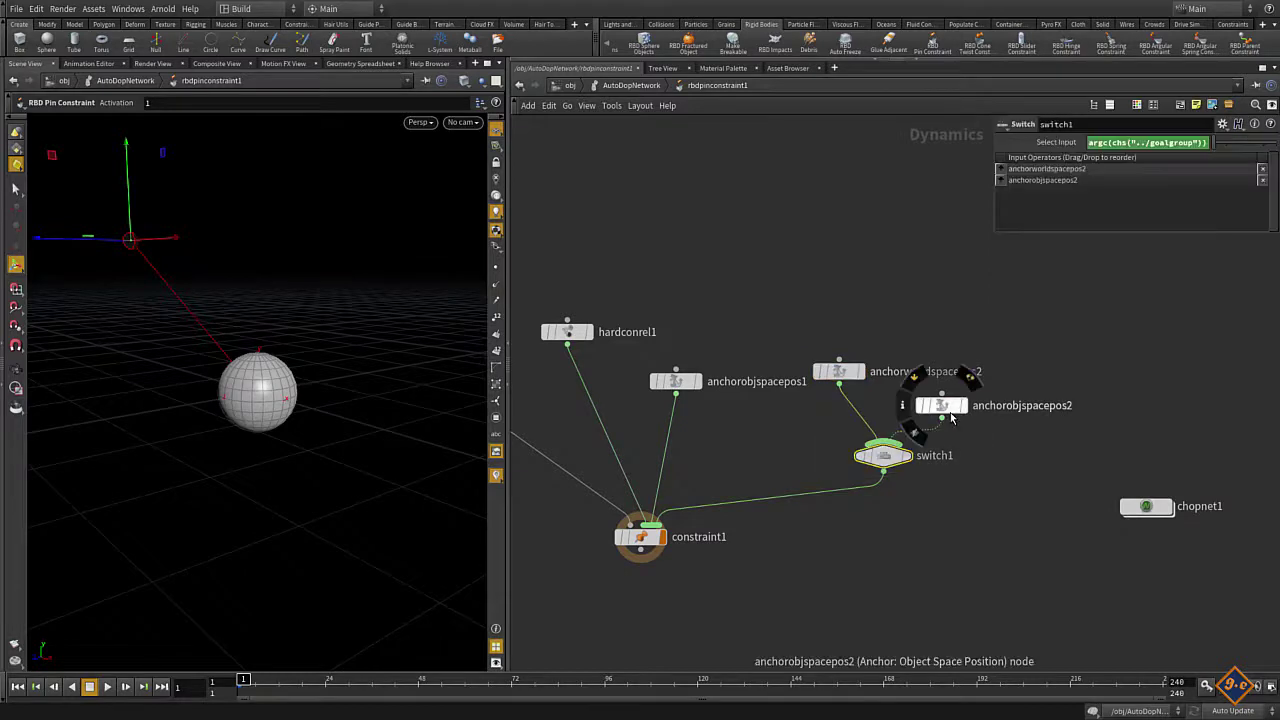
left_click_drag(950, 412, 1020, 381)
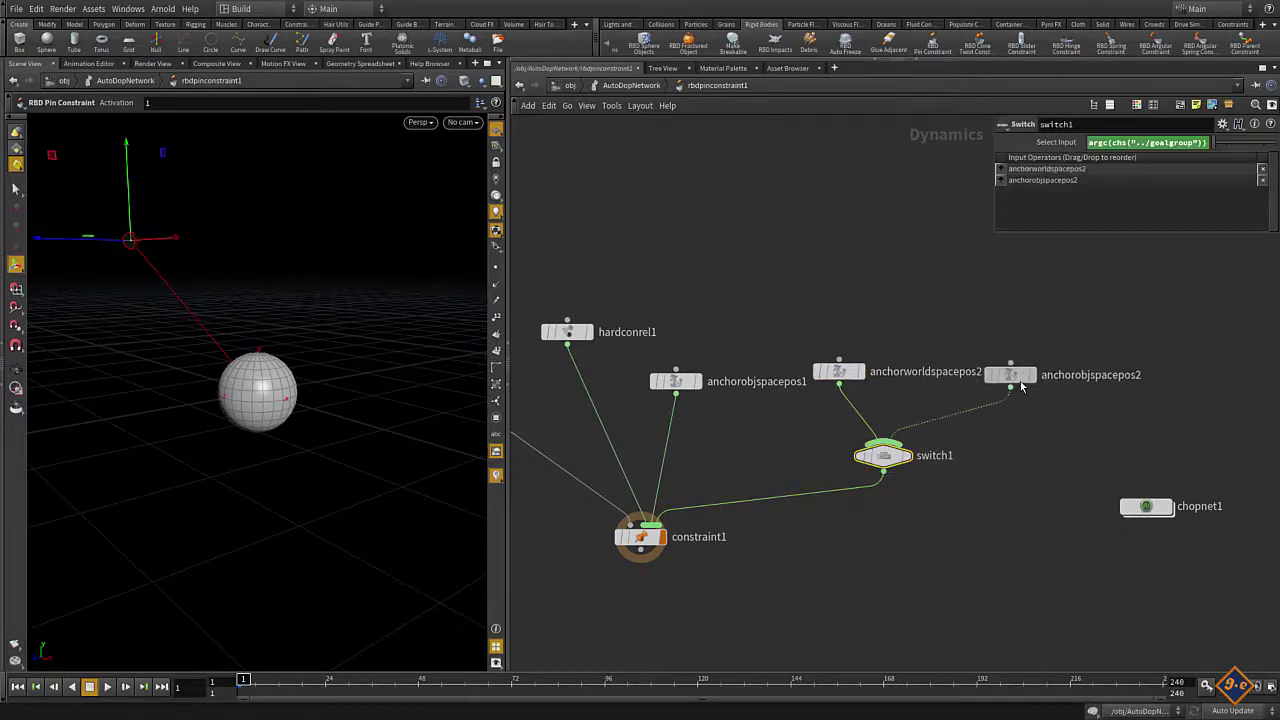
left_click(657, 381)
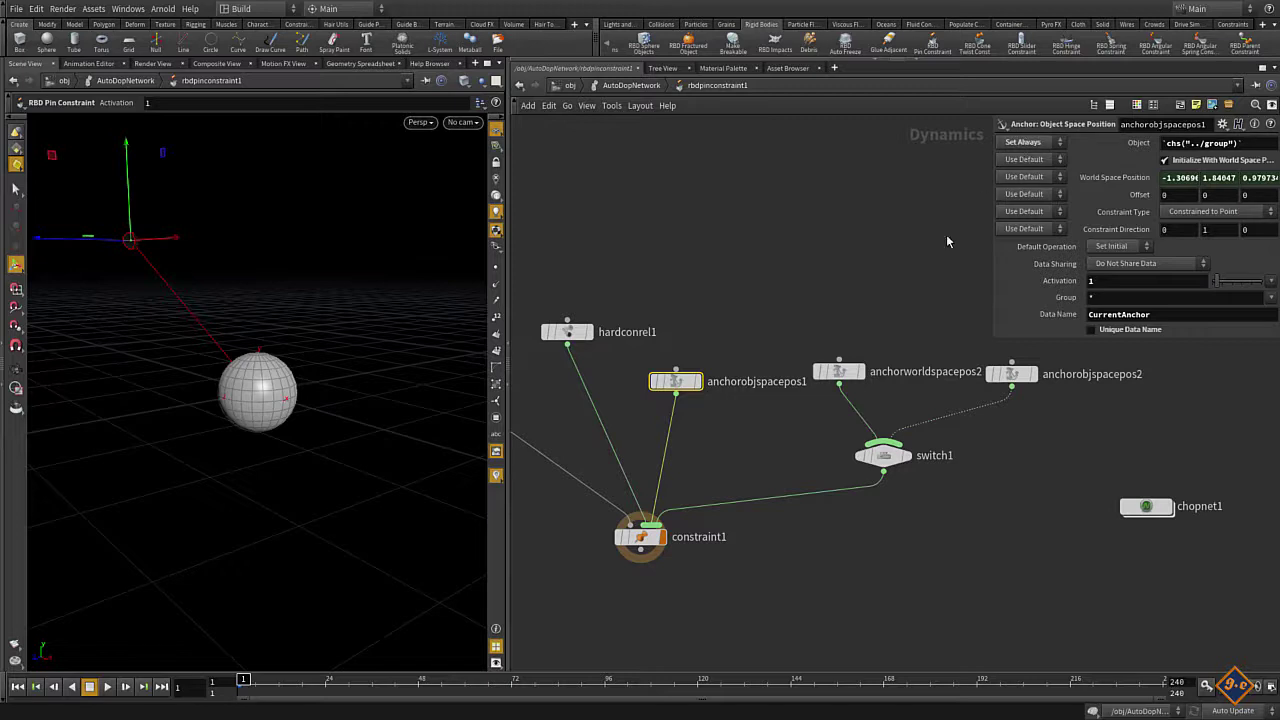
left_click(840, 372)
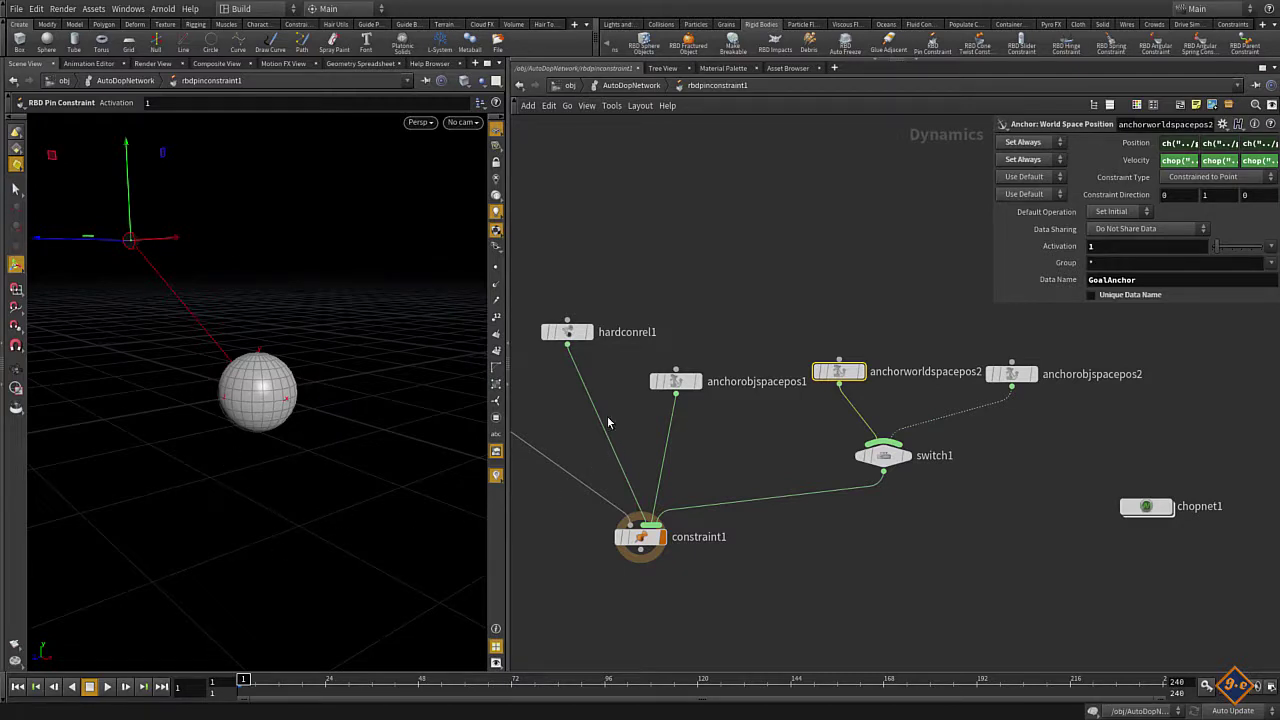
- Return to AutoDopNetwork, re-enter rbdpinconstraint1, and inspect switch1's argc(chs("../goalgroup")) expression
left_click(630, 85)
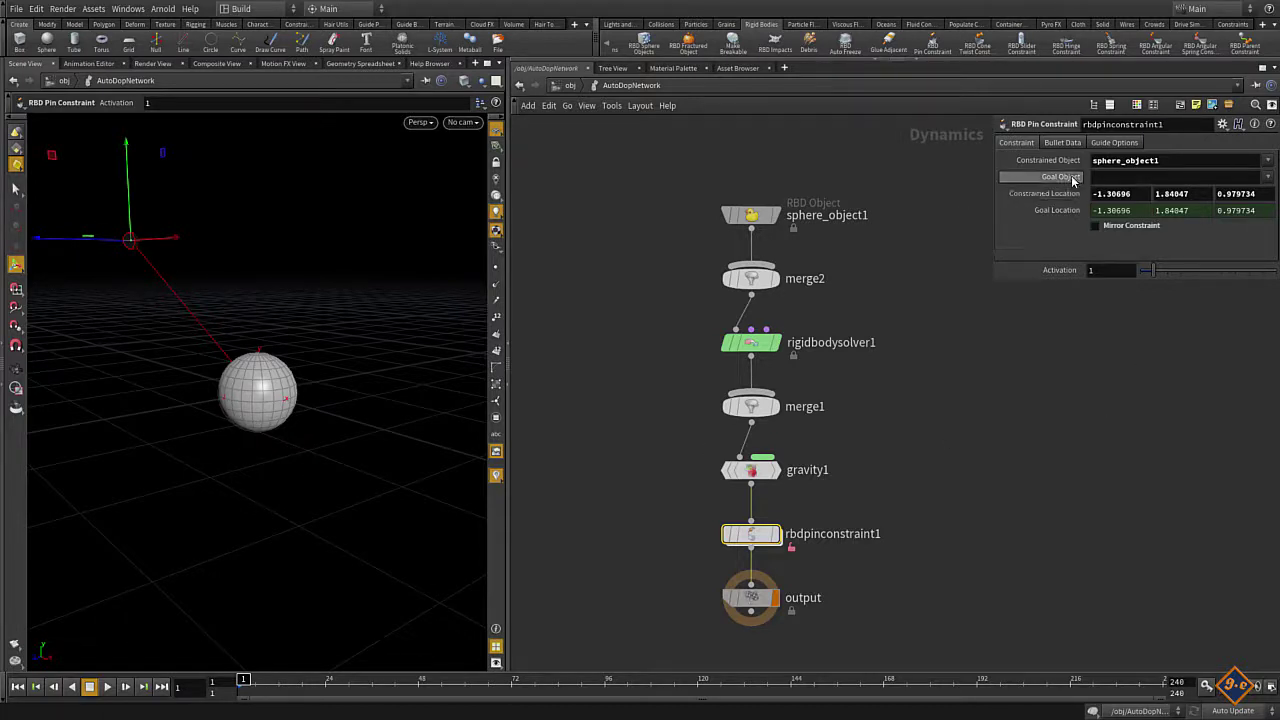
double_click(751, 534)
left_click(880, 455)
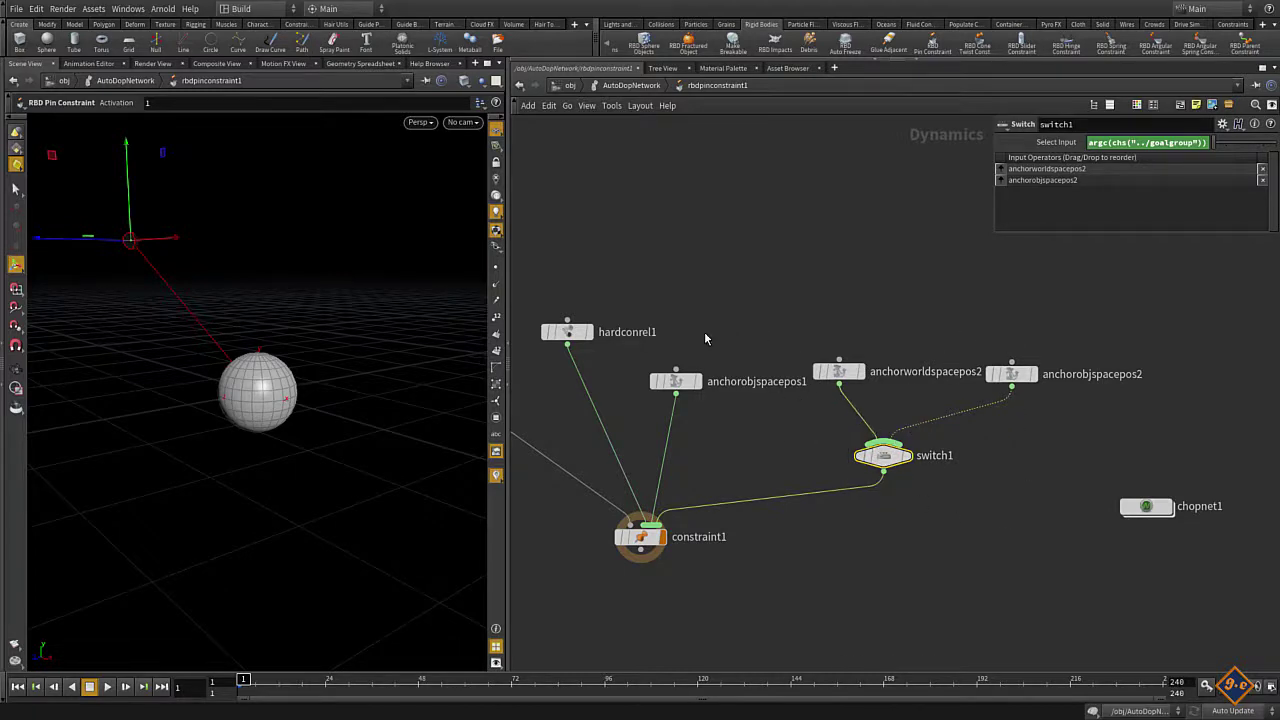
left_click_drag(550, 276, 868, 402)
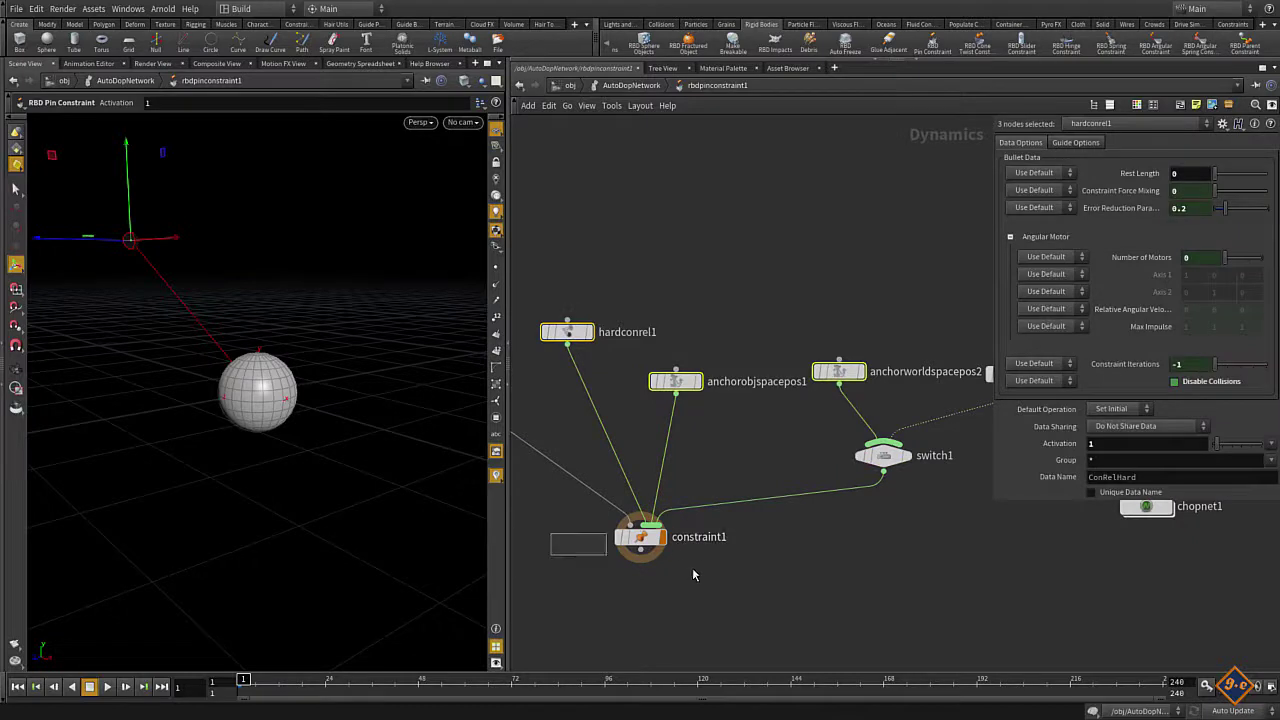
- Inspect constraint1 and its gravity1 input, and nudge hardconrel1 up-left
left_click_drag(560, 536, 665, 562)
key("h")
left_click_drag(517, 338, 624, 420)
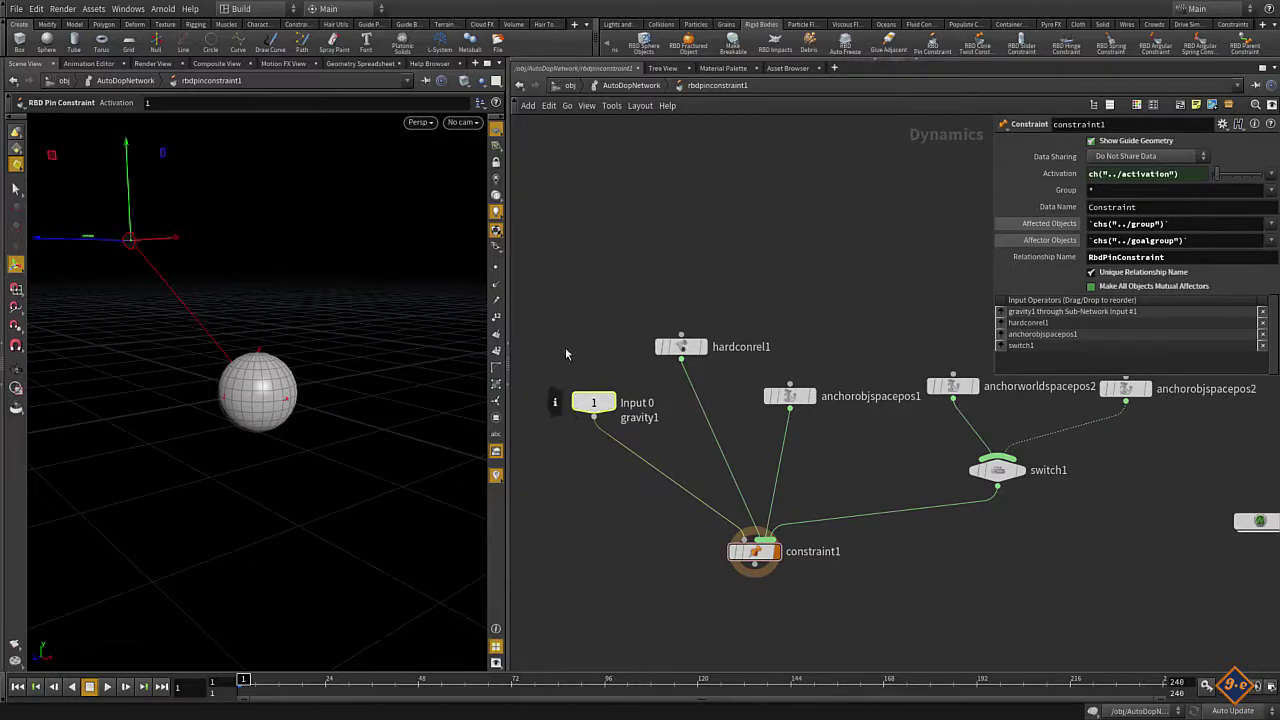
mouse_move(917, 606)
middle_mouse_down()
mouse_move(791, 586)
mouse_move(851, 566)
middle_mouse_up()
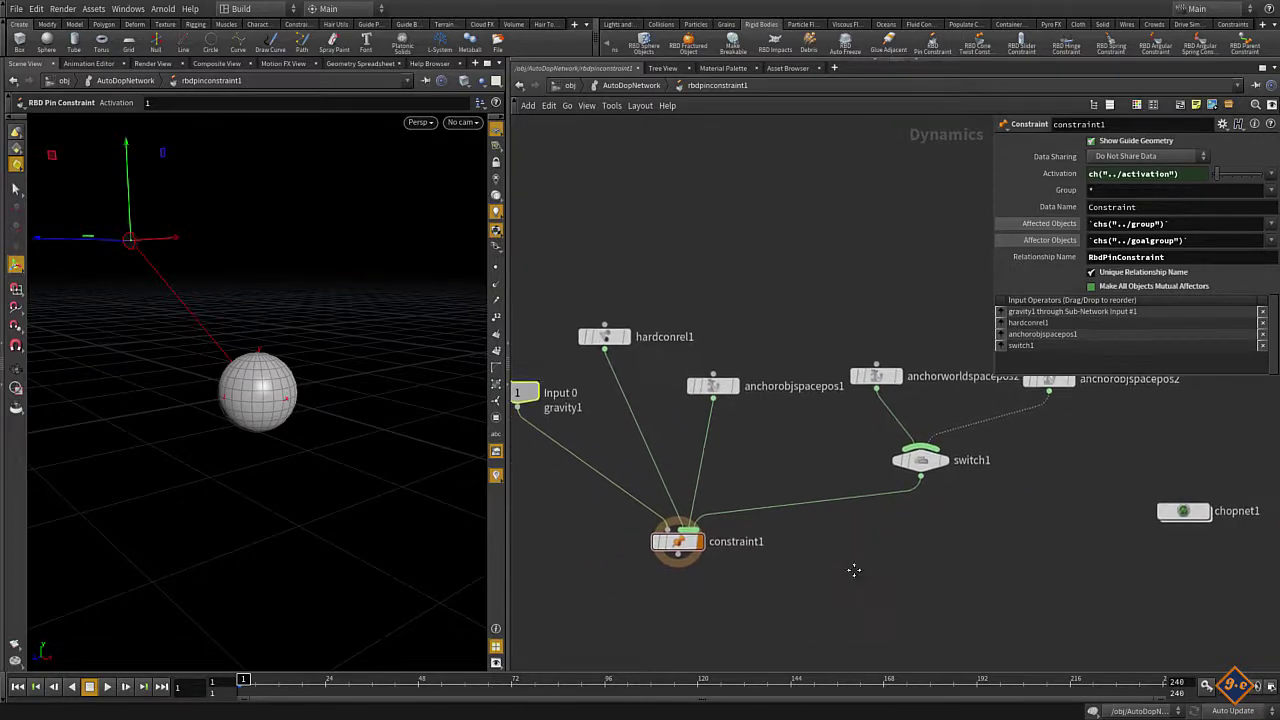
left_click_drag(606, 338, 593, 326)
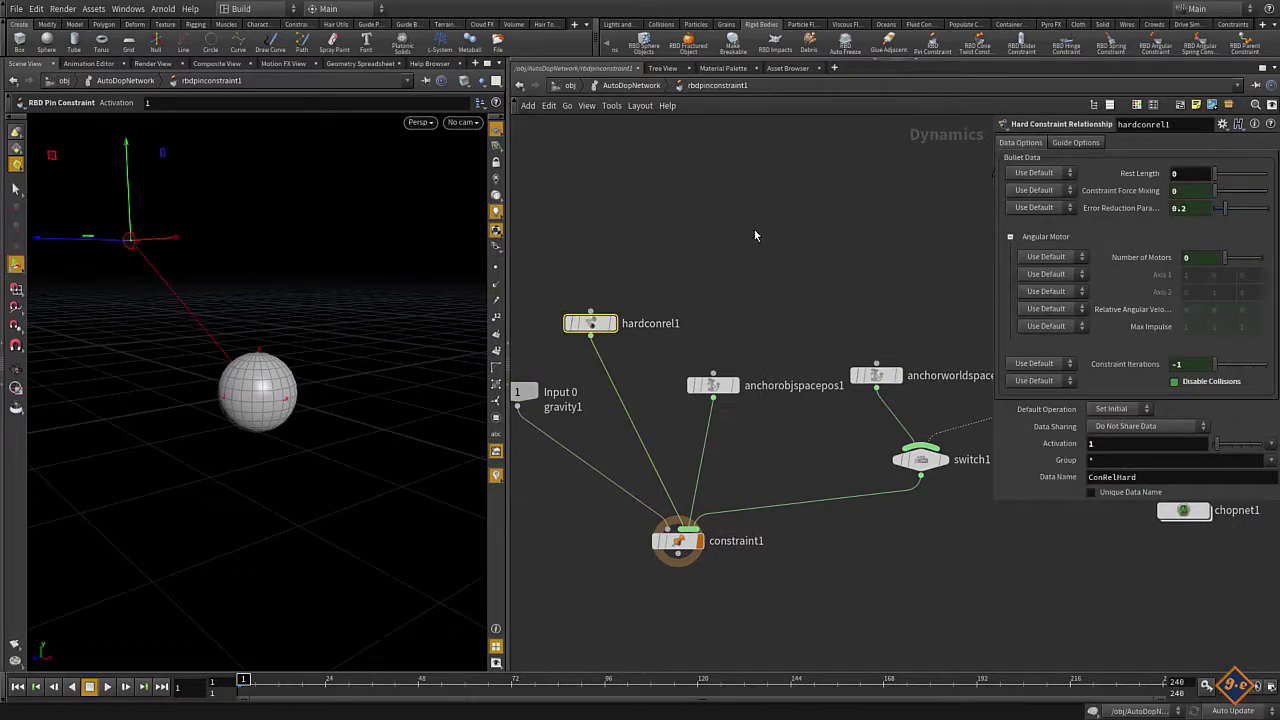
left_click(725, 307)
- Add a Spring Constraint Relationship node and wire it into constraint1 as the third input
key("Tab")
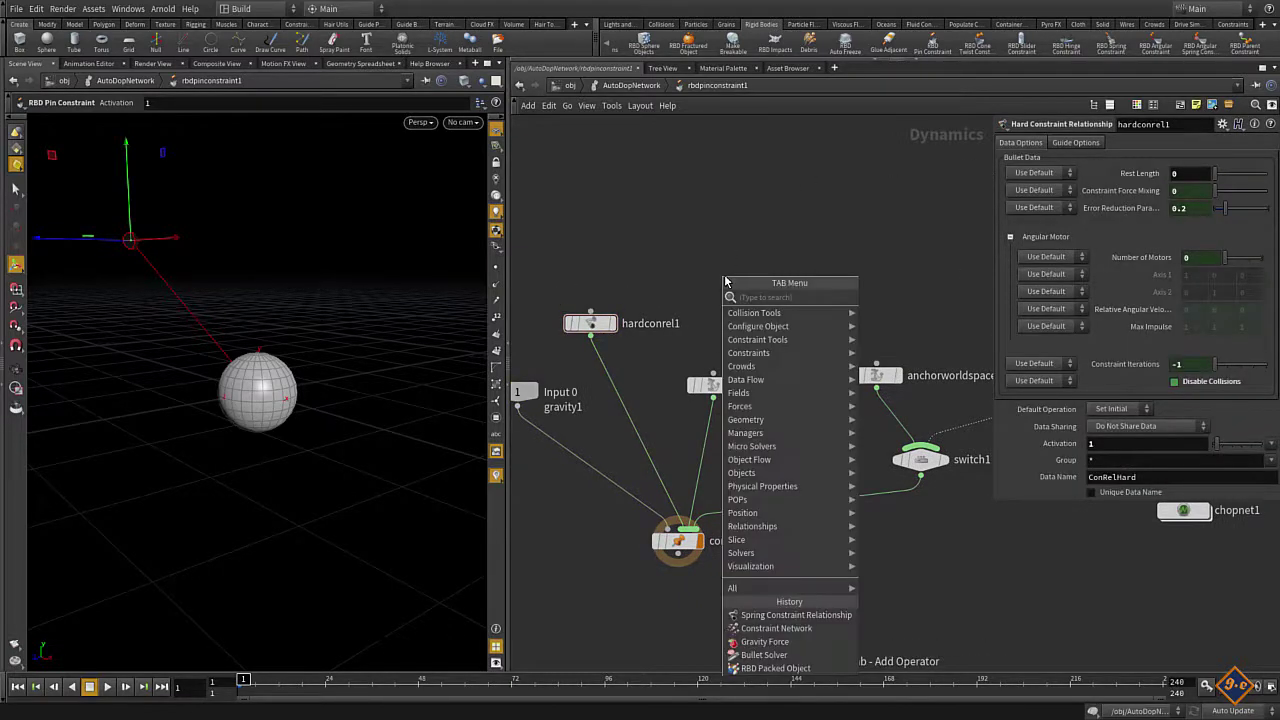
type("sp")
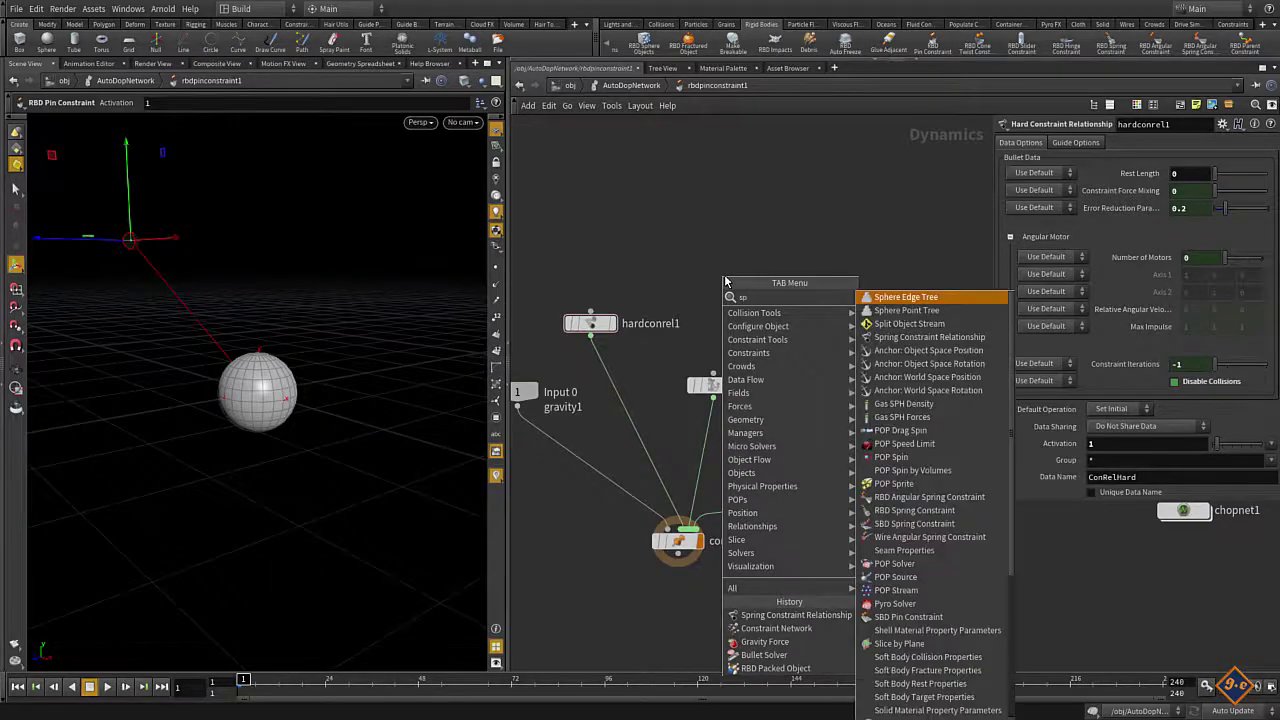
type(" co")
key("Return")
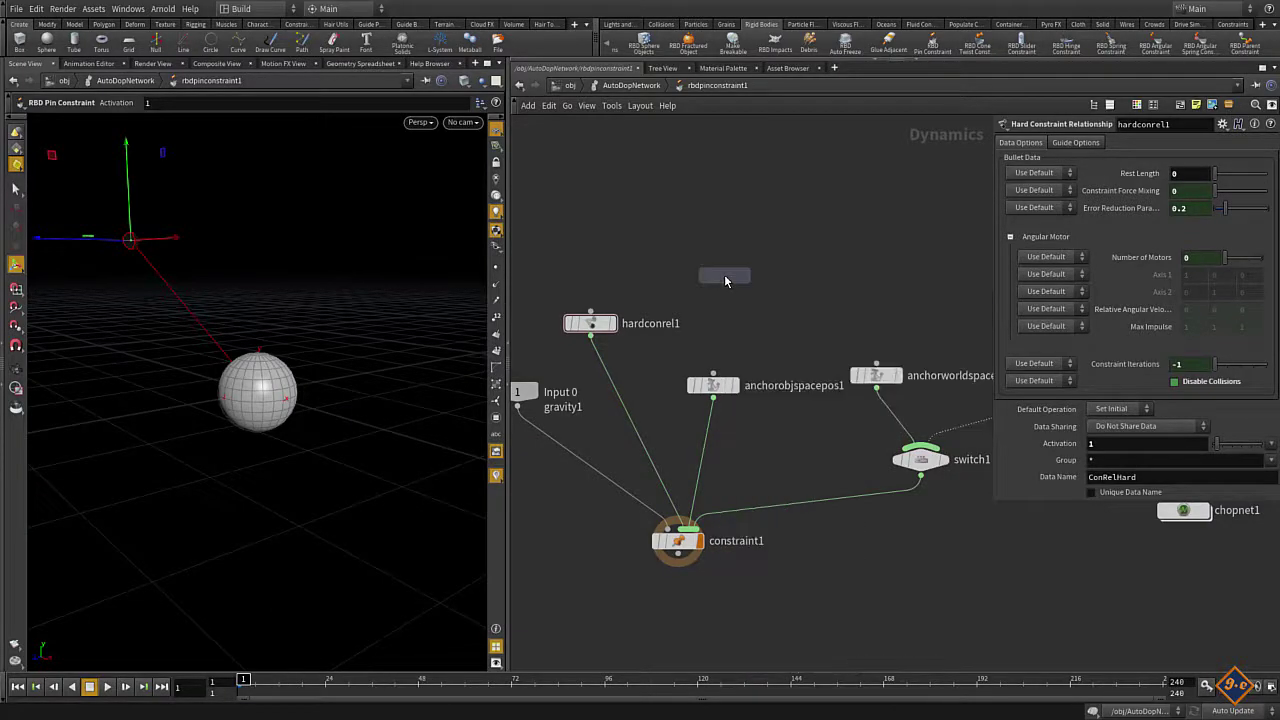
left_click(708, 283)
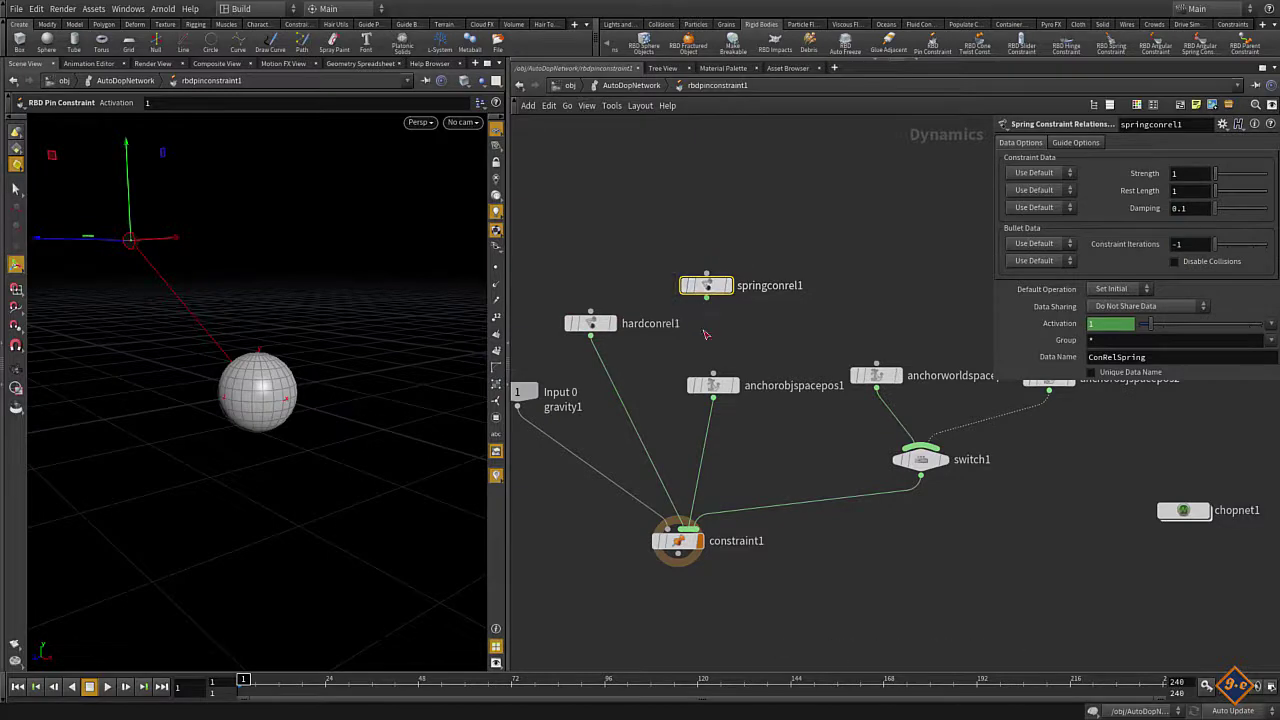
mouse_move(706, 297)
left_mouse_down()
mouse_move(672, 525)
mouse_move(690, 530)
left_mouse_up()
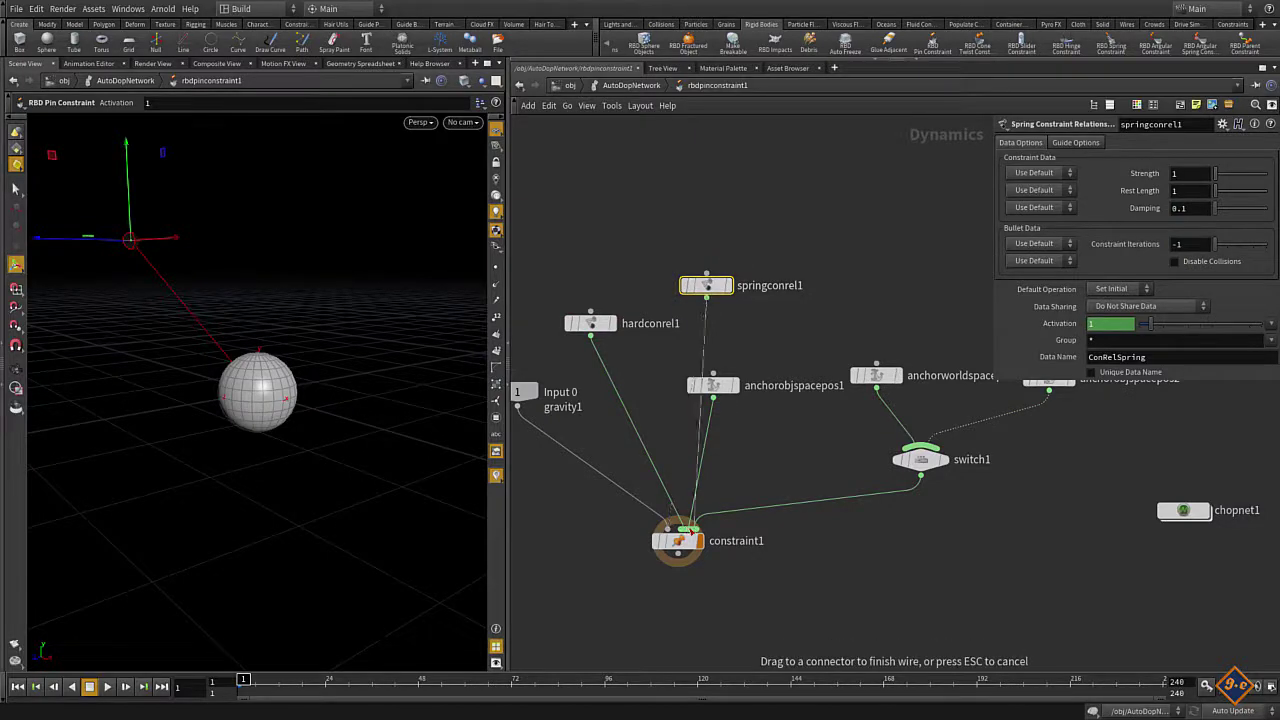
left_click(690, 530)
left_click(735, 541)
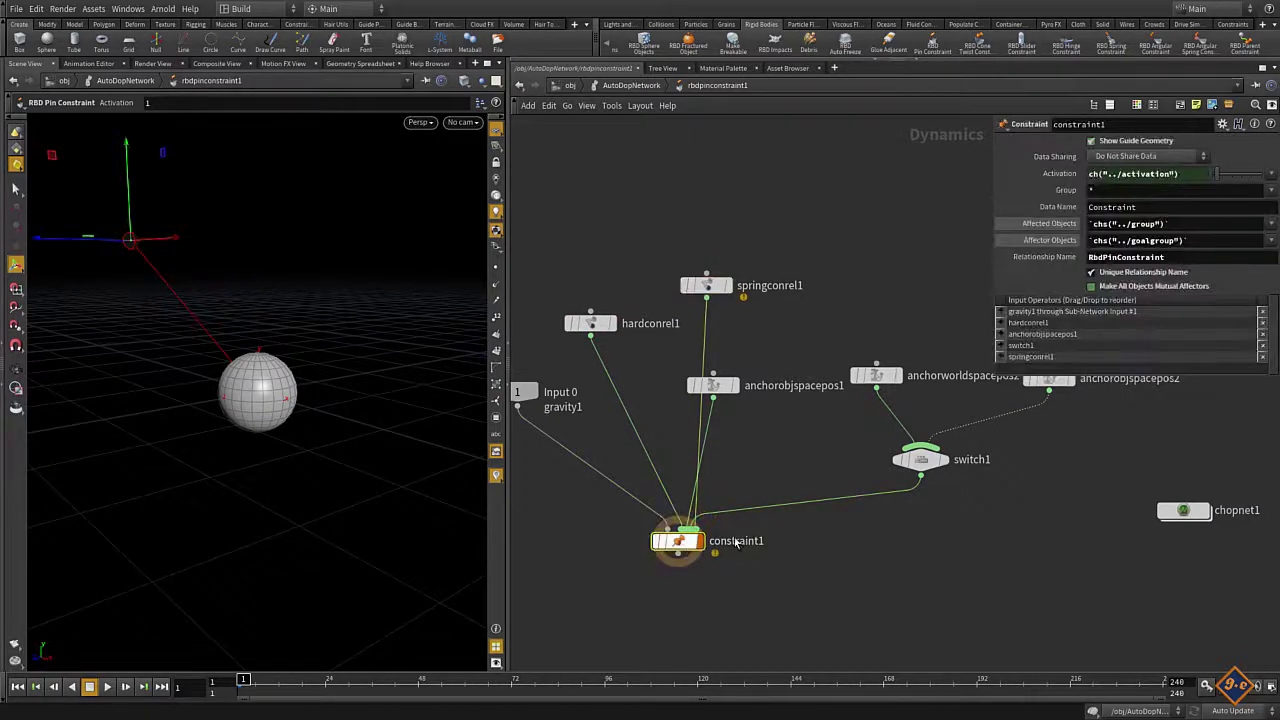
left_click_drag(1001, 357, 999, 352)
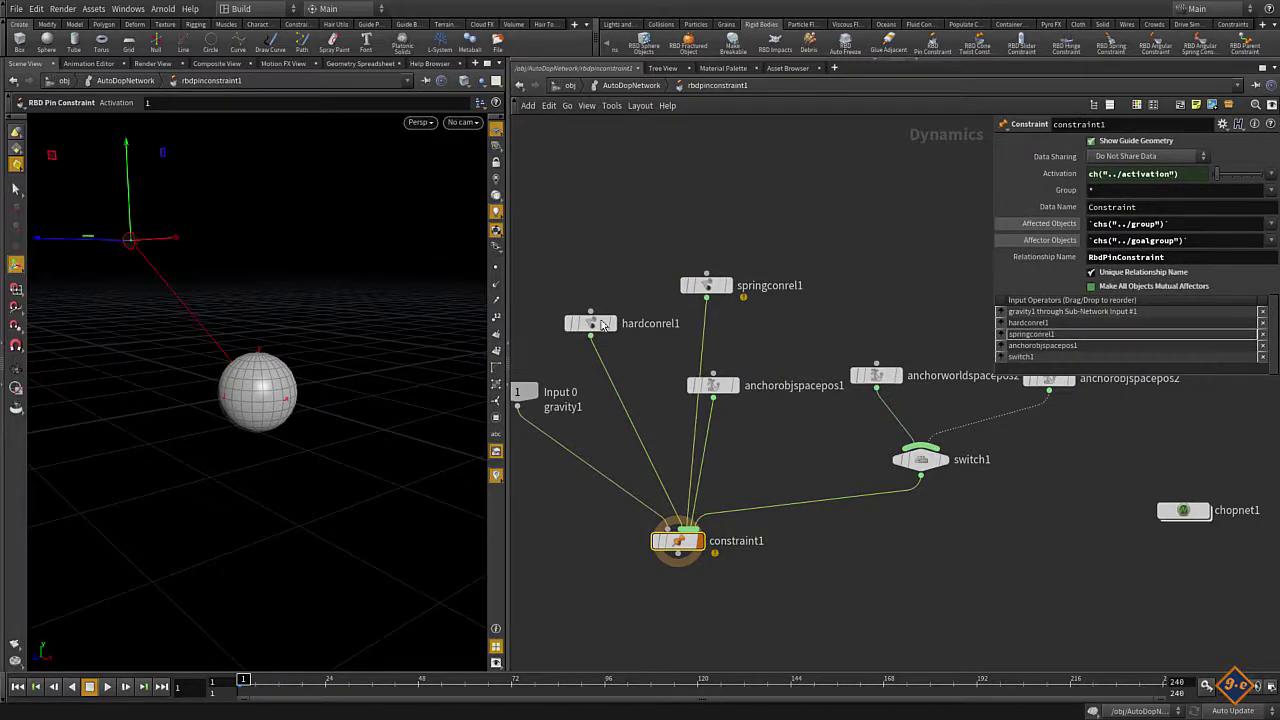
- Bypass hardconrel1, place springconrel1 beside it, and play the simulation
left_click(600, 325)
left_click(567, 325)
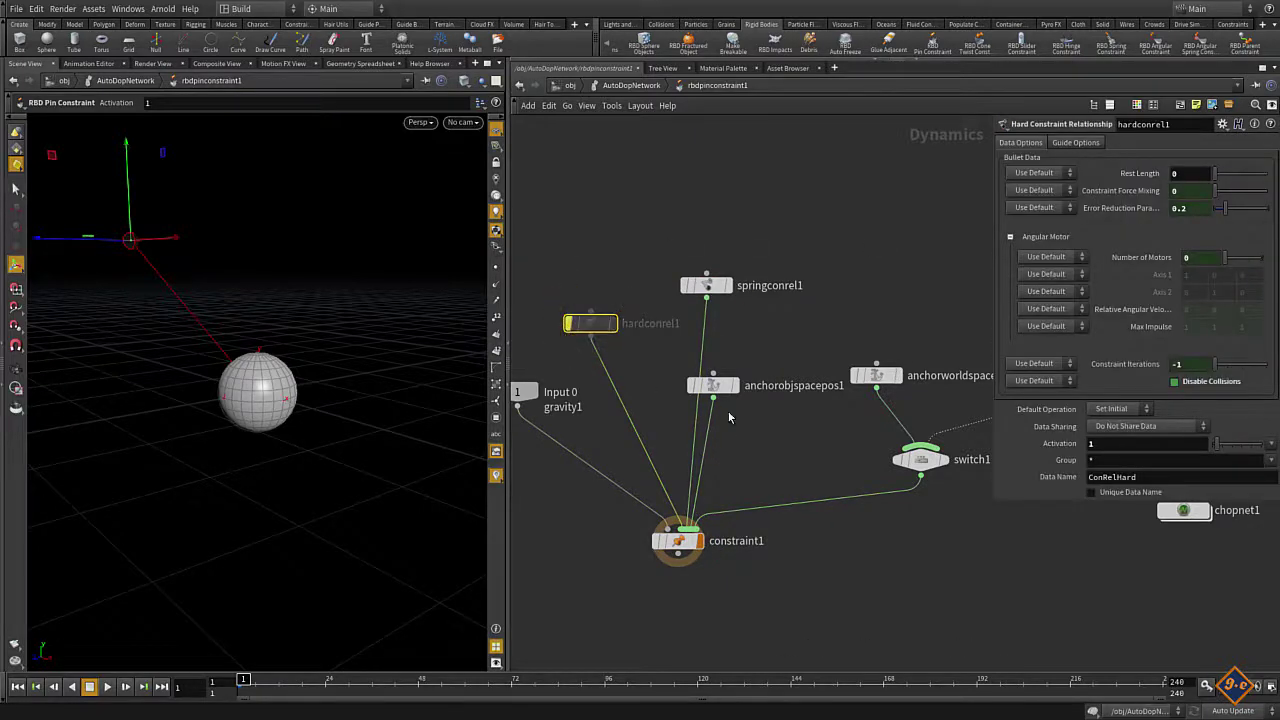
left_click_drag(708, 298, 653, 337)
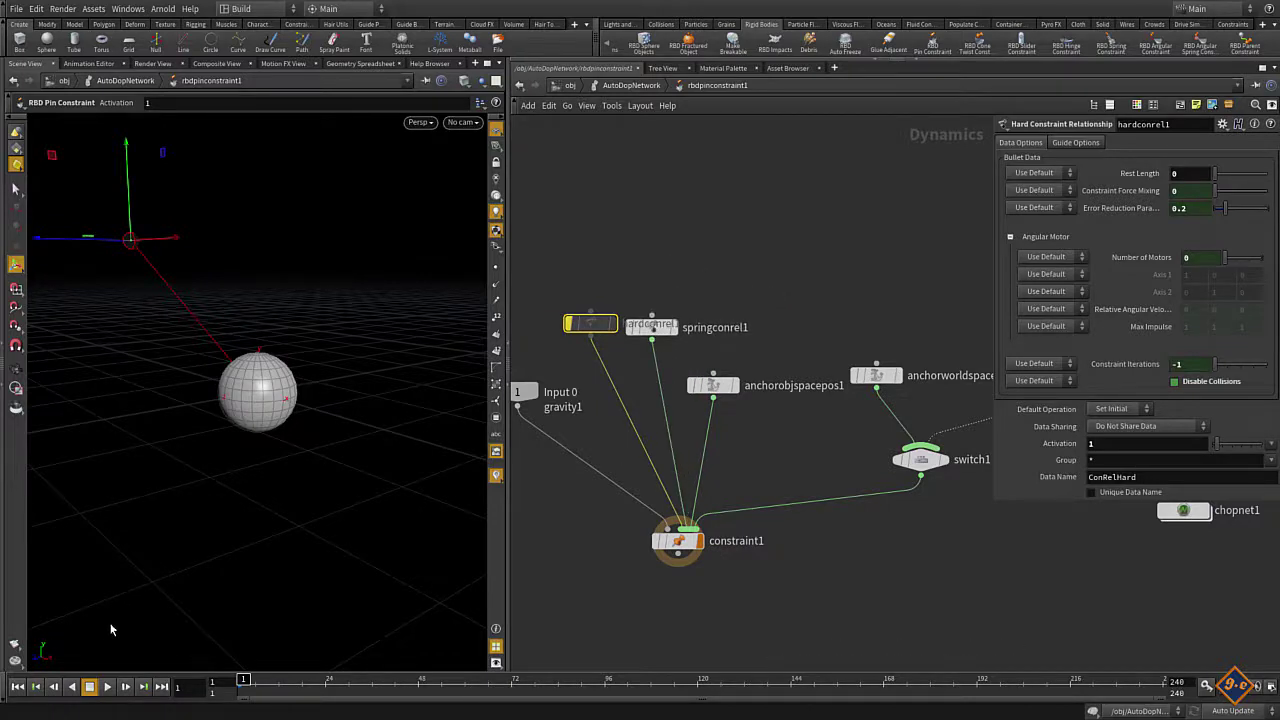
left_click(107, 686)
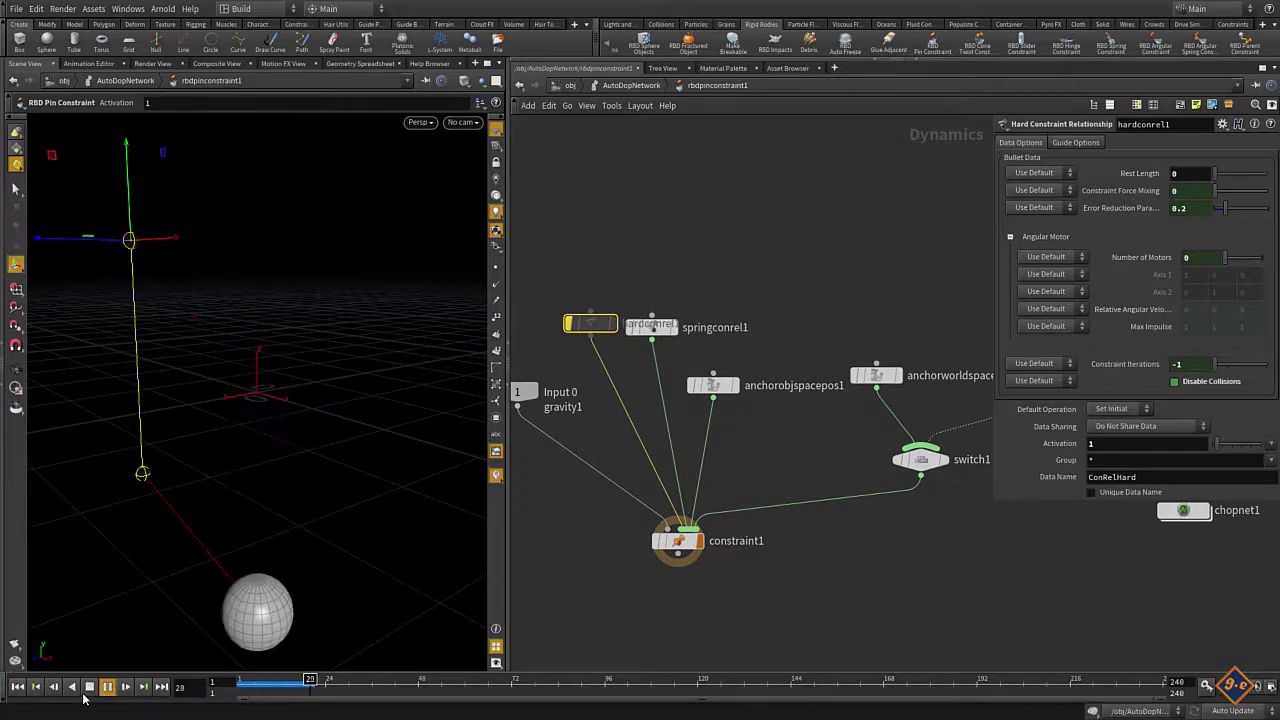
- Stop playback and set springconrel1's Strength to 10000
left_click(88, 688)
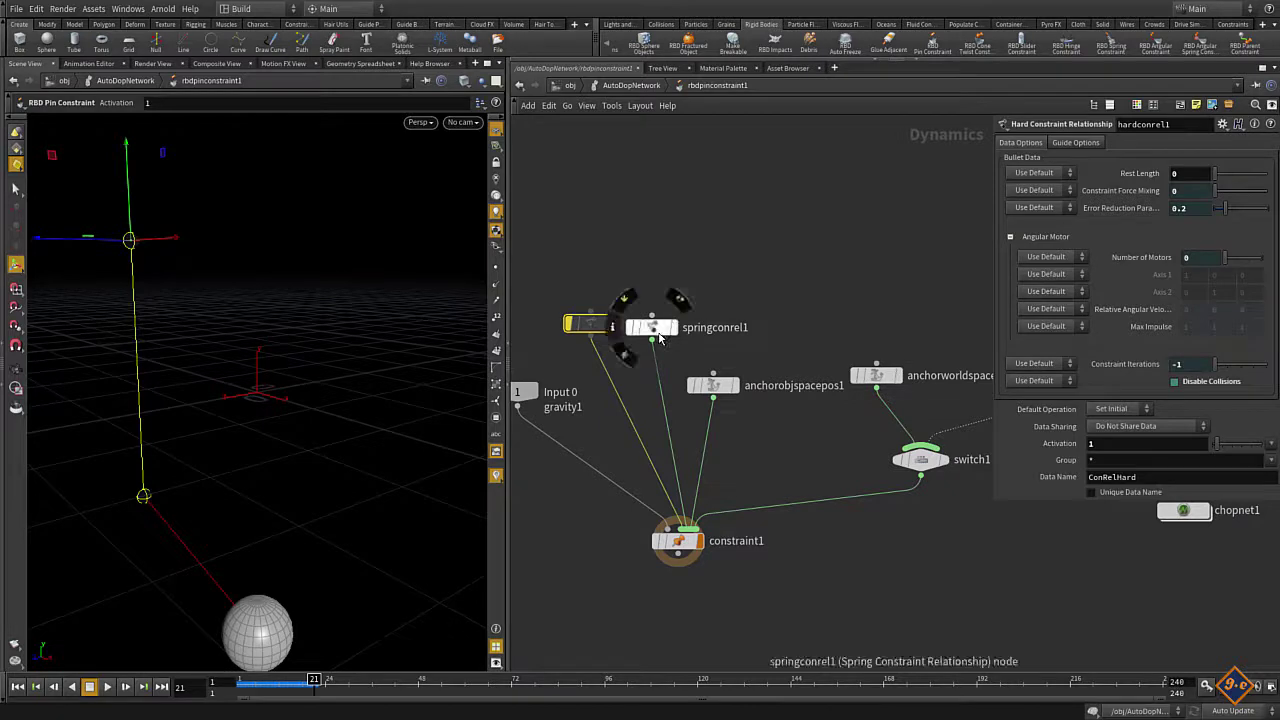
left_click_drag(660, 328, 708, 314)
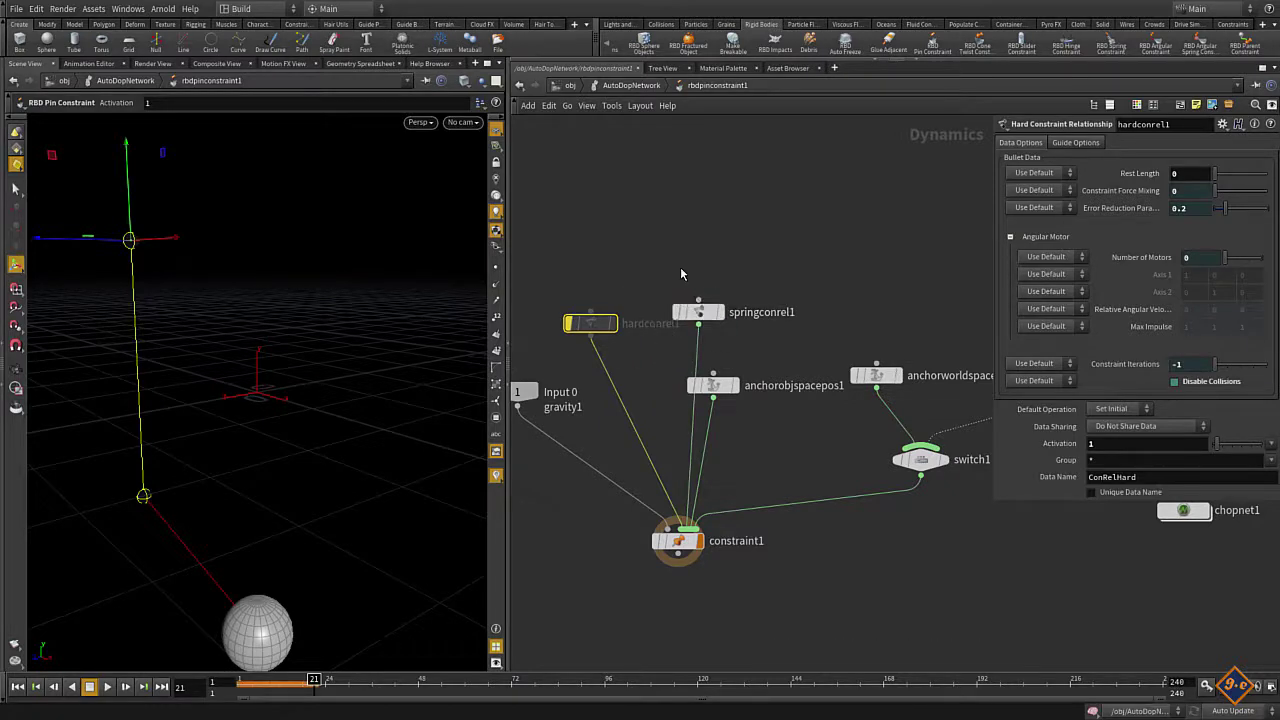
mouse_move(636, 258)
left_mouse_down()
mouse_move(720, 316)
mouse_move(810, 340)
left_mouse_up()
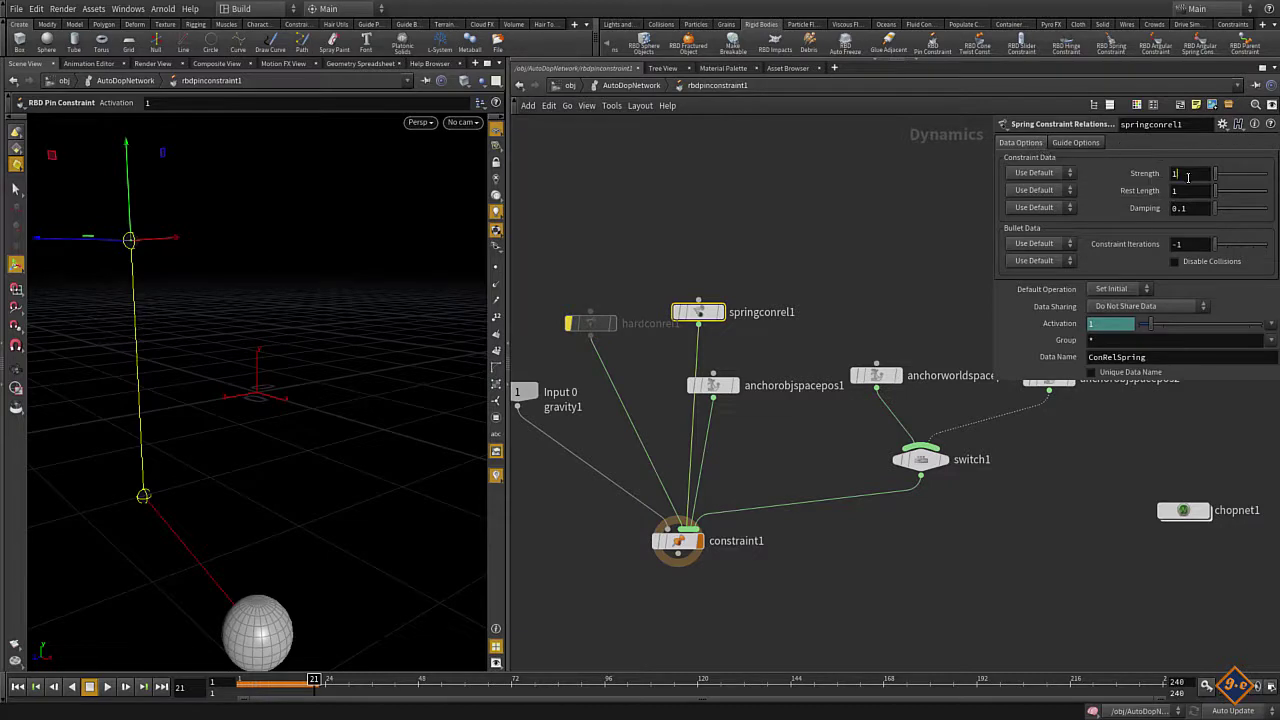
type("0")
type("000")
key("Return")
- Rewind and replay the simulation, stopping at frame 166
left_click(17, 686)
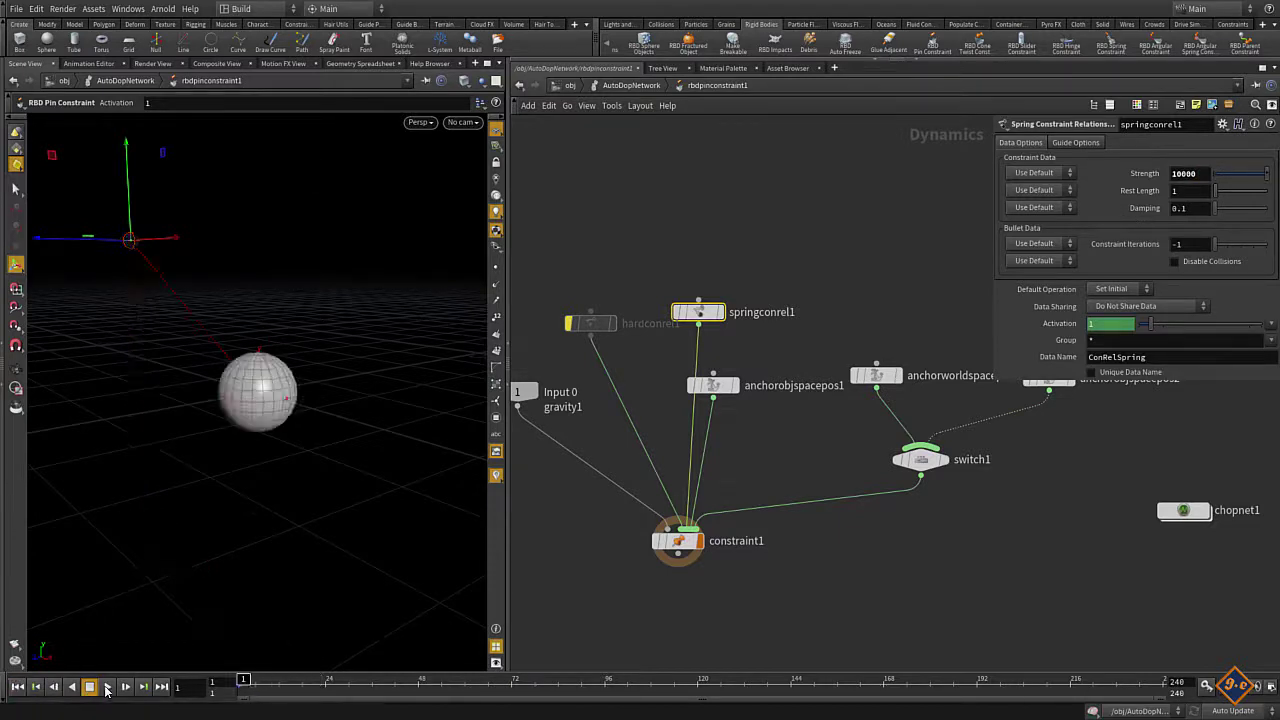
left_click(107, 686)
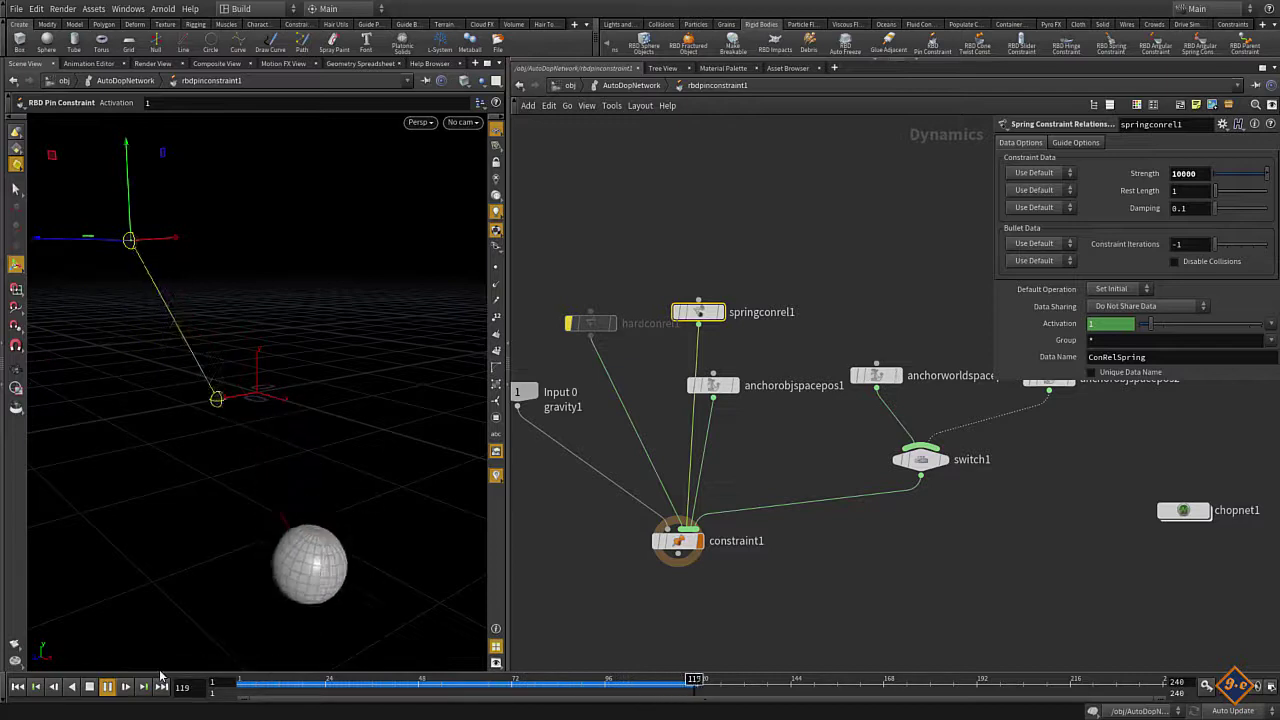
left_click(90, 688)
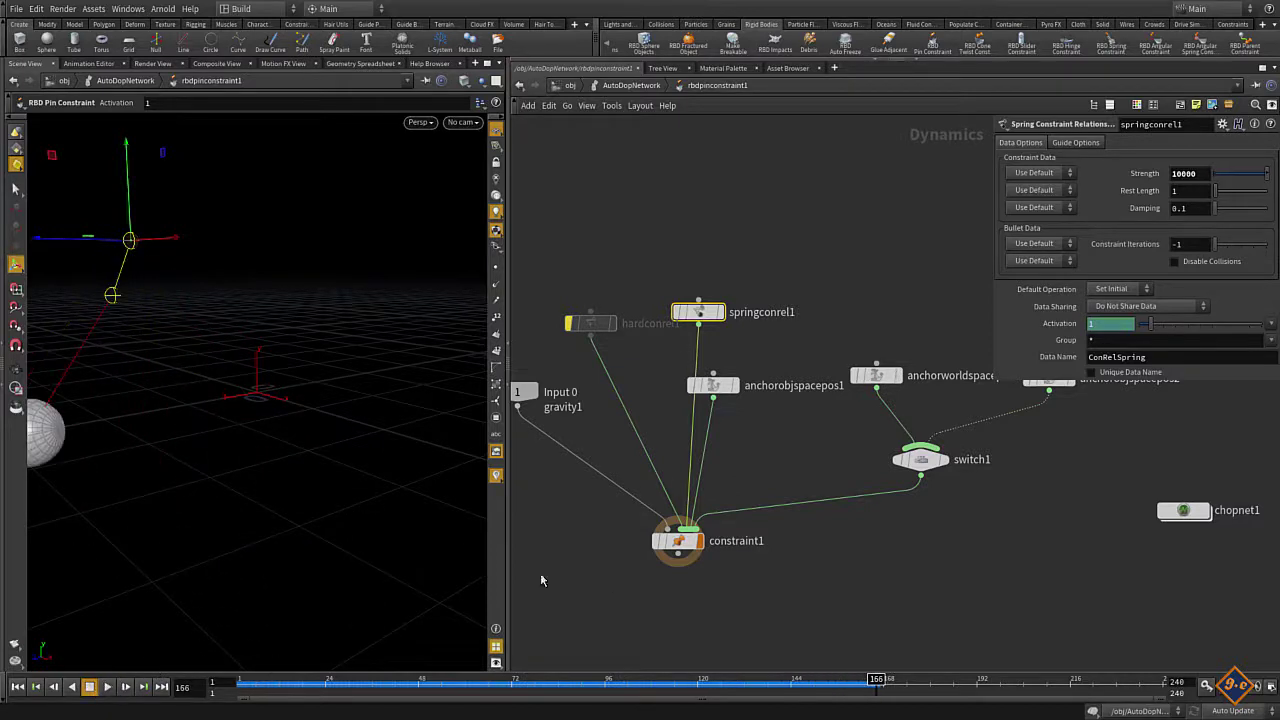
left_click(16, 9)
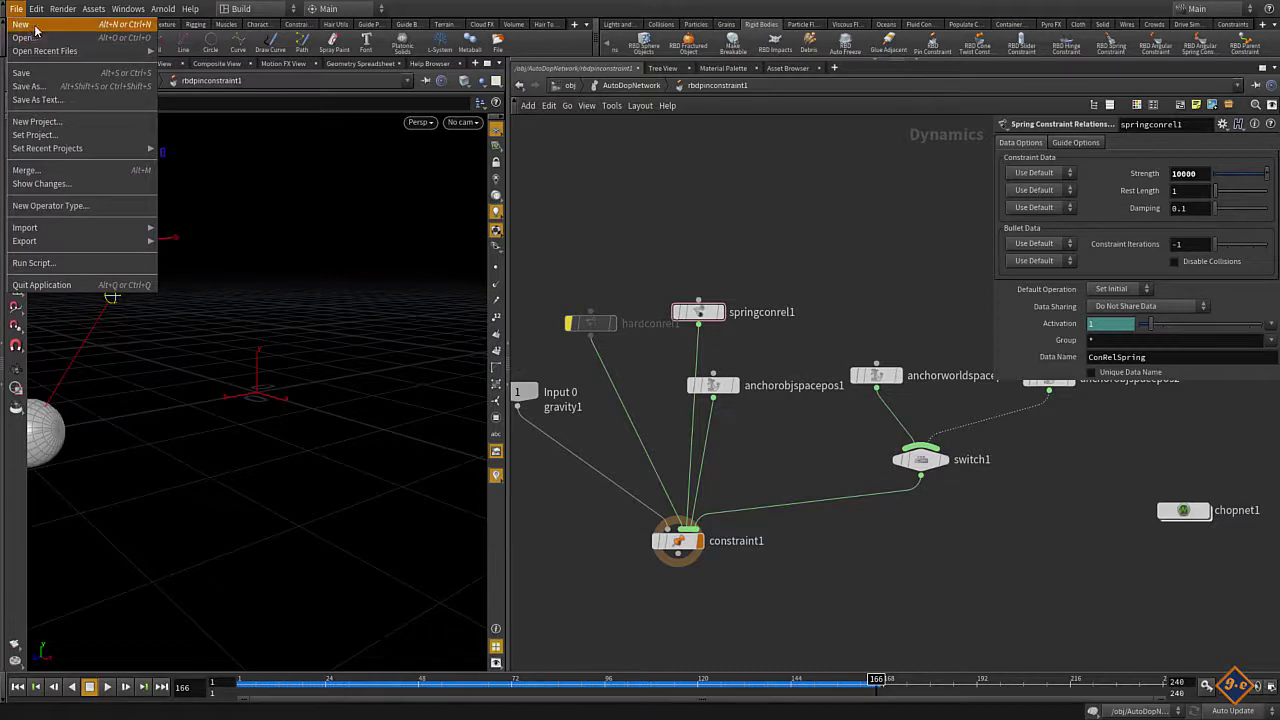
- Start a new scene without saving changes
left_click(20, 24)
left_click(86, 69)
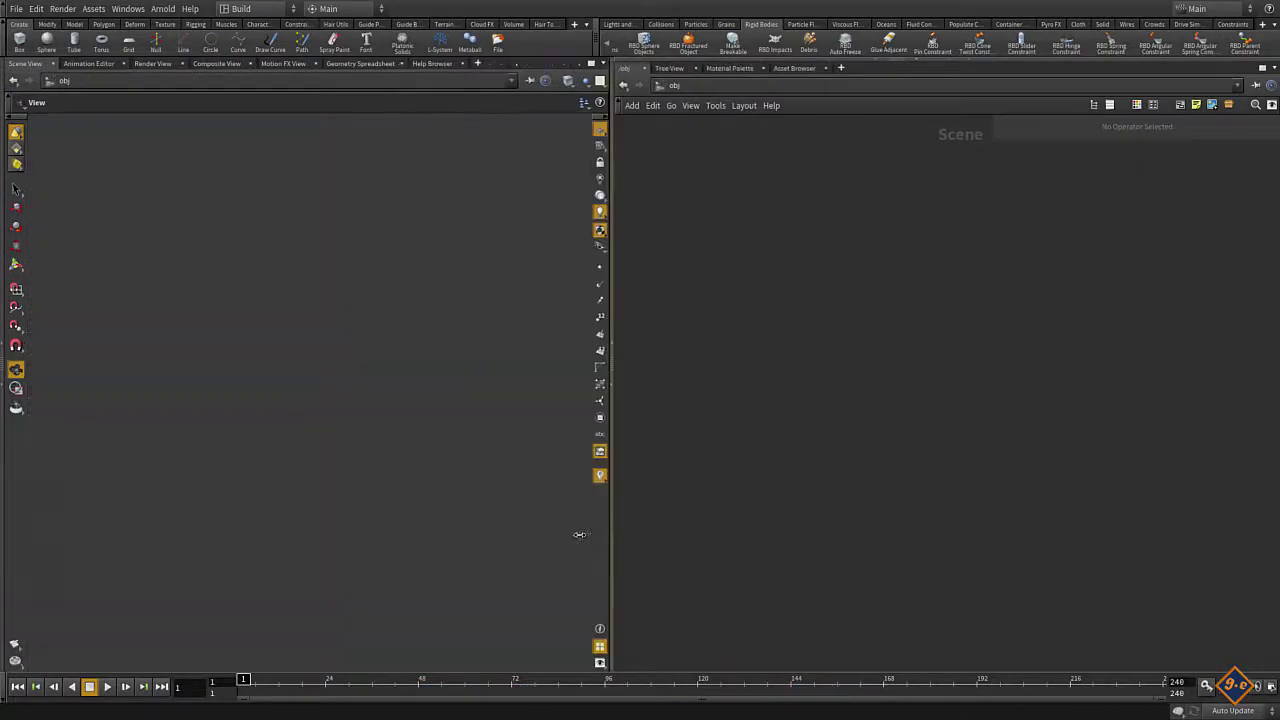
left_click_drag(507, 558, 512, 500)
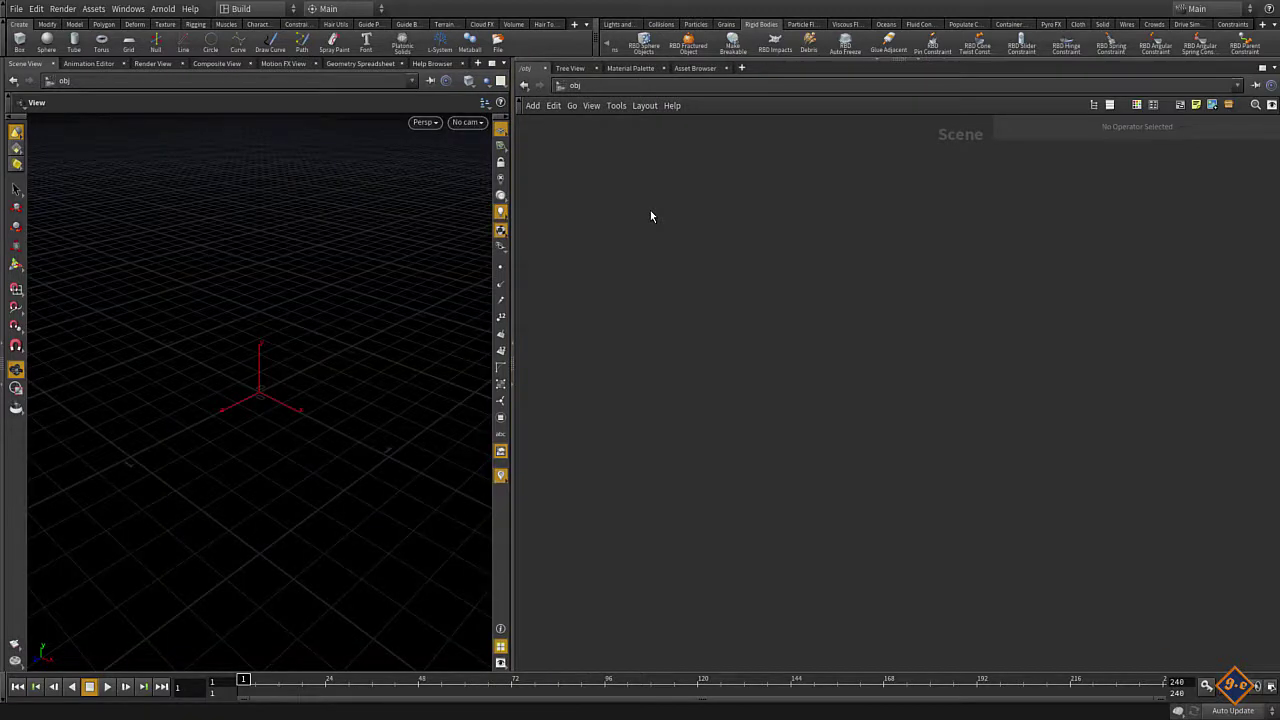
- Add a geo1 Geometry object and delete its default file1 node
key("Tab")
type("geo")
key("Return")
left_click(650, 212)
double_click(650, 212)
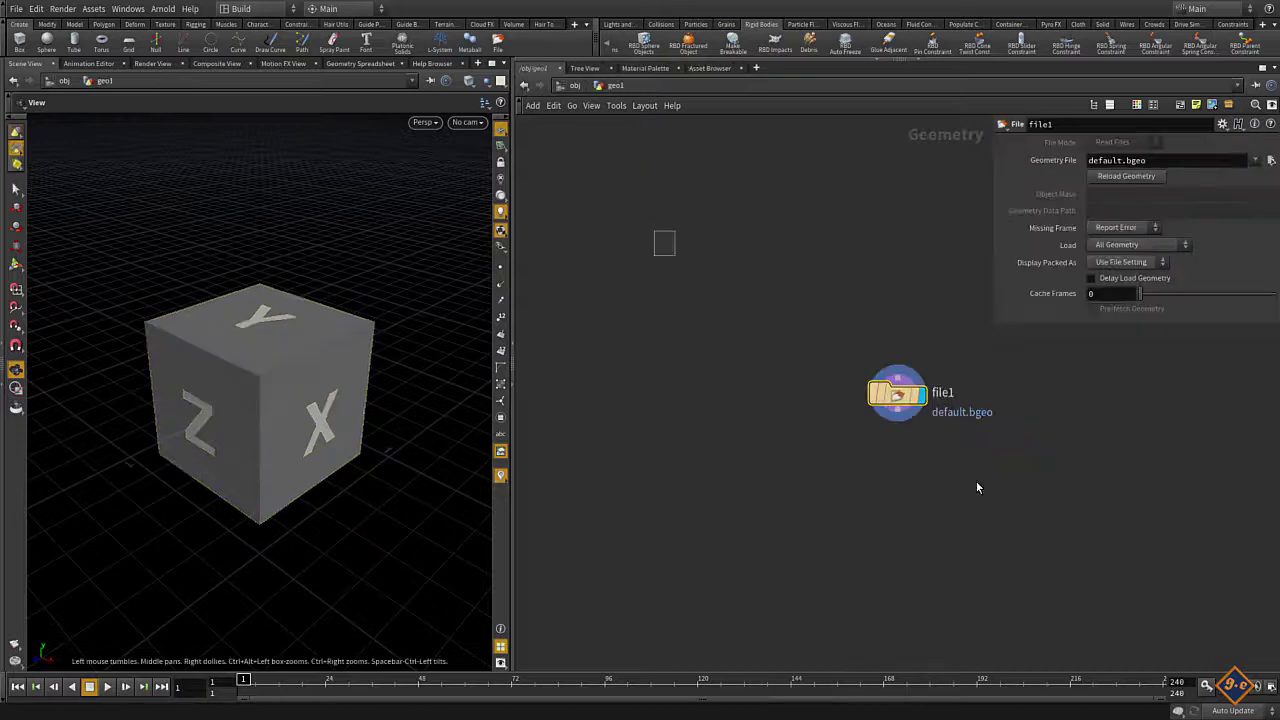
key("Delete")
- Add torus1 feeding transform1 with Translate Y 6 and uniform scale 0.3
key("Tab")
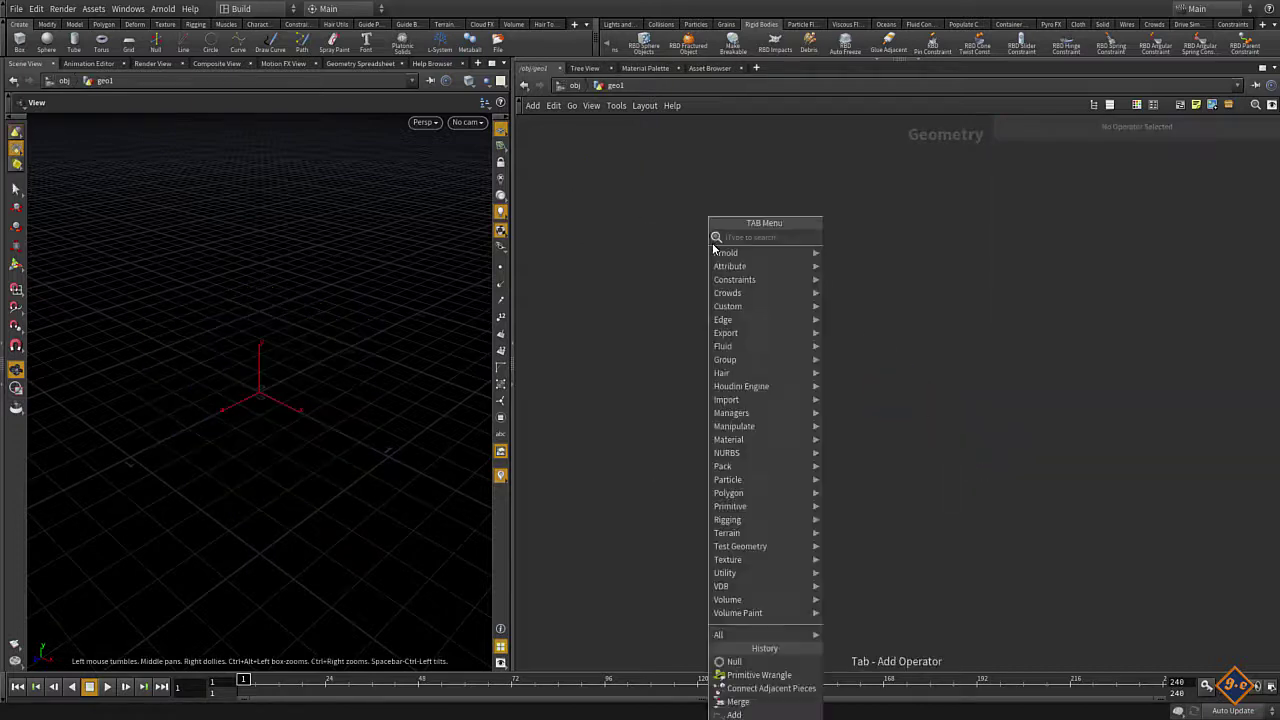
type("torus")
key("Return")
left_click(656, 202)
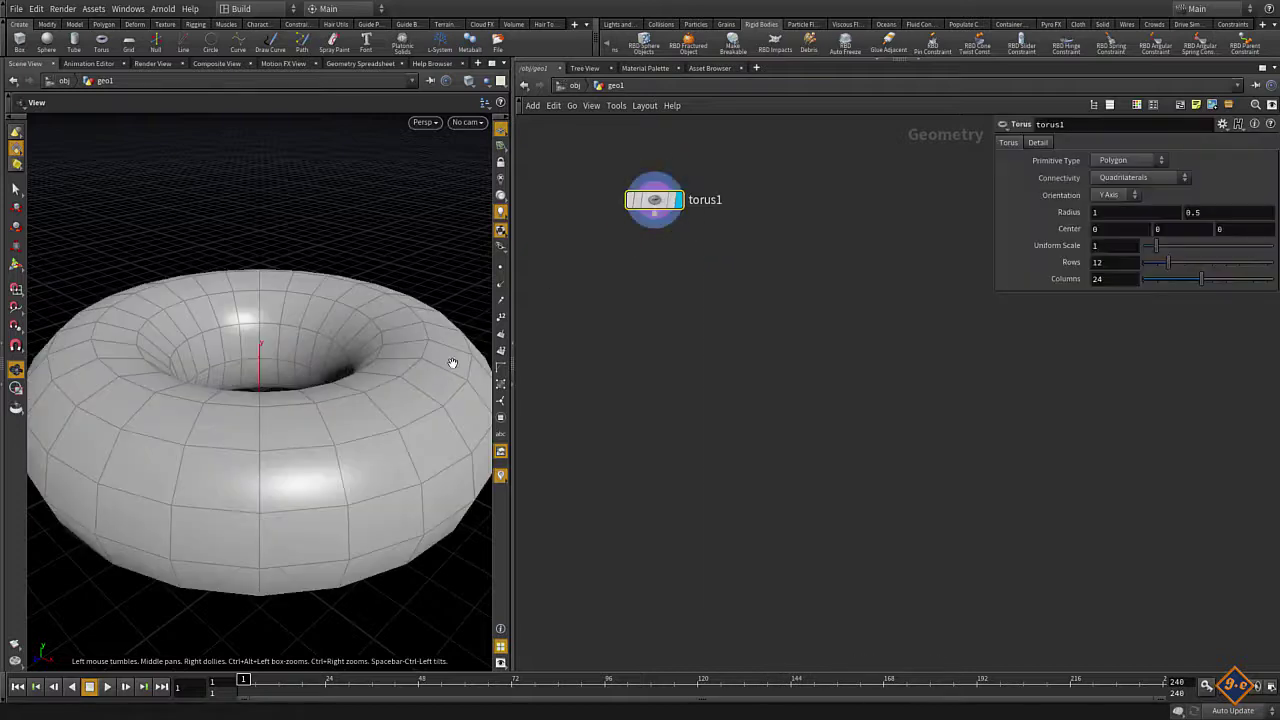
left_click(655, 215)
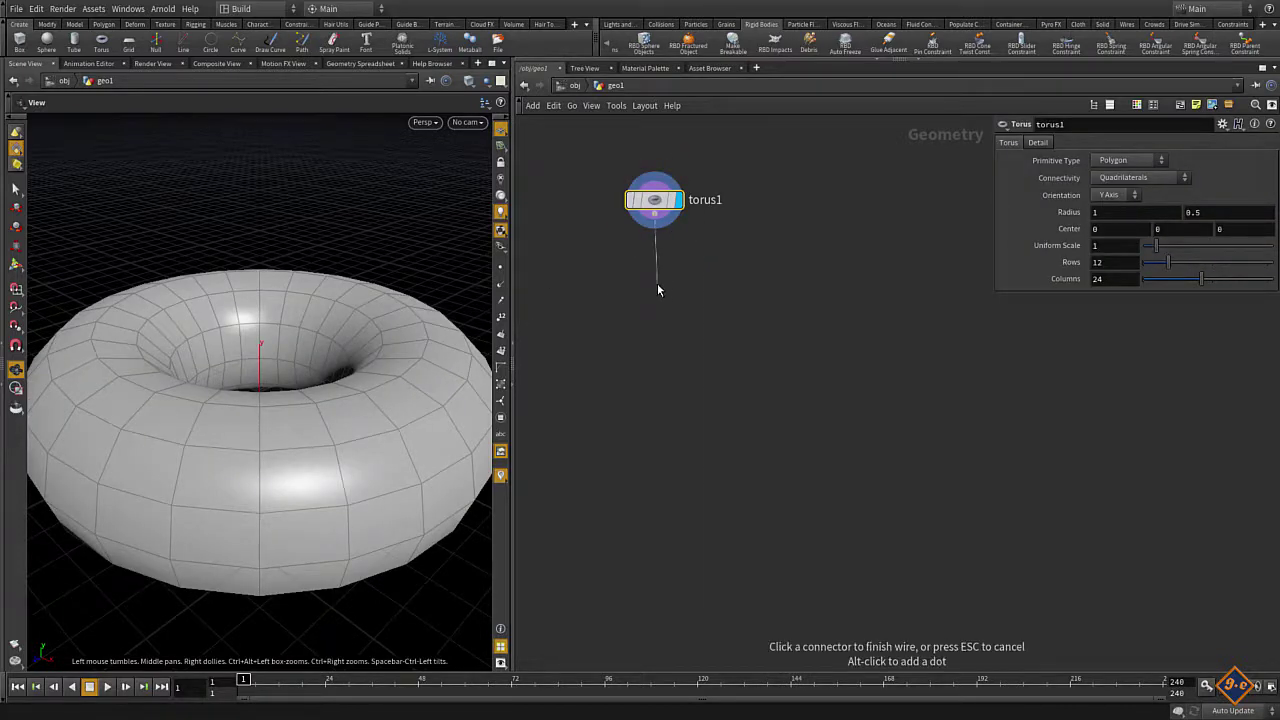
left_click(659, 289)
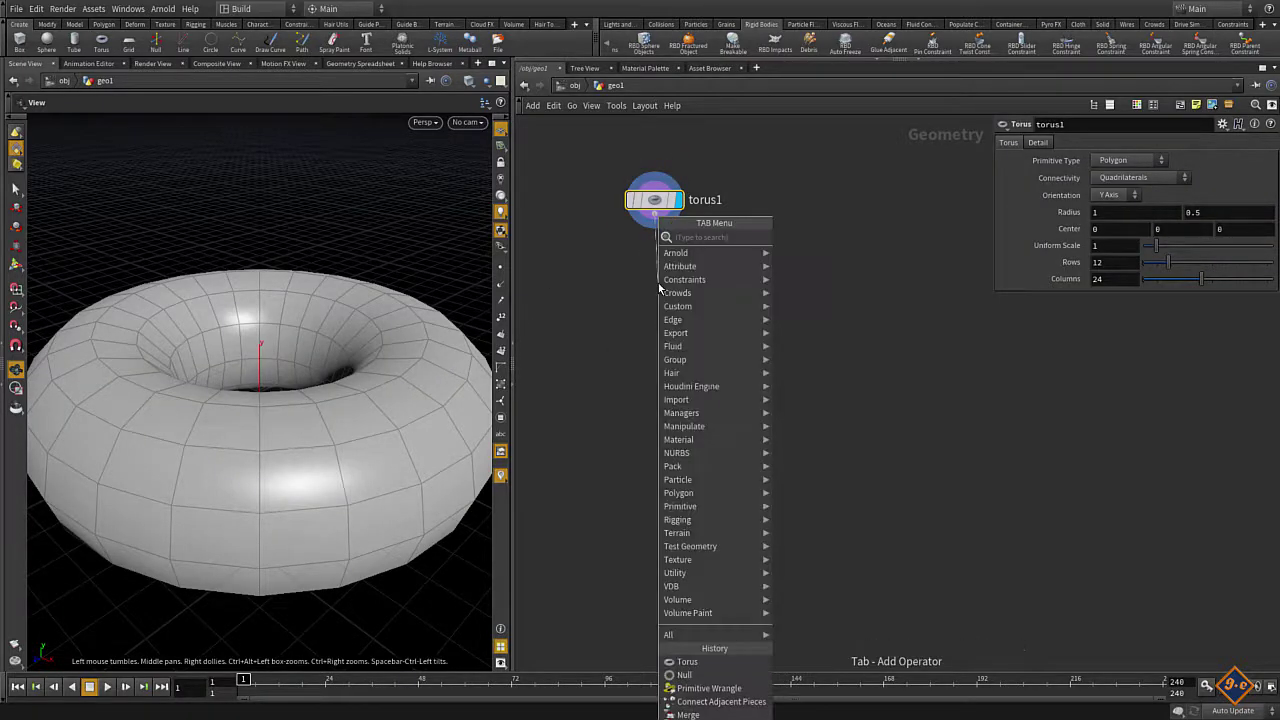
left_click(830, 262)
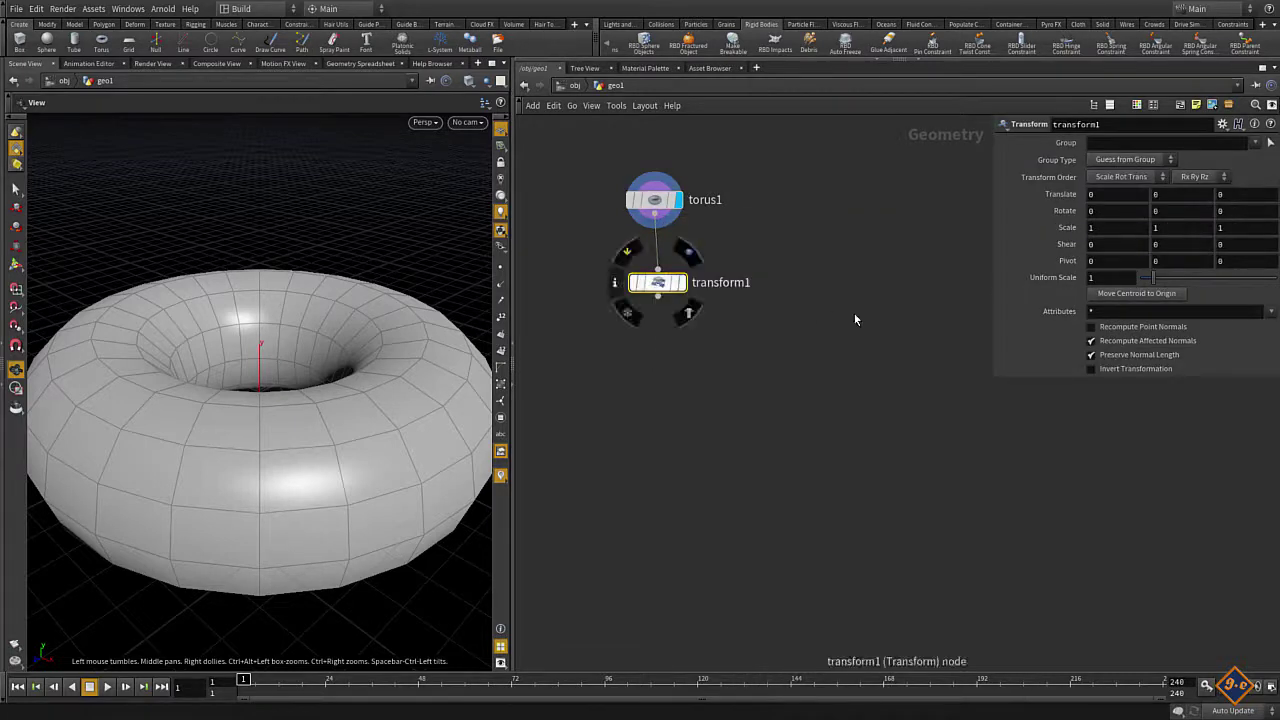
left_click(1166, 198)
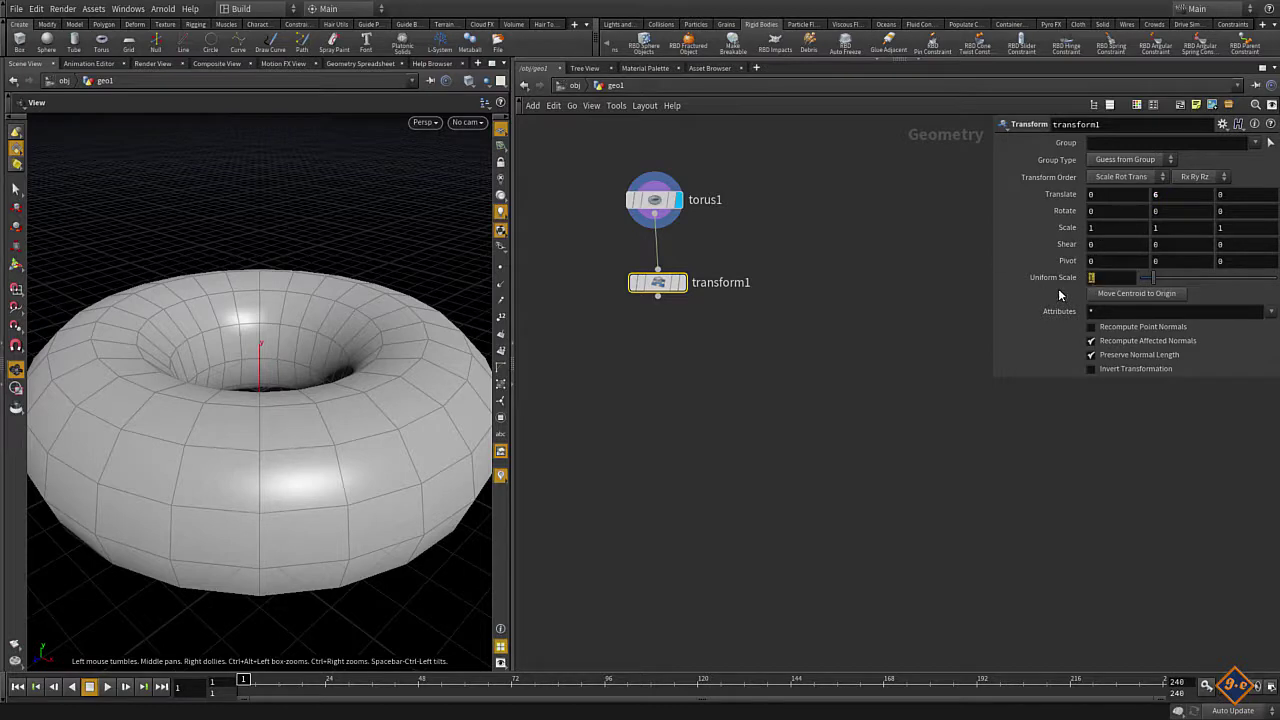
type("0.3")
key("Return")
left_click(676, 282)
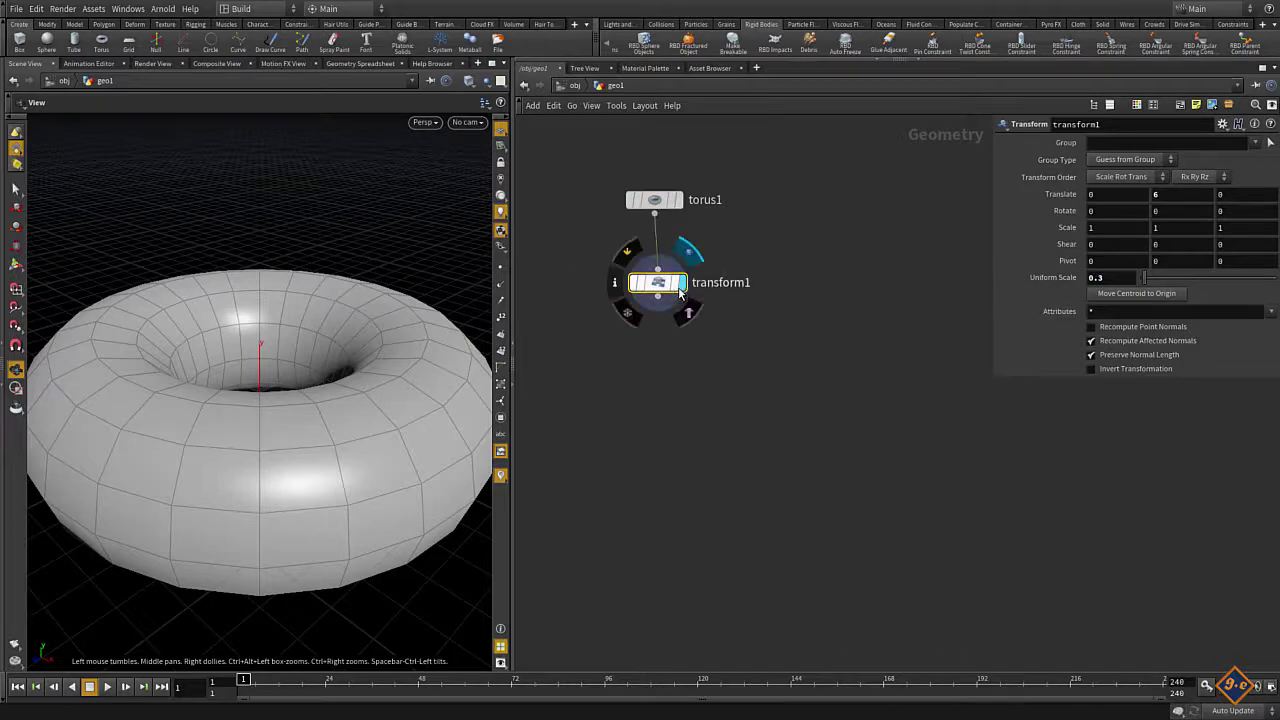
mouse_move(266, 343)
left_mouse_down()
mouse_move(249, 391)
mouse_move(323, 408)
mouse_move(243, 494)
mouse_move(286, 457)
mouse_move(169, 360)
left_mouse_up()
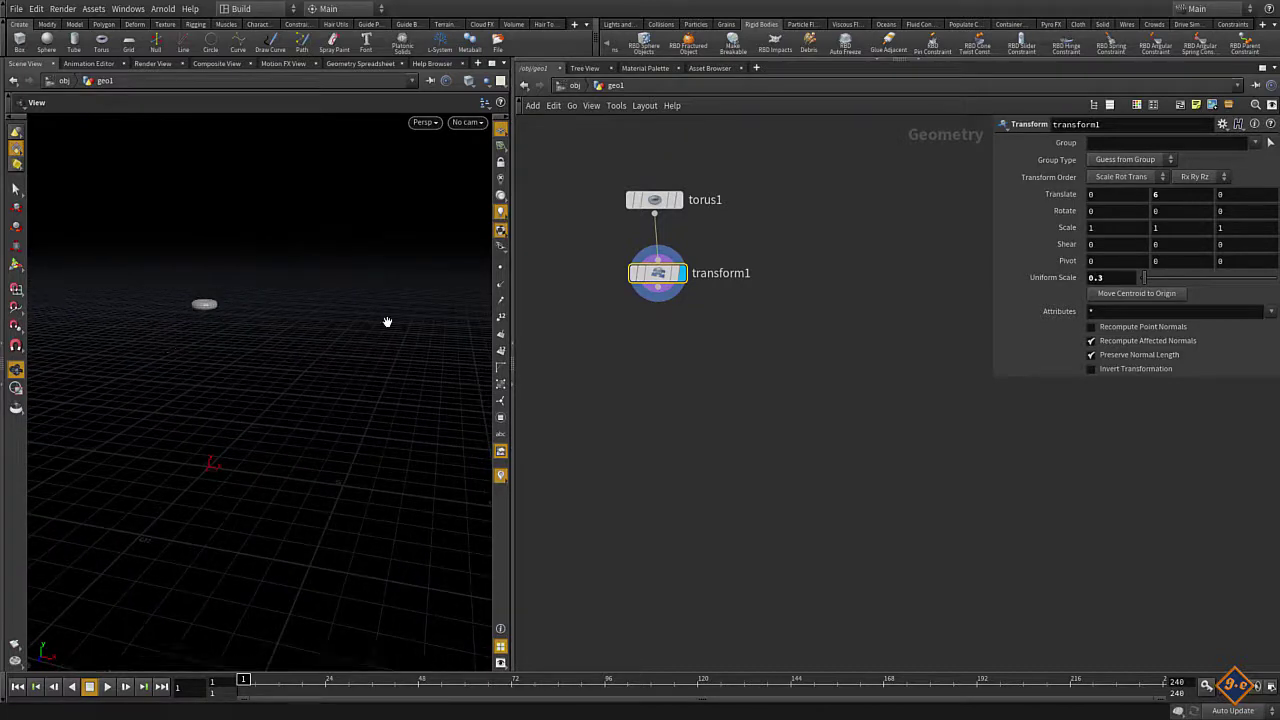
- Add a Copy and Transform node below transform1 making 7 copies
left_click(662, 298)
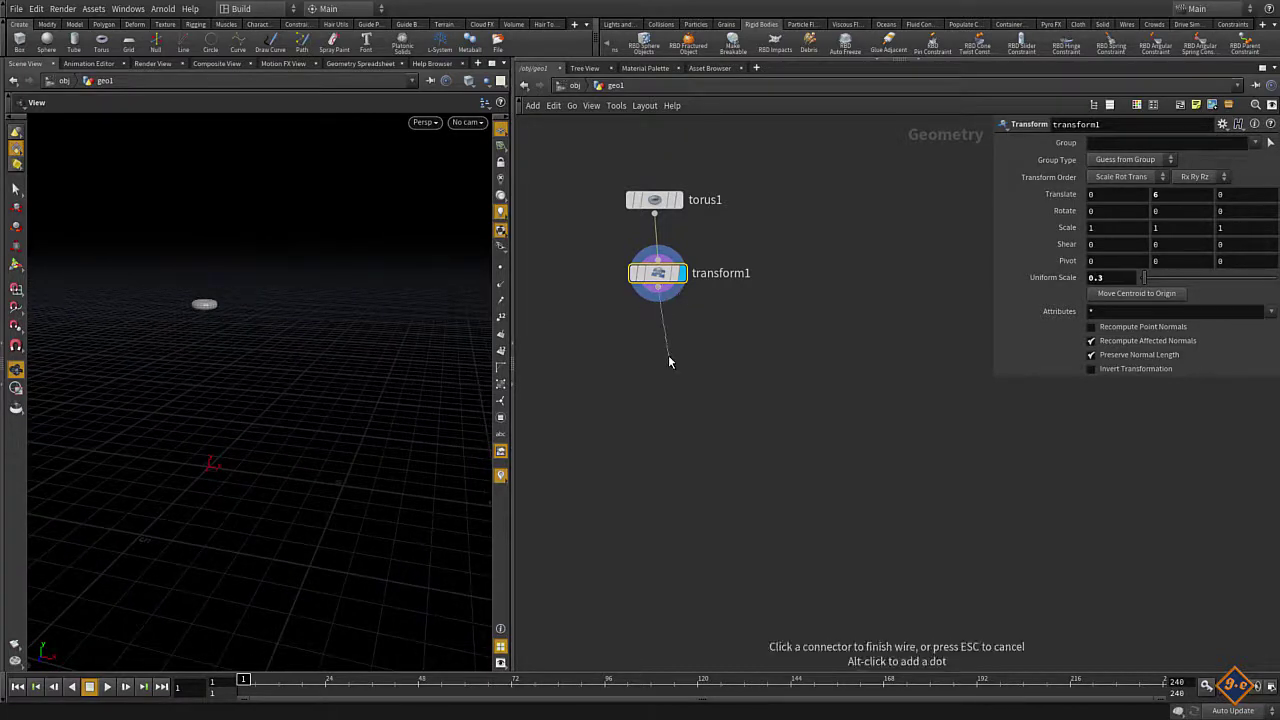
left_click(669, 360)
key("Return")
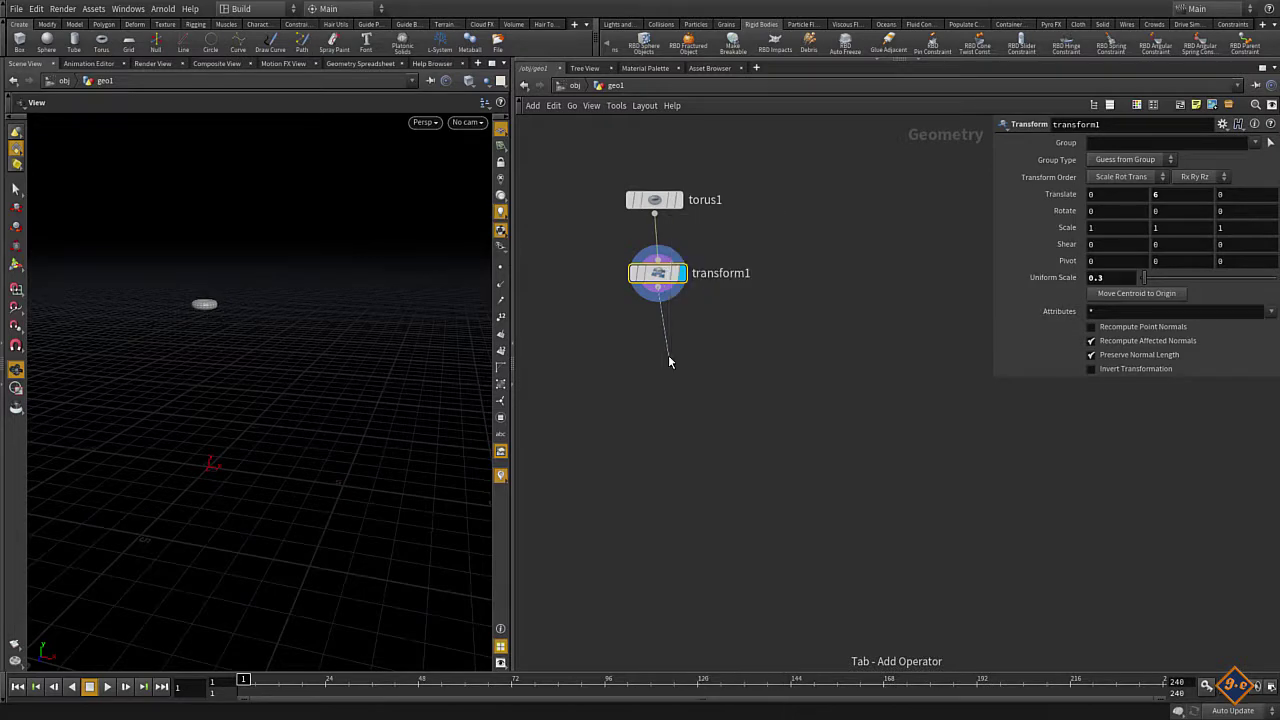
left_click(638, 352)
mouse_move(637, 352)
left_mouse_down()
mouse_move(618, 335)
mouse_move(679, 388)
left_mouse_up()
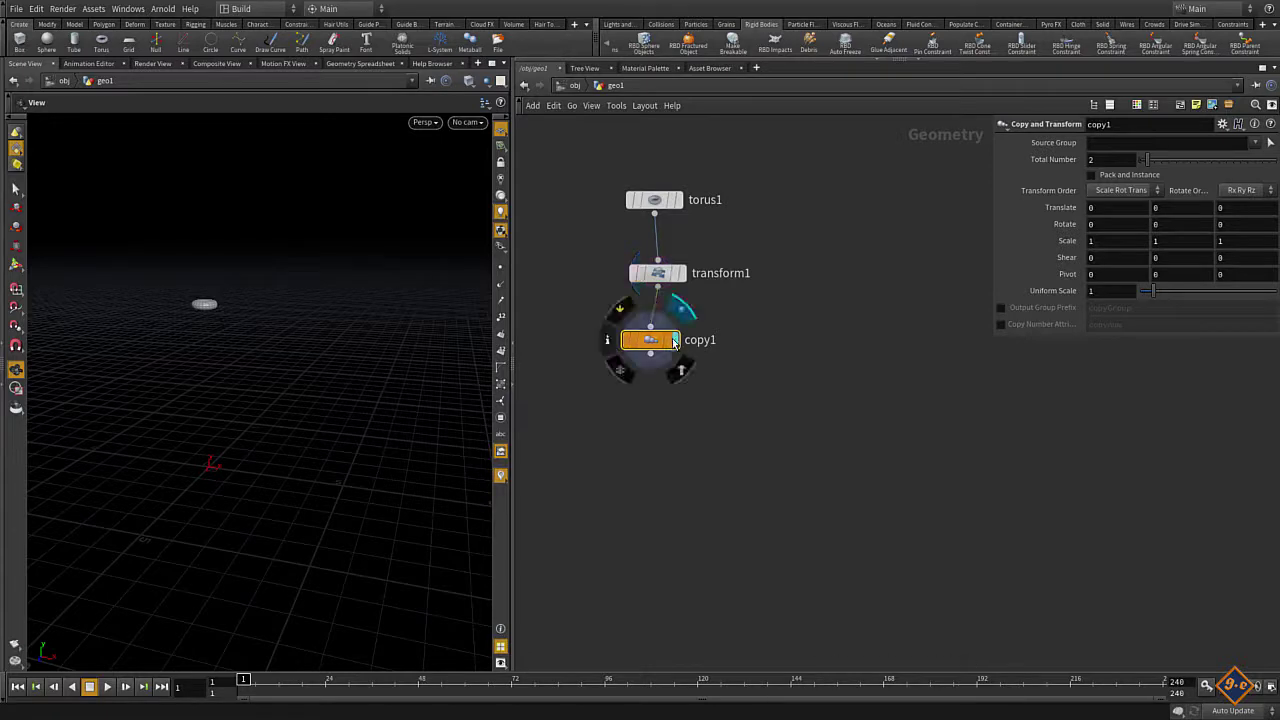
left_click_drag(647, 342, 649, 339)
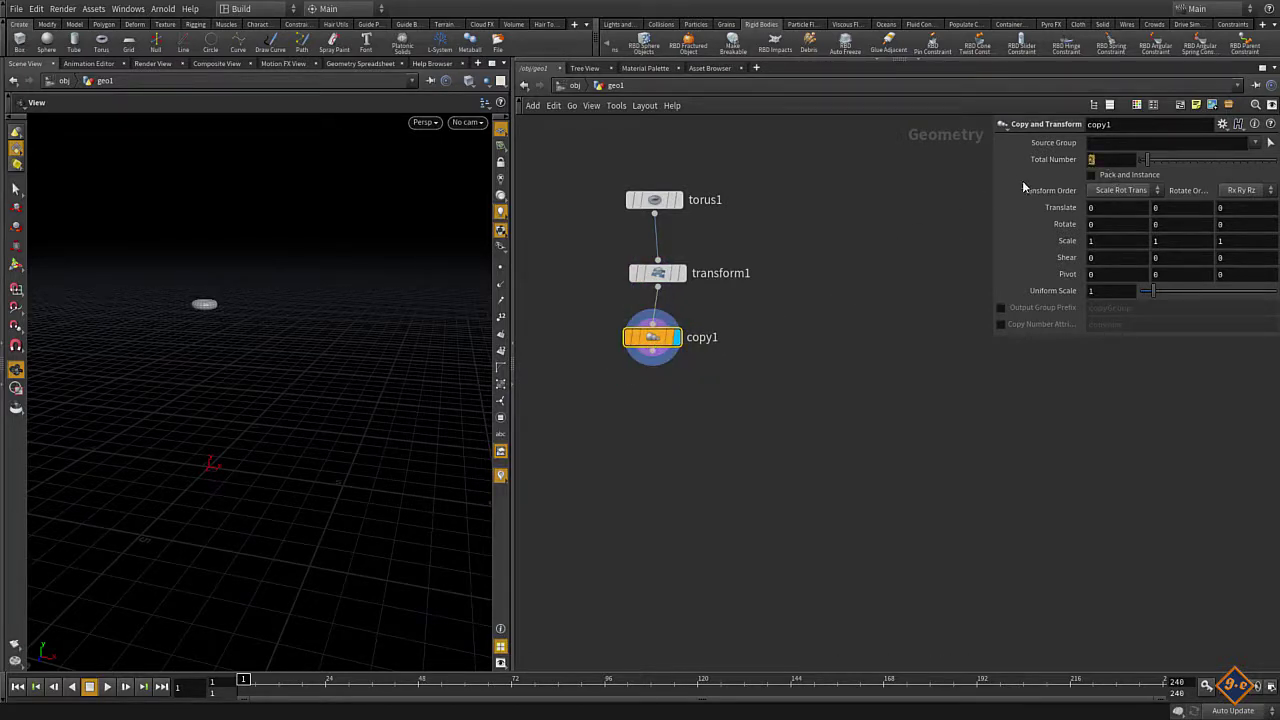
type("7")
key("Return")
- Set copy1's Translate X offset to 1.5 to space the tori
left_click_drag(568, 327, 763, 384)
left_click(1092, 209)
type("5")
key("Return")
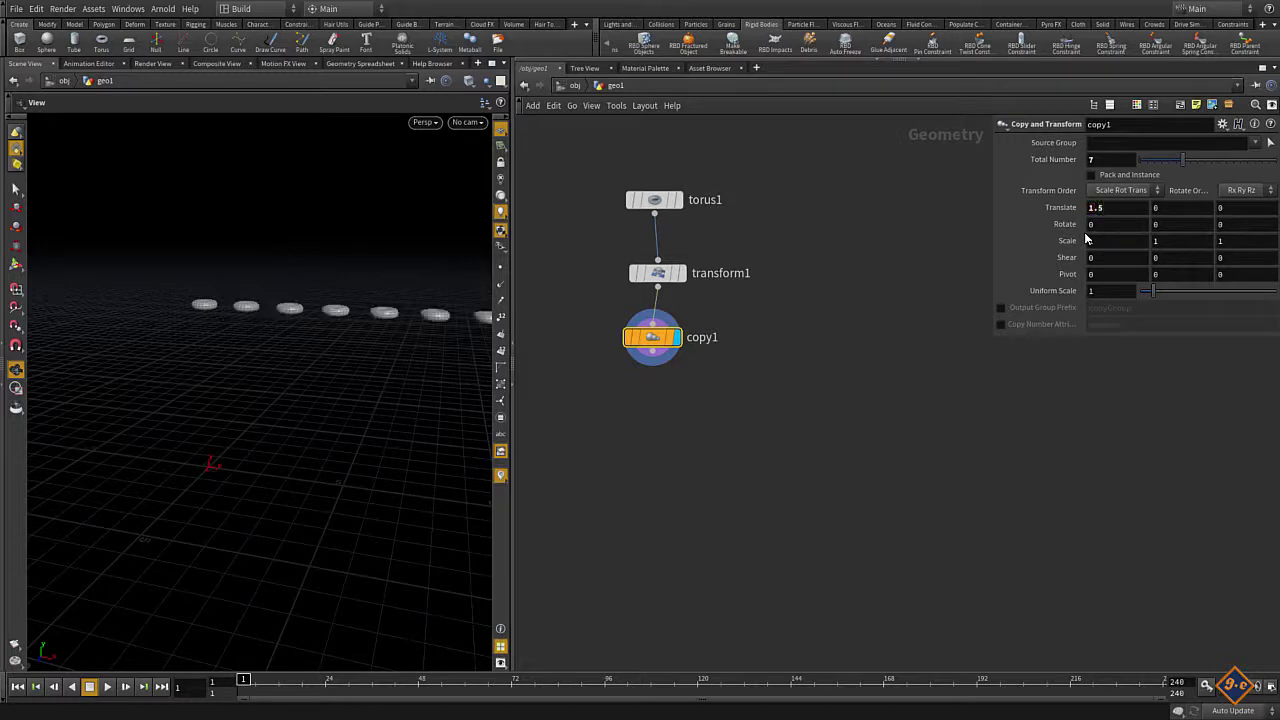
- Orbit around the torus row and check point positions in the spreadsheet
left_click_drag(220, 225, 94, 274)
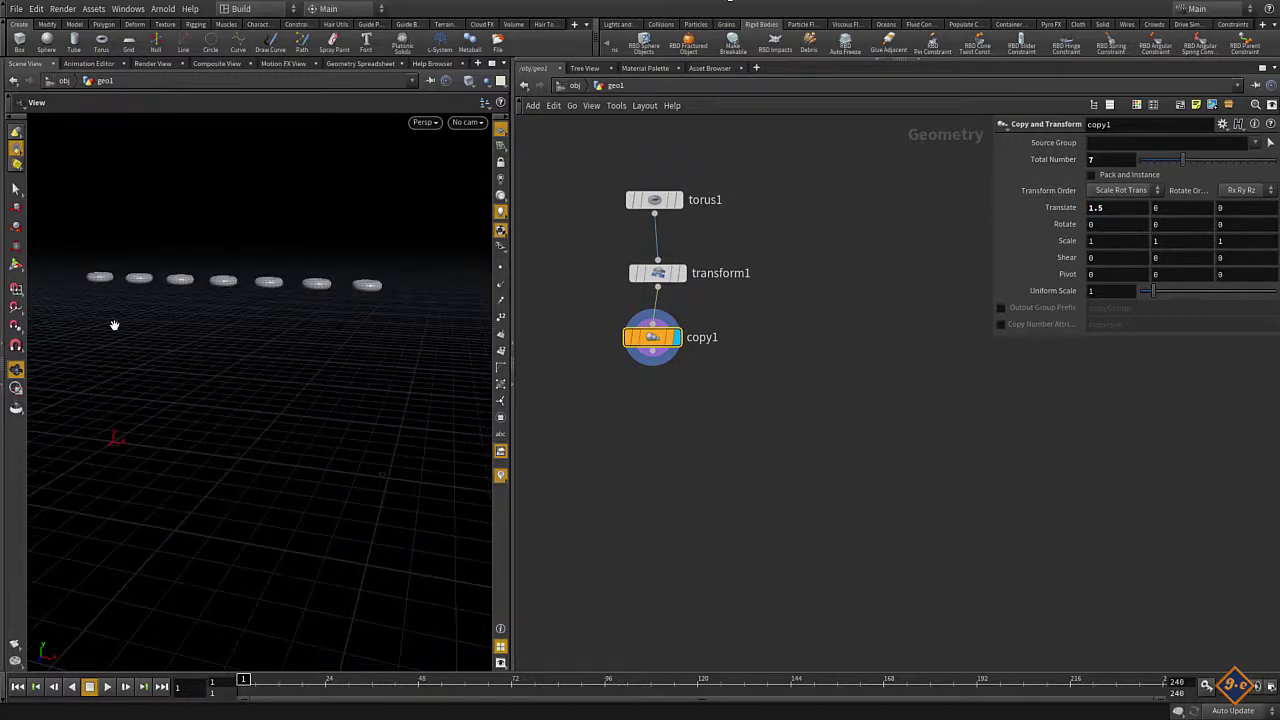
left_click_drag(114, 326, 94, 297)
left_click_drag(337, 336, 306, 306)
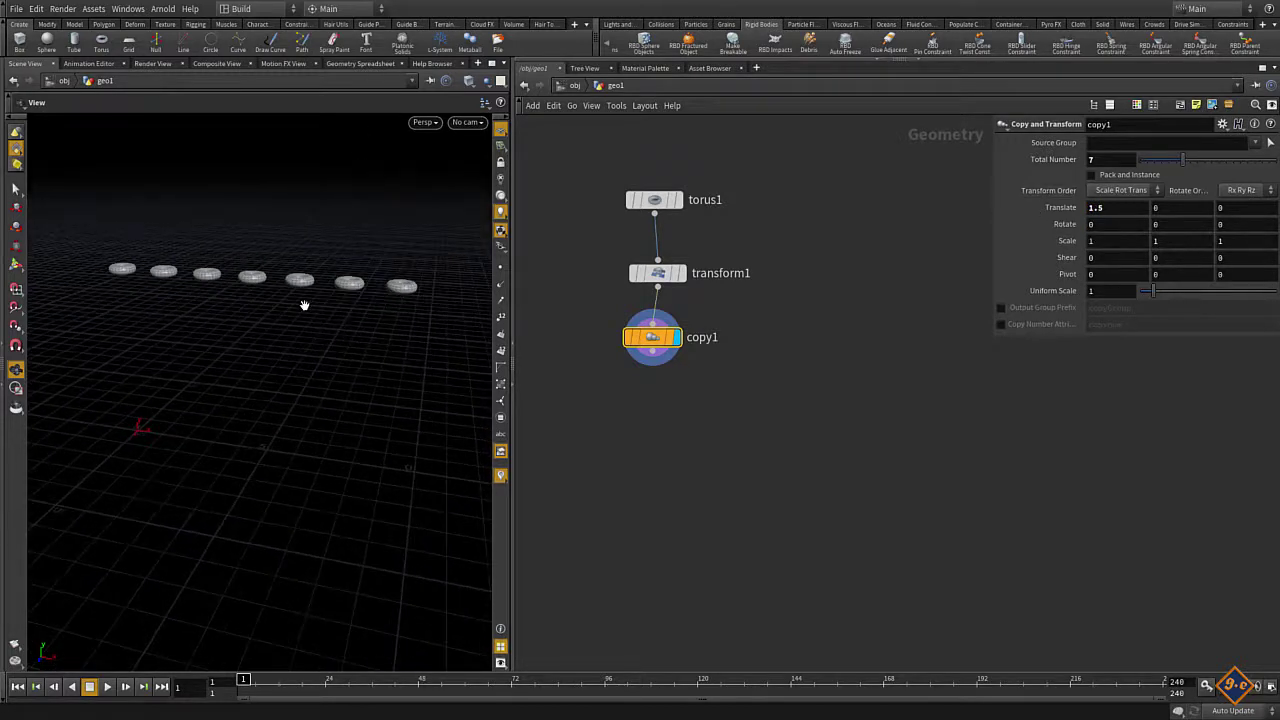
left_click(362, 63)
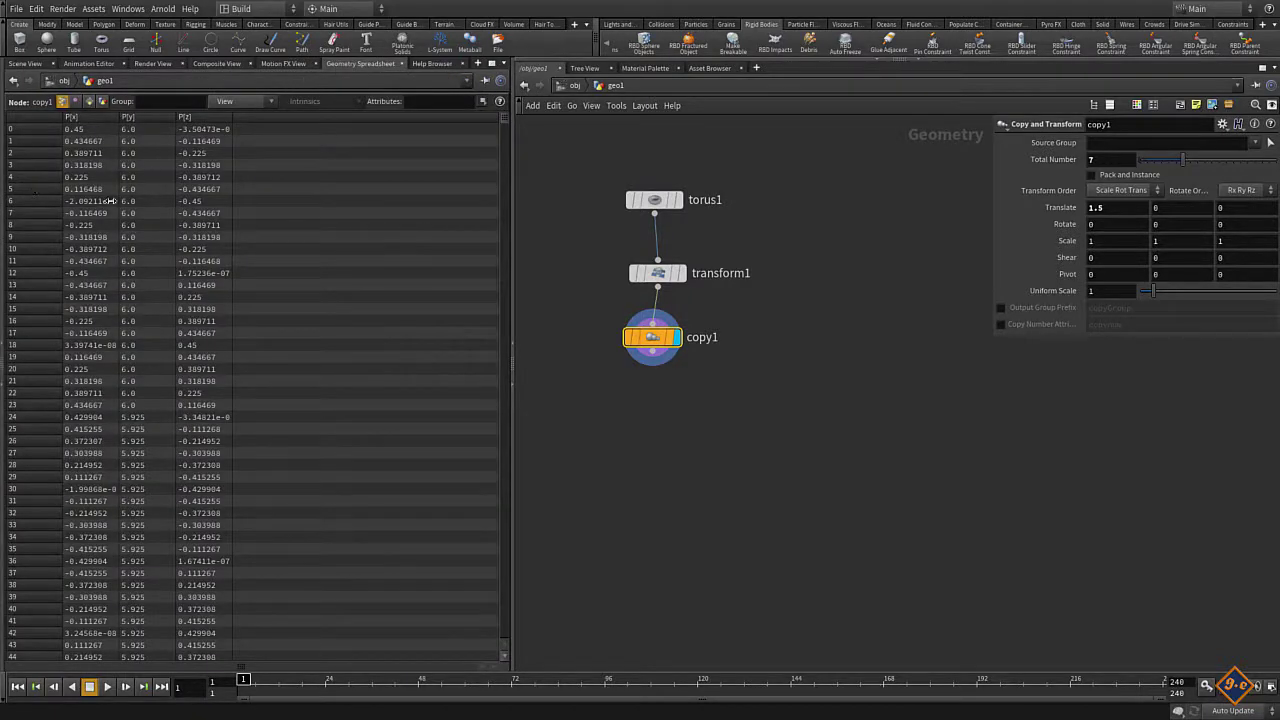
left_click(25, 63)
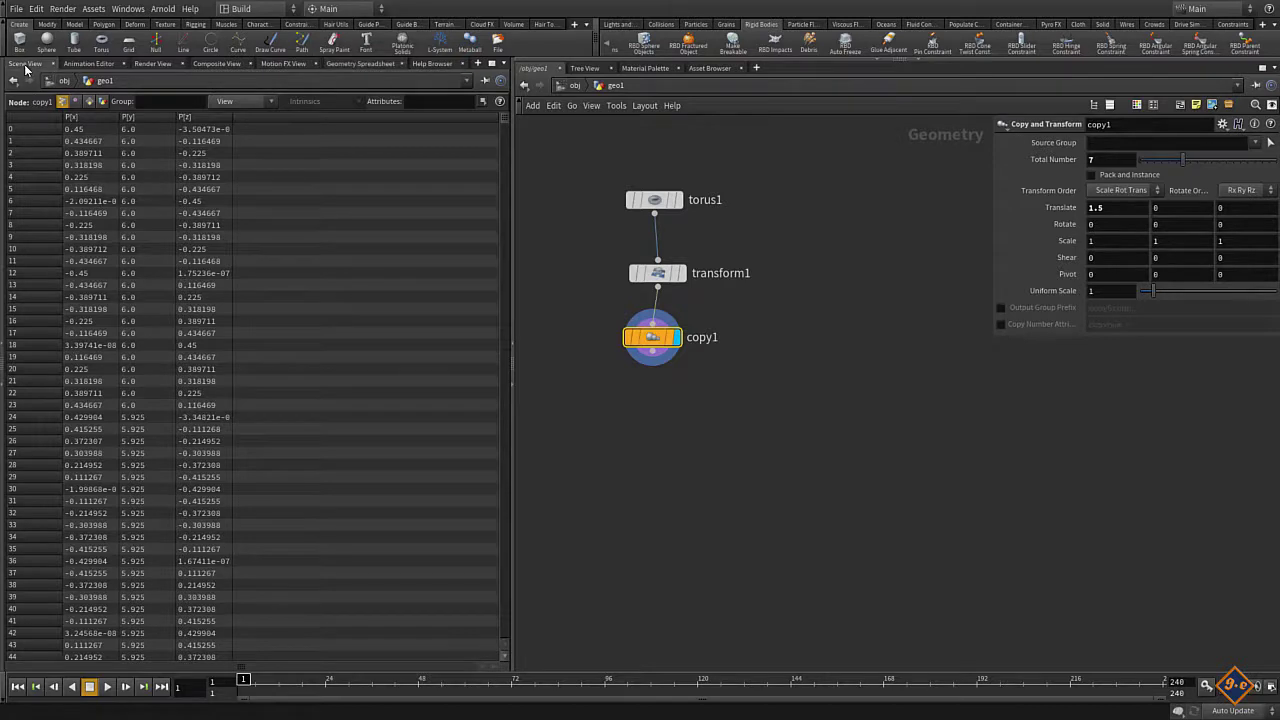
mouse_move(157, 300)
left_mouse_down()
mouse_move(205, 289)
mouse_move(243, 337)
mouse_move(254, 303)
left_mouse_up()
left_click_drag(544, 310, 796, 410)
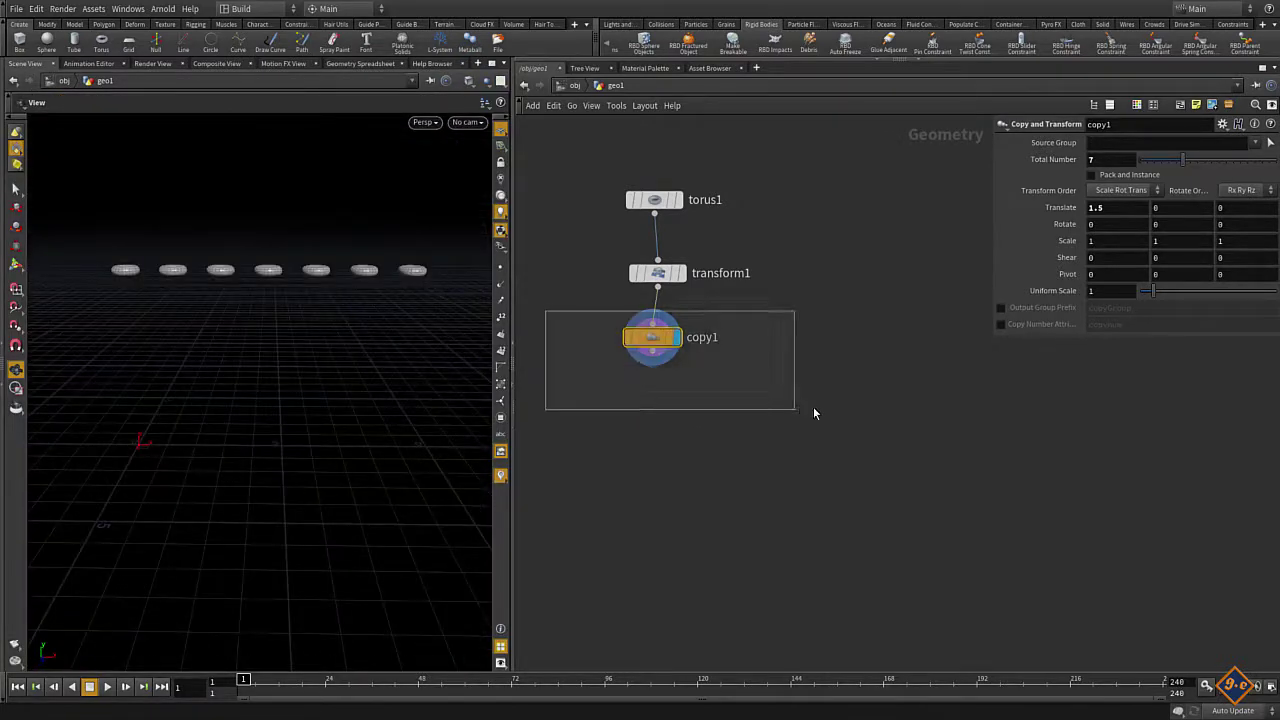
- Check copy1's point positions in the spreadsheet and tidy the copy1 node's position
left_click(1093, 176)
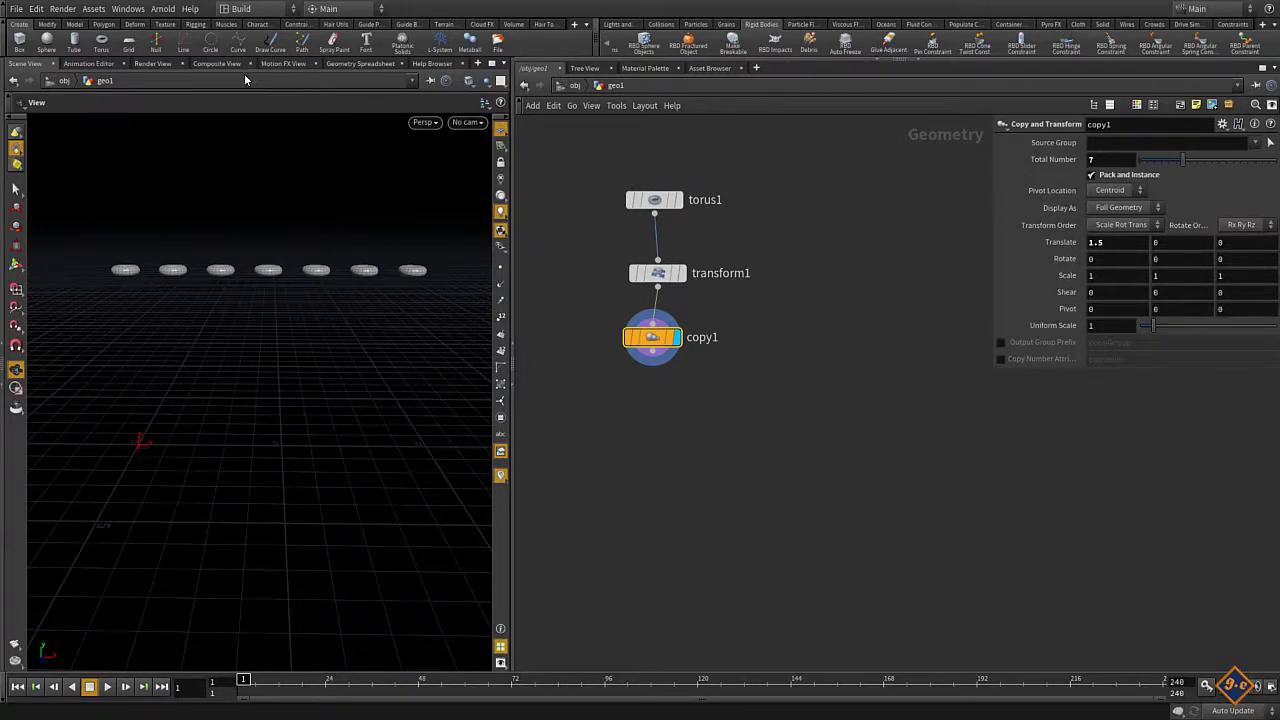
left_click(343, 64)
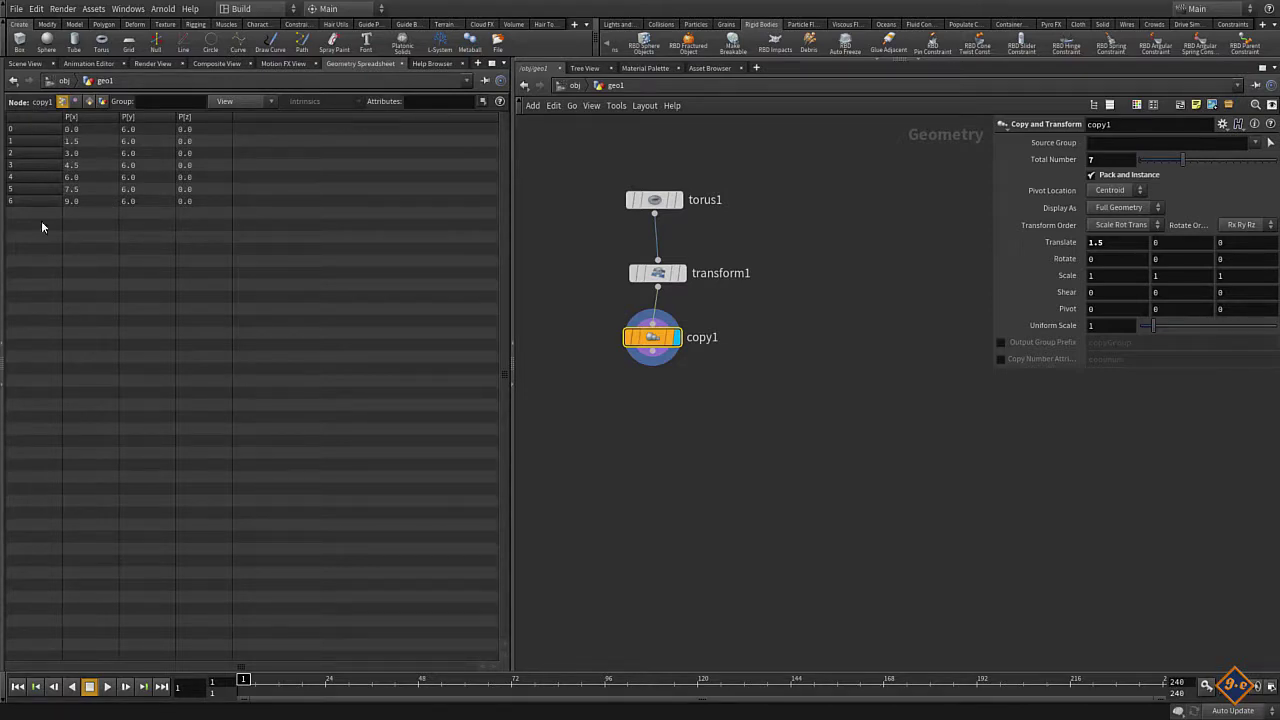
left_click_drag(652, 337, 669, 331)
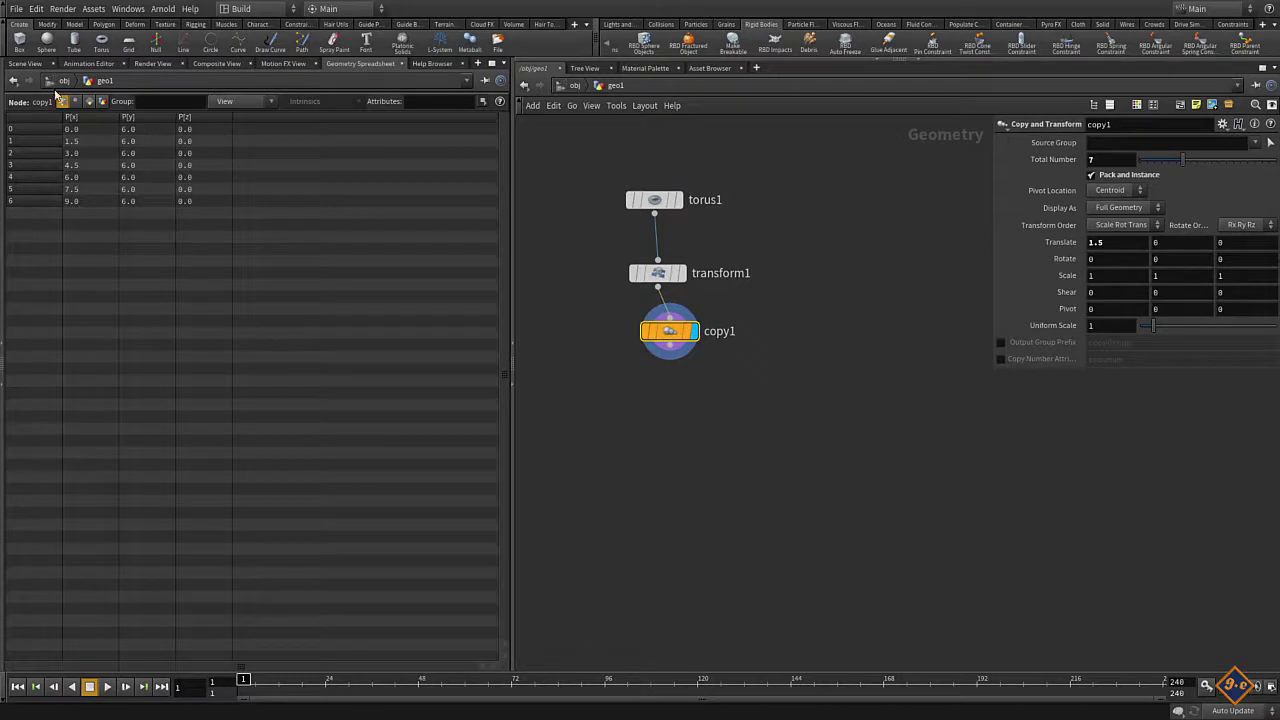
left_click(20, 64)
- Add and display an Assemble node below copy1 outputting packed geometry and transferring the name attribute
left_click(671, 346)
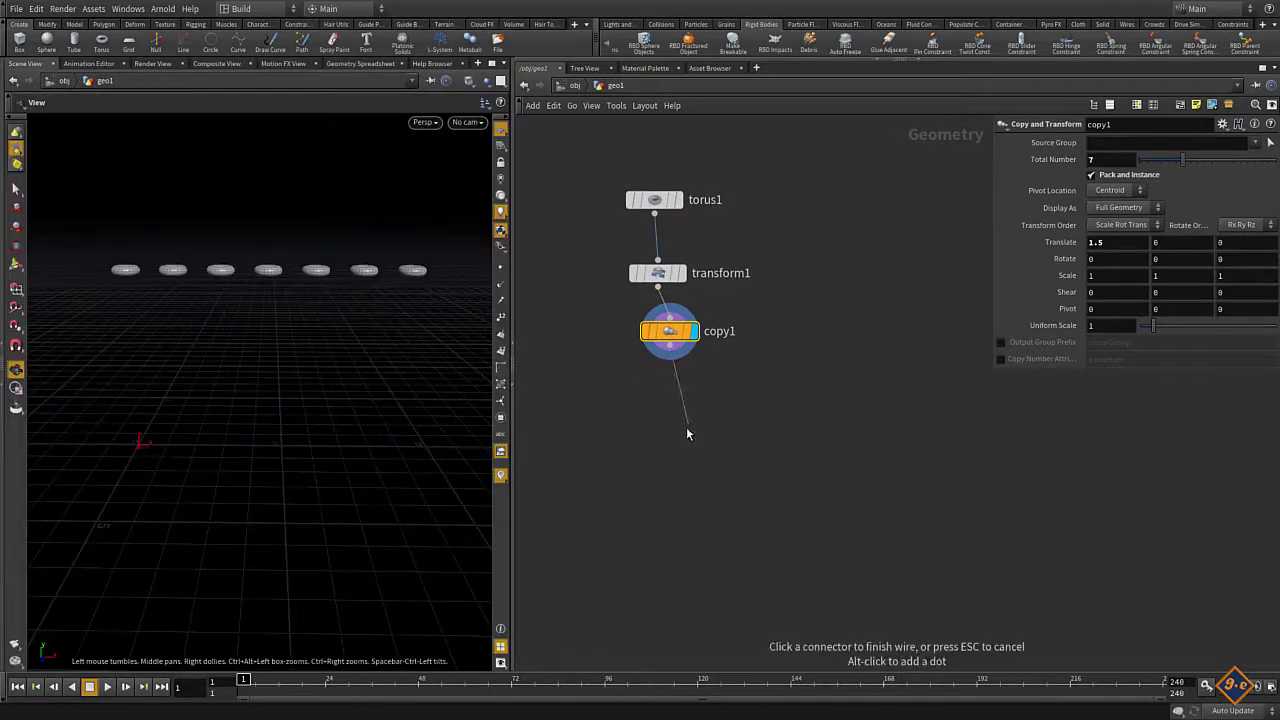
key("Tab")
type("a")
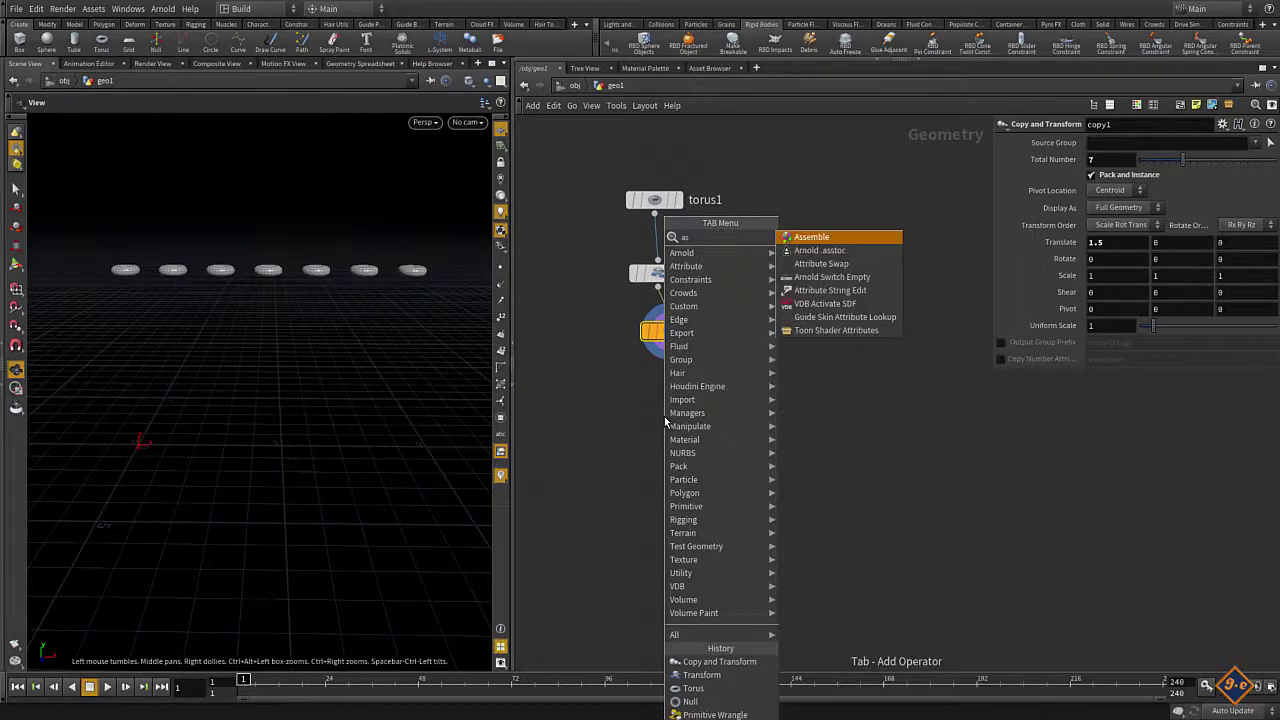
key("Return")
left_click(665, 420)
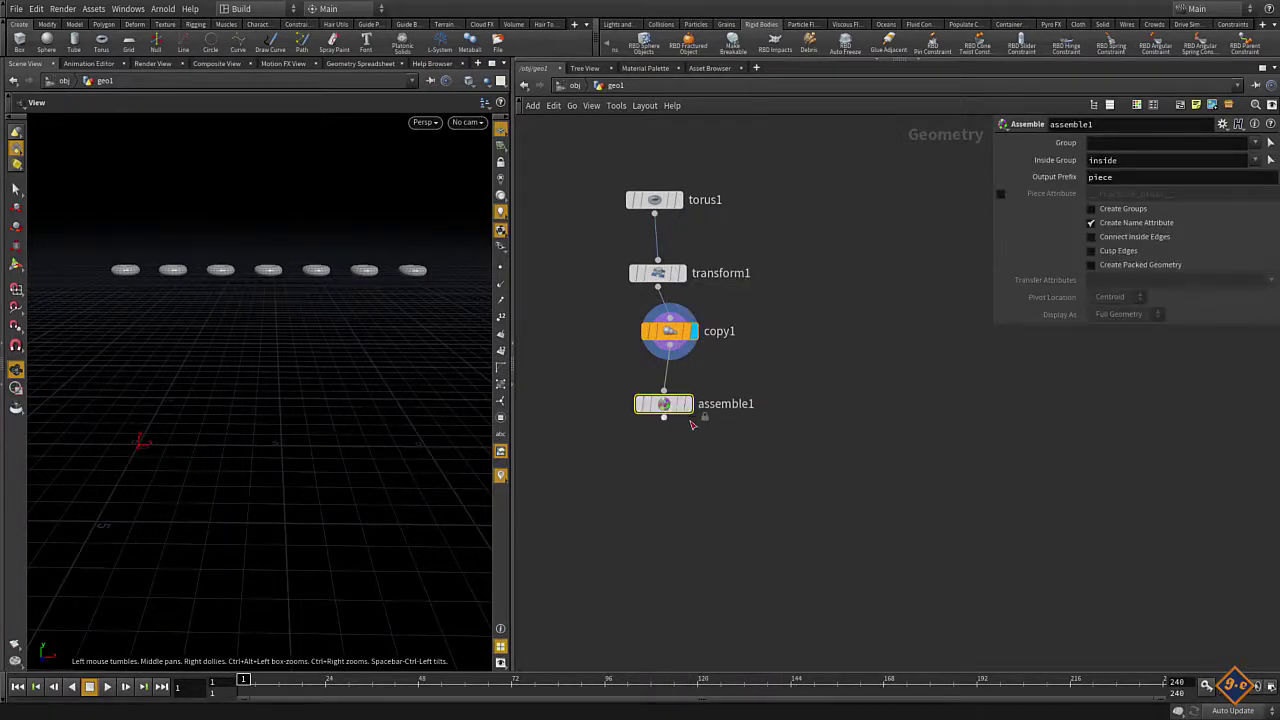
left_click(686, 403)
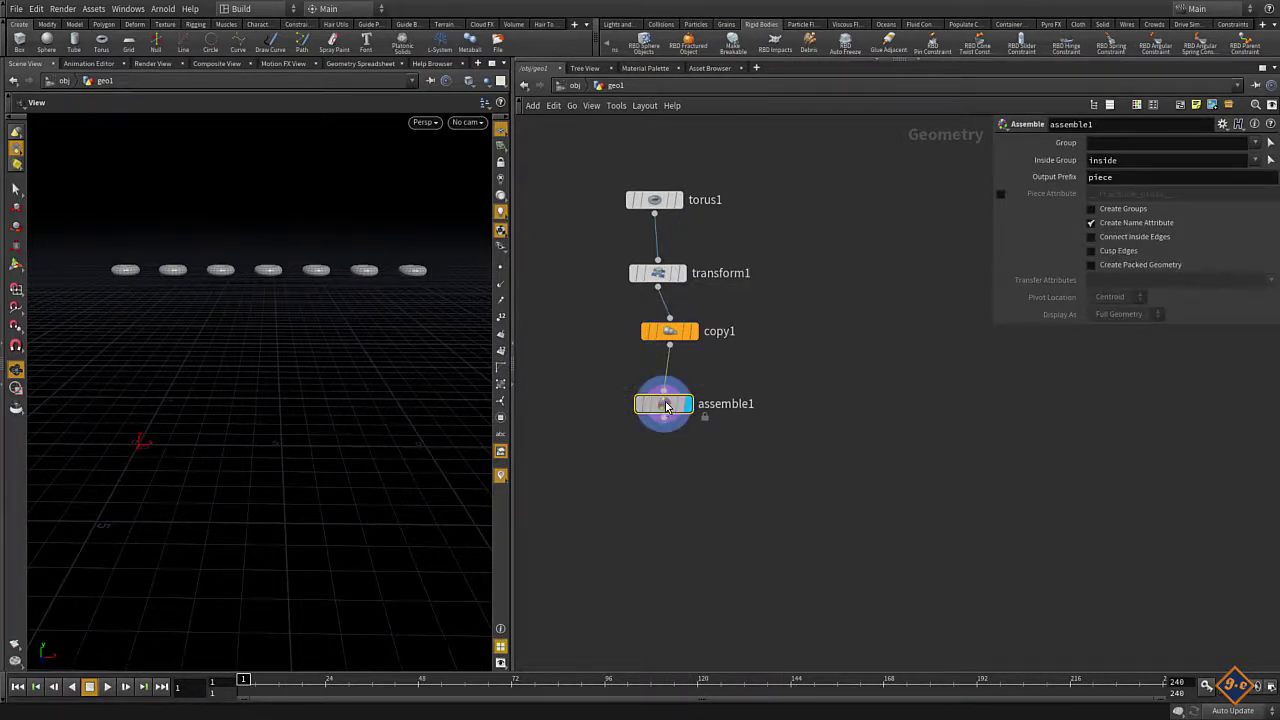
left_click(1094, 266)
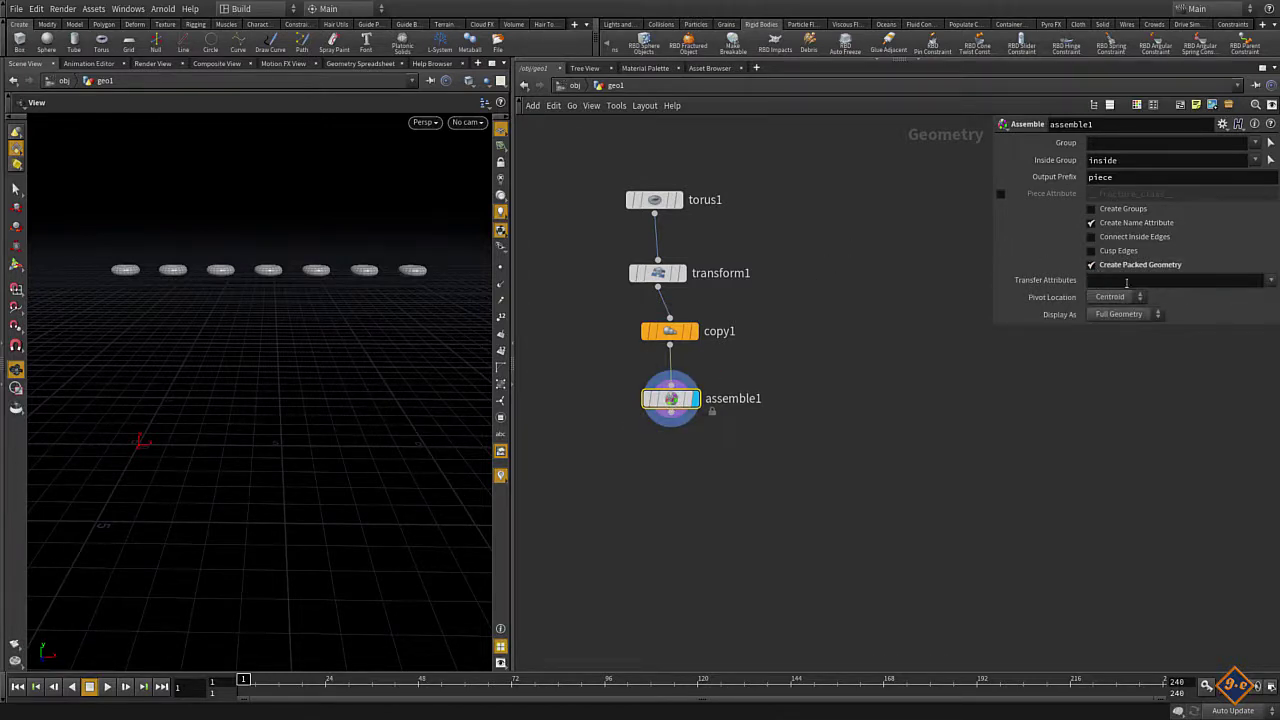
left_click(1270, 281)
left_click(1262, 296)
left_click_drag(670, 400, 671, 394)
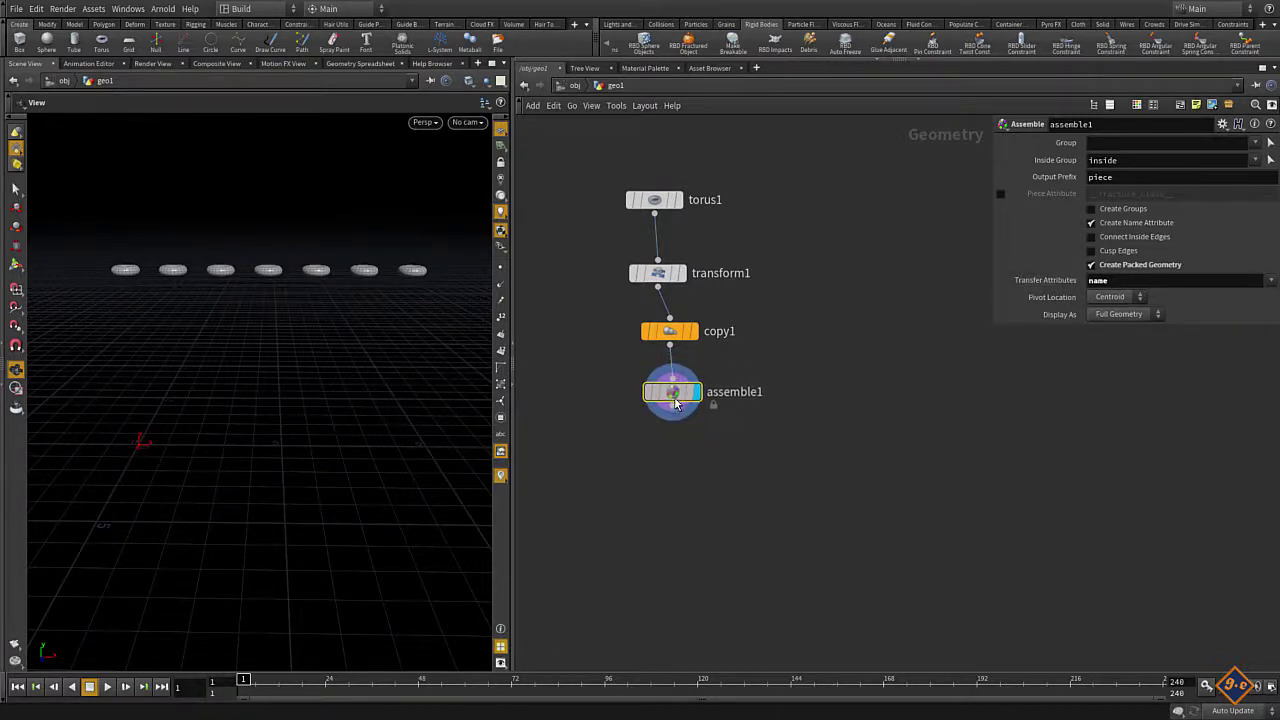
- Create a Null node wired below assemble1
left_click(672, 418)
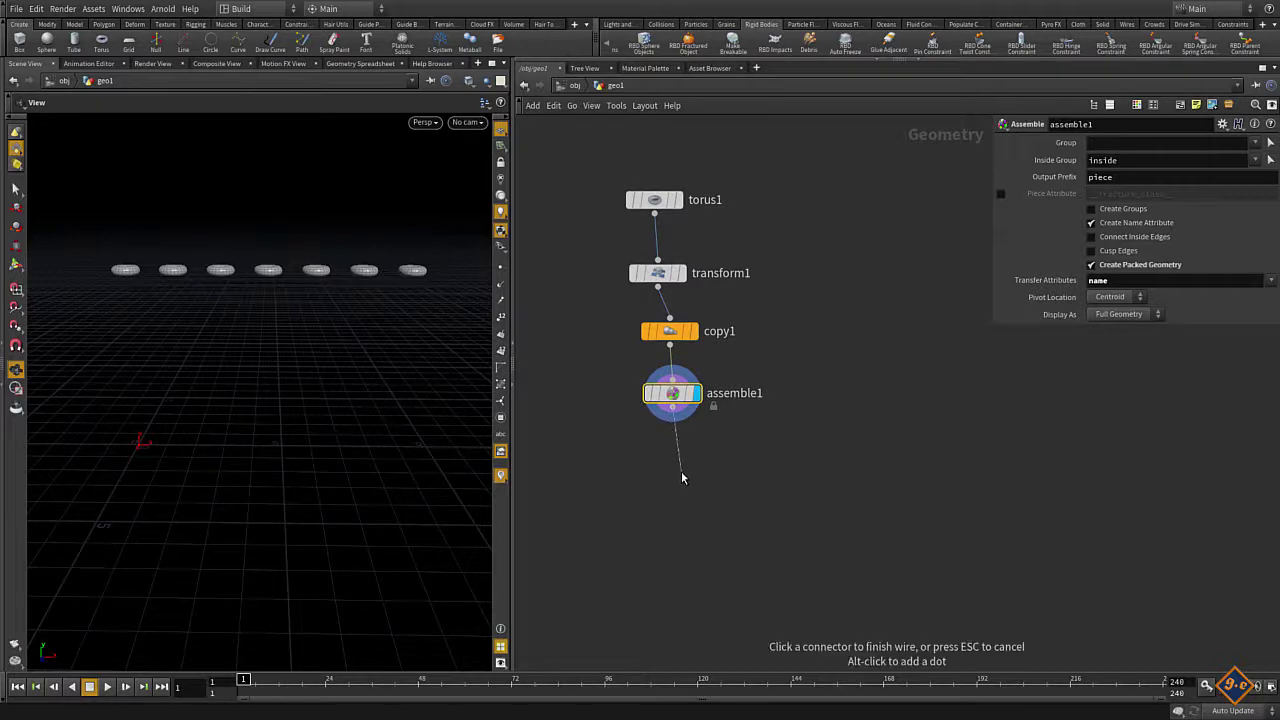
key("Tab")
type("no")
key("BackSpace")
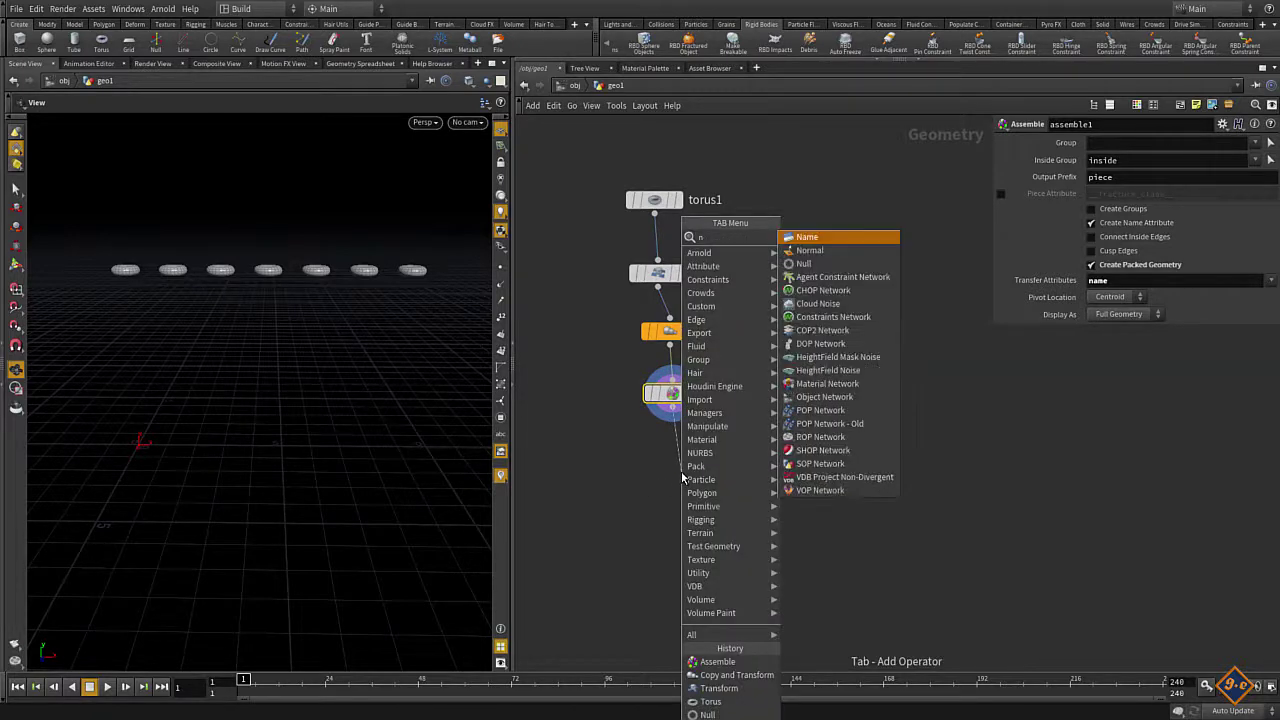
type("ul")
key("Return")
left_click(679, 470)
- Rename the null to OUT, position it under assemble1, and return to /obj
double_click(720, 471)
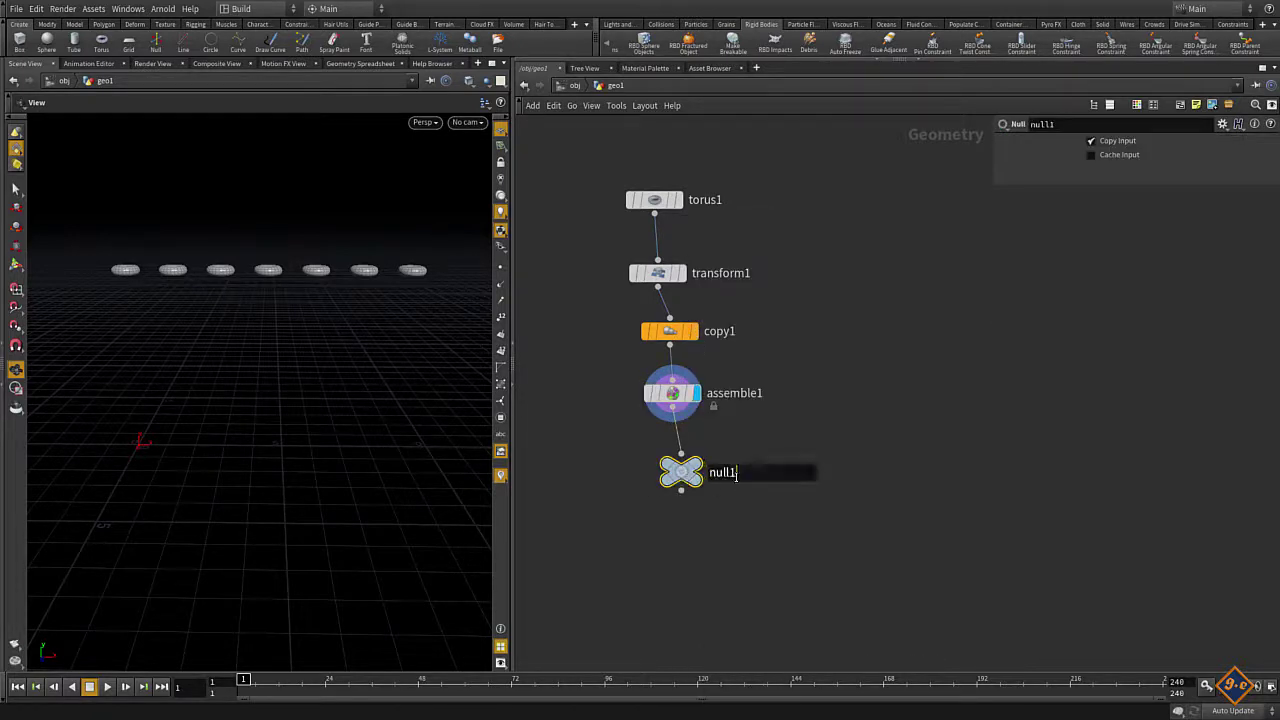
type("OUT")
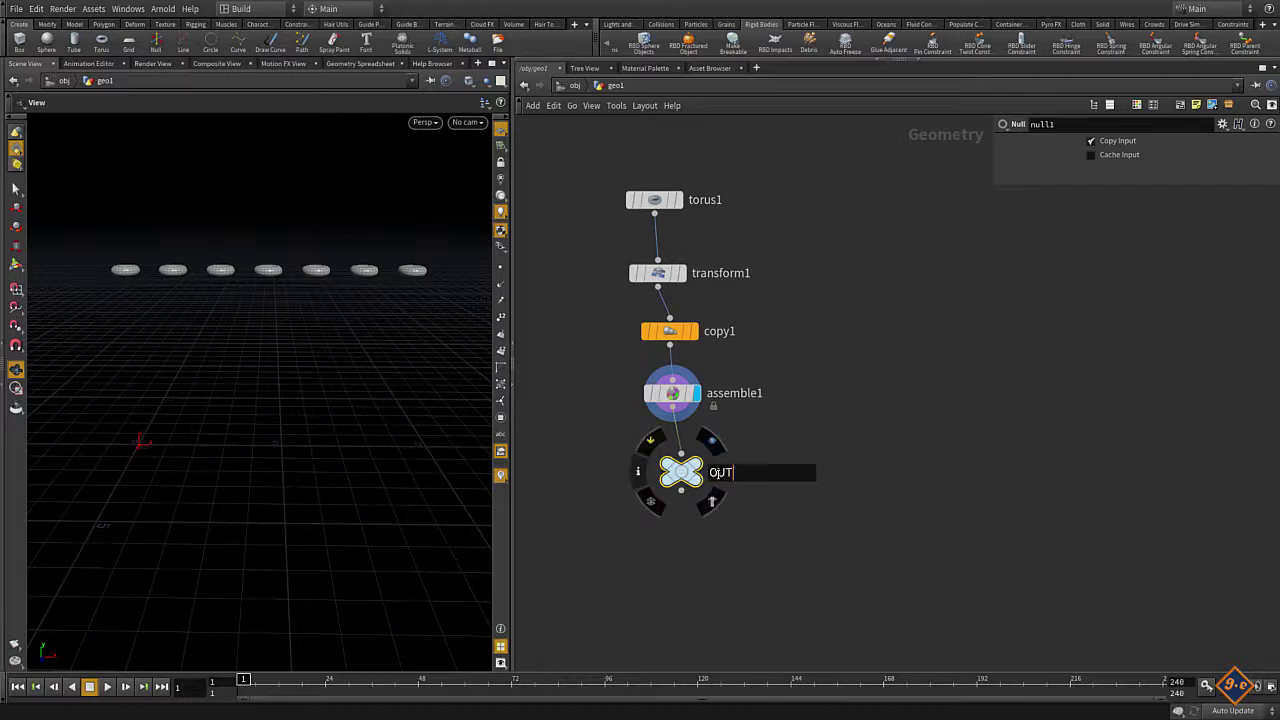
key("Return")
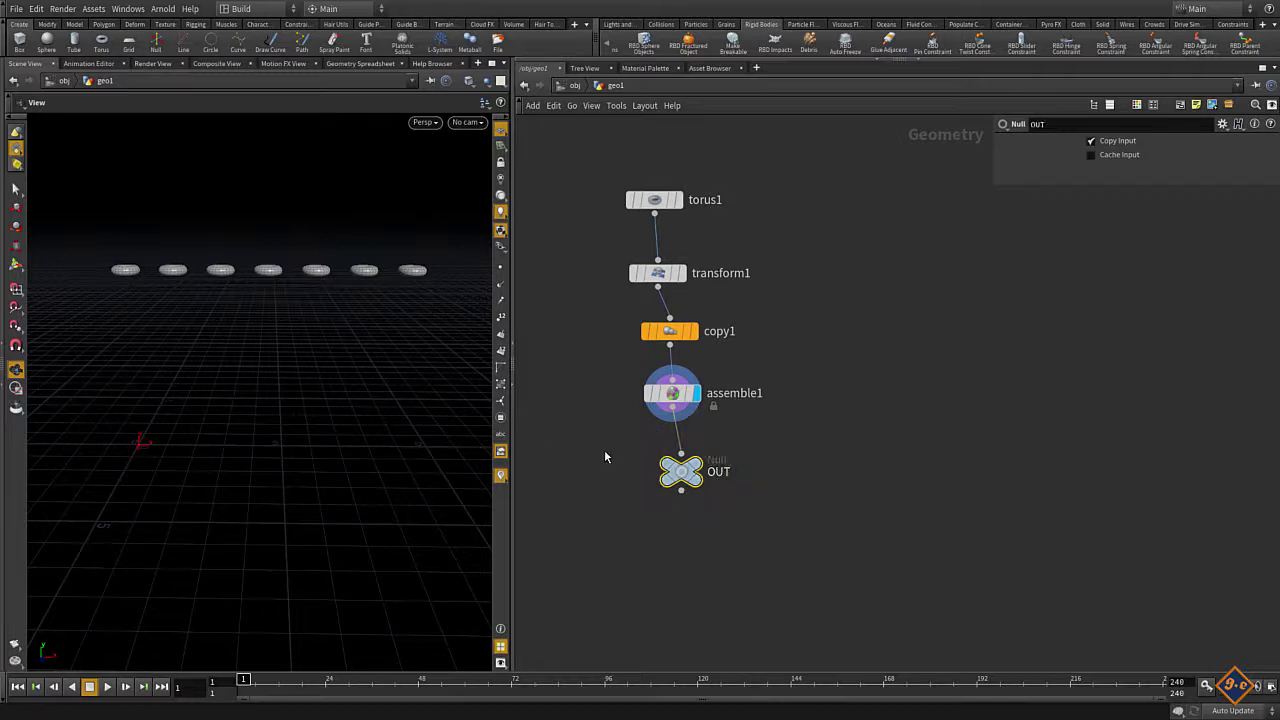
left_click_drag(681, 471, 646, 457)
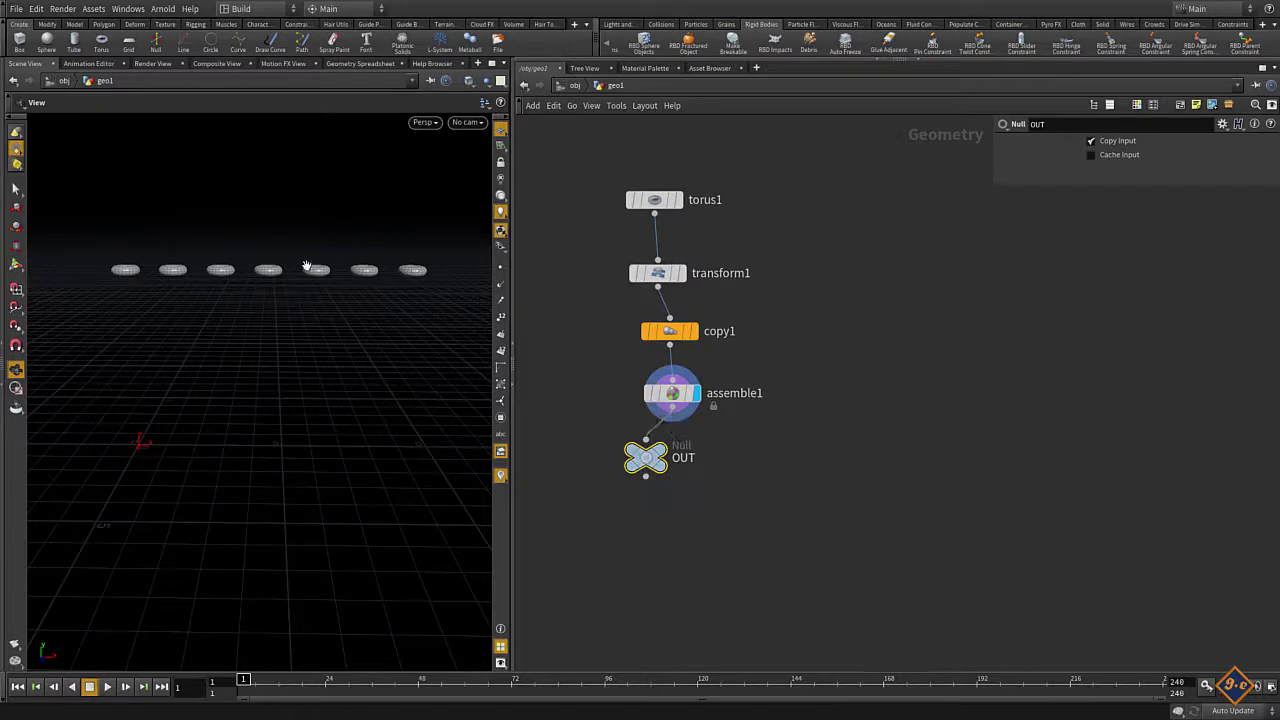
left_click_drag(646, 457, 656, 460)
left_click(575, 85)
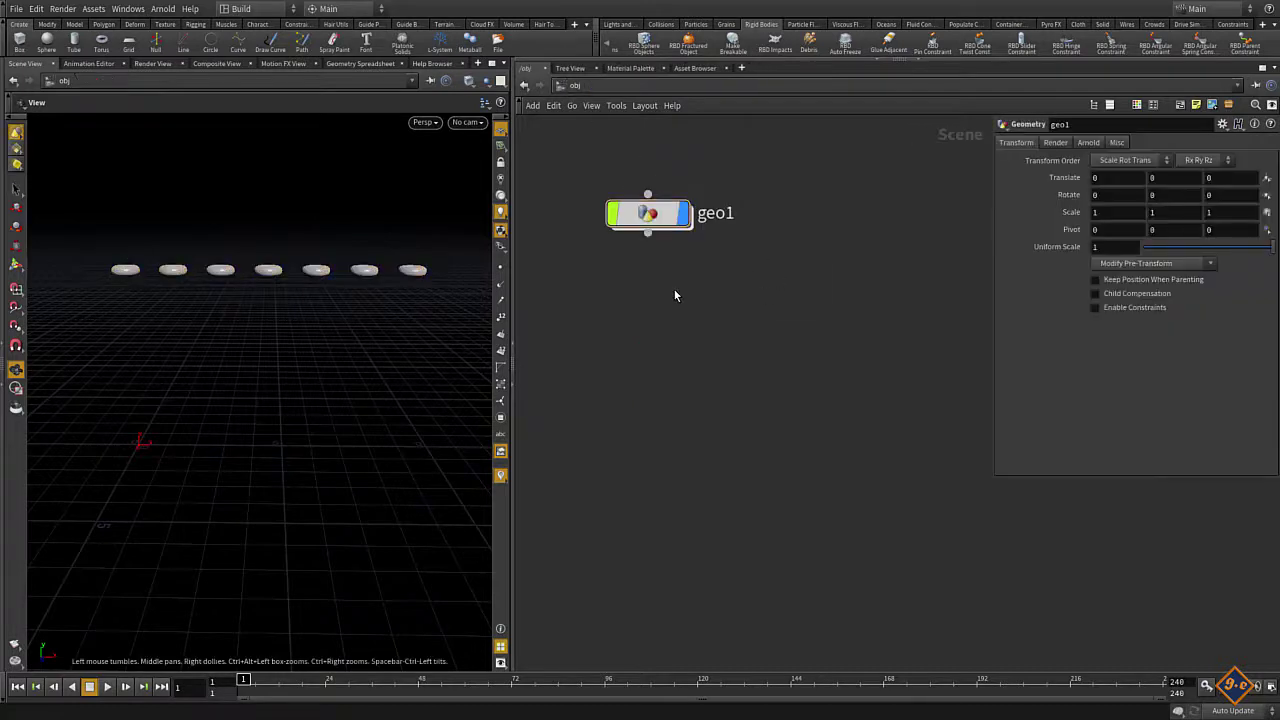
- Create a geo2 Geometry object and delete its default File node inside
key("Tab")
type("ge")
key("Return")
left_click(820, 220)
double_click(825, 221)
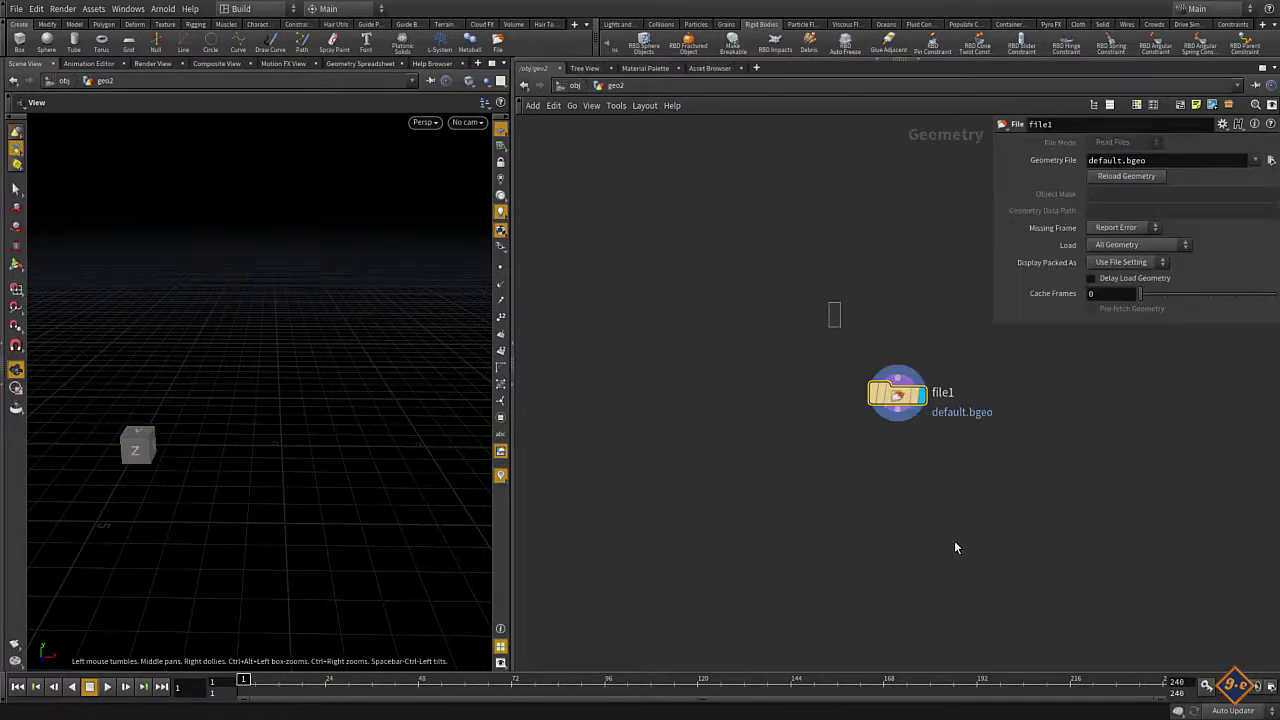
key("Delete")
- Add an Object Merge node pulling in /obj/geo1/OUT
key("Tab")
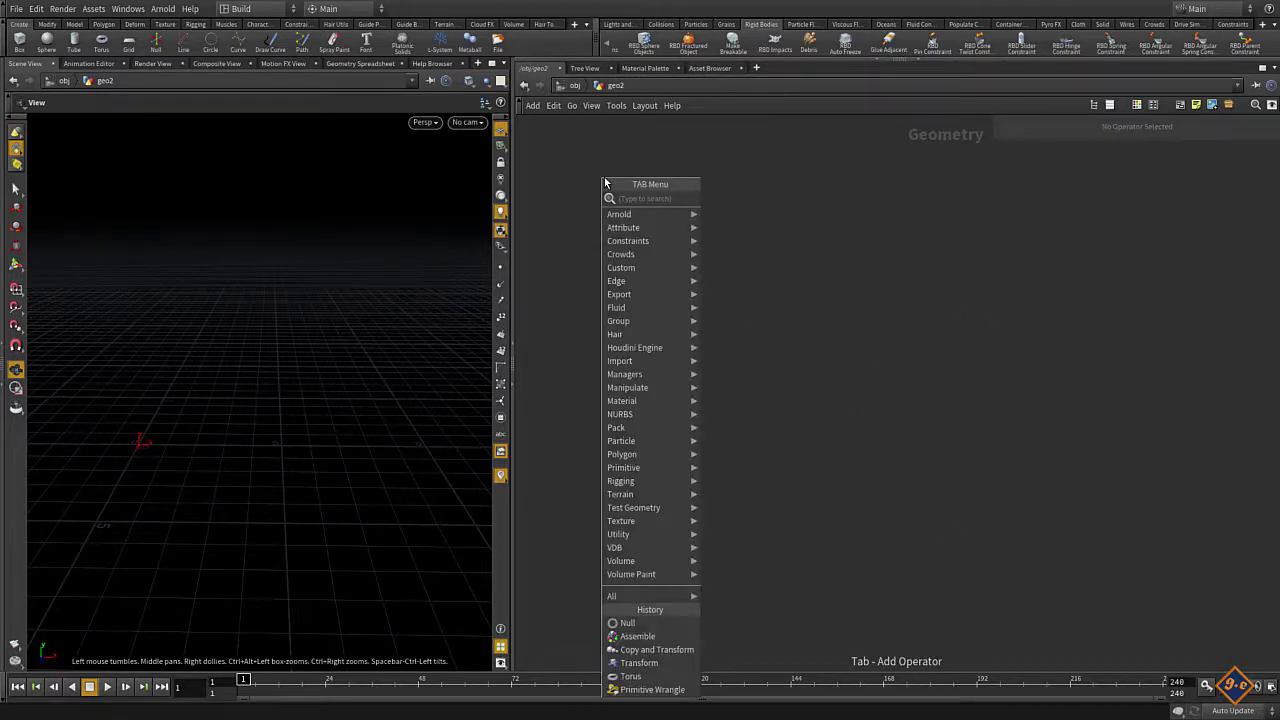
type("obj")
key("Return")
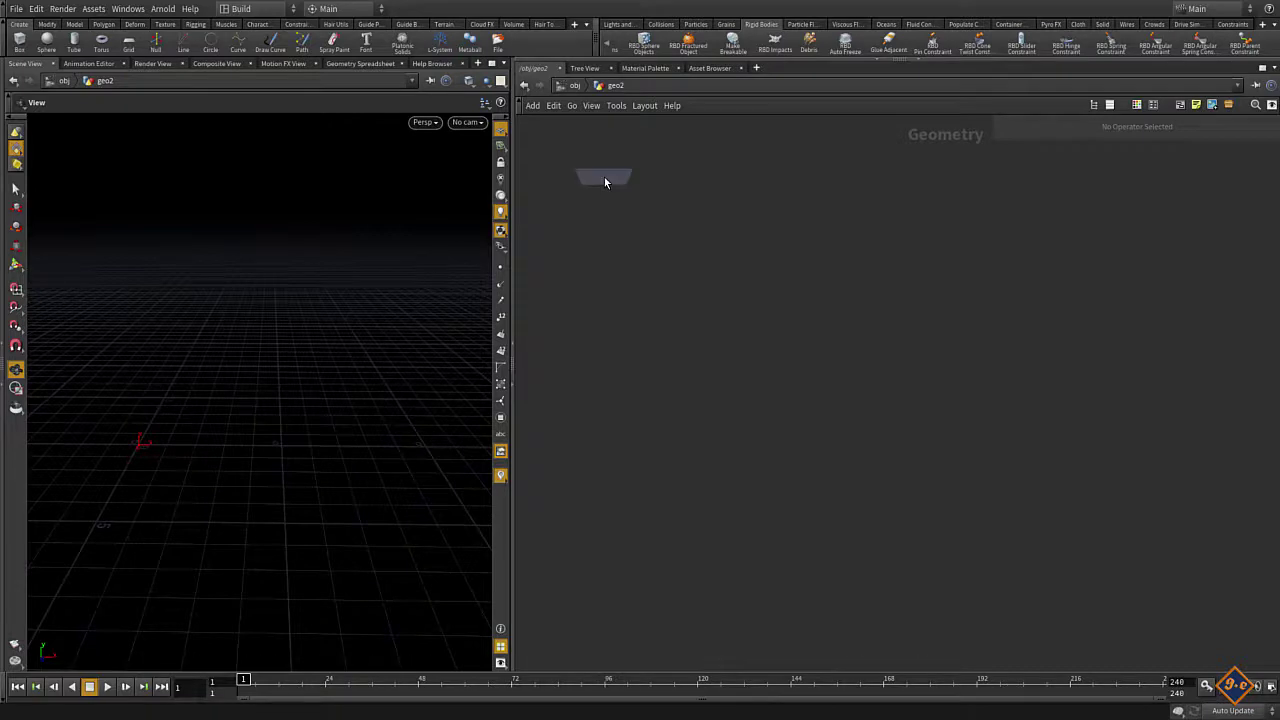
left_click(604, 177)
left_click_drag(604, 177, 613, 182)
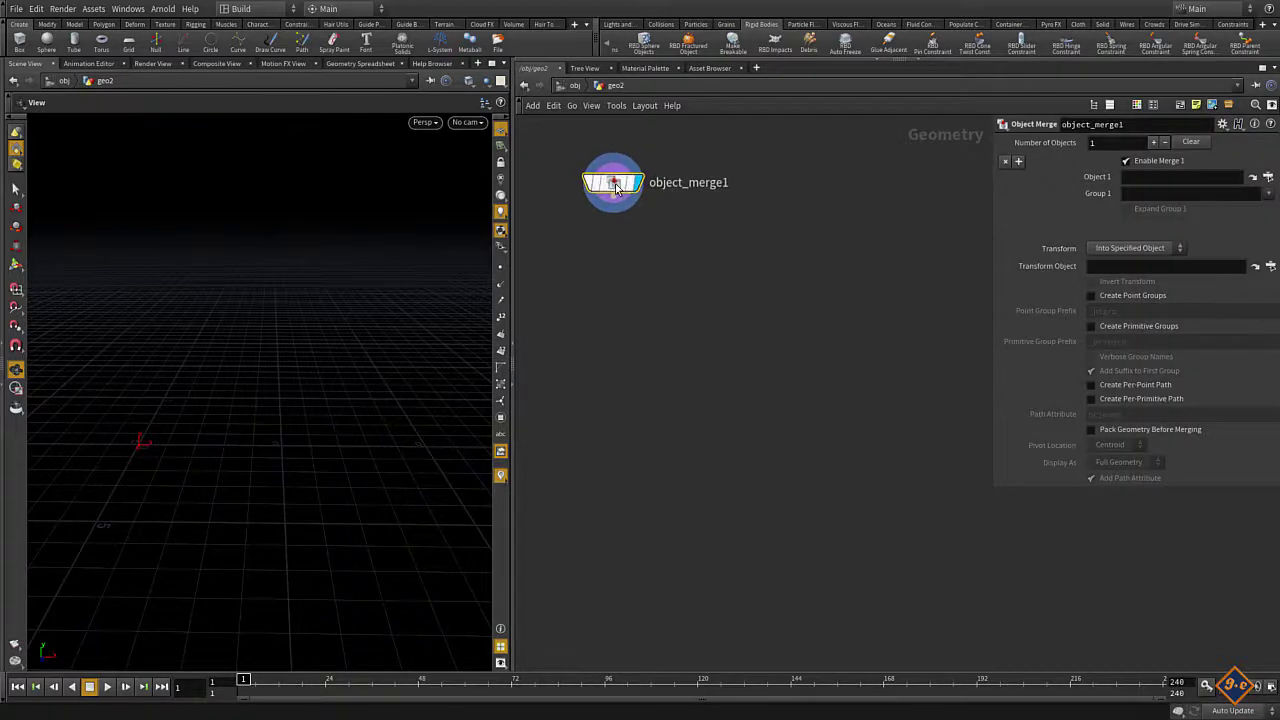
left_click(1253, 177)
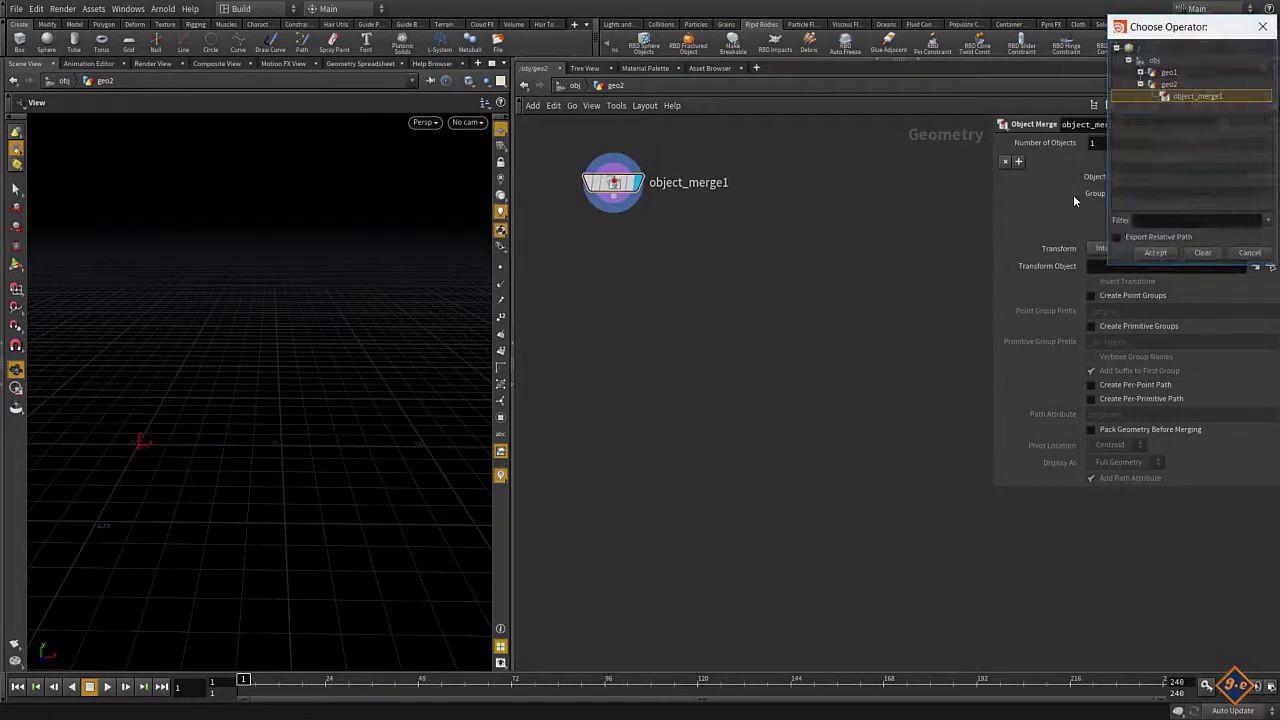
left_click(1141, 73)
left_click(1180, 84)
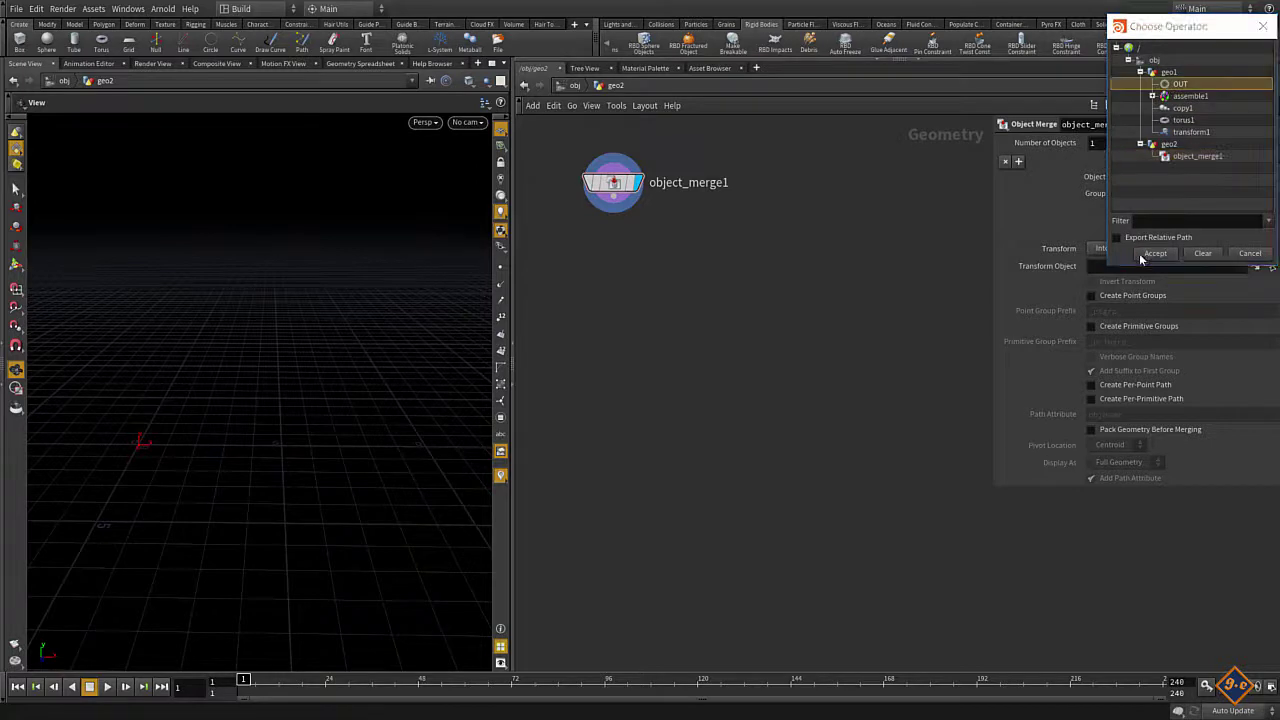
left_click(1155, 253)
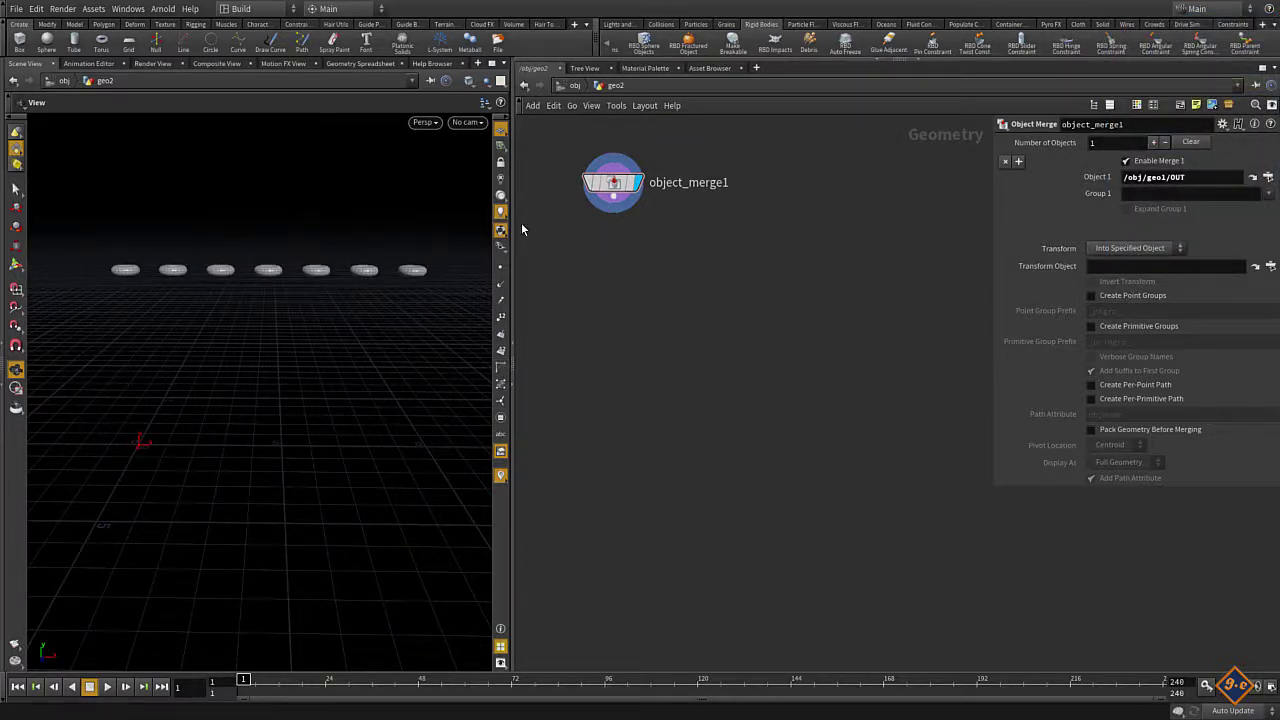
- Inspect the merged piece0–piece6 primitive and point attributes in the spreadsheet
left_click(360, 63)
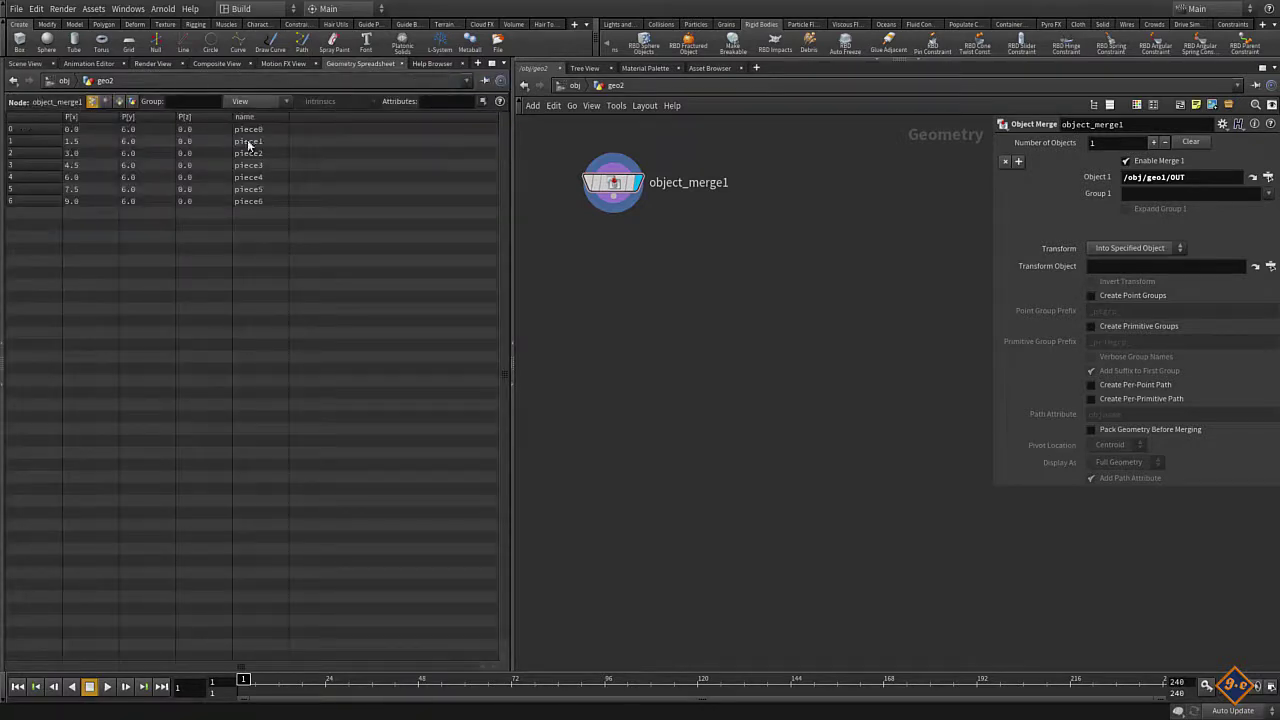
left_click(118, 102)
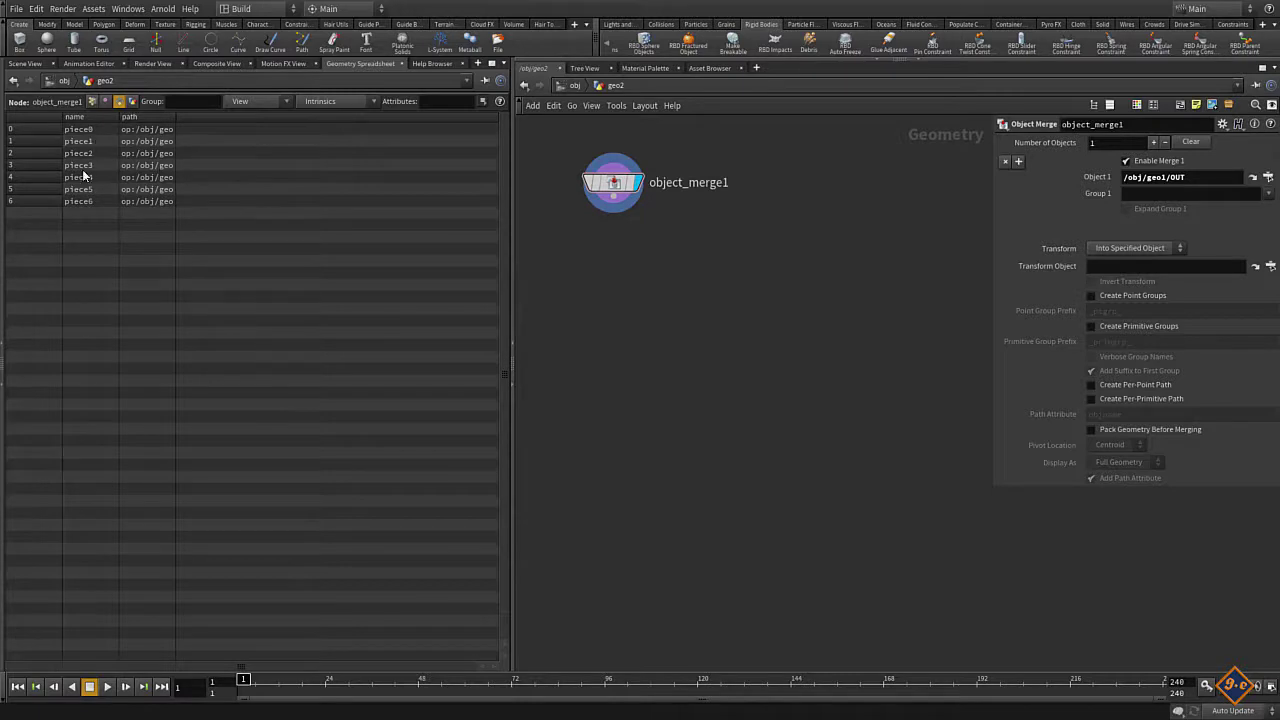
left_click(92, 102)
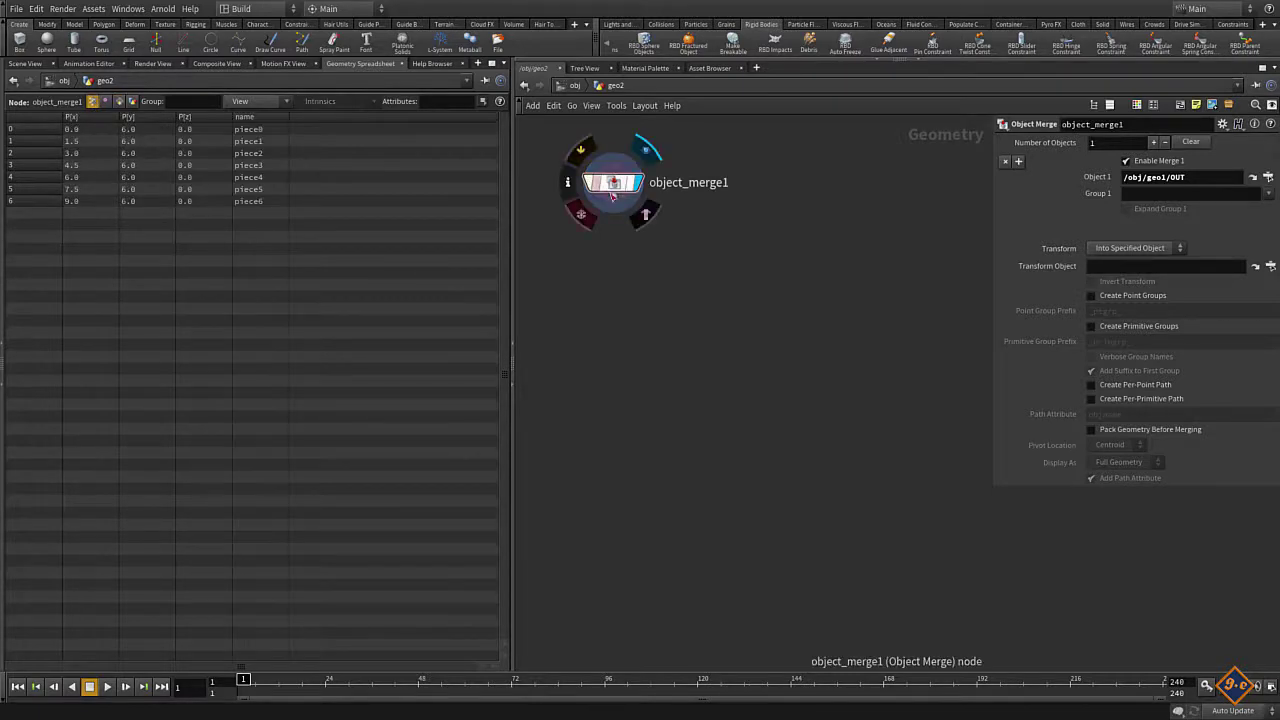
left_click_drag(609, 190, 602, 178)
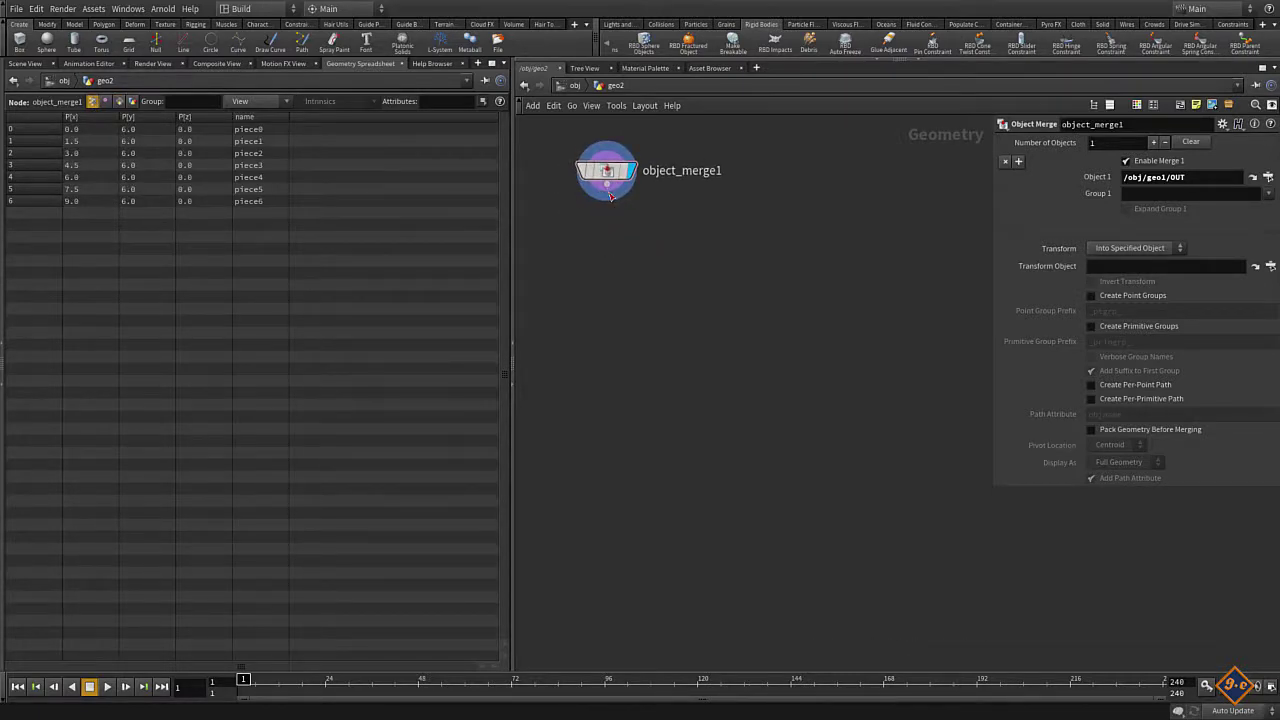
left_click(609, 195)
key("Tab")
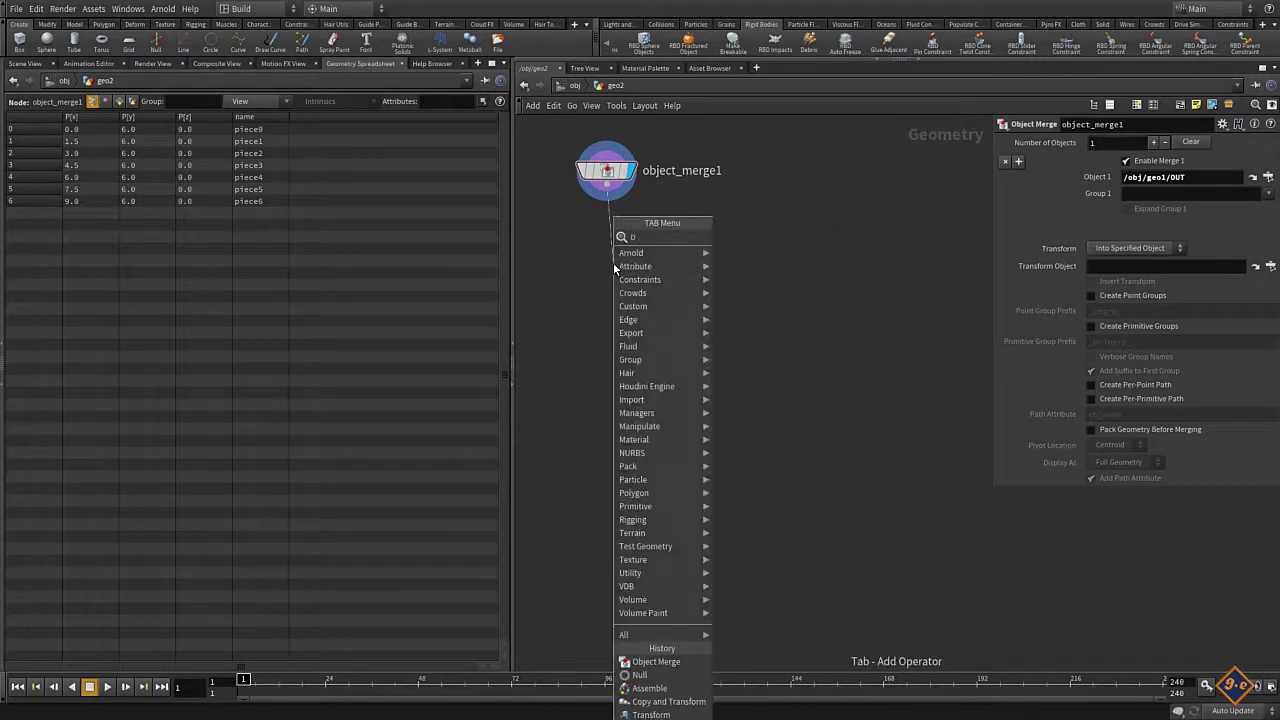
- Add and display a Delete node below object_merge1, set to delete by expression
type("el")
key("Return")
left_click(613, 262)
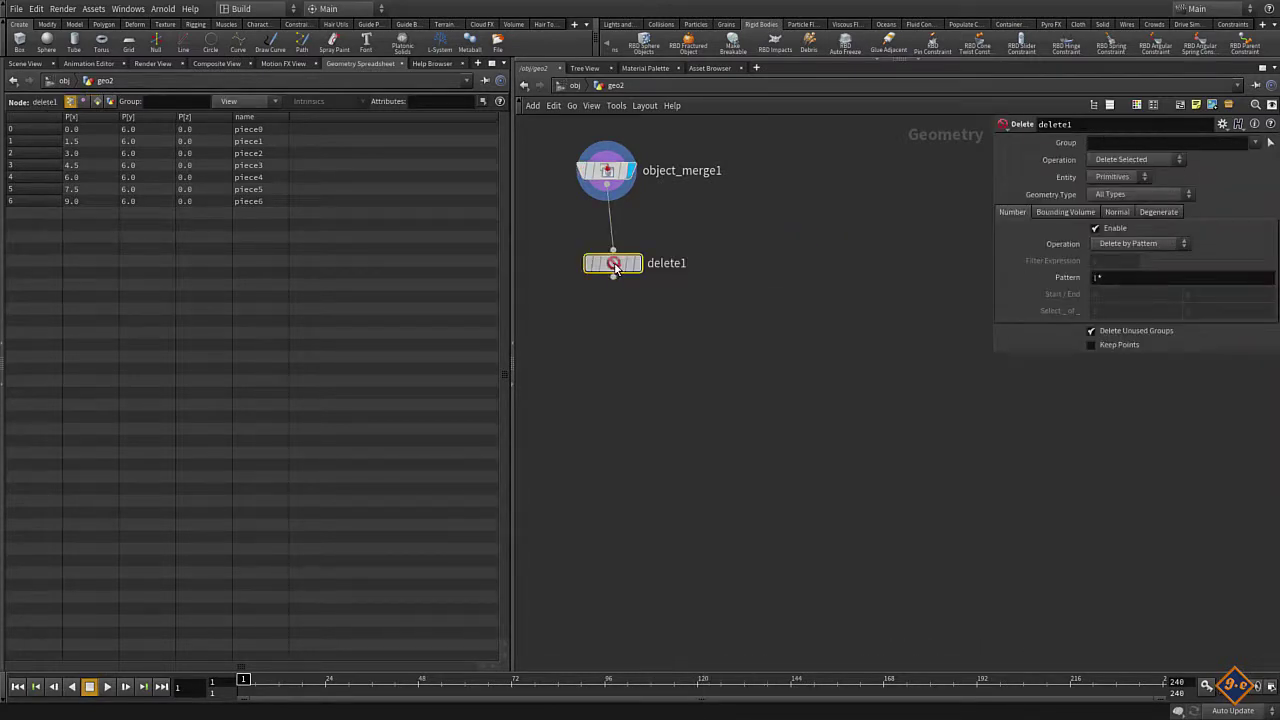
left_click(25, 63)
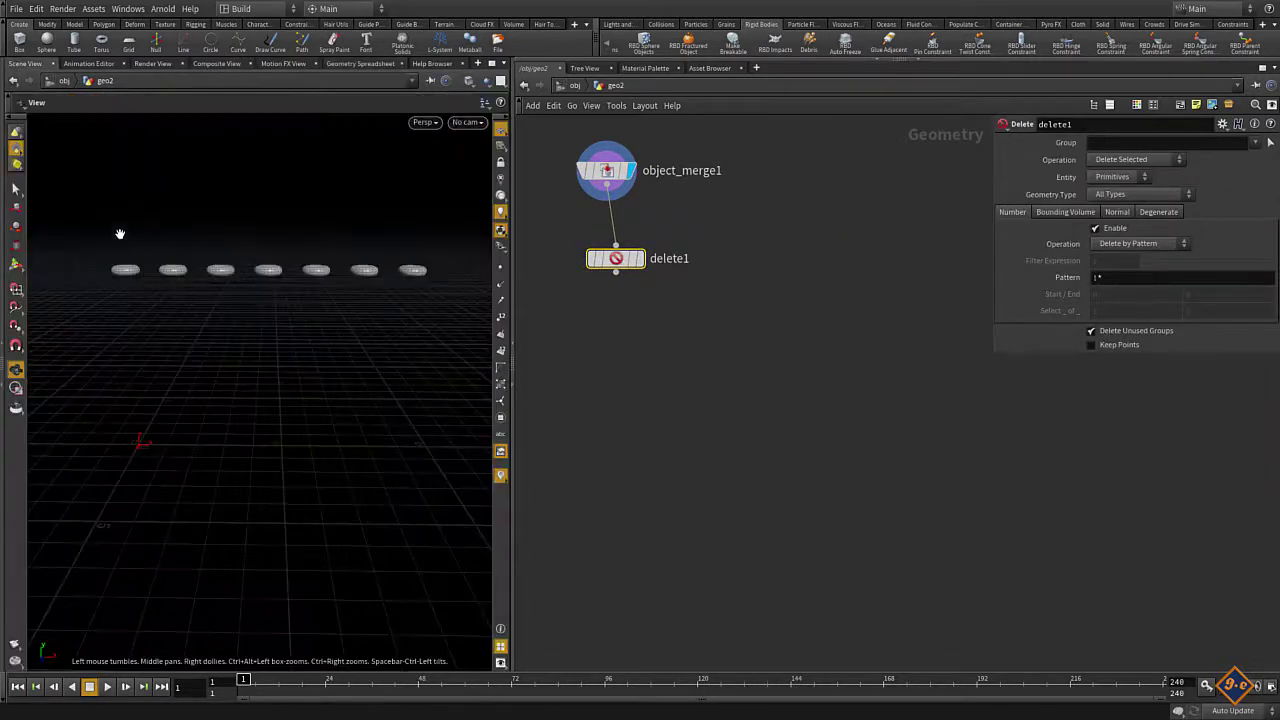
left_click_drag(620, 259, 617, 239)
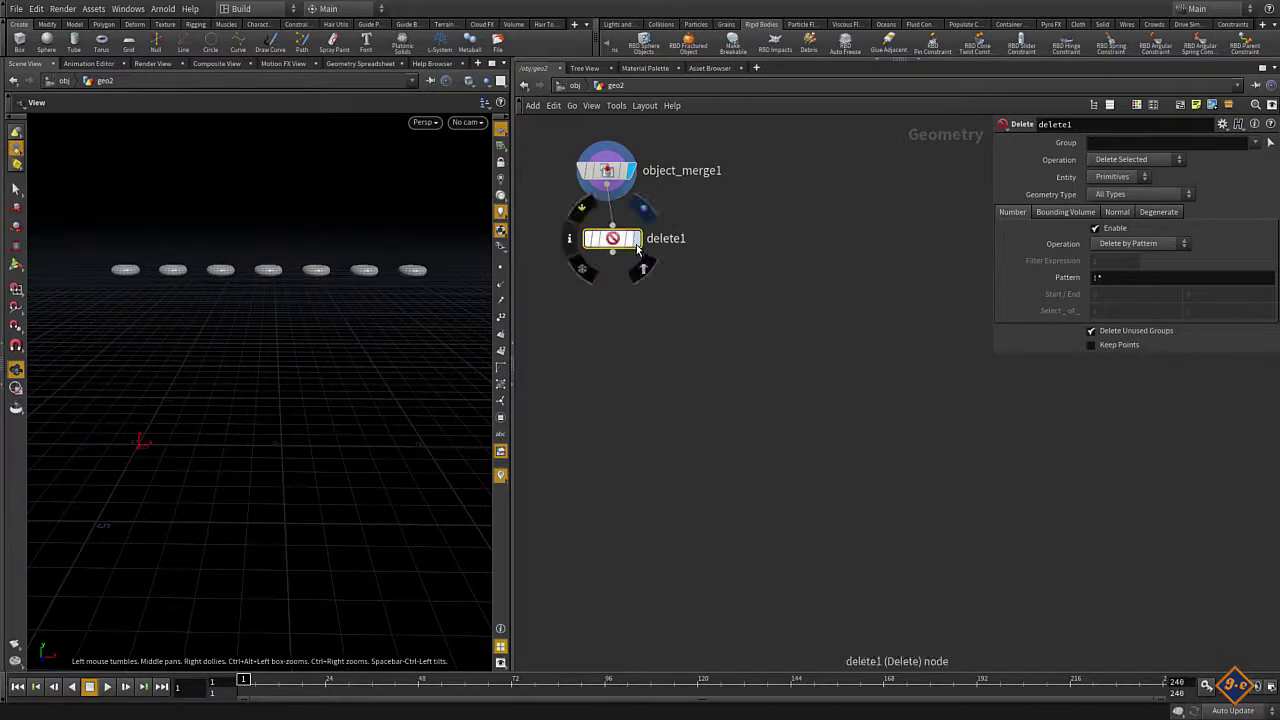
left_click(1129, 245)
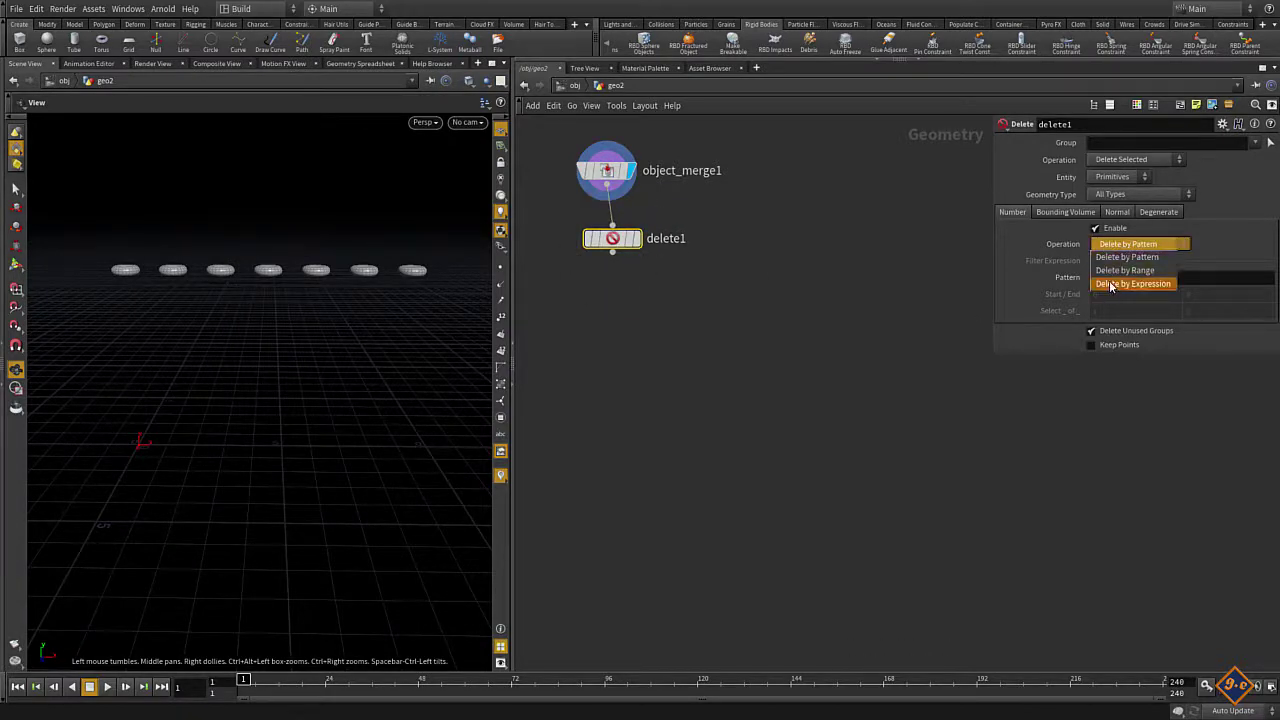
left_click(1110, 285)
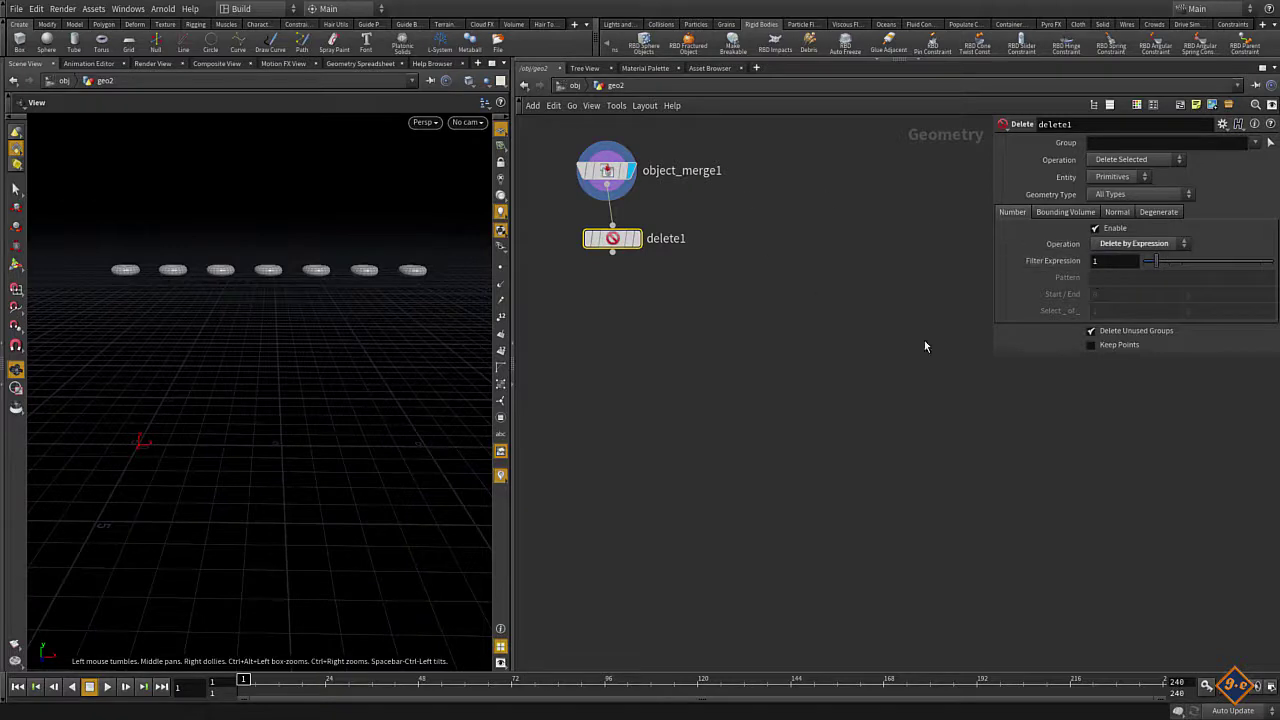
left_click(637, 238)
mouse_move(626, 228)
left_mouse_down()
mouse_move(617, 285)
mouse_move(623, 265)
left_mouse_up()
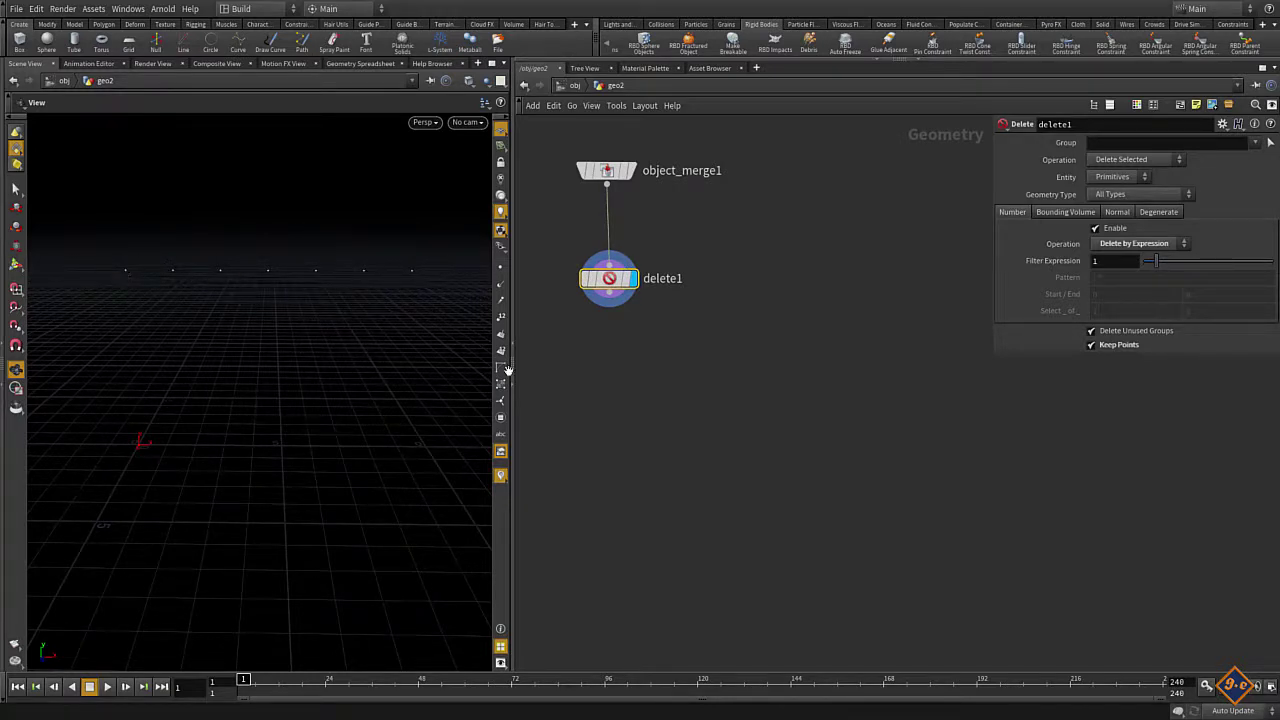
left_click_drag(621, 286, 625, 324)
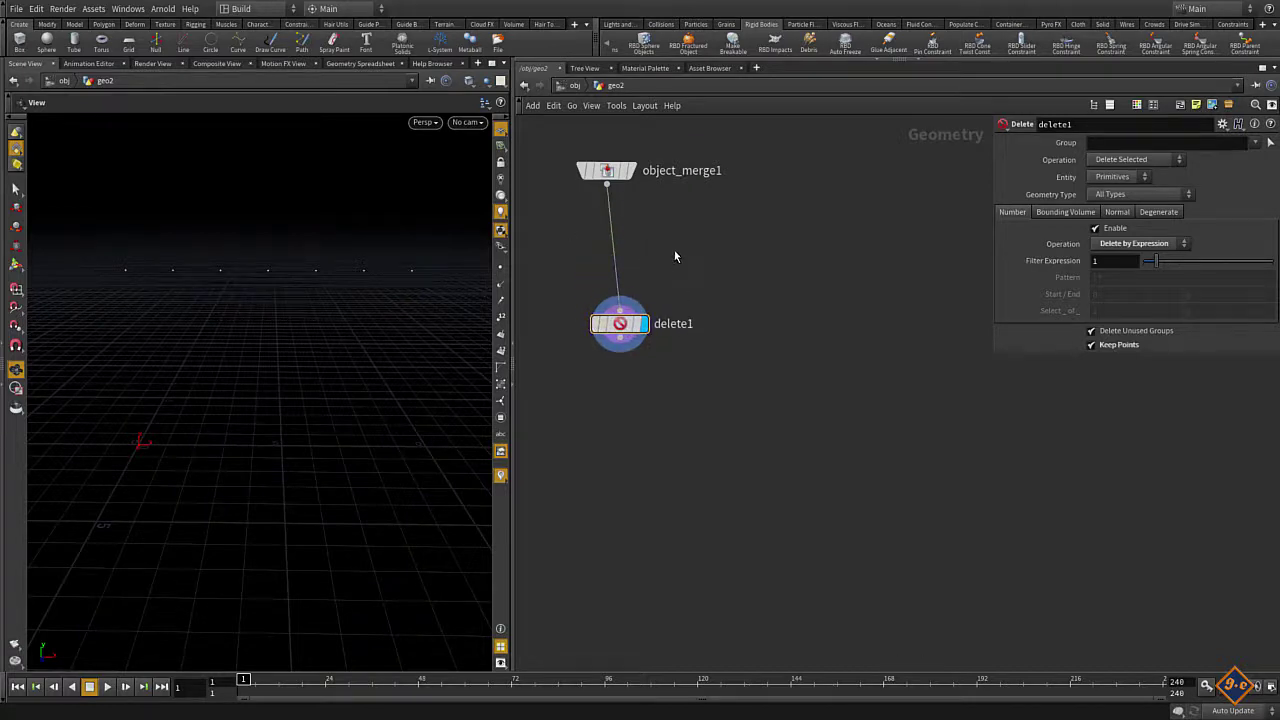
- Add a Merge node below delete1 and wire delete1 into it
key("Tab")
type("wr")
key("Return")
left_click(643, 420)
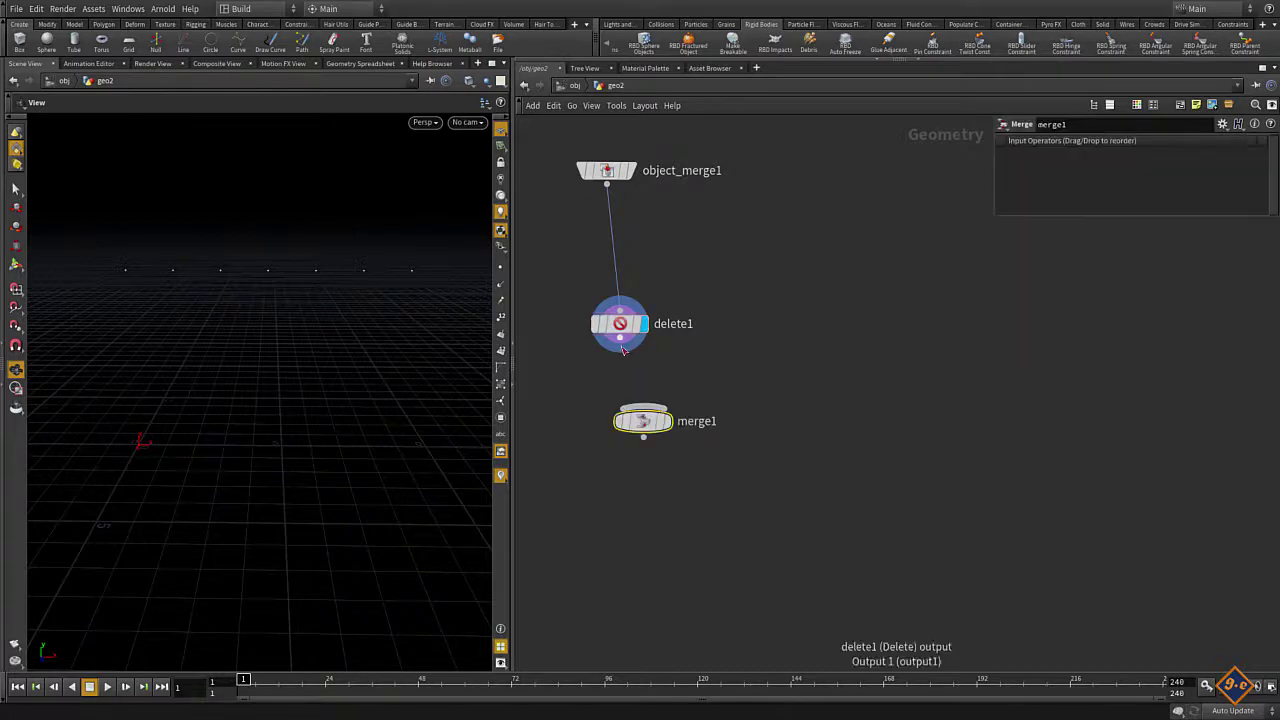
left_click_drag(620, 323, 623, 252)
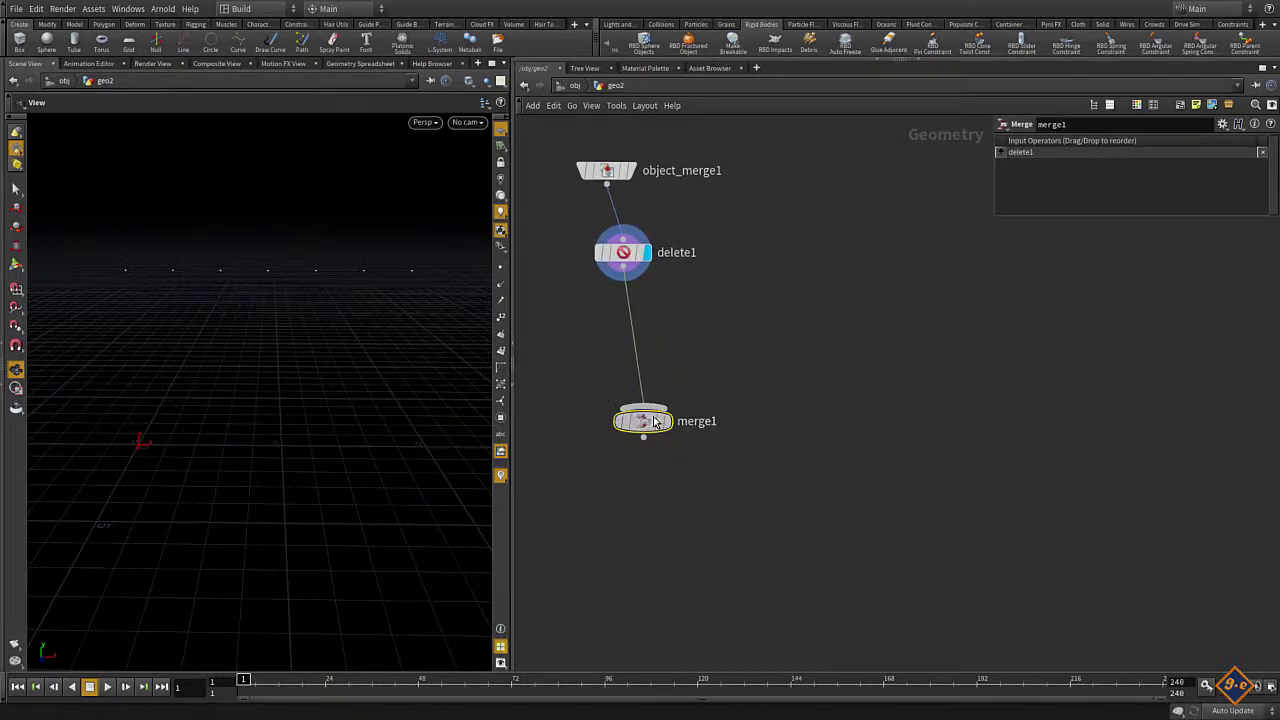
left_click_drag(643, 421, 625, 357)
left_click(768, 261)
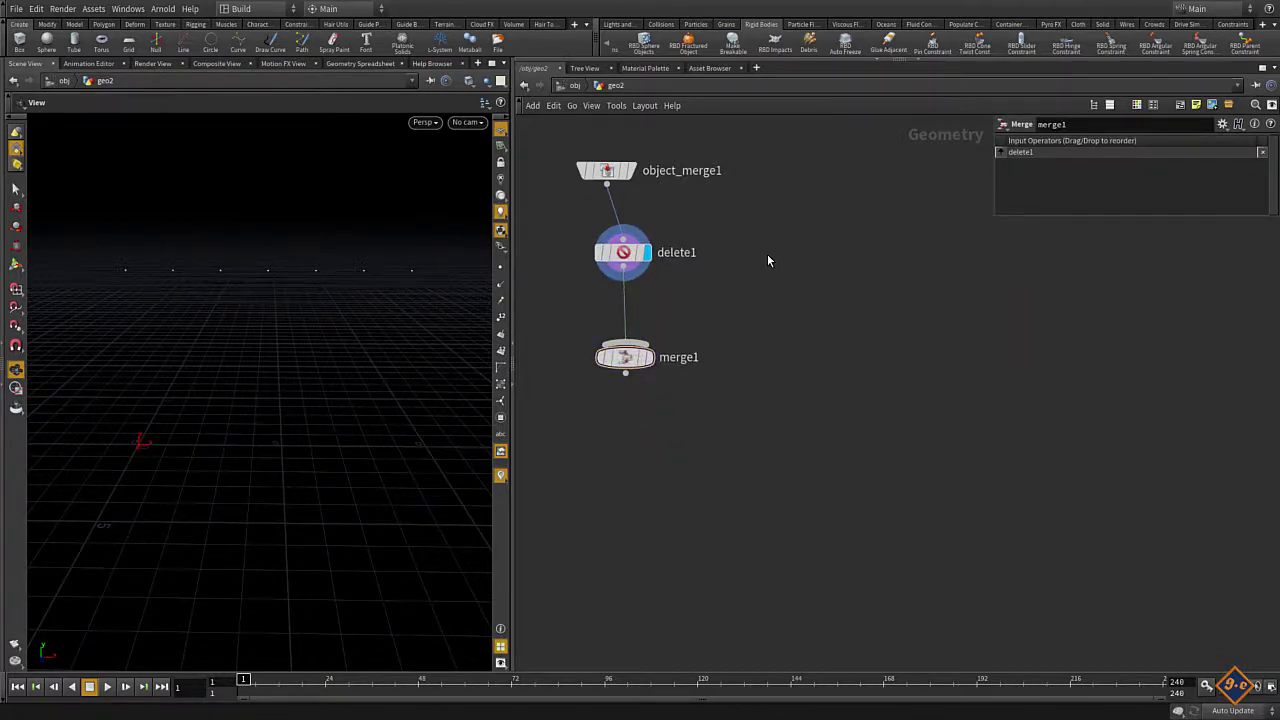
- Add an Add node beside delete1 and wire it into merge1
key("Tab")
type("ad")
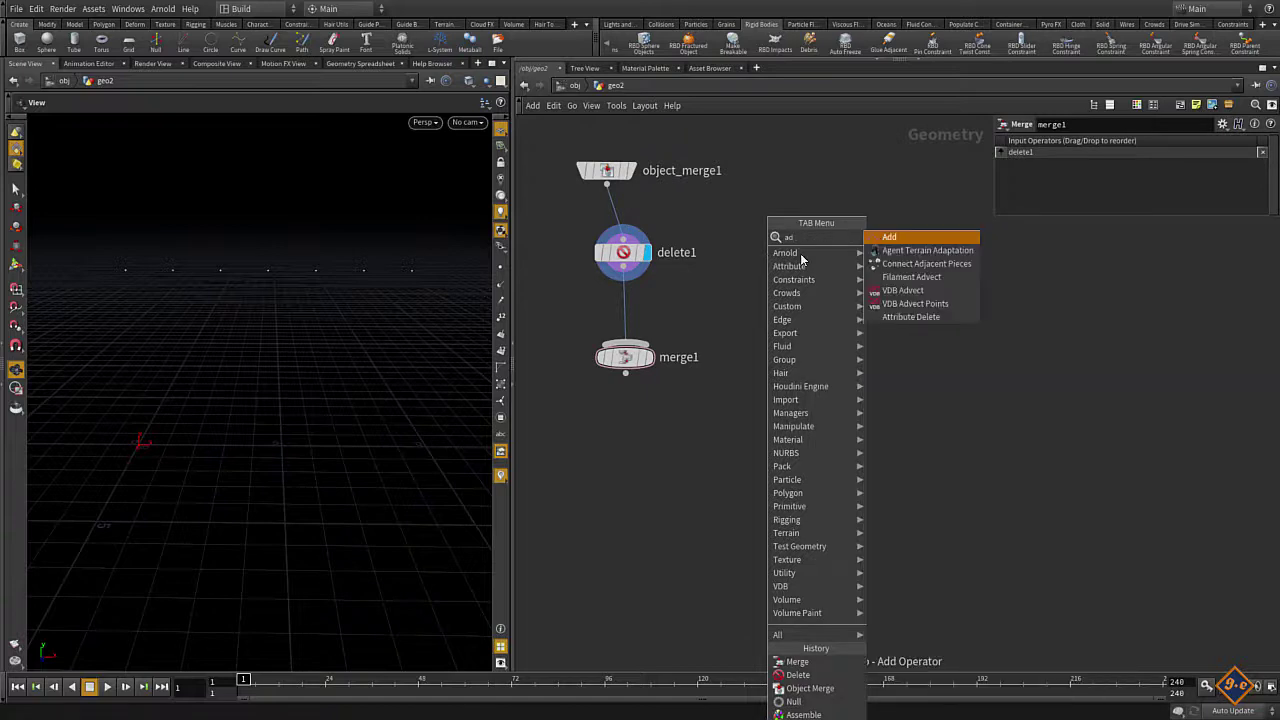
key("Return")
left_click(727, 259)
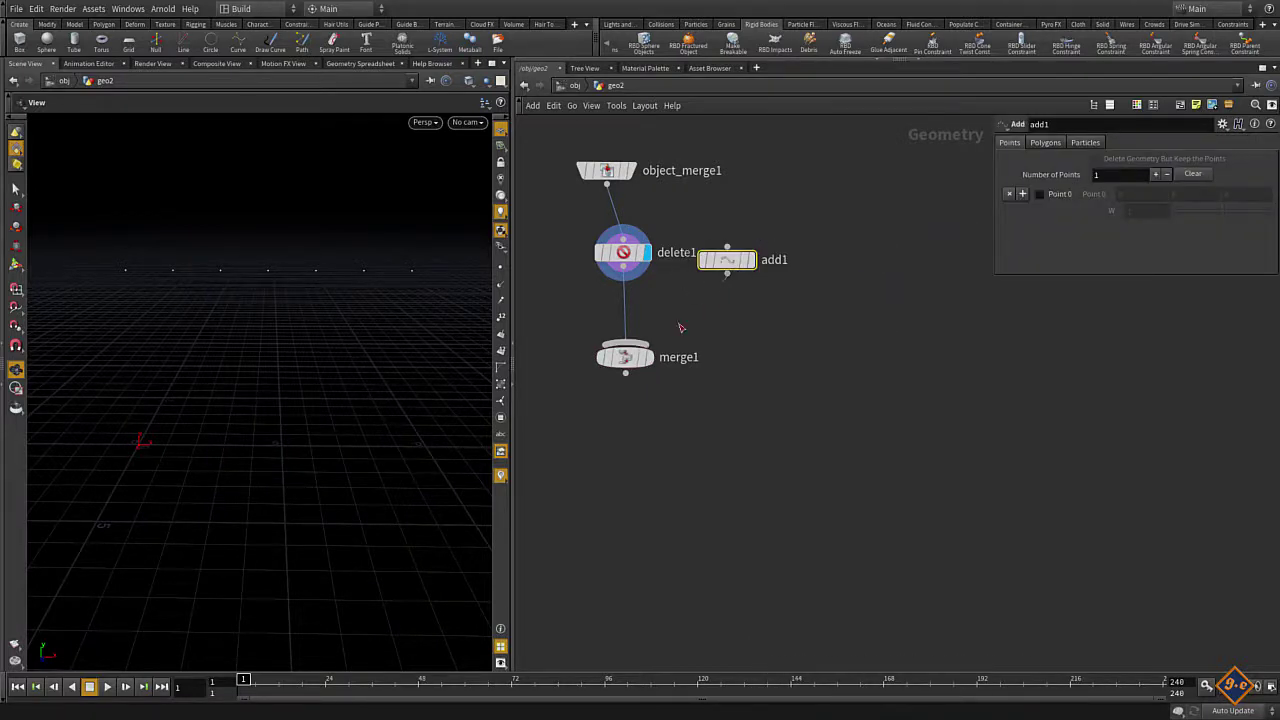
mouse_move(625, 343)
left_mouse_down()
mouse_move(727, 273)
mouse_move(781, 262)
left_mouse_up()
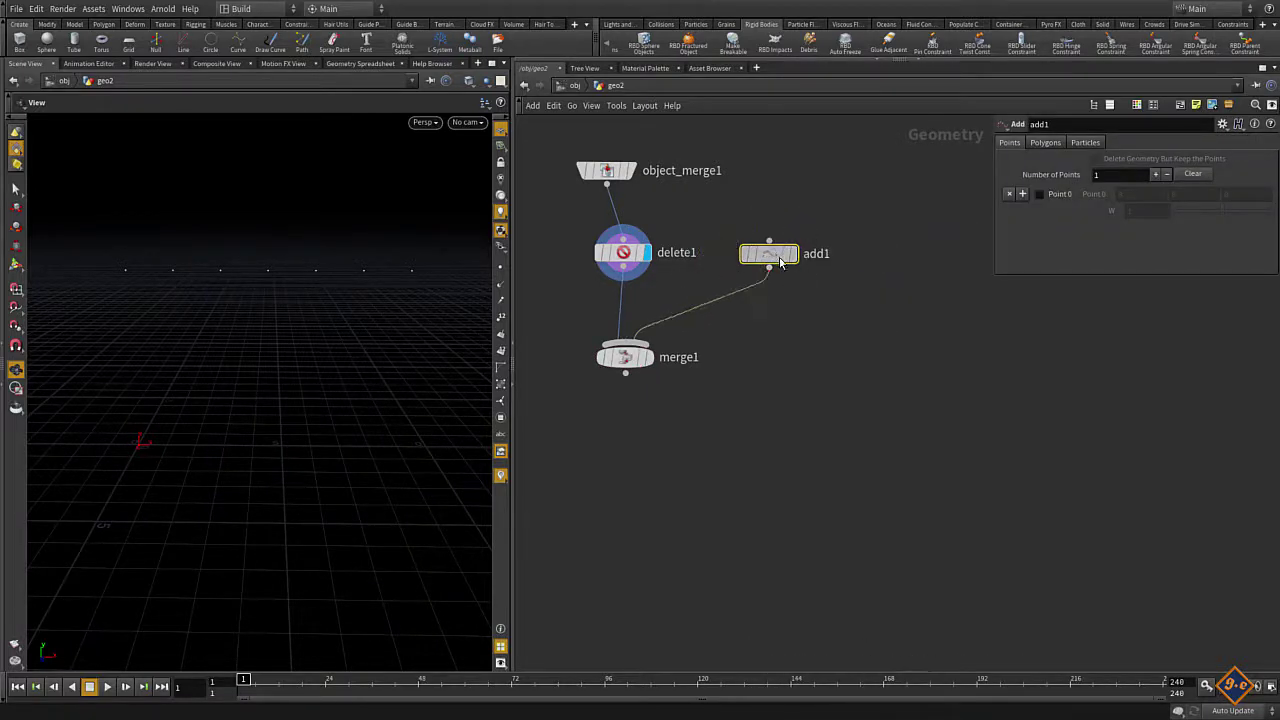
- Give add1 two points at (-1, 6, 0) and (10, 6, 0) and display merge1
left_click(1022, 193)
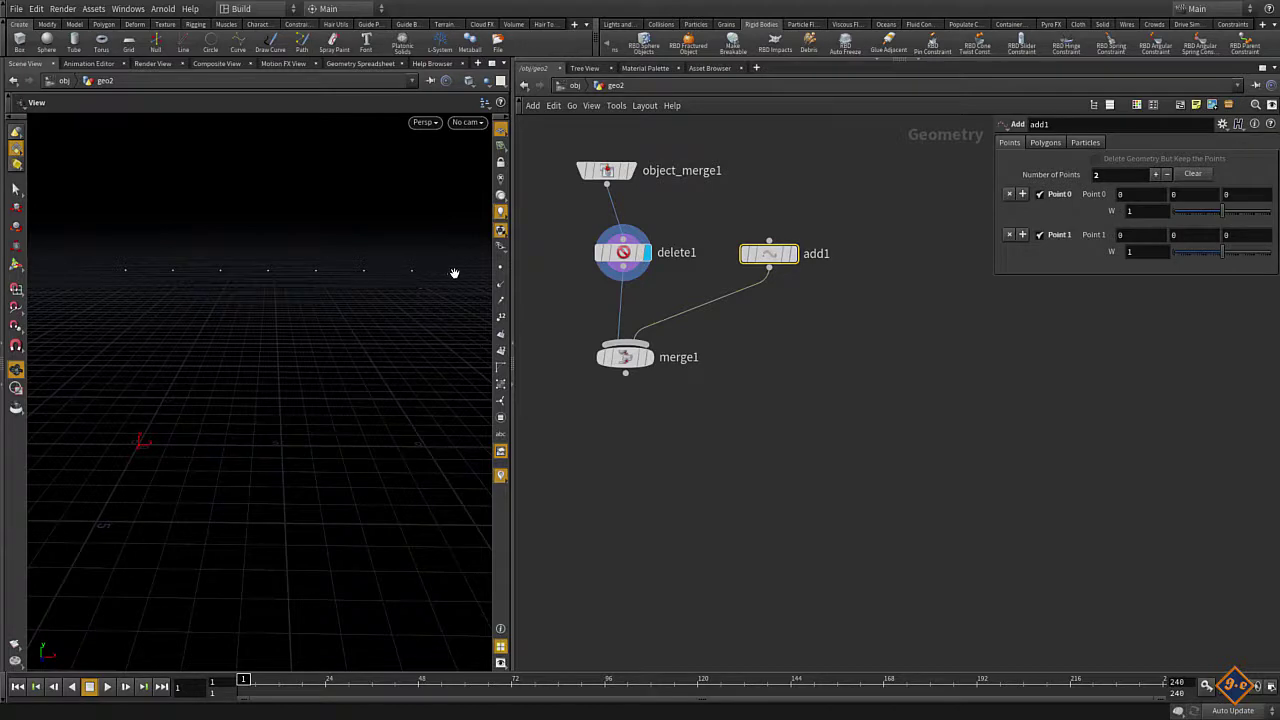
left_click(1128, 195)
type("-1")
left_click(650, 357)
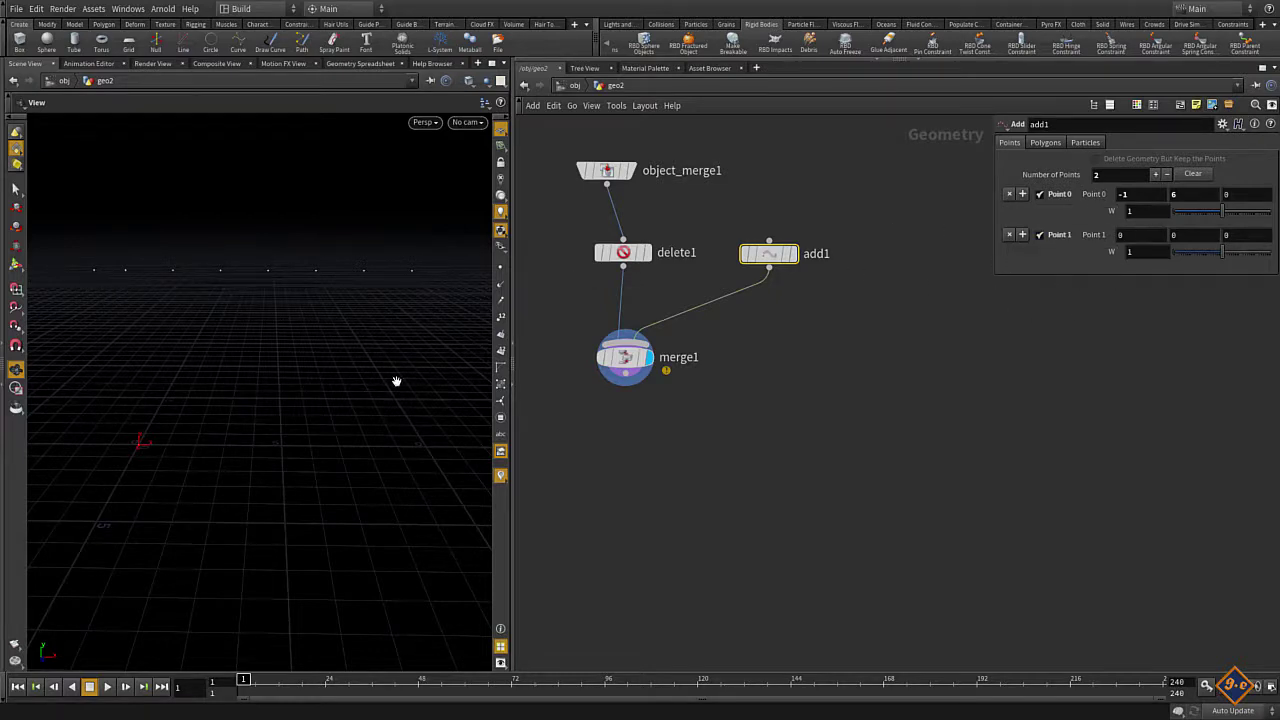
left_click(1174, 236)
type("6")
key("Tab")
mouse_move(357, 440)
left_mouse_down()
mouse_move(240, 423)
mouse_move(257, 449)
mouse_move(242, 442)
left_mouse_up()
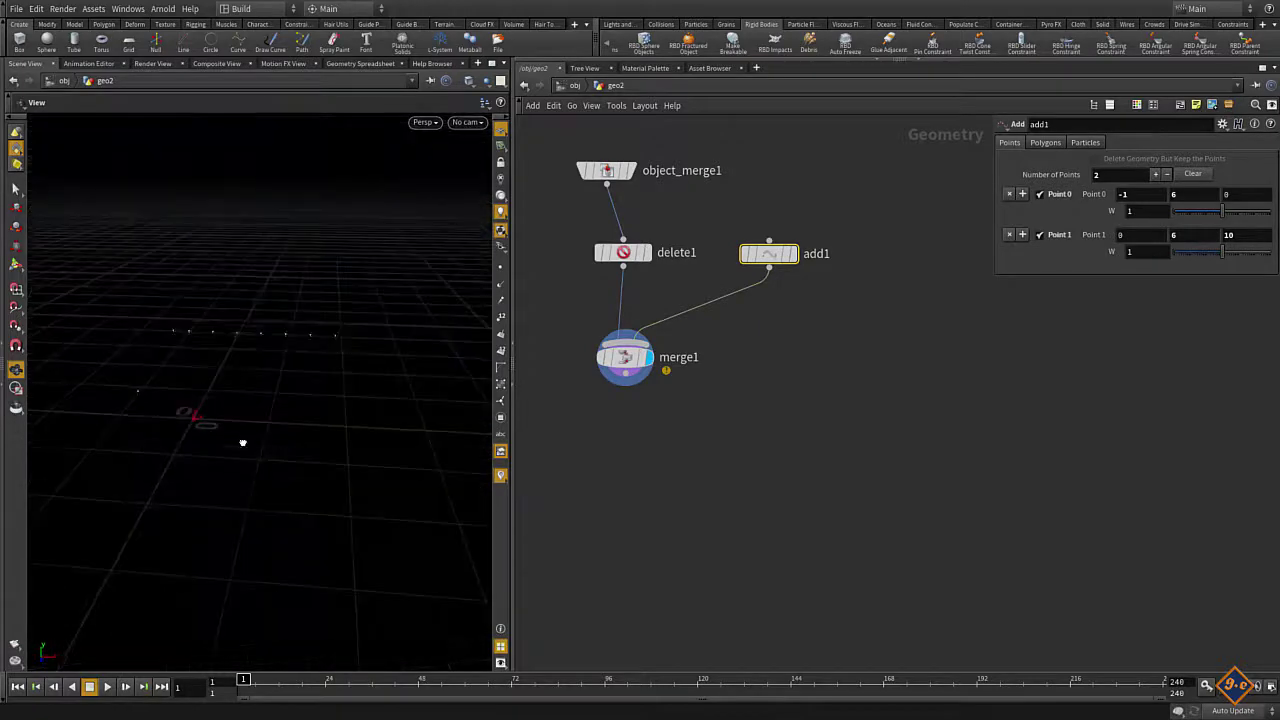
double_click(1130, 235)
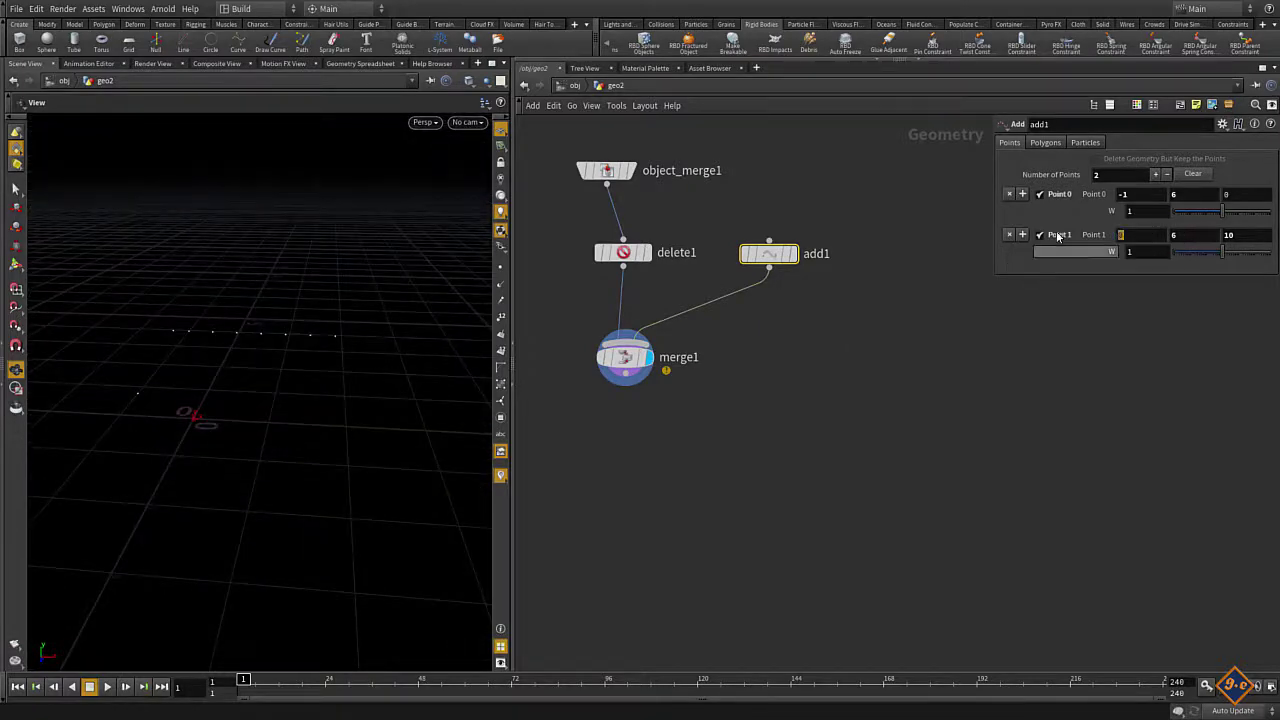
type("10")
left_click(1250, 236)
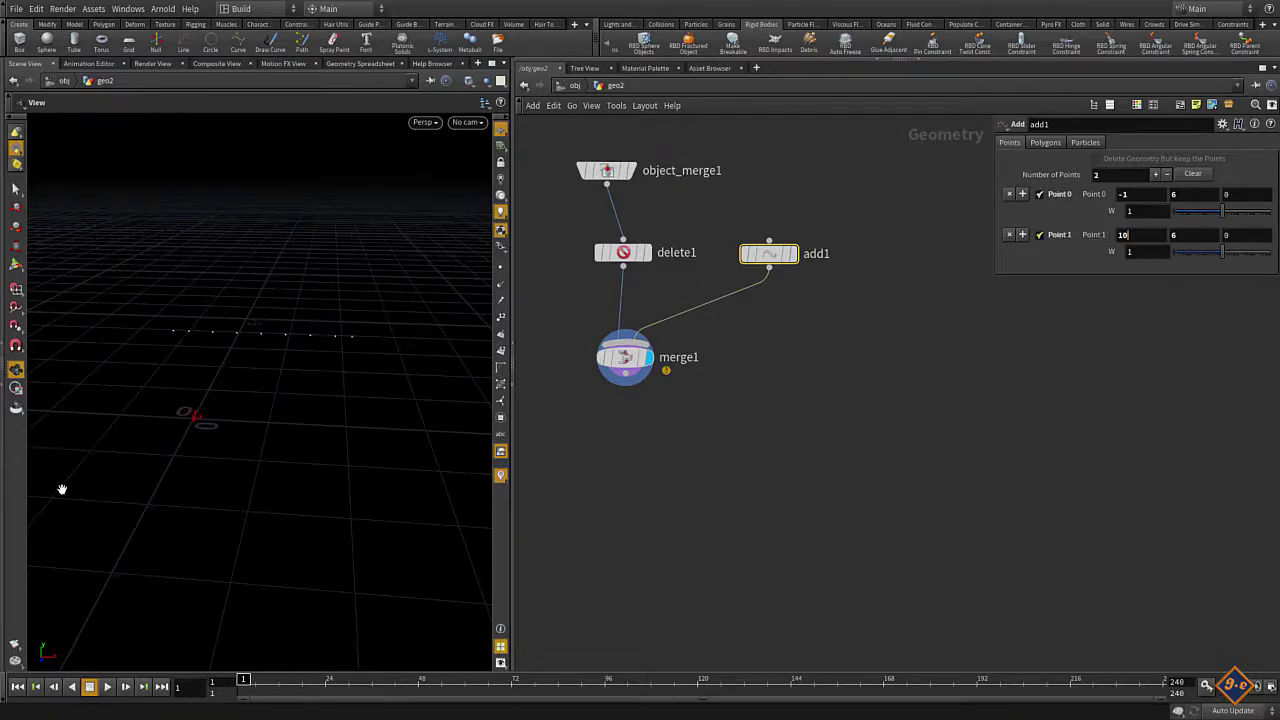
middle_click_drag(229, 397, 243, 369)
mouse_move(250, 390)
left_mouse_down()
mouse_move(229, 389)
mouse_move(257, 380)
mouse_move(271, 438)
left_mouse_up()
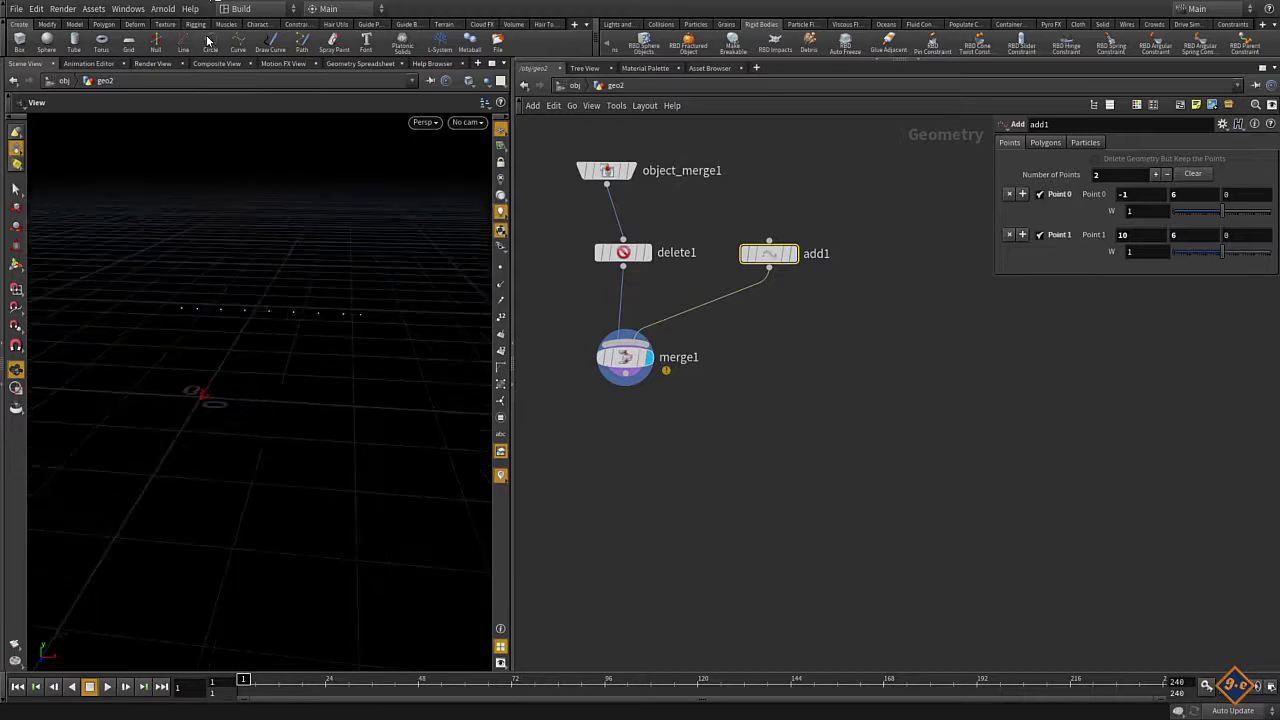
- Inspect merge1's points in the spreadsheet: piece0–piece6 plus two unnamed points at rows 7 and 8
left_click(350, 64)
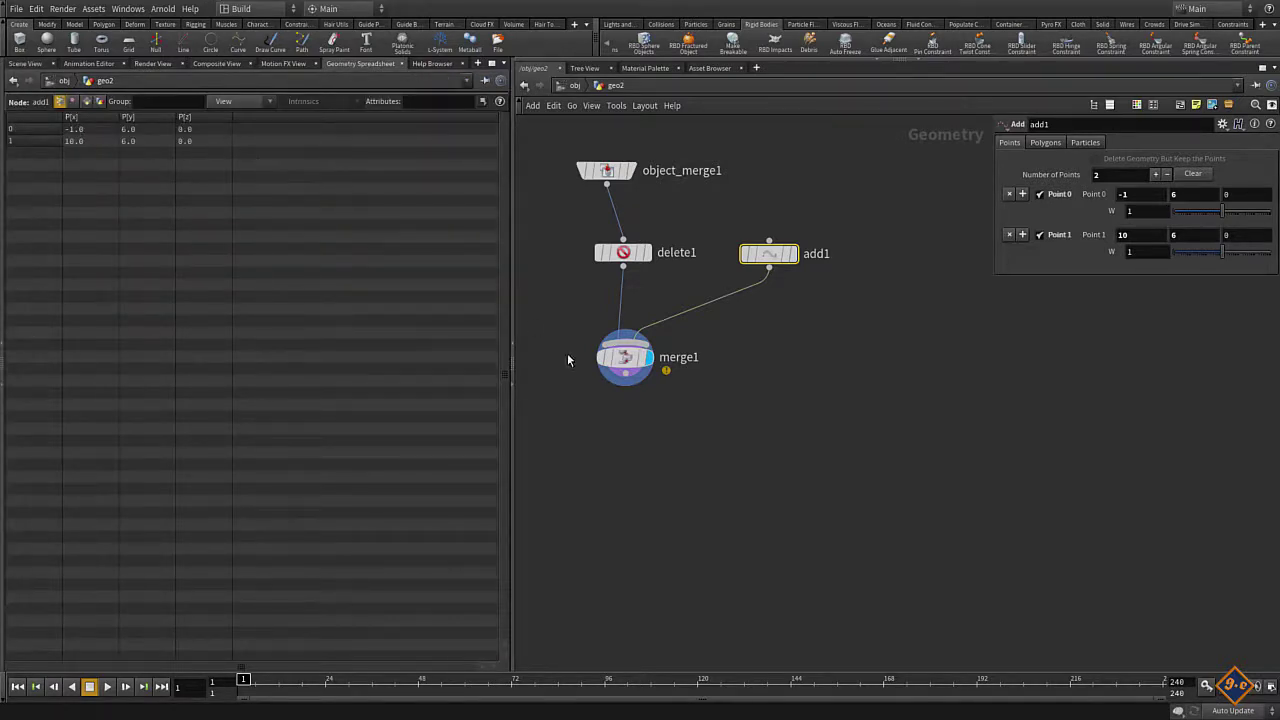
left_click(620, 358)
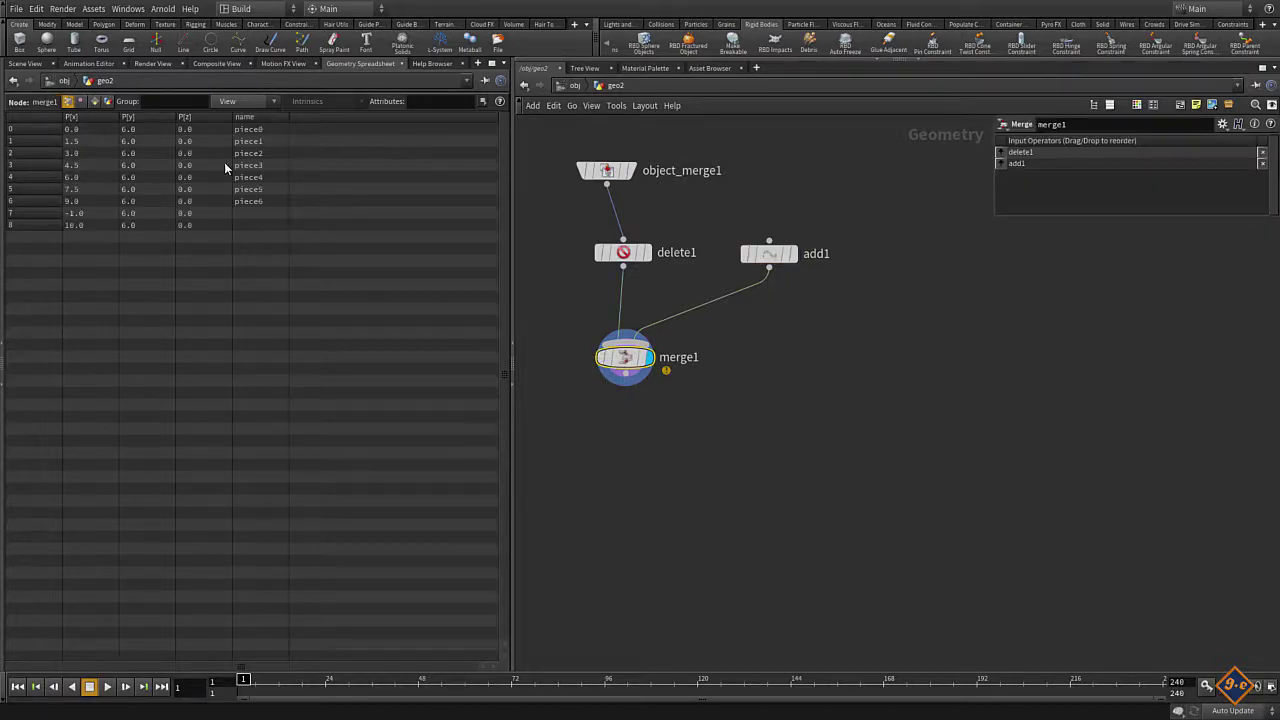
double_click(254, 224)
key("Up")
- Rearrange the merge1 and add1 nodes in the network
left_click(30, 64)
left_click_drag(627, 357, 639, 356)
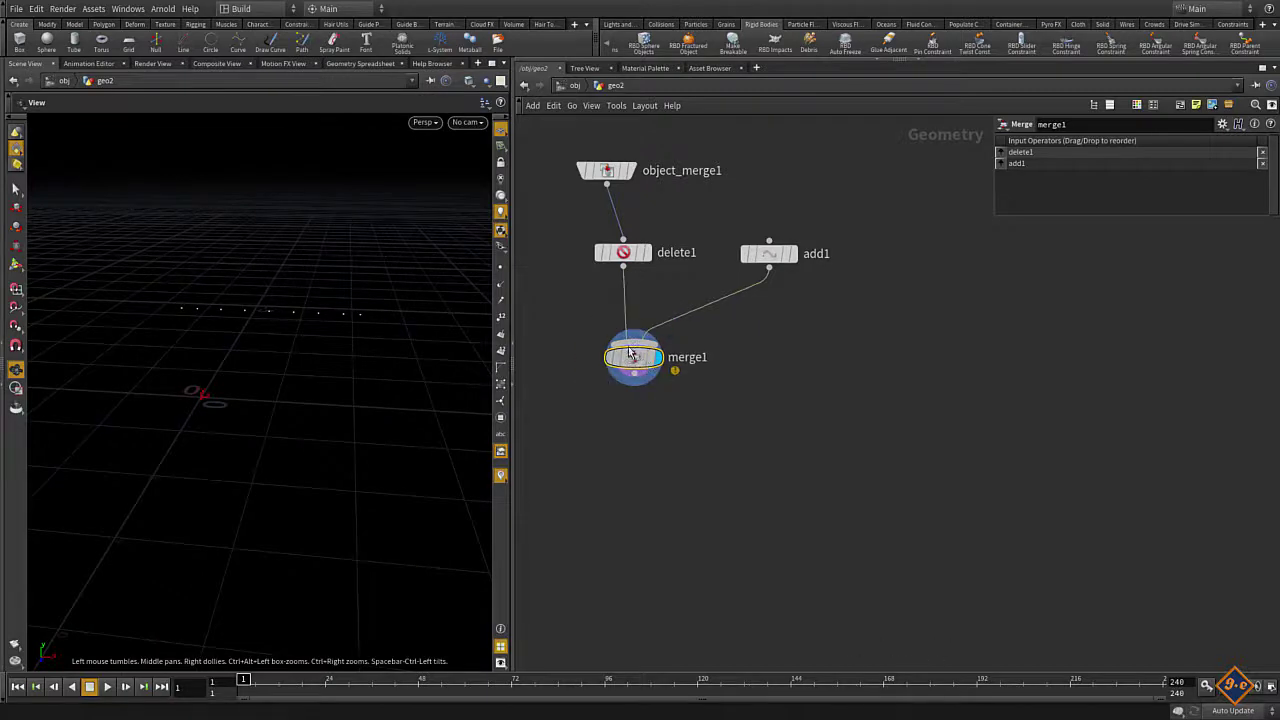
left_click(354, 64)
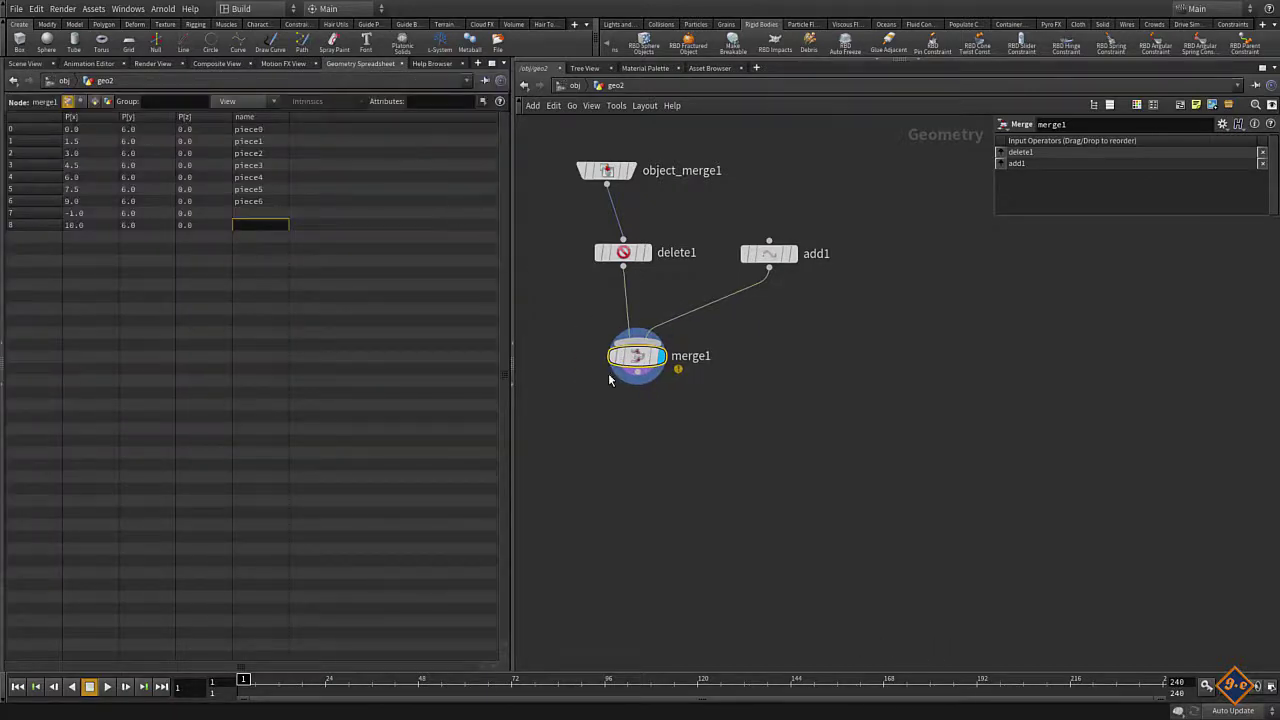
left_click_drag(608, 373, 632, 347)
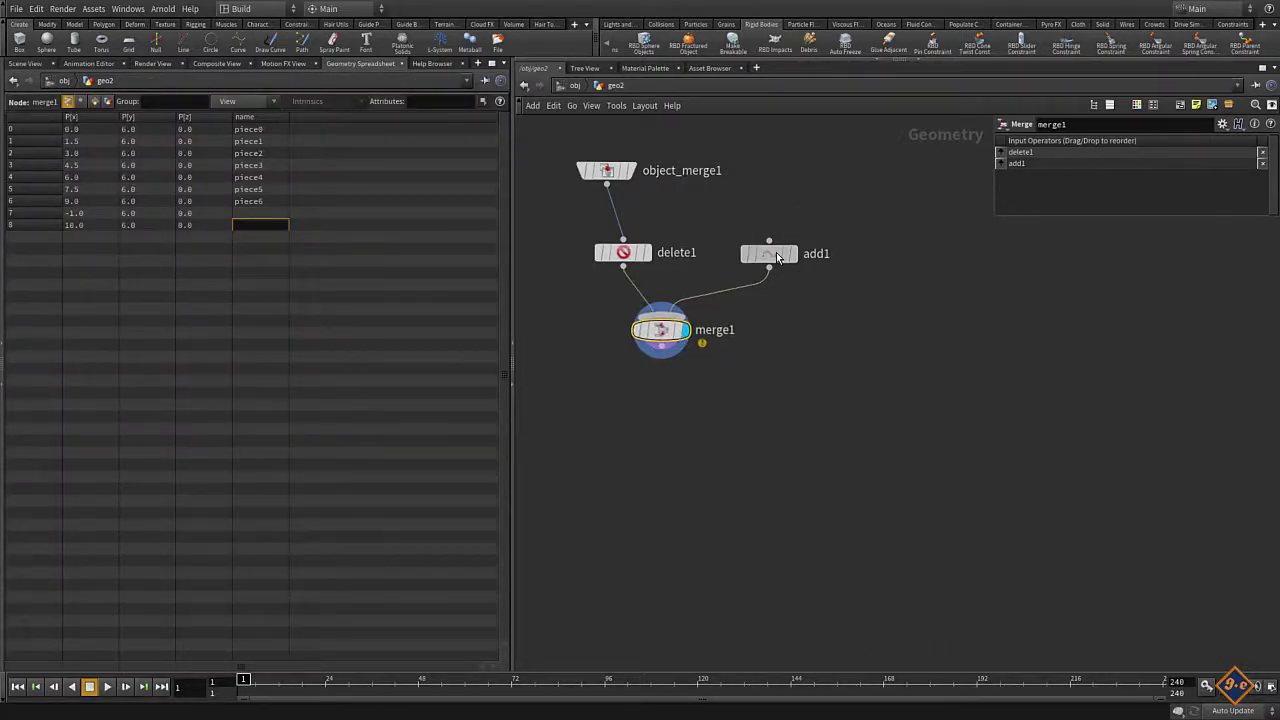
left_click_drag(776, 257, 774, 228)
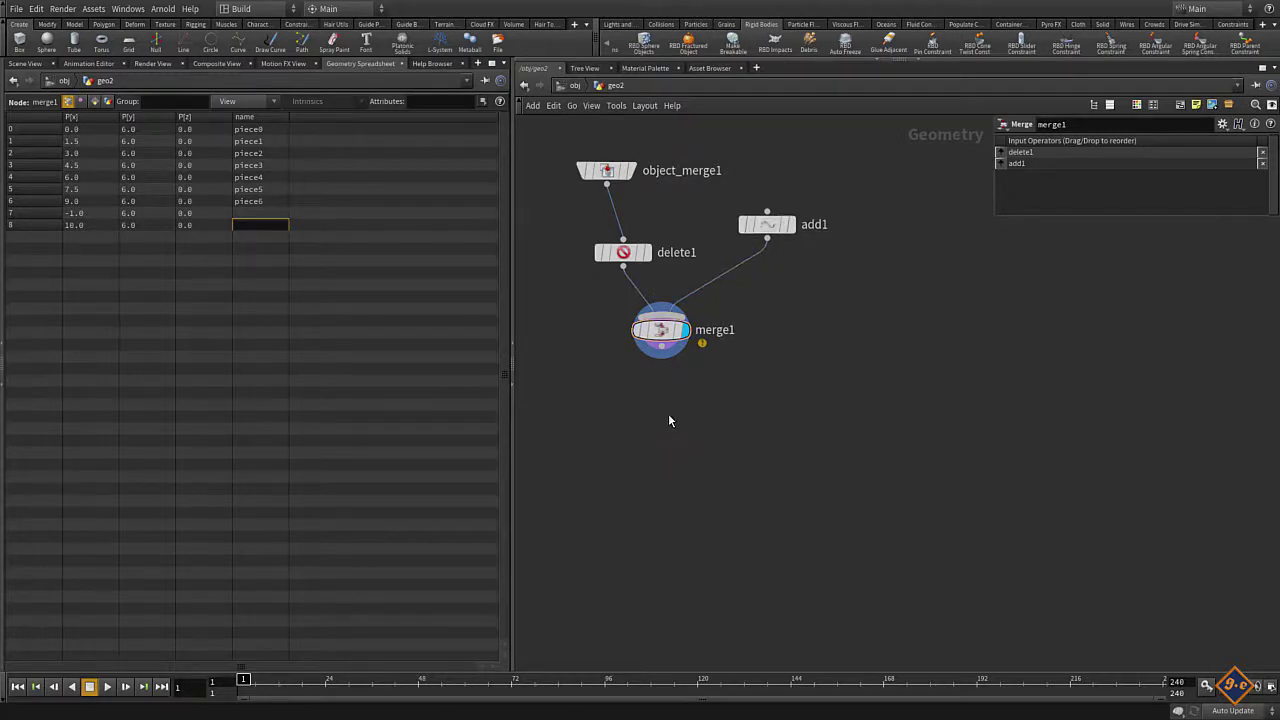
- Add a Connect Adjacent Pieces node fed by merge1, display it, and view it in 3D
key("Tab")
type("co")
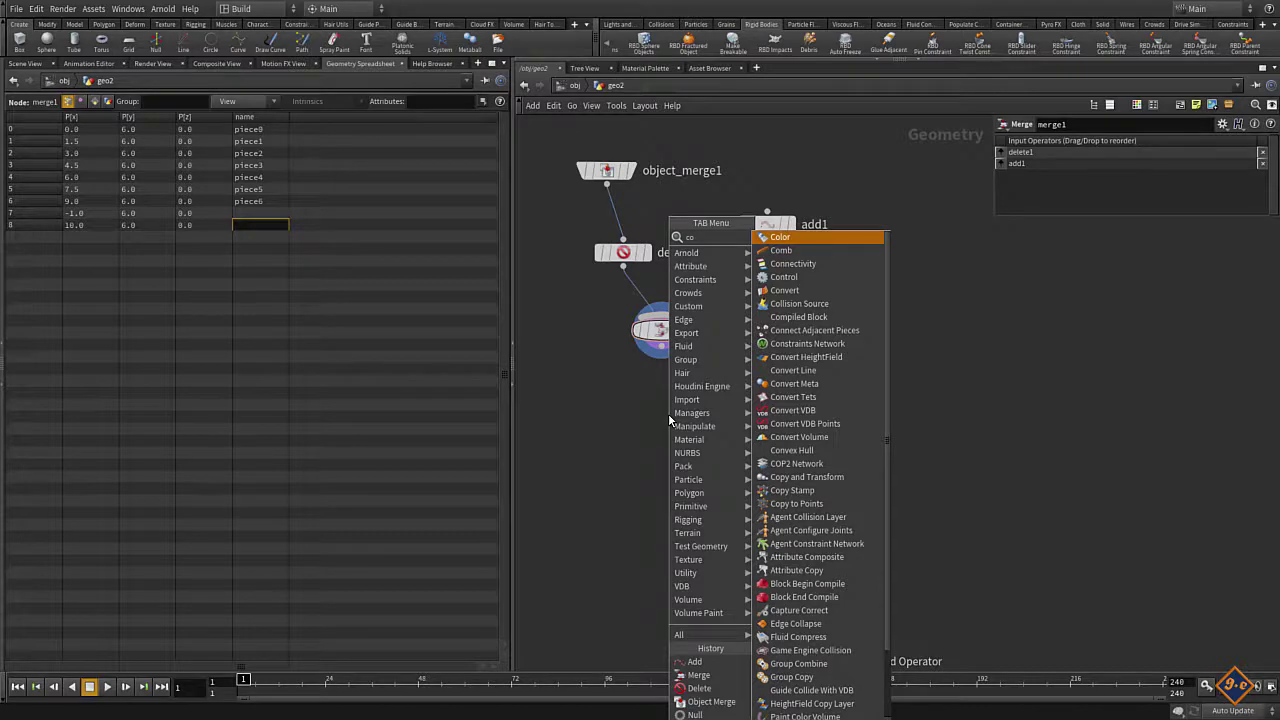
type("nne")
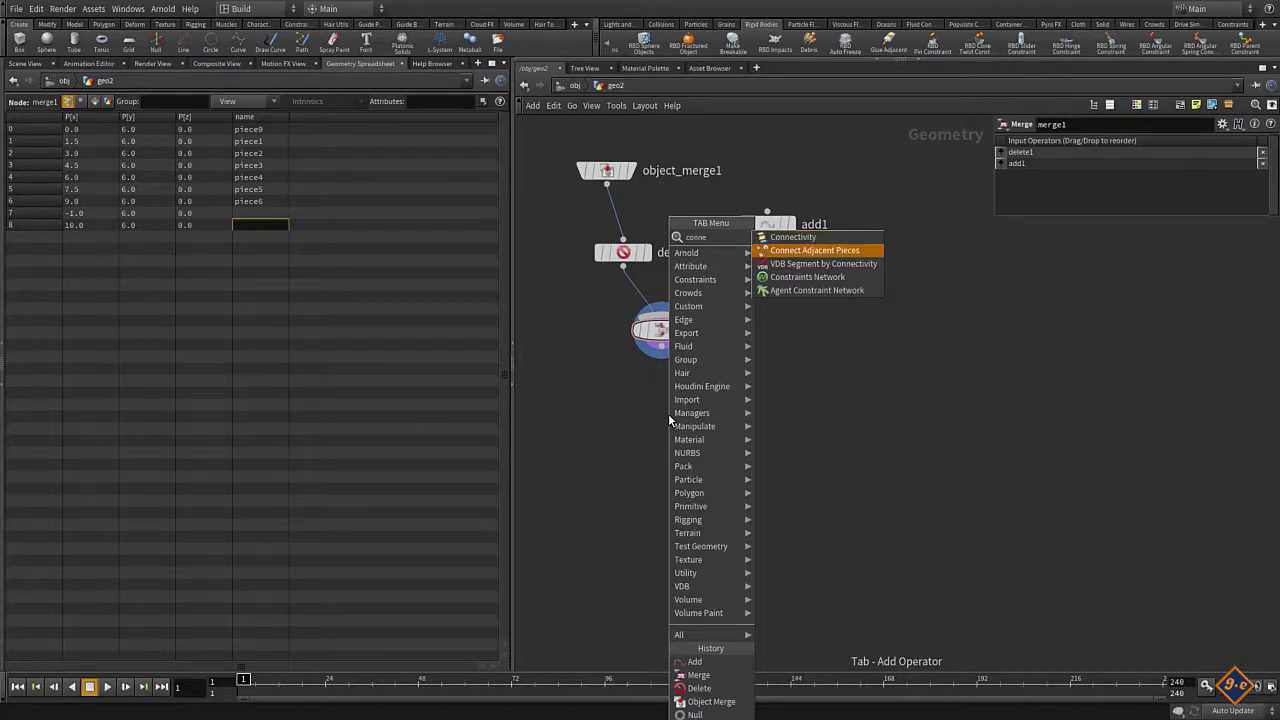
key("Return")
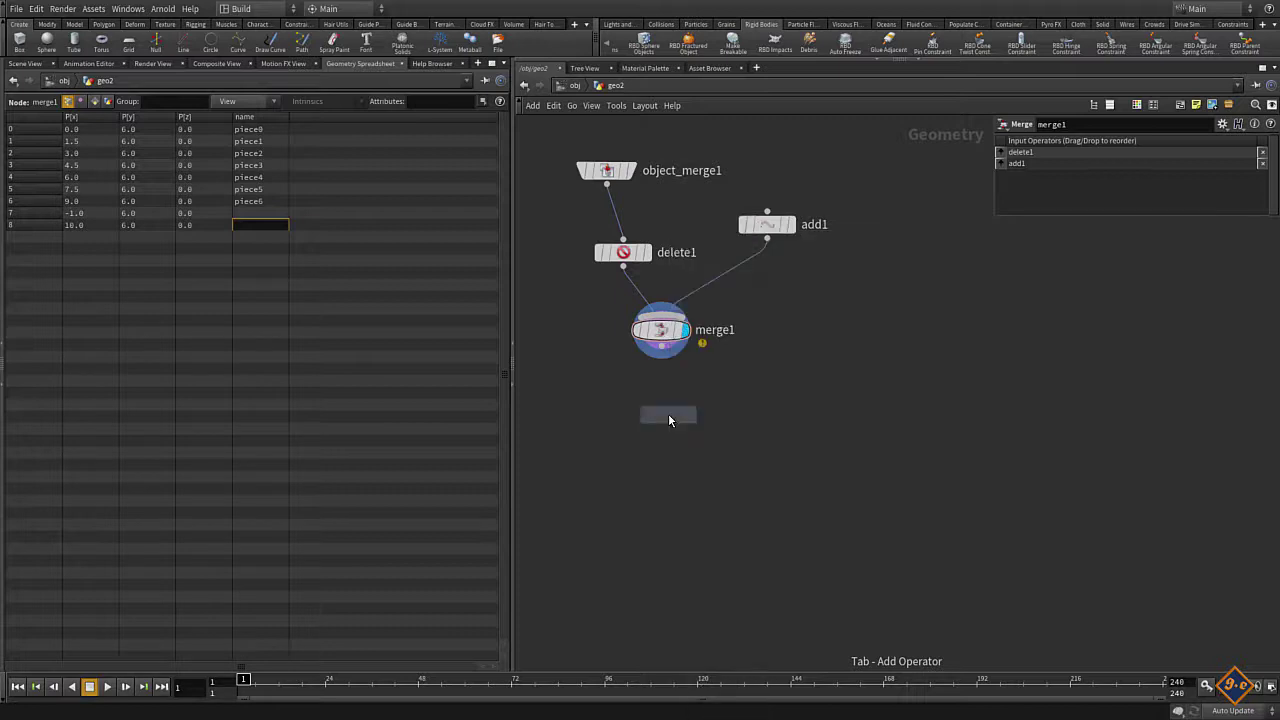
left_click(668, 414)
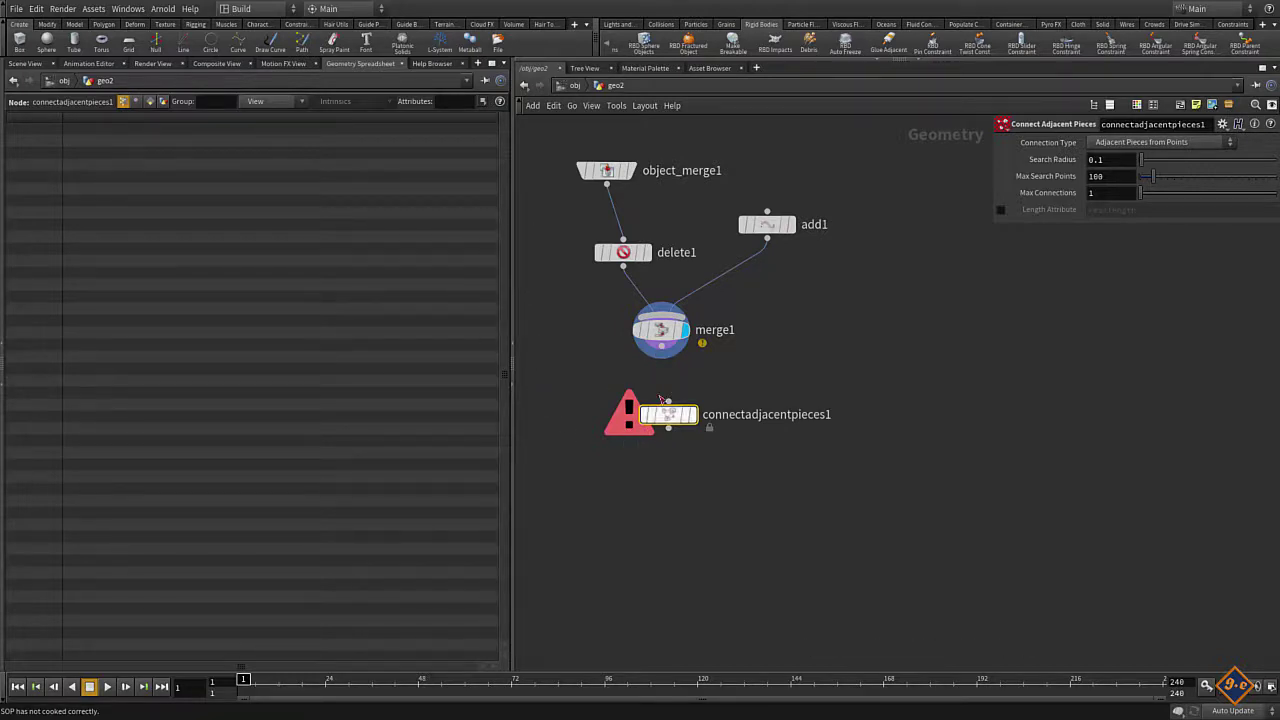
left_click_drag(662, 362, 661, 427)
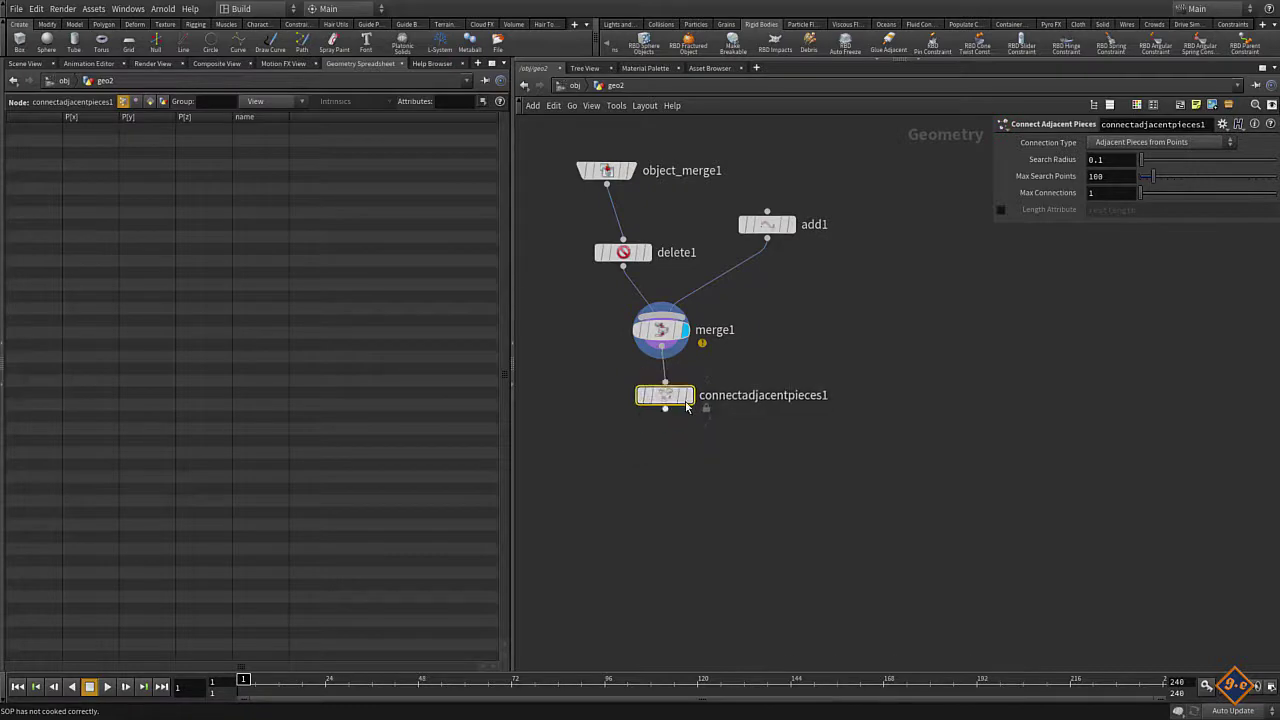
left_click(683, 421)
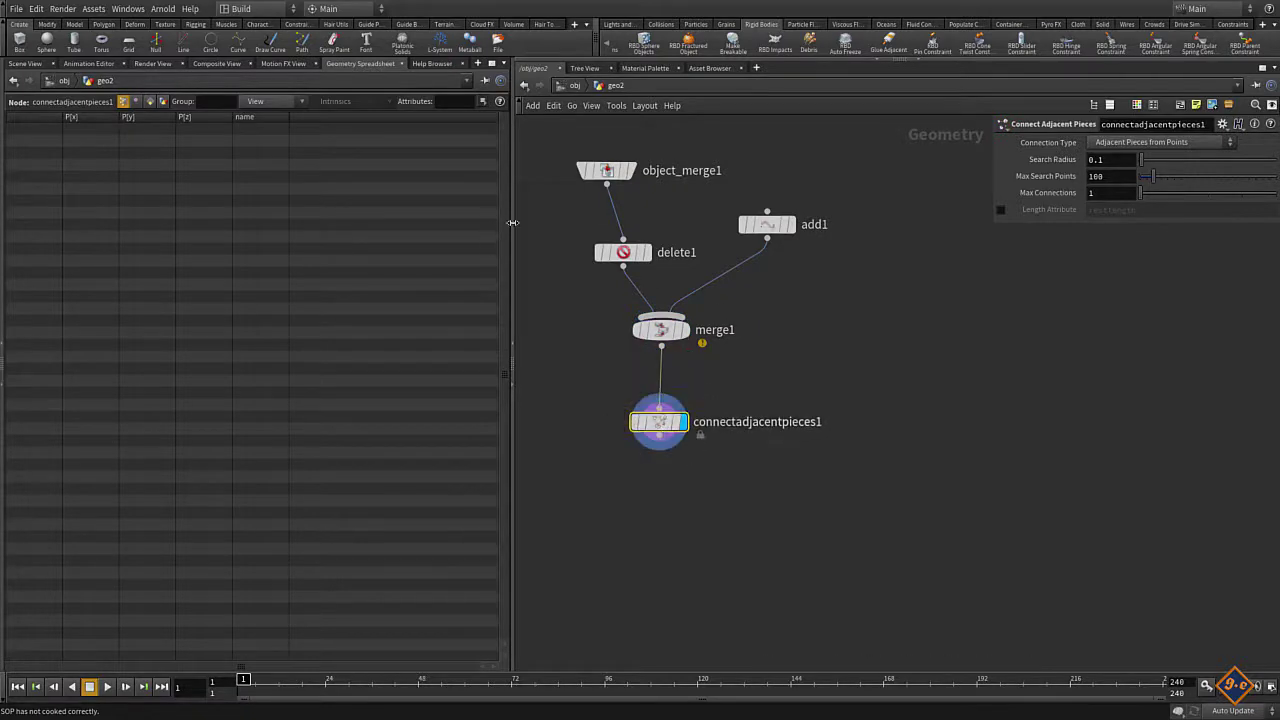
left_click(25, 64)
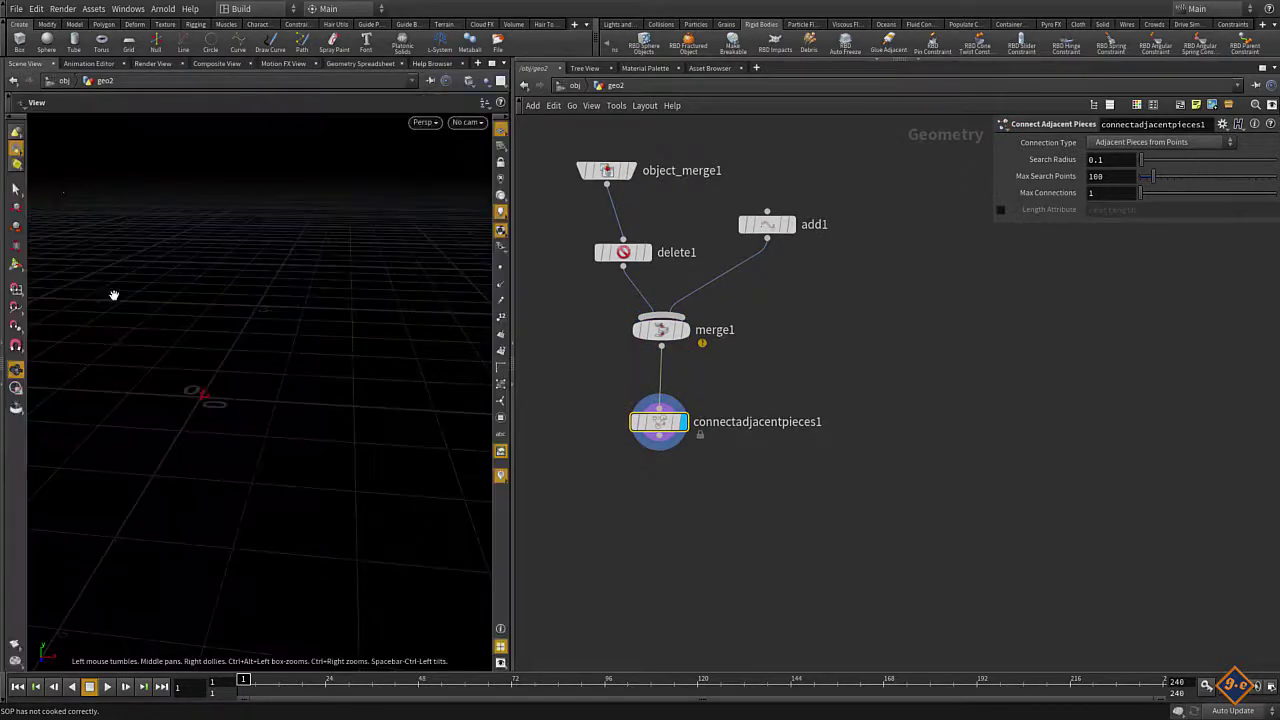
- Set connectadjacentpieces1 to Adjacent Points with Search Radius 2 and Max Search Points 3
left_click_drag(237, 281, 237, 269)
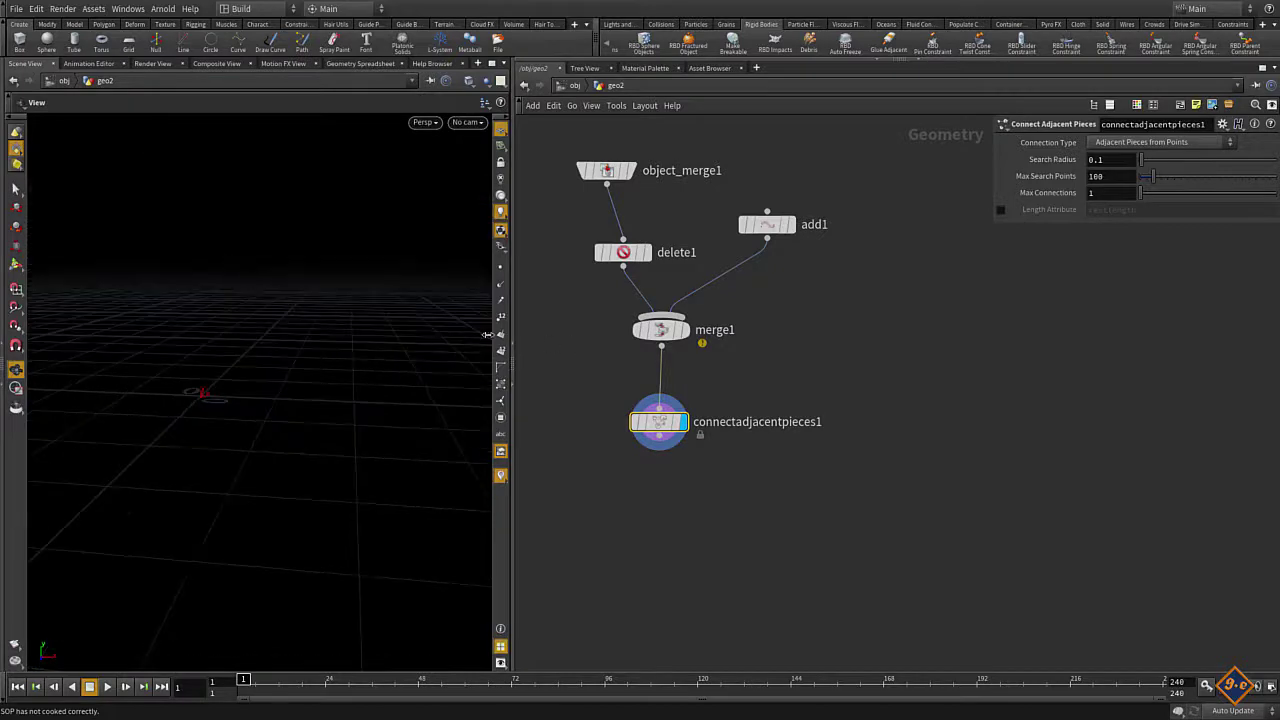
left_click(1138, 143)
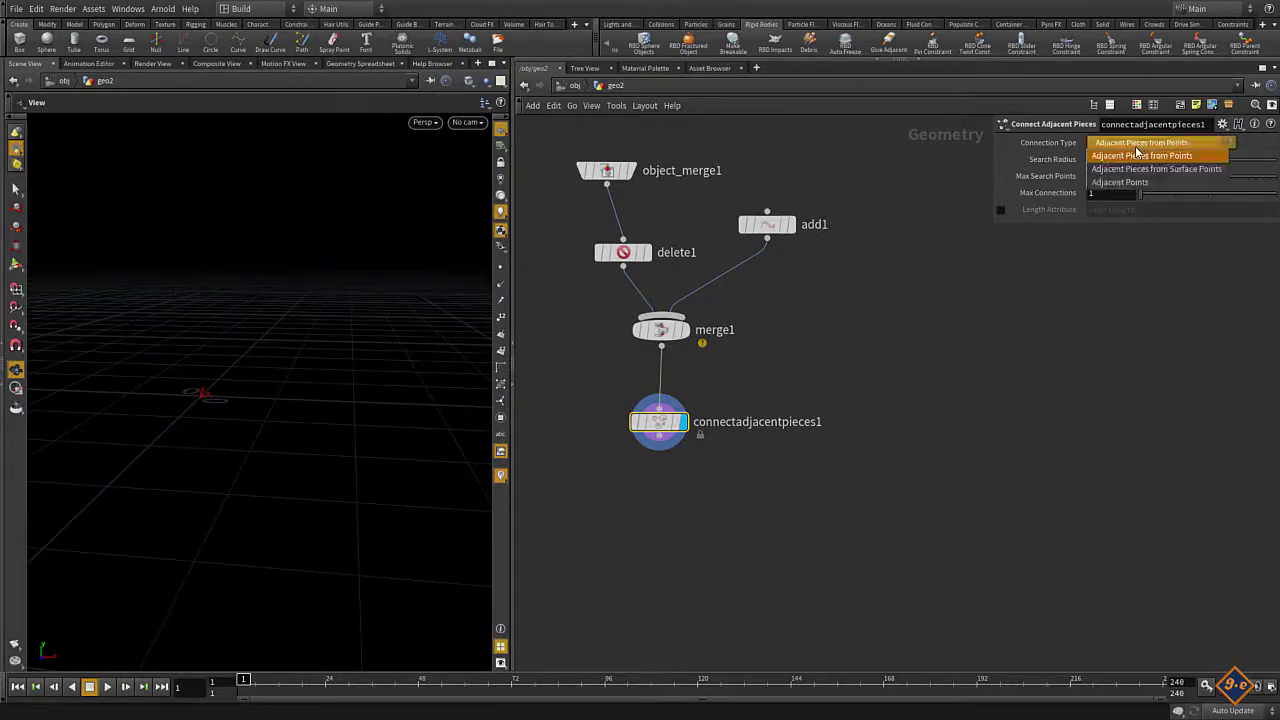
left_click(1112, 182)
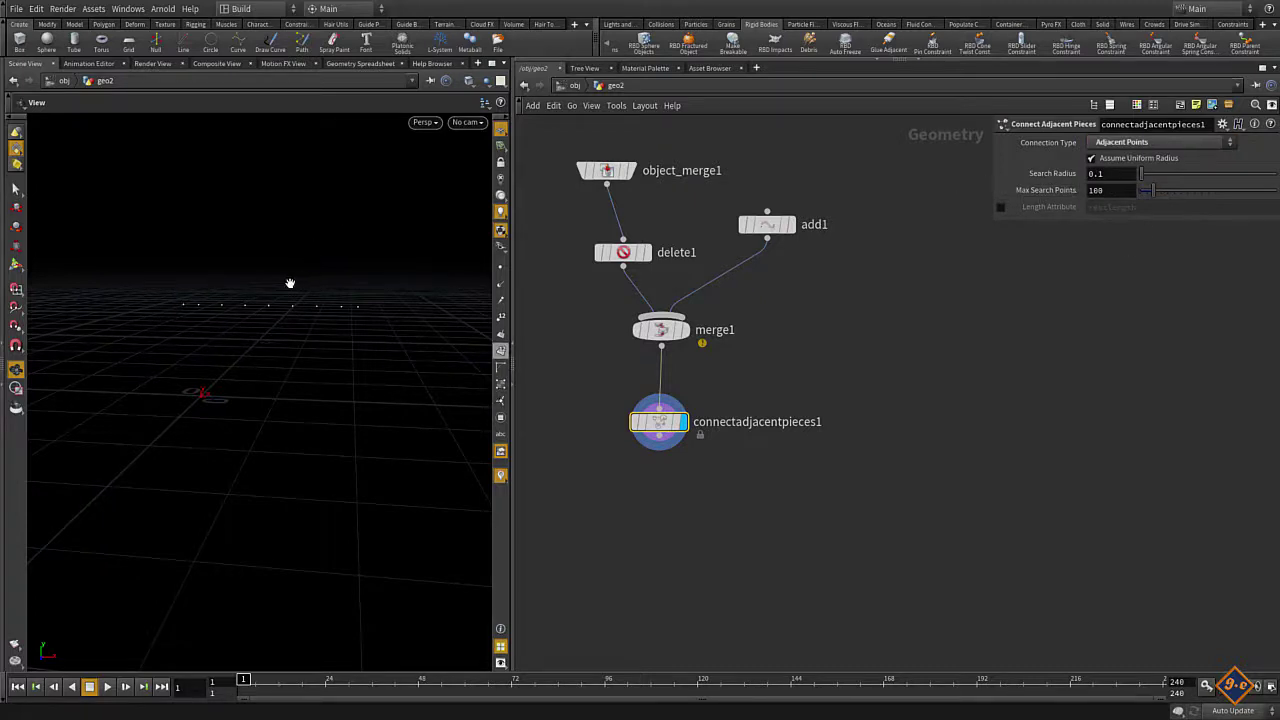
left_click_drag(346, 391, 397, 400)
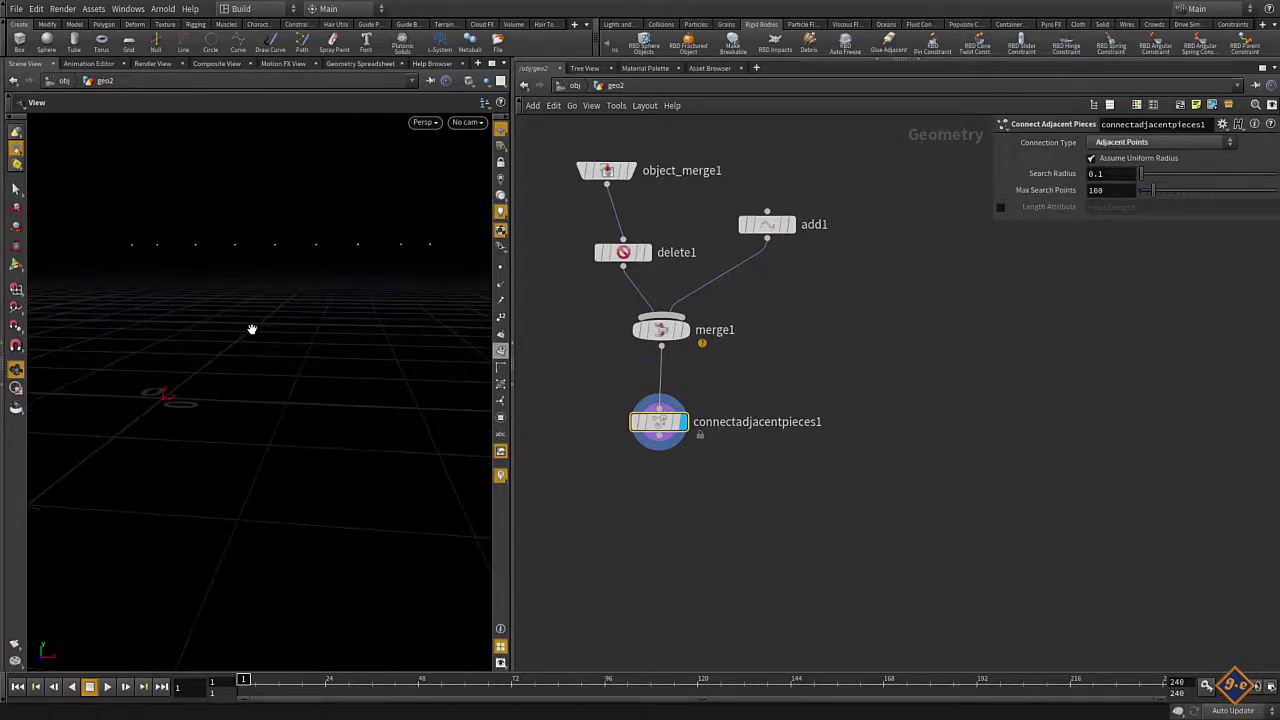
mouse_move(252, 329)
left_mouse_down()
mouse_move(229, 394)
mouse_move(206, 389)
mouse_move(274, 386)
mouse_move(60, 264)
left_mouse_up()
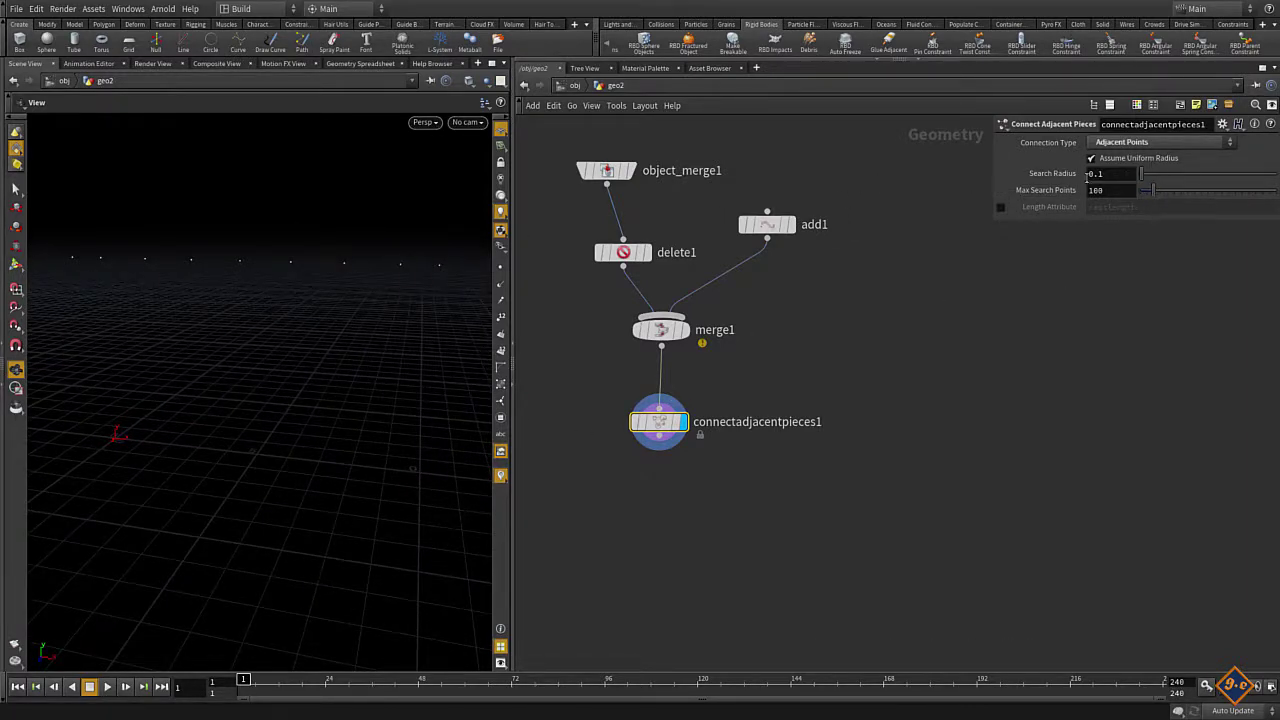
left_click_drag(1117, 178, 1000, 182)
type("2")
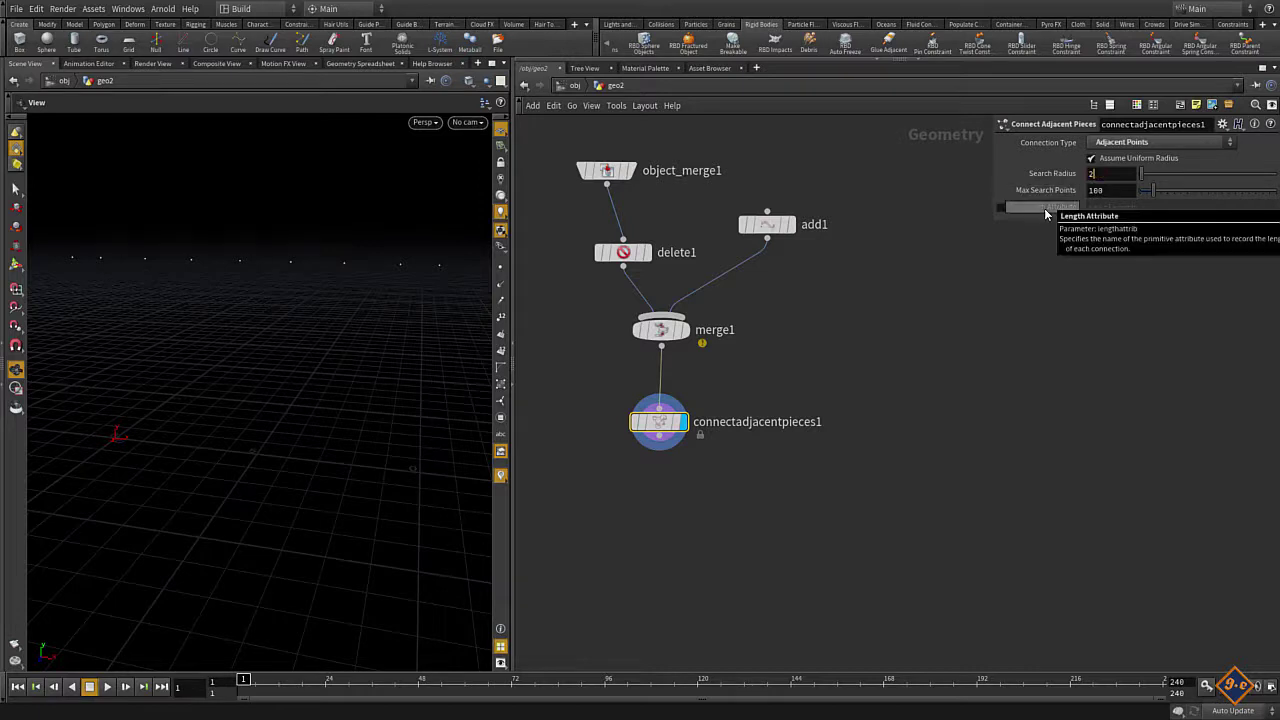
key("Return")
left_click_drag(155, 321, 174, 349)
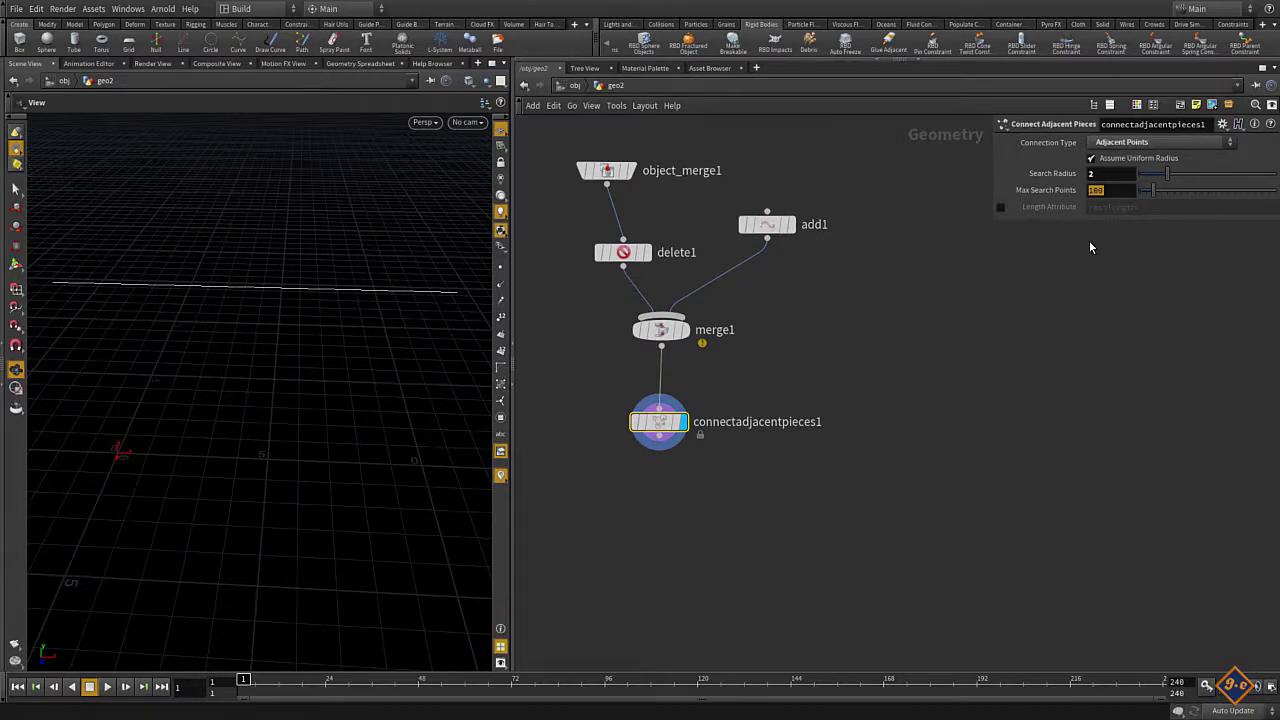
type("3")
key("Return")
- Enable the restlength length attribute and check its values (1.0 ends, 1.5 between) in the primitive spreadsheet
left_click(360, 63)
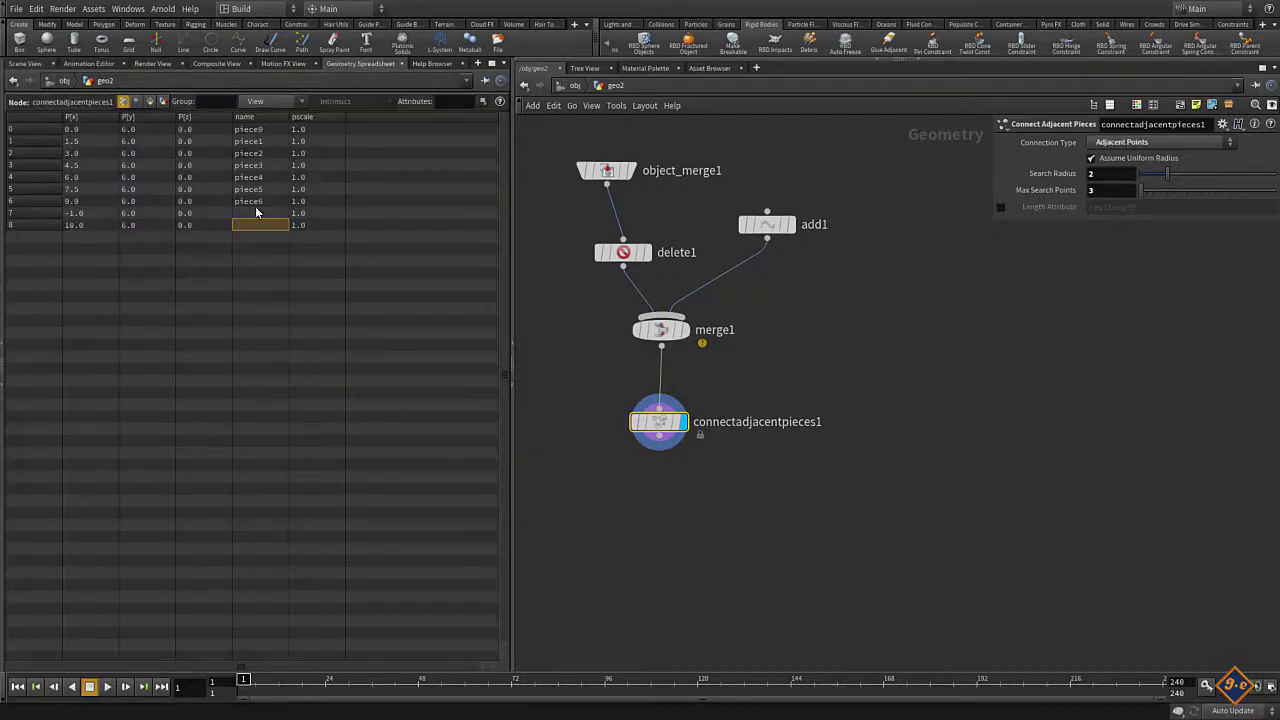
left_click(149, 101)
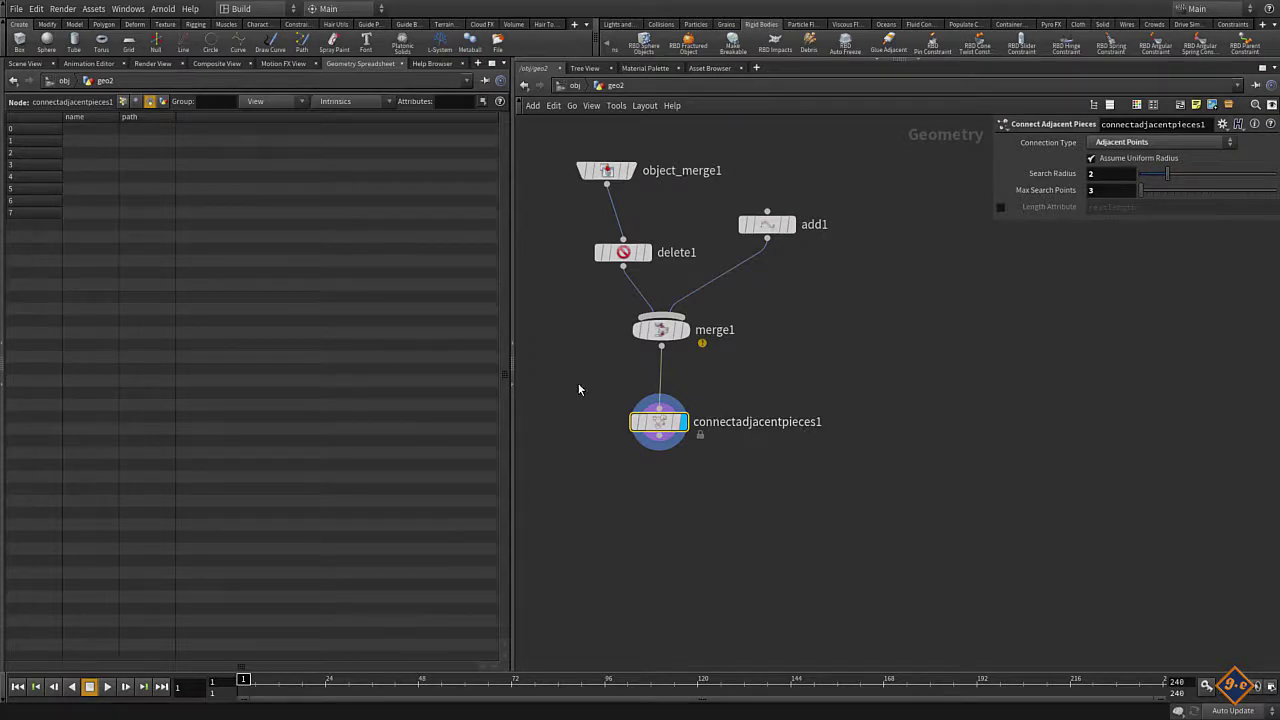
left_click(1001, 207)
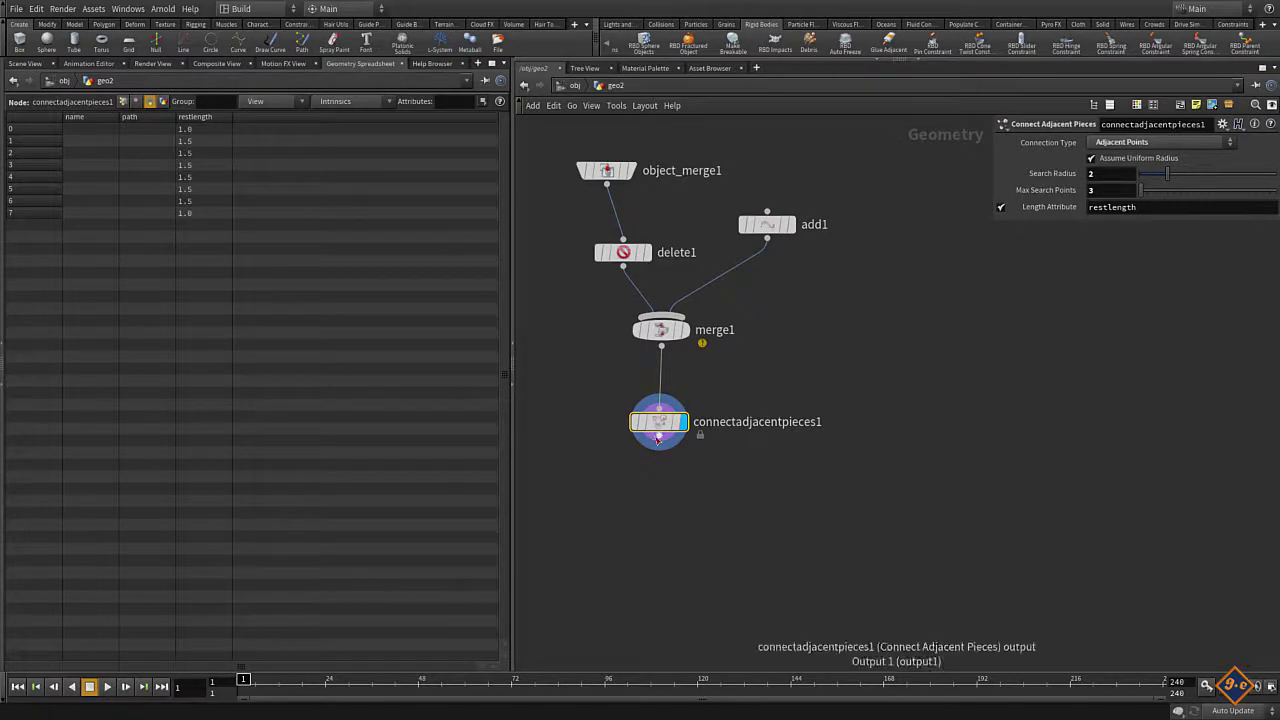
left_click_drag(658, 448, 658, 421)
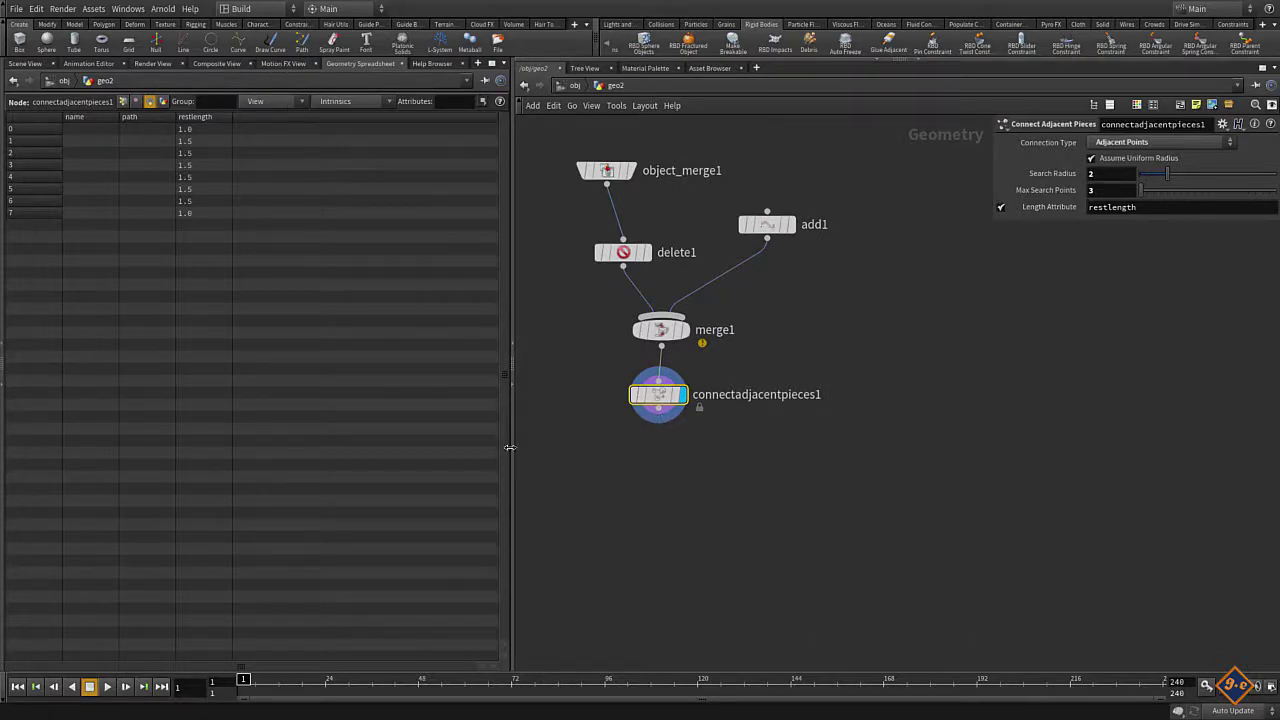
left_click_drag(508, 452, 632, 460)
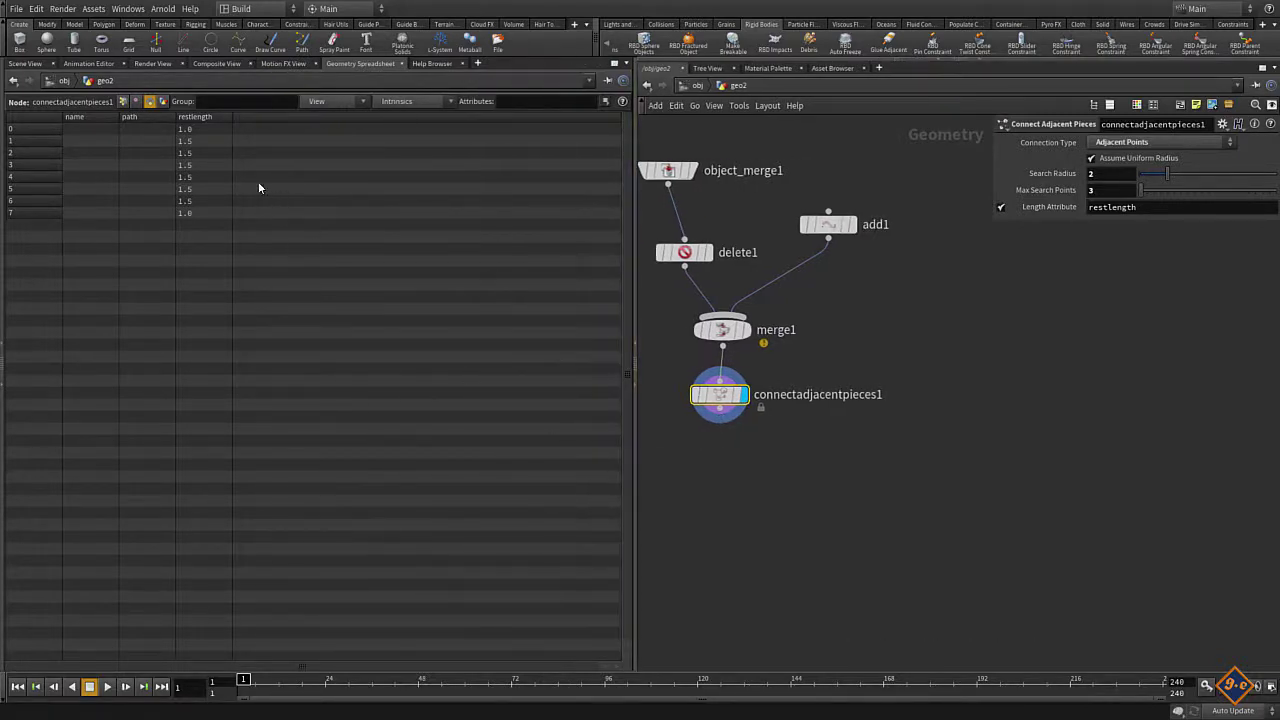
- Open the Constraint Network help page and scroll to the constraint_name and constraint_type descriptions
left_click(422, 65)
scroll(349, 323, "down", 4)
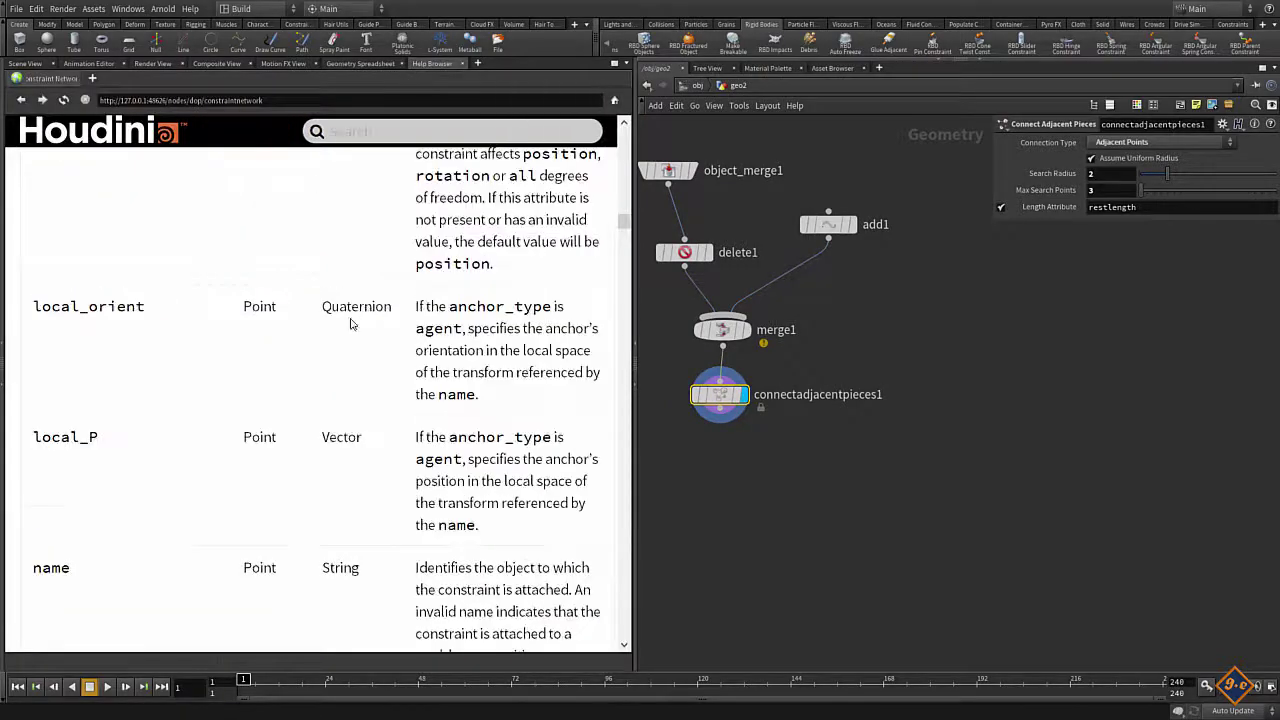
scroll(343, 397, "up", 2)
scroll(233, 388, "up", 6)
scroll(233, 388, "up", 5)
scroll(230, 385, "up", 5)
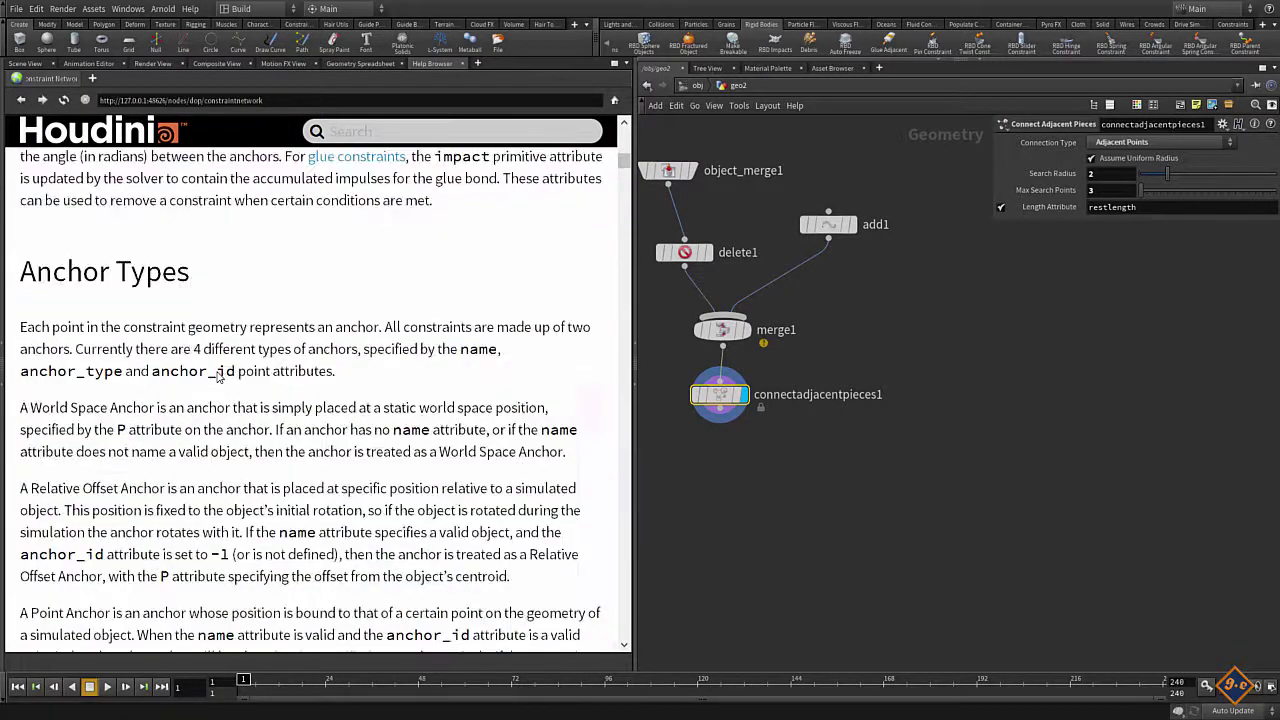
scroll(221, 377, "up", 5)
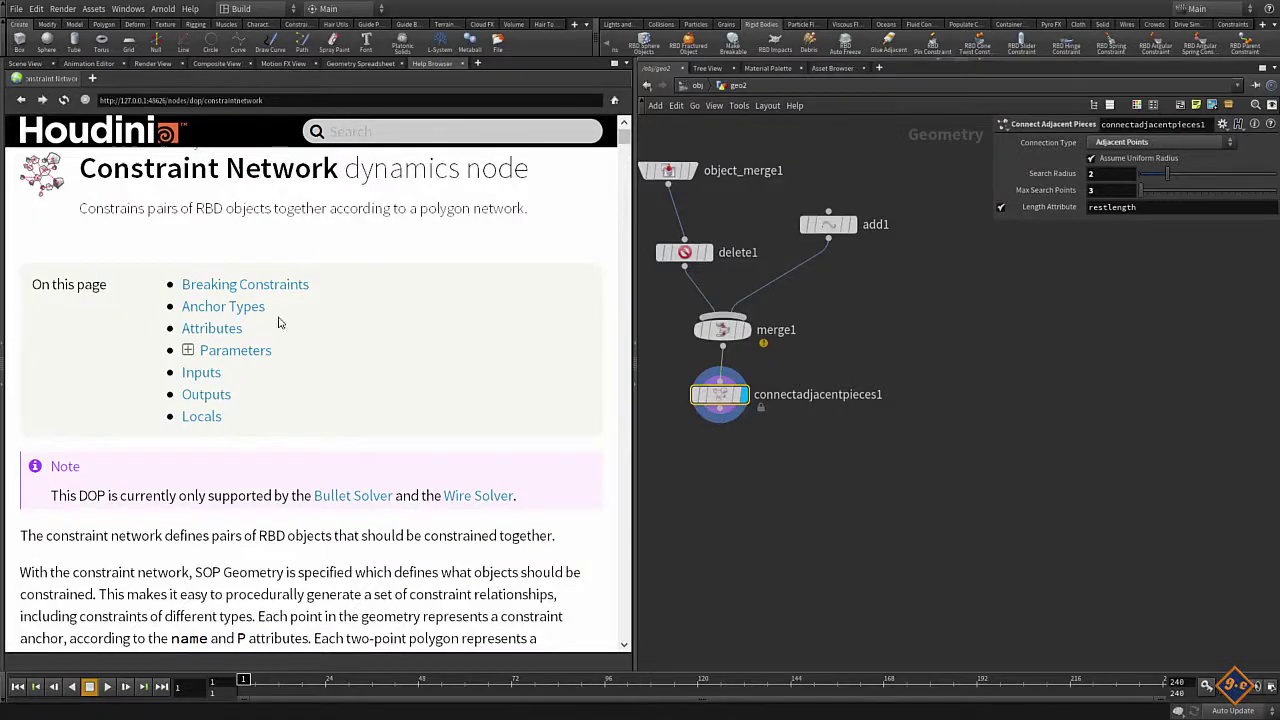
scroll(356, 484, "down", 5)
scroll(338, 470, "down", 5)
scroll(337, 470, "down", 10)
scroll(337, 468, "up", 5)
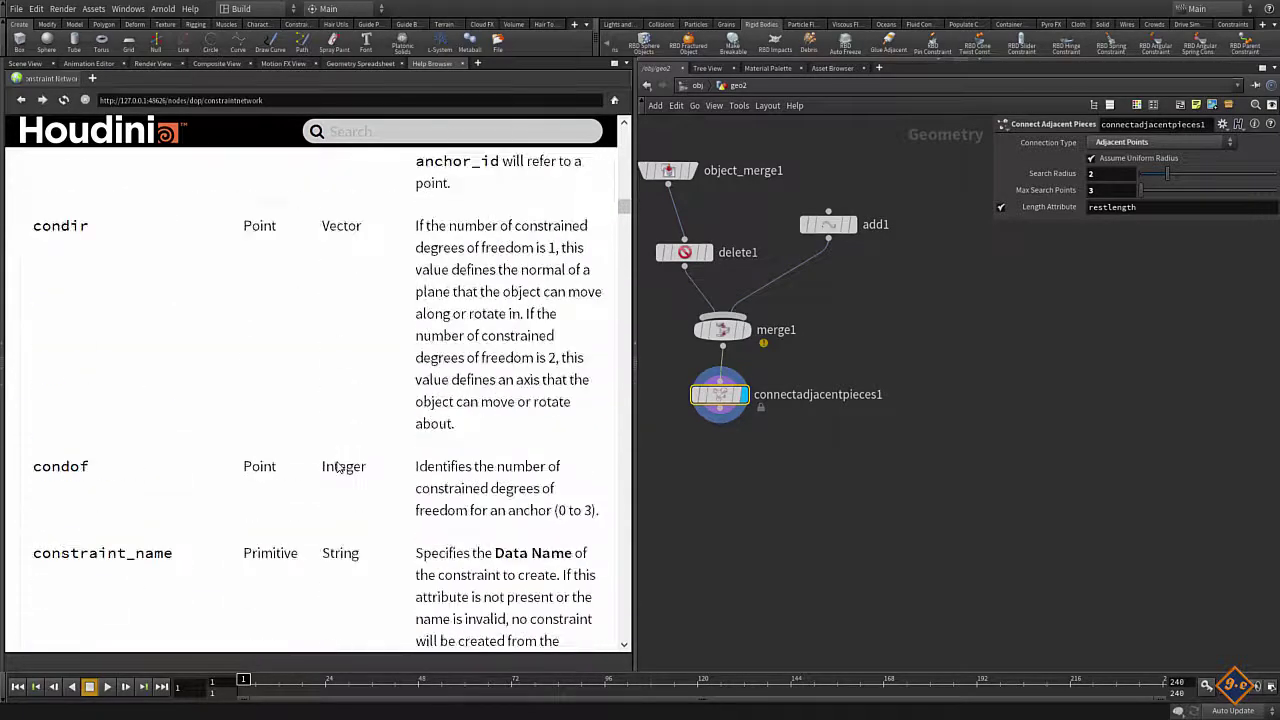
scroll(337, 467, "up", 3)
scroll(337, 467, "up", 5)
scroll(337, 466, "down", 5)
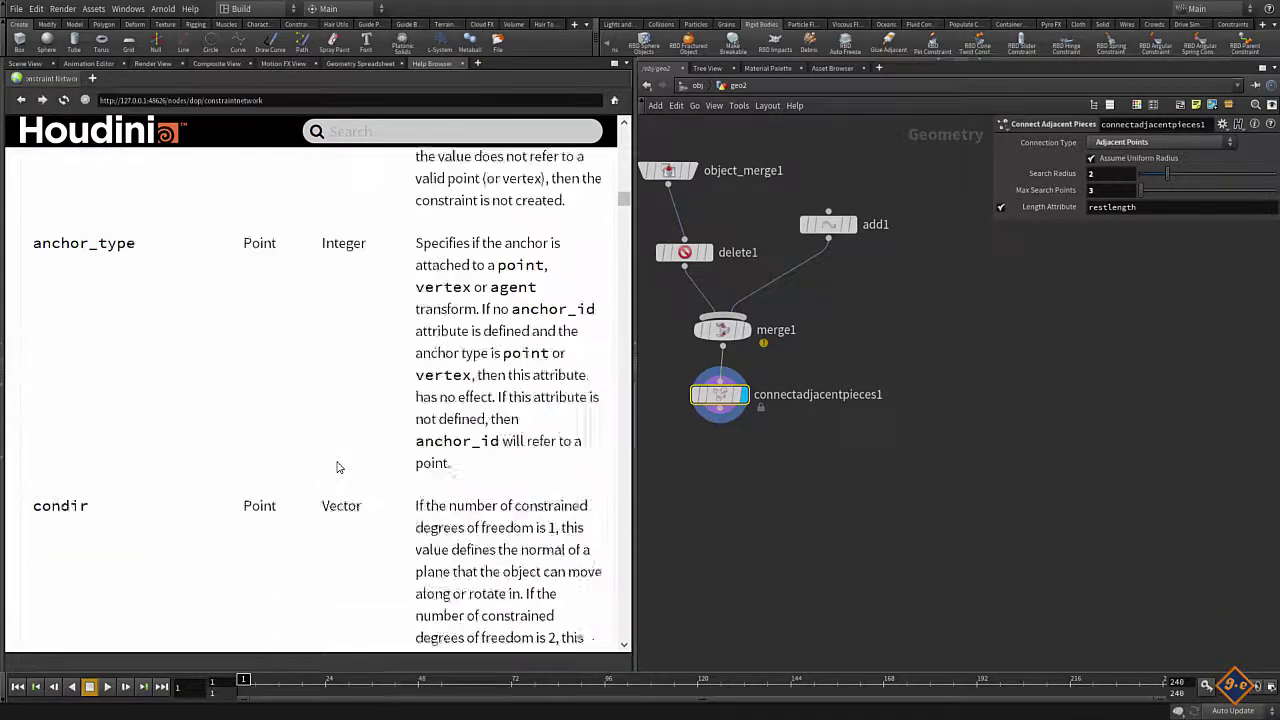
scroll(337, 466, "down", 5)
scroll(310, 400, "down", 3)
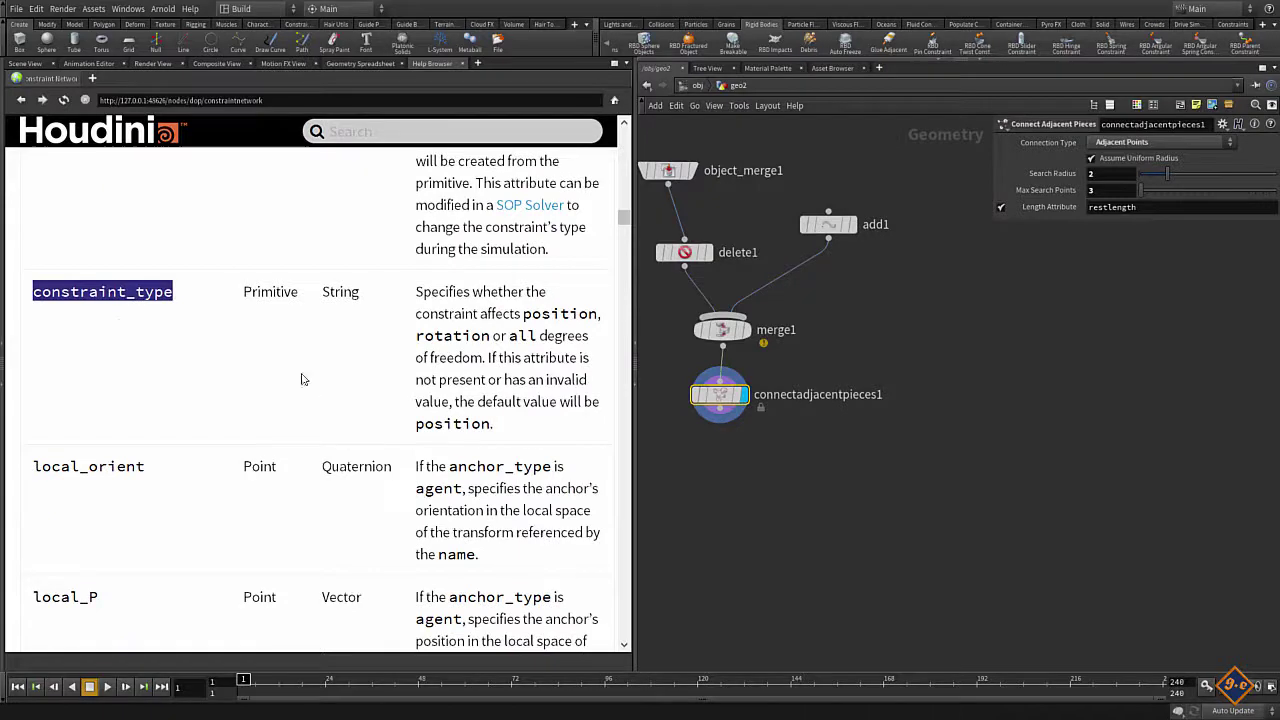
left_click(97, 316)
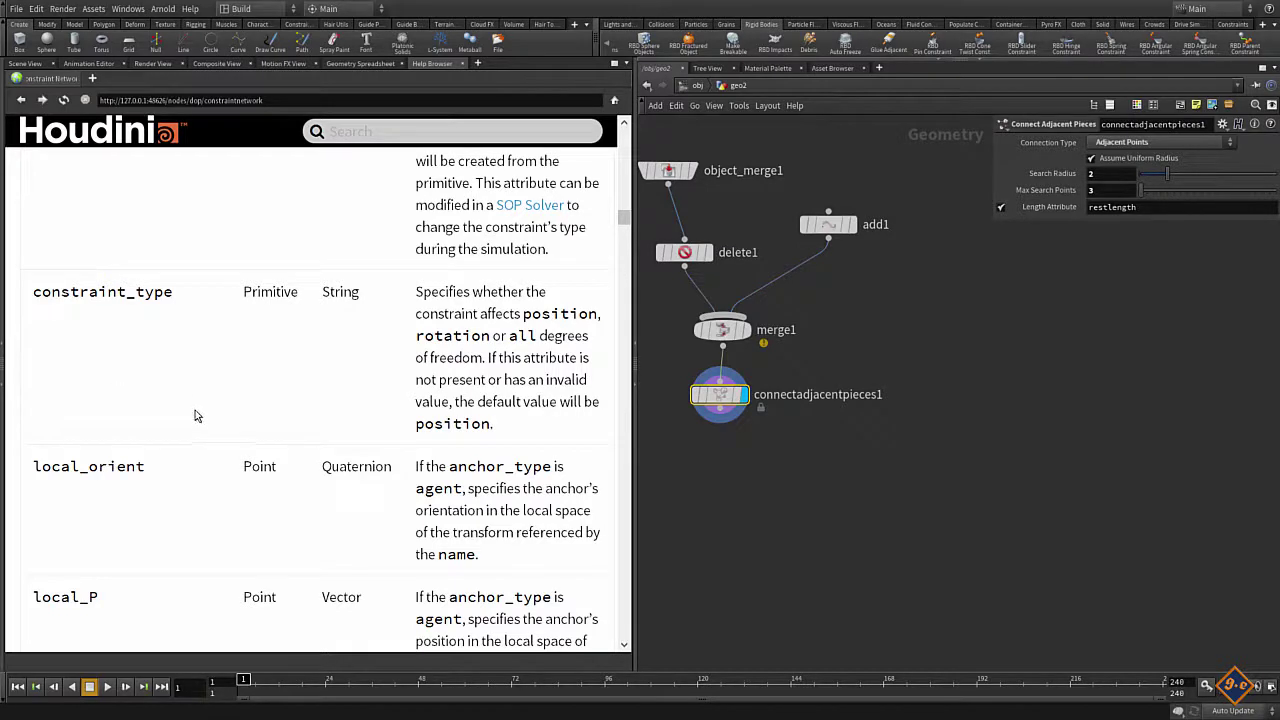
- Select passages of the attribute descriptions on the Constraint Network help page
left_click_drag(540, 313, 575, 318)
left_click(432, 413)
scroll(390, 398, "up", 1)
scroll(390, 398, "up", 2)
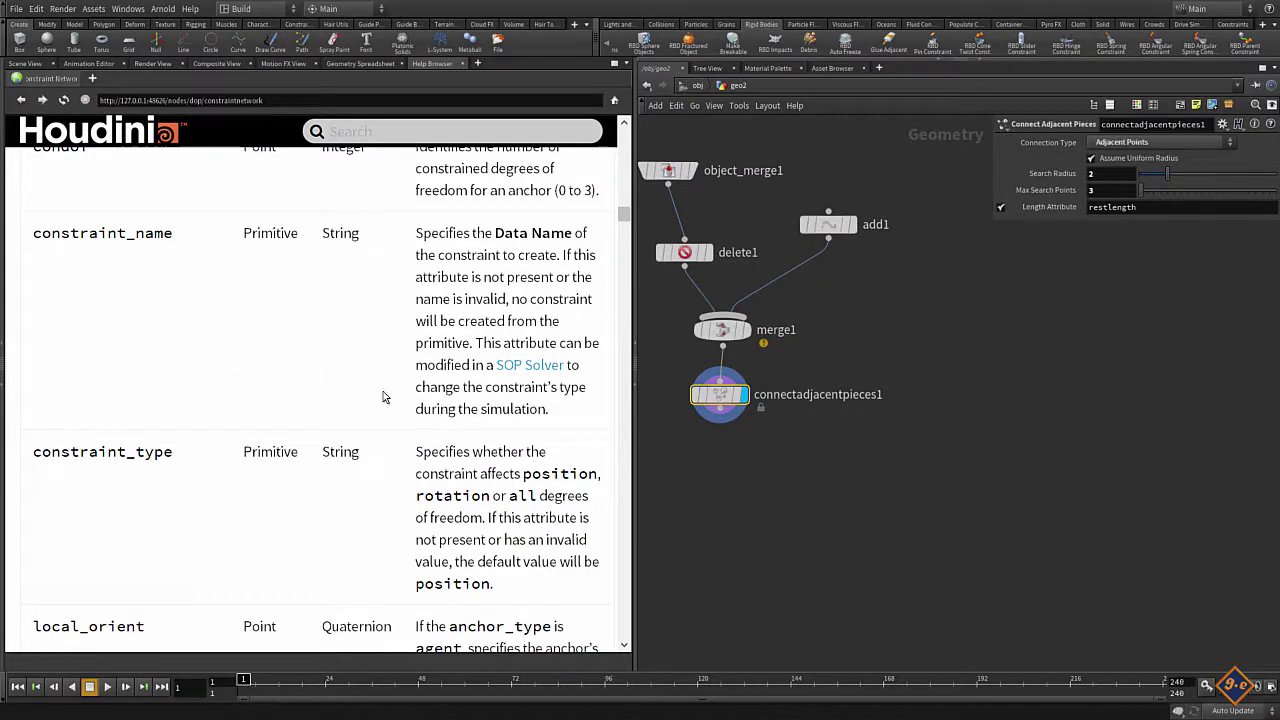
left_click_drag(530, 246, 574, 246)
left_click(527, 304)
left_click_drag(72, 240, 160, 240)
key("ctrl+c")
left_click(160, 240)
- Add an Attribute Wrangle below connectadjacentpieces1 and make it the displayed node
left_click(719, 414)
key("Tab")
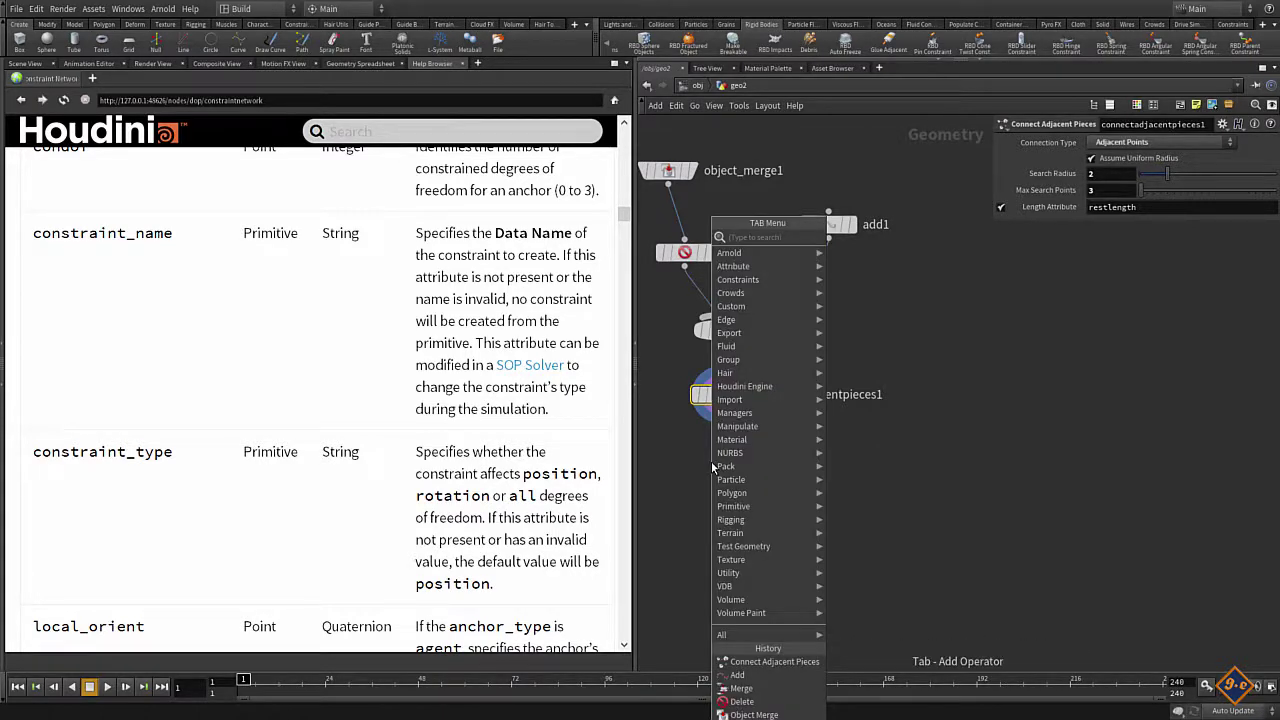
type("pr")
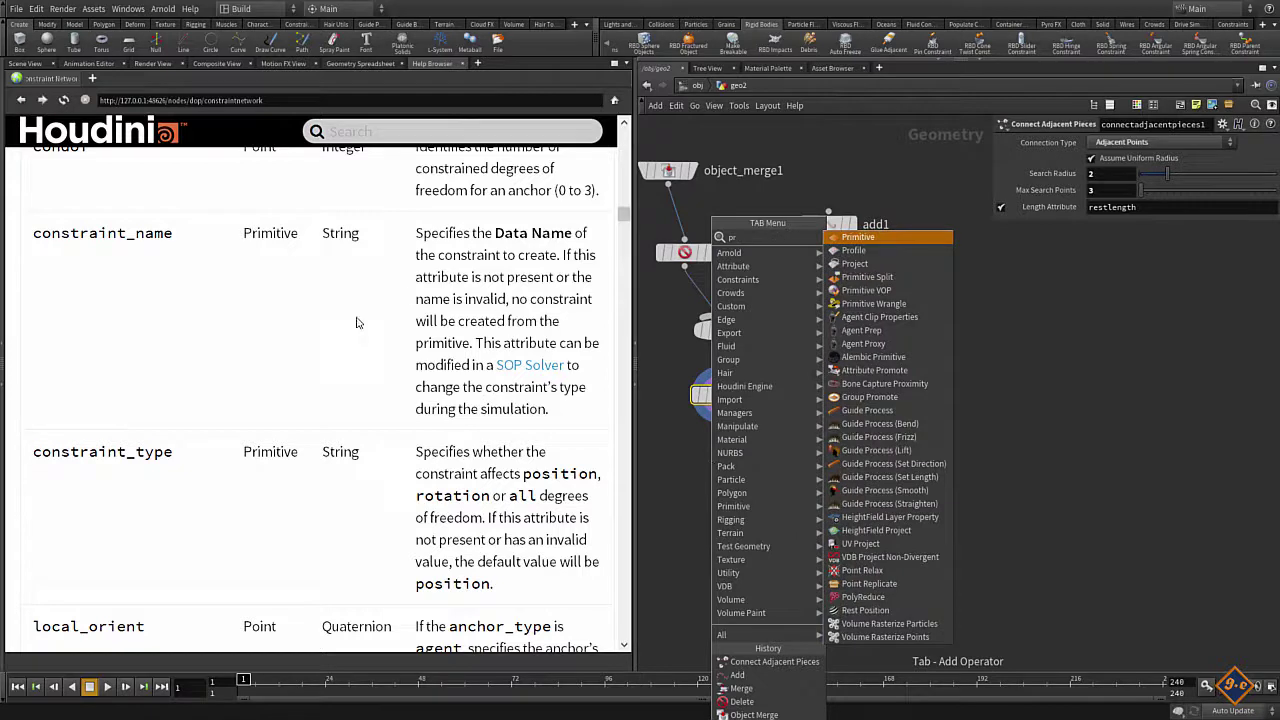
left_click_drag(240, 236, 255, 243)
left_click(255, 243)
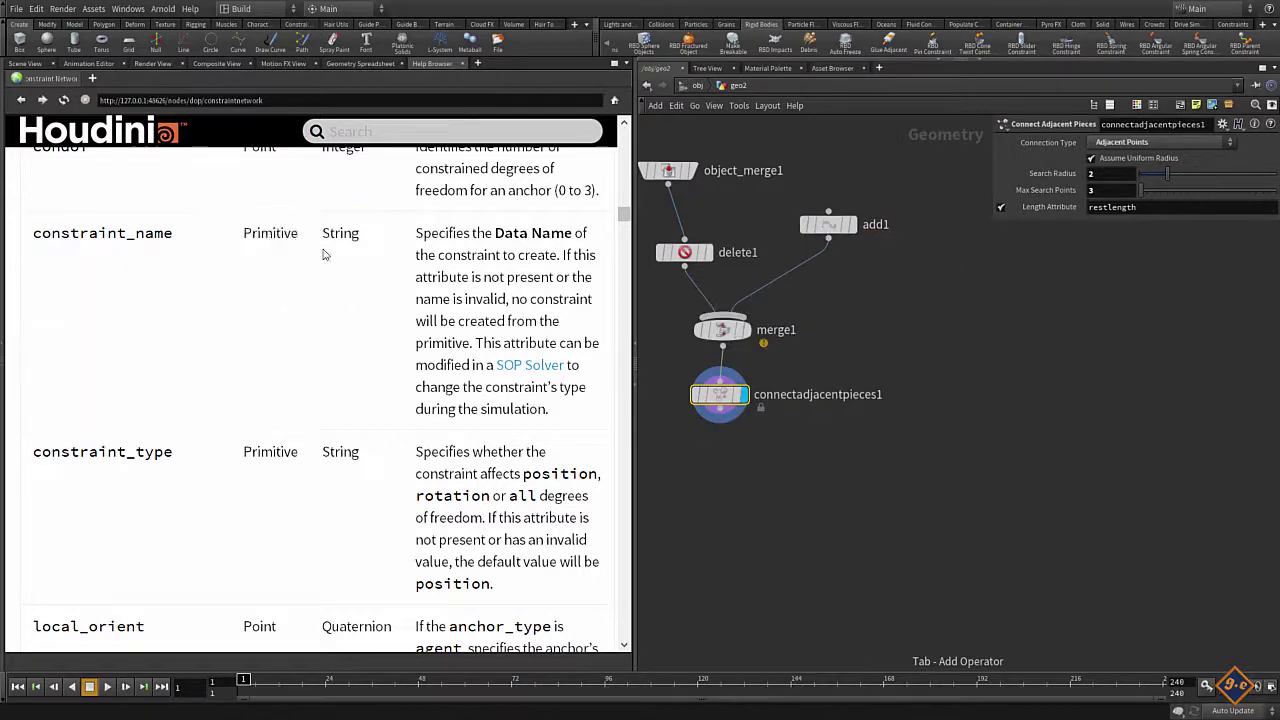
left_click(720, 415)
key("Tab")
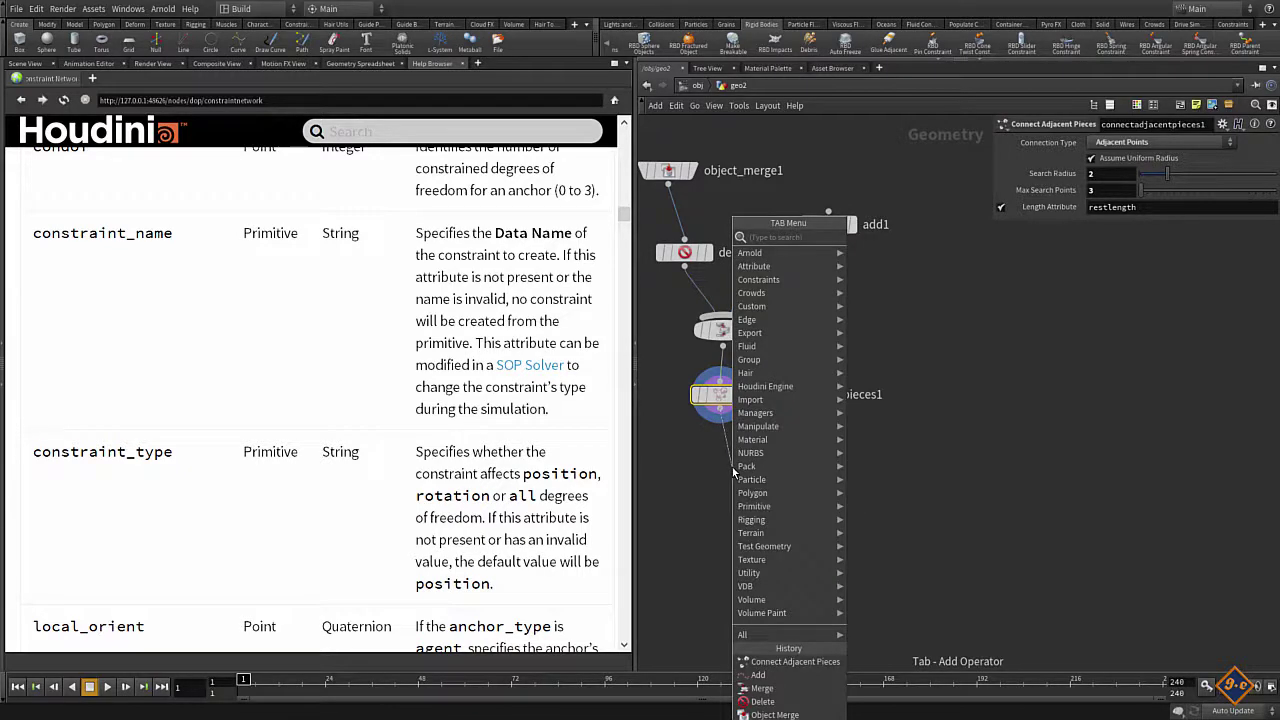
left_click(732, 467)
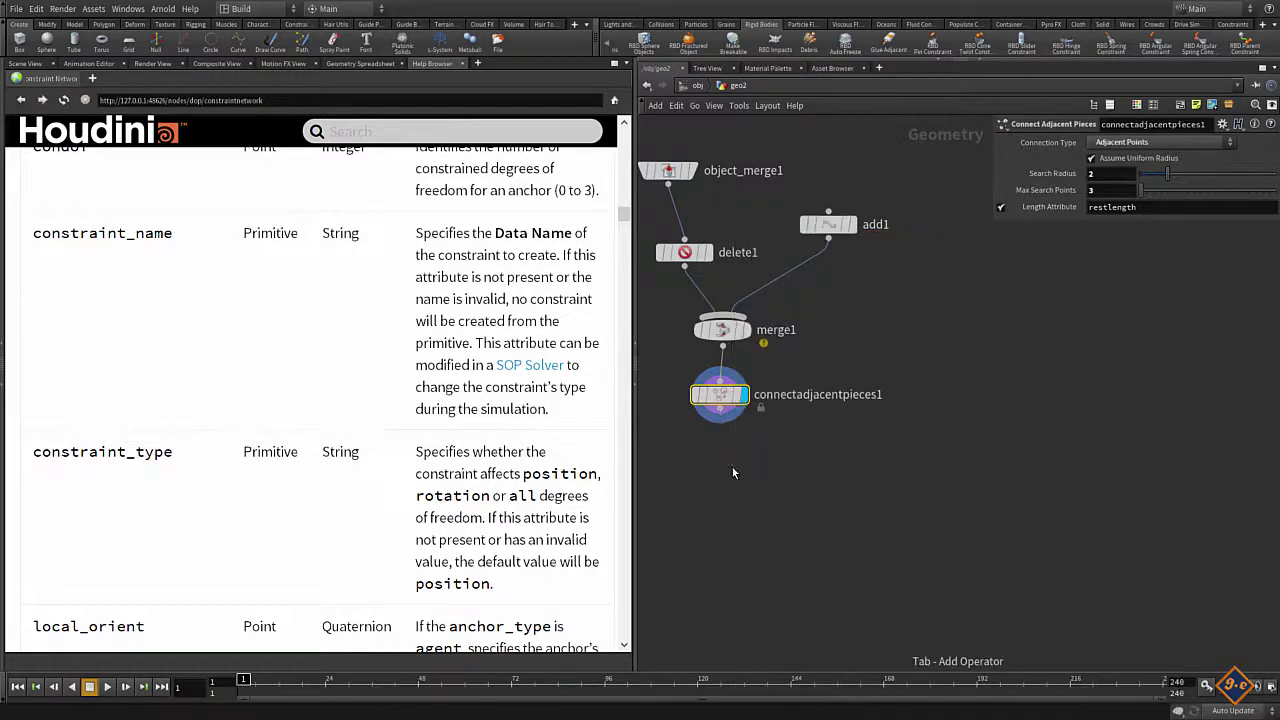
left_click(757, 470)
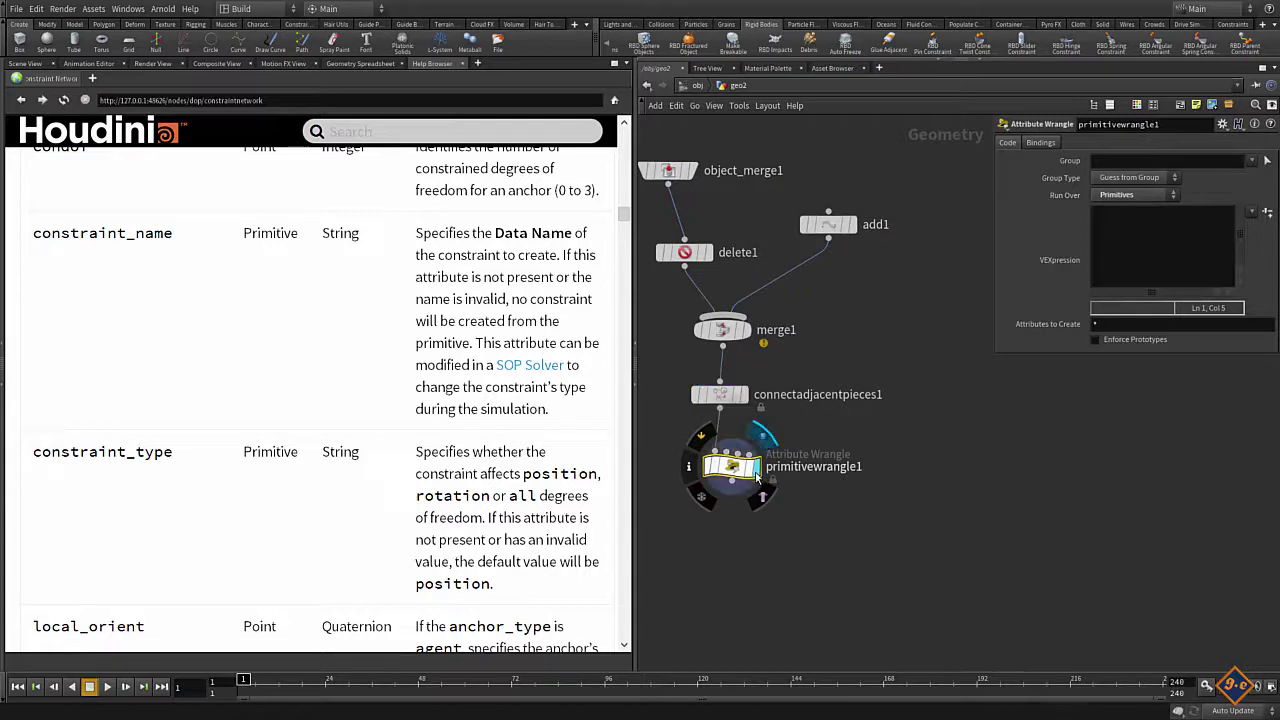
- Paste the constraint_name and constraint_type attribute names onto two lines of the wrangle code
double_click(113, 235)
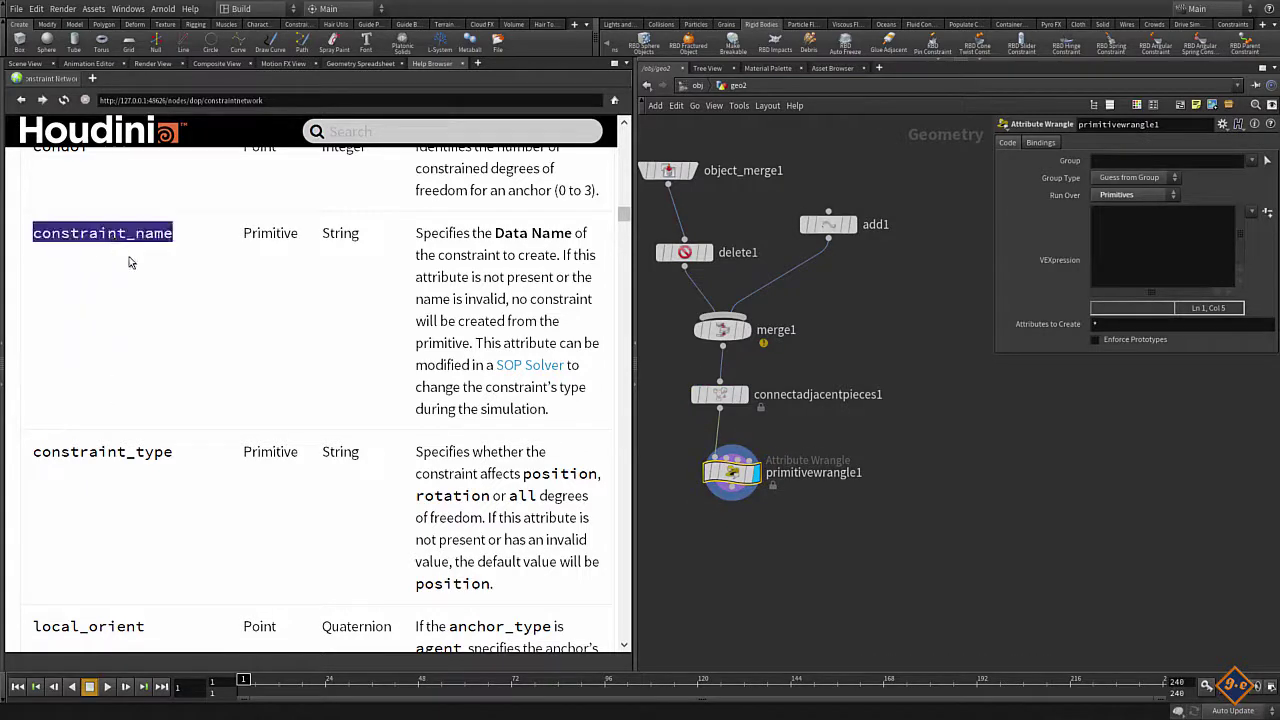
key("ctrl+v")
double_click(102, 452)
key("ctrl+c")
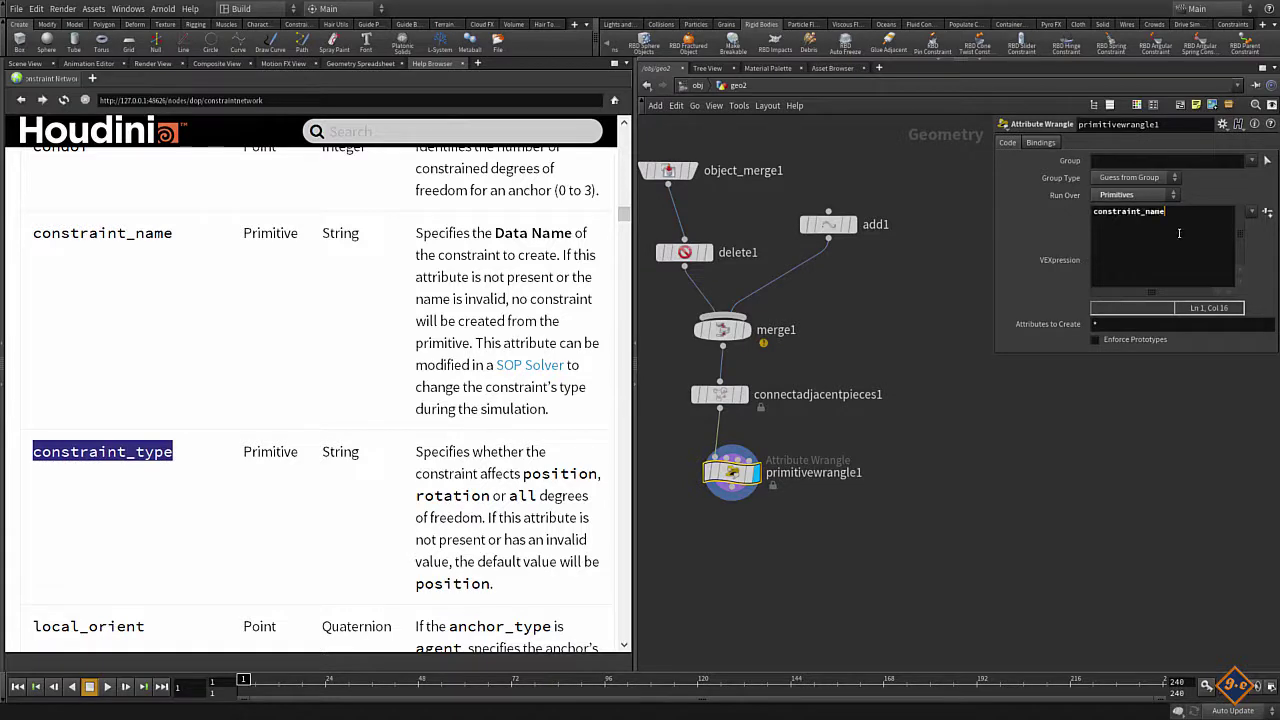
key("Return")
key("ctrl+v")
left_click_drag(993, 357, 964, 462)
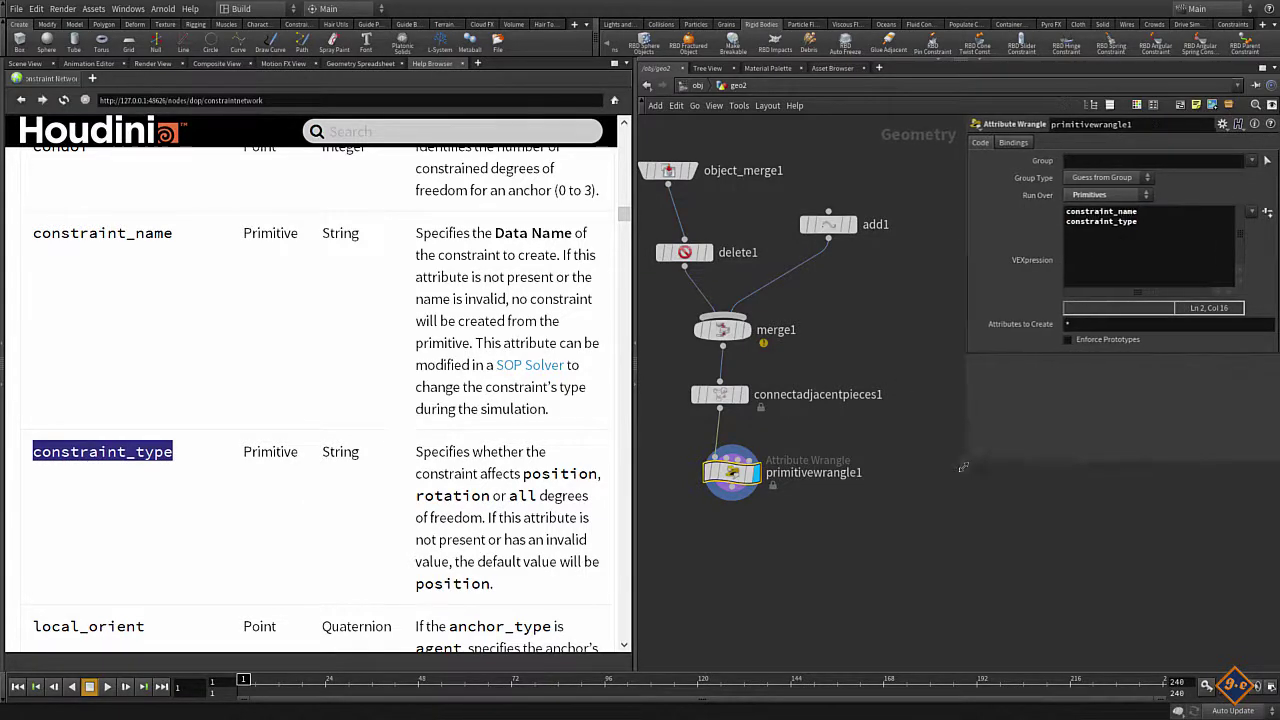
- Complete the VEX as s@constraint_name="yaylanma"; and s@constraint_type="position"; and apply it
left_click(1064, 211)
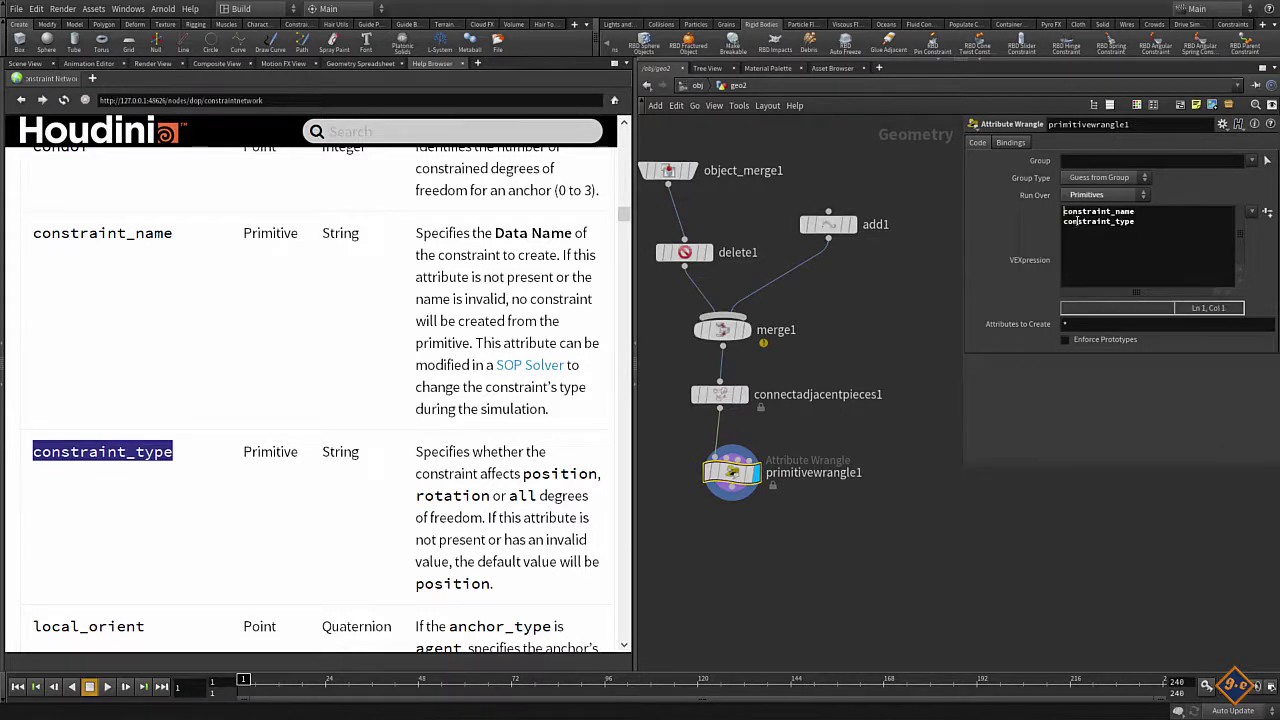
type("s@")
type("s@")
left_click(1168, 214)
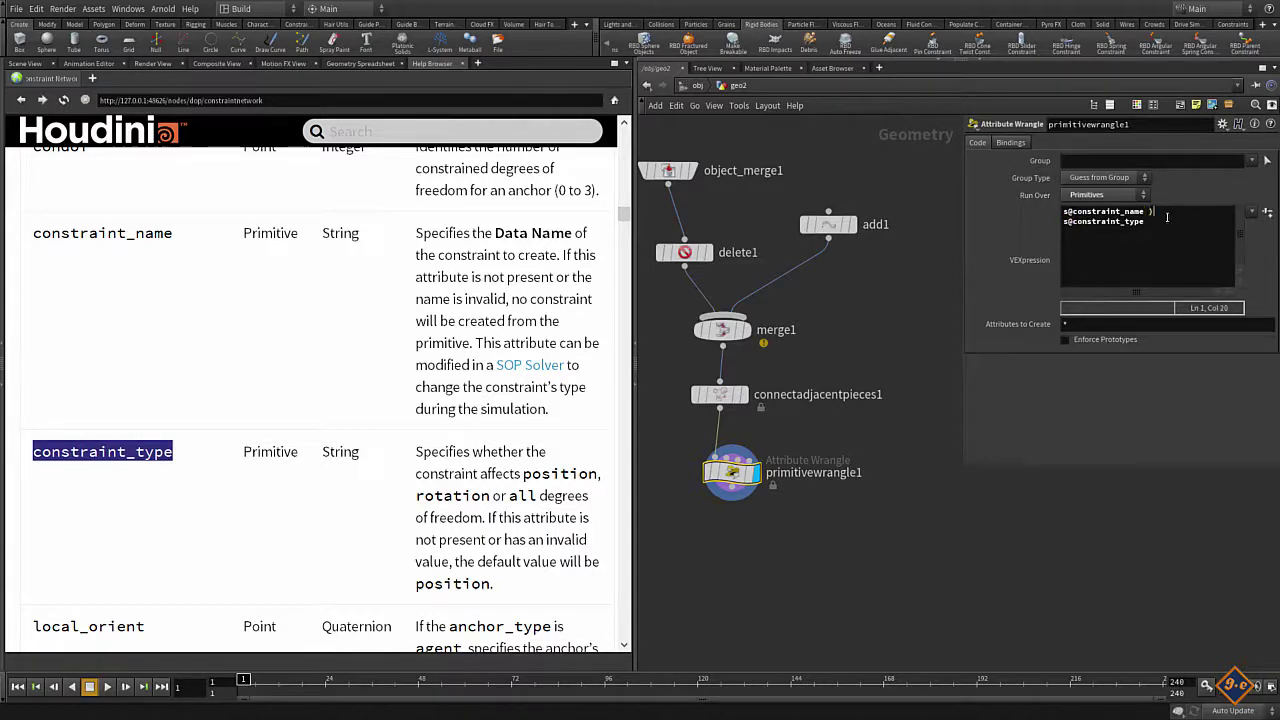
key("BackSpace")
key("BackSpace")
type("=")
type(" \"\";")
type("\"\"")
key("Return")
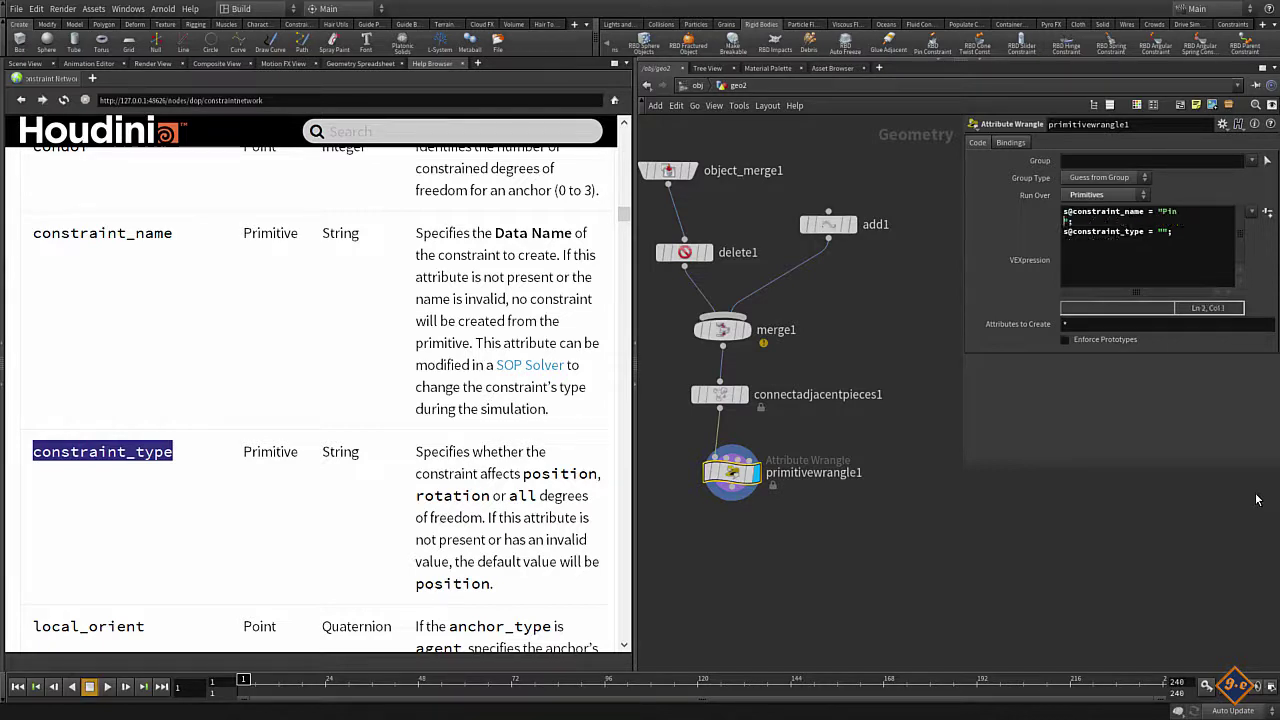
key("BackSpace")
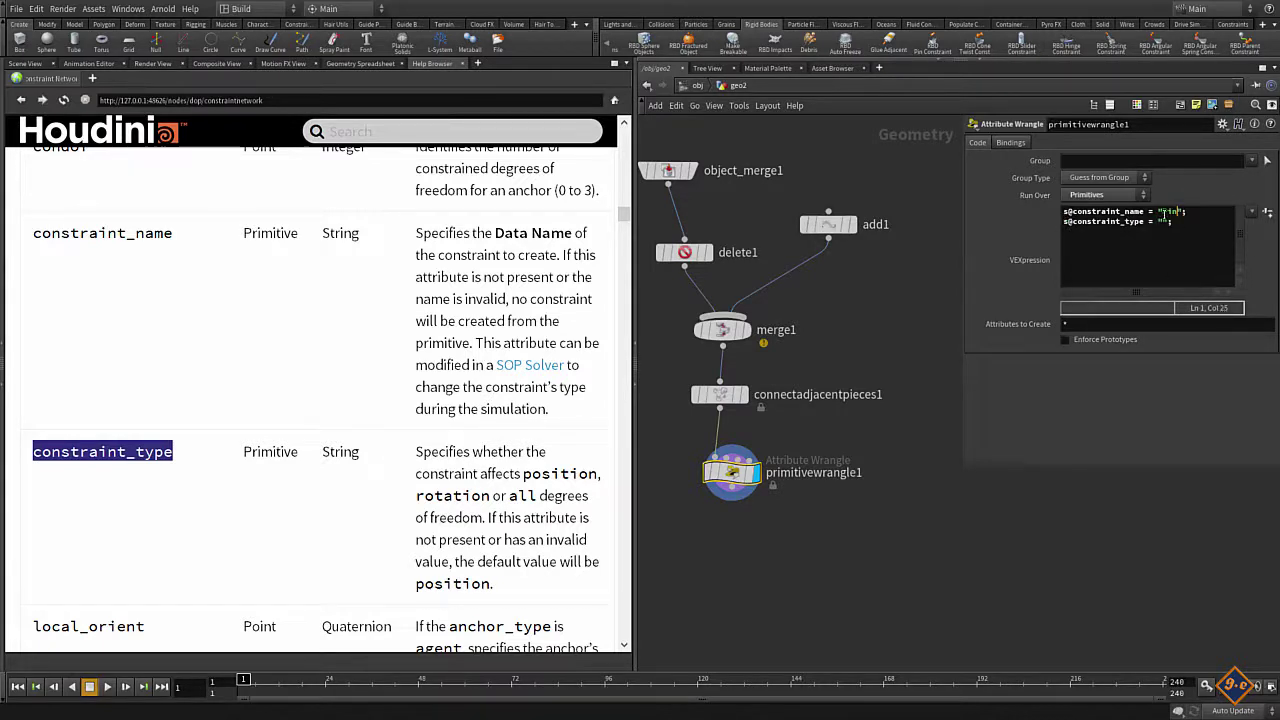
left_click(1174, 224)
type("posi")
key("BackSpace")
key("BackSpace")
key("BackSpace")
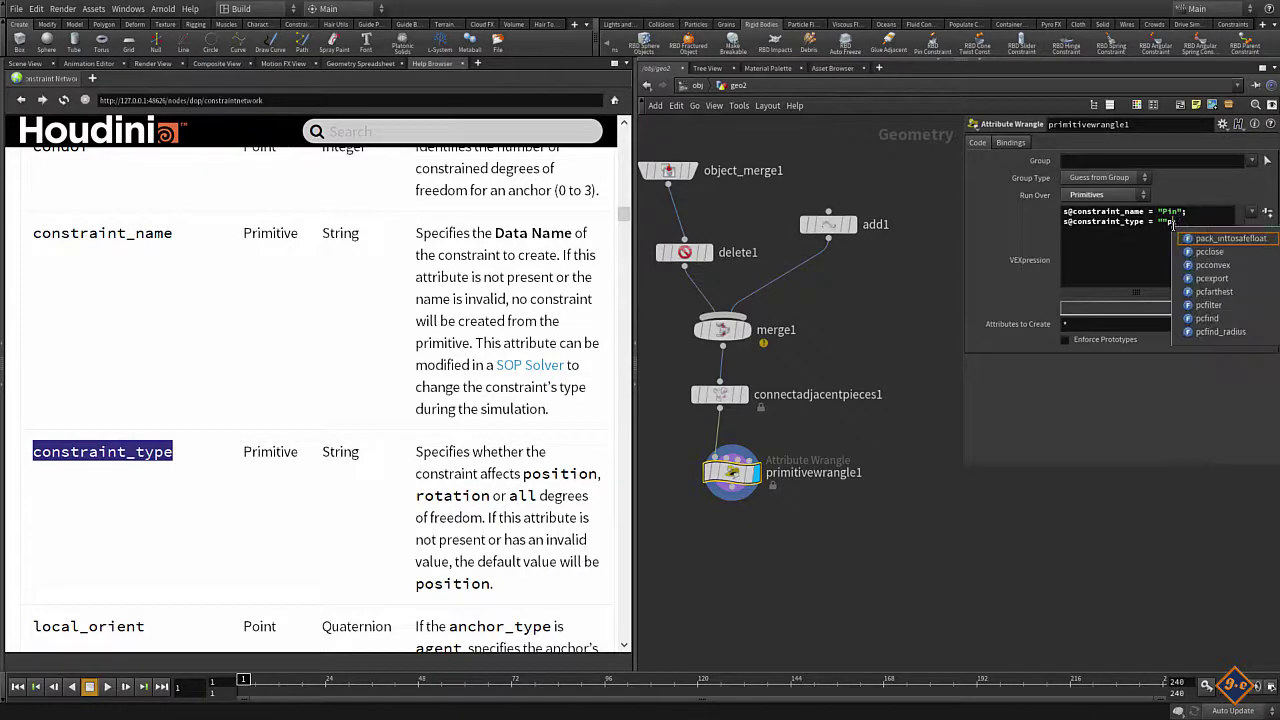
key("BackSpace")
type("pos")
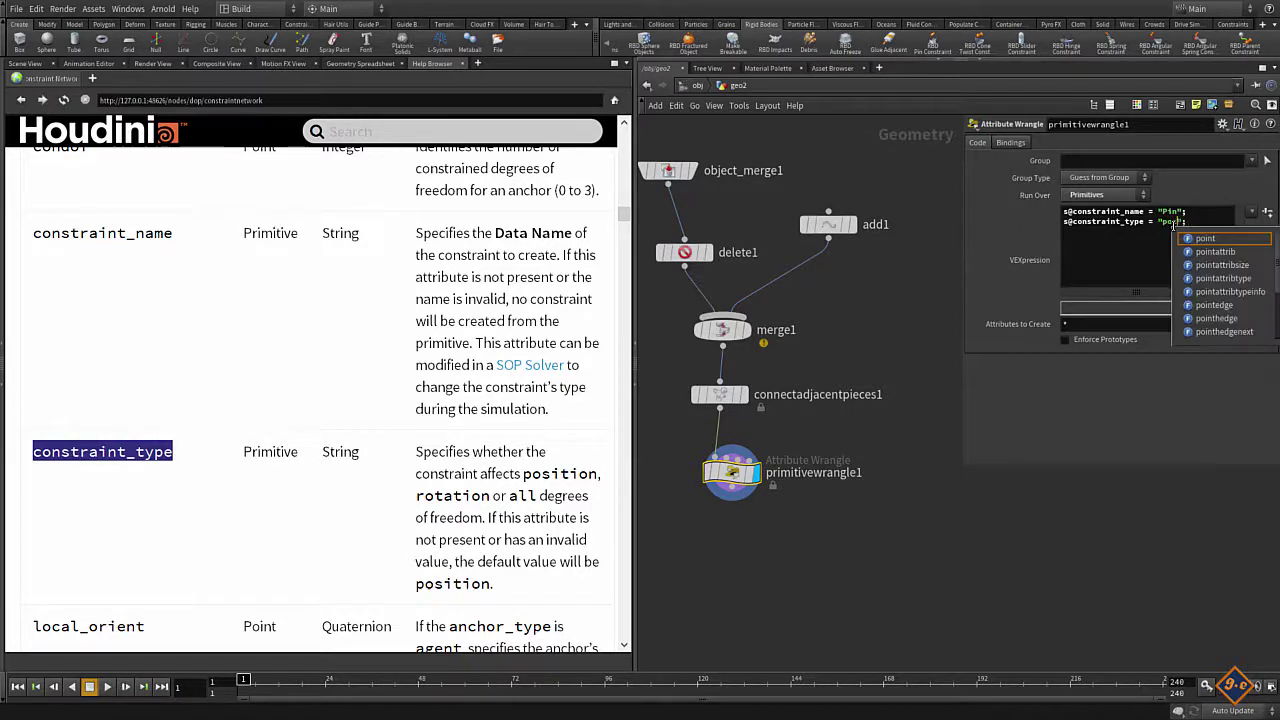
type("ition")
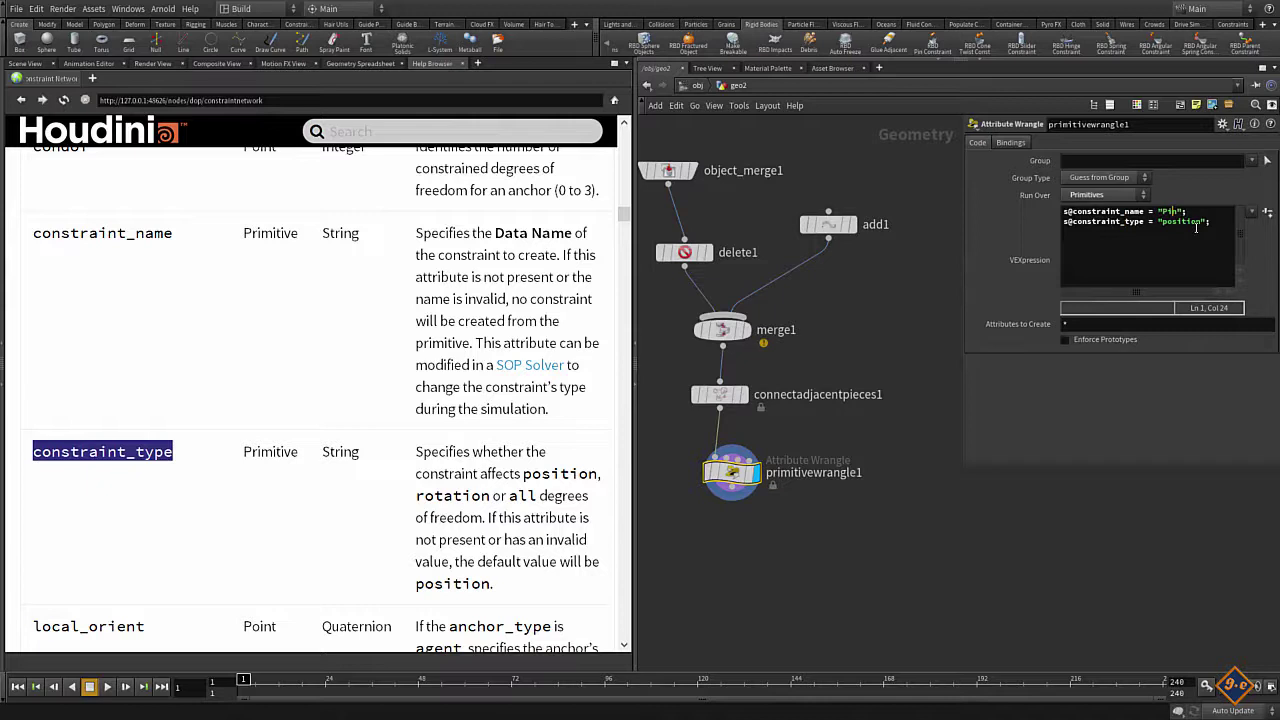
key("BackSpace")
key("BackSpace")
key("BackSpace")
type("y")
type("aylanma")
left_click(1110, 326)
- Add a displayed Null below primitivewrangle1 and rename it OUT
left_click_drag(733, 490, 728, 477)
left_click(728, 478)
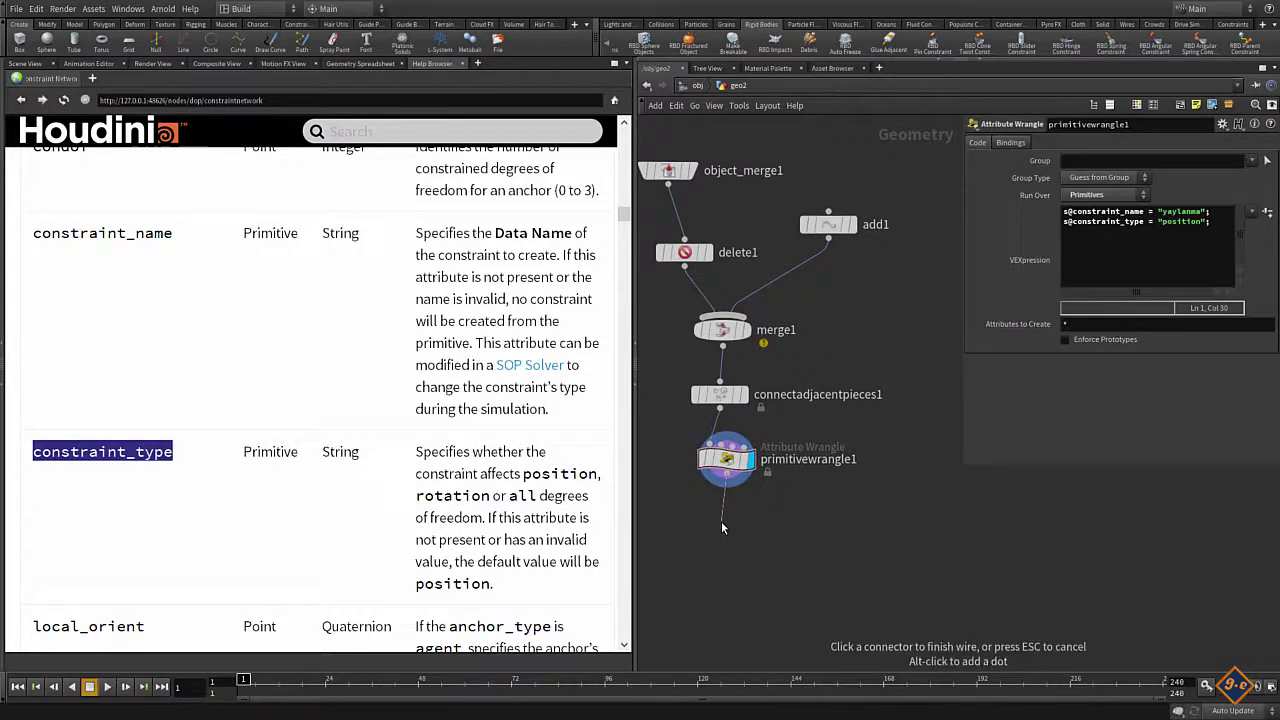
left_click(723, 527)
type("out")
key("Return")
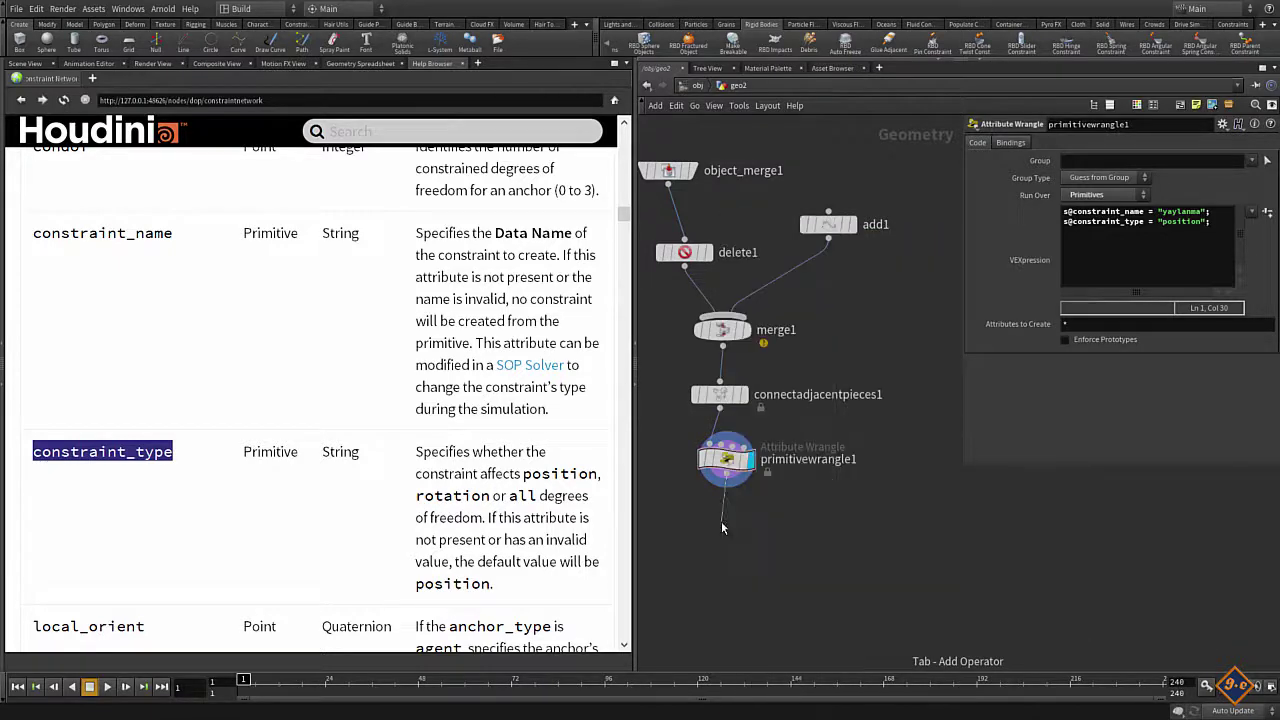
key("Delete")
key("Tab")
type("null")
key("Return")
left_click(727, 527)
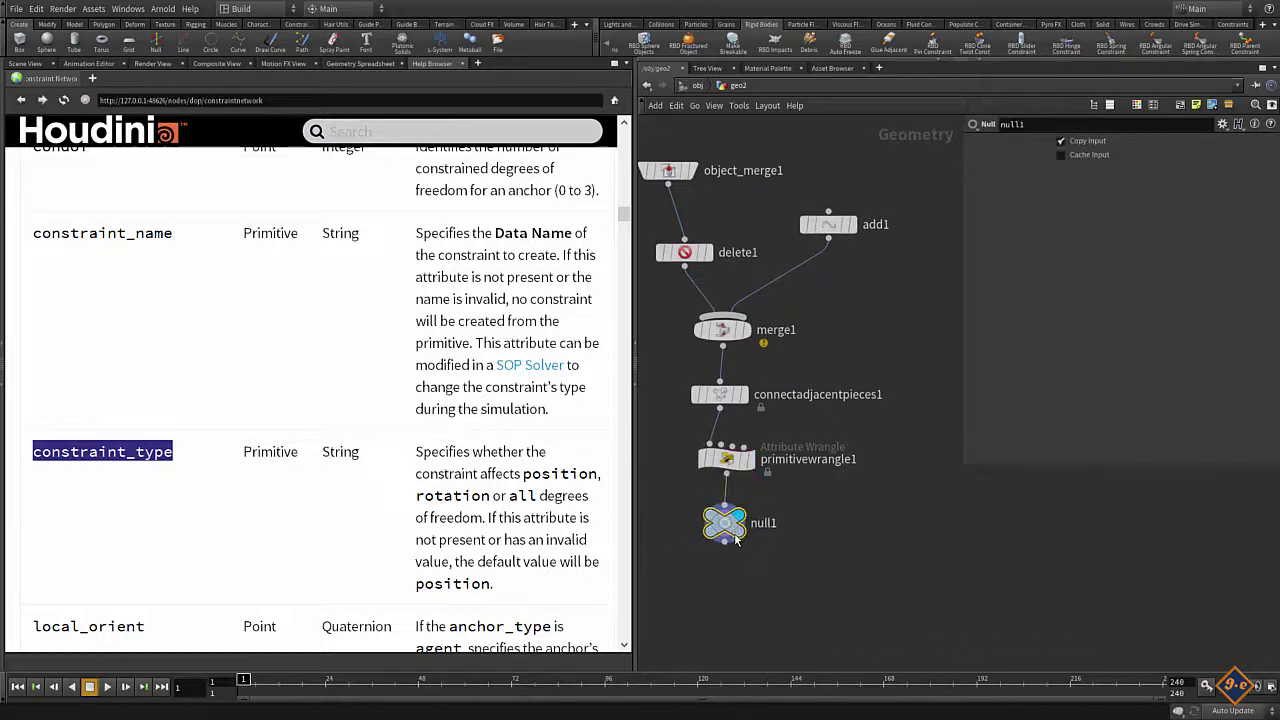
double_click(786, 528)
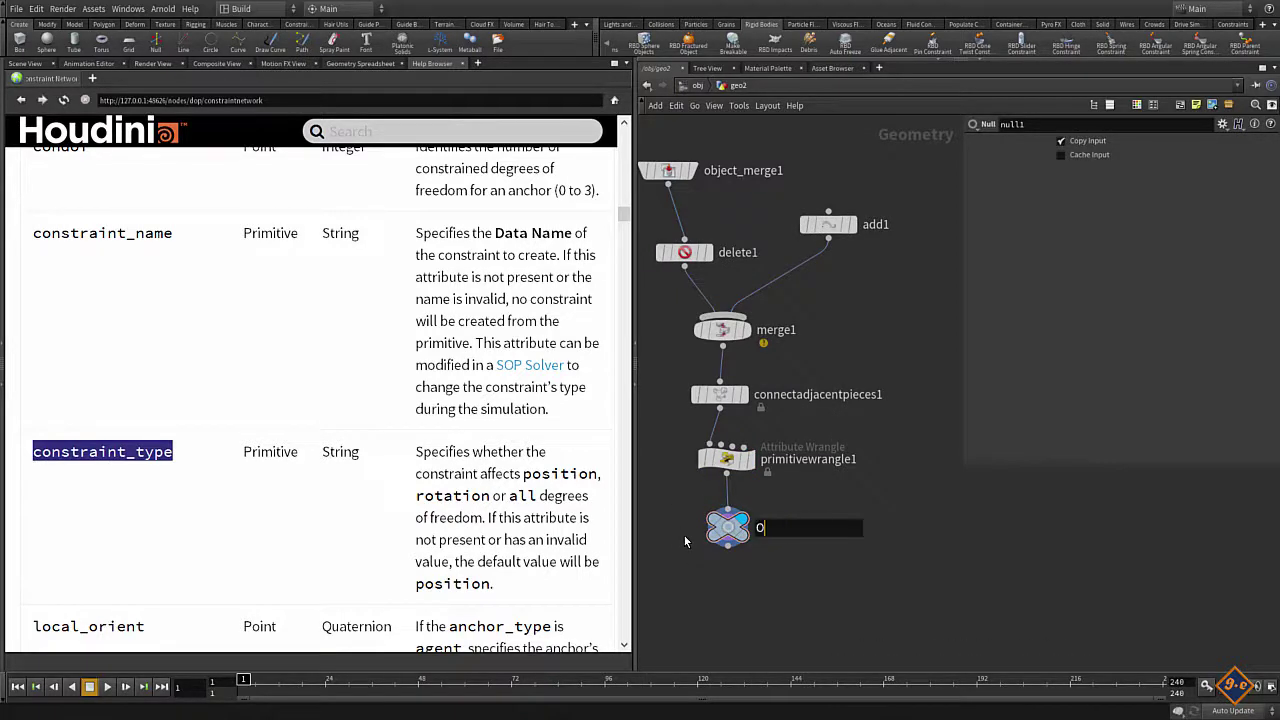
type("OUT")
key("Return")
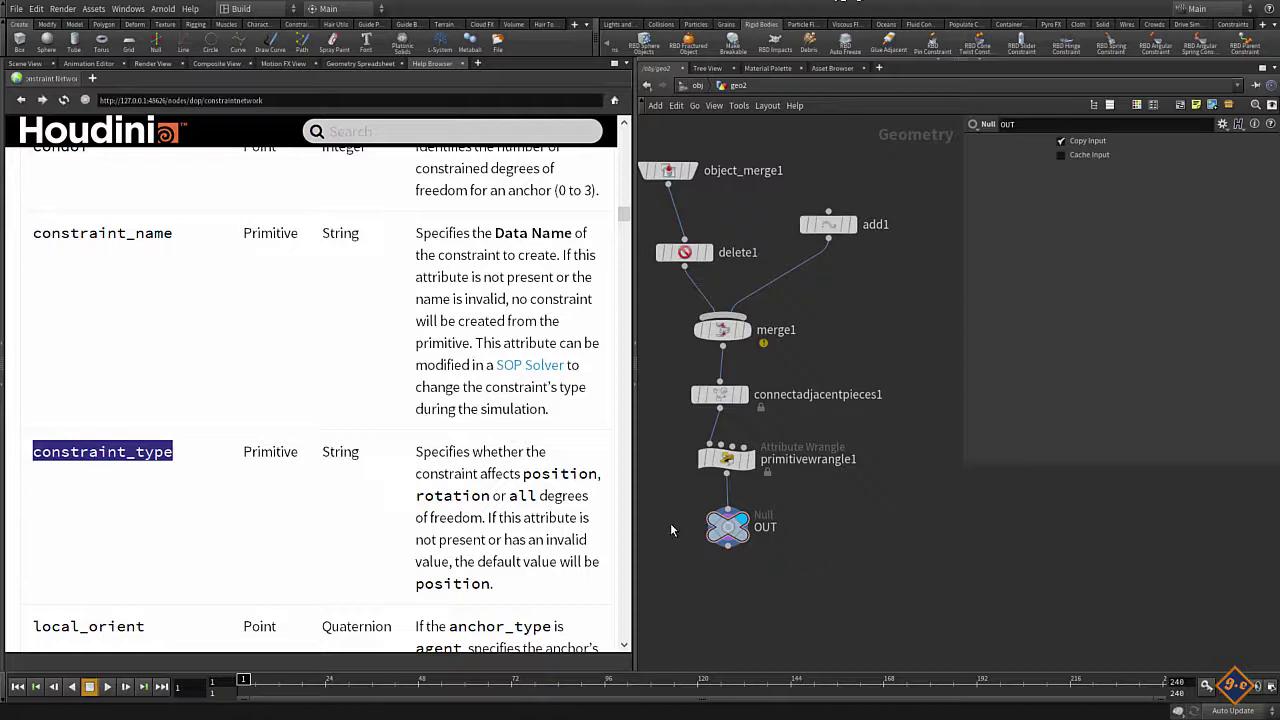
- Check the constraint_type values in the Geometry Spreadsheet, then return to the Scene View
left_click(365, 64)
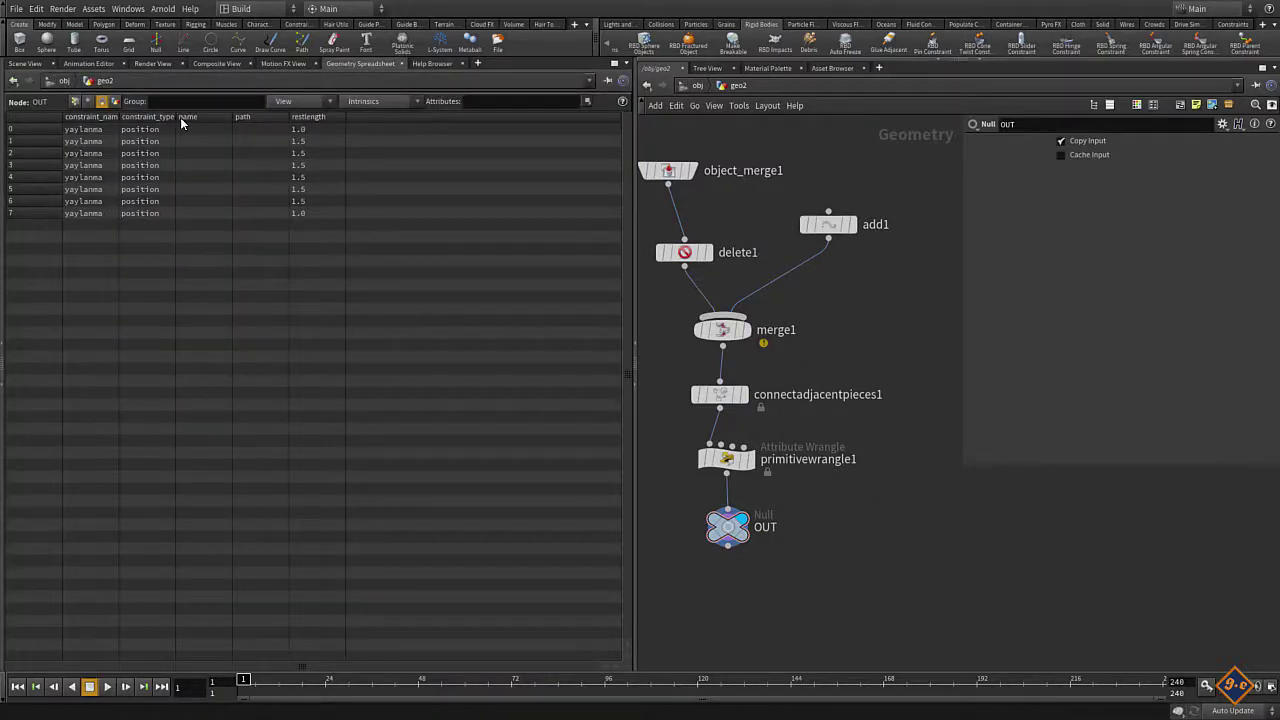
left_click(145, 165)
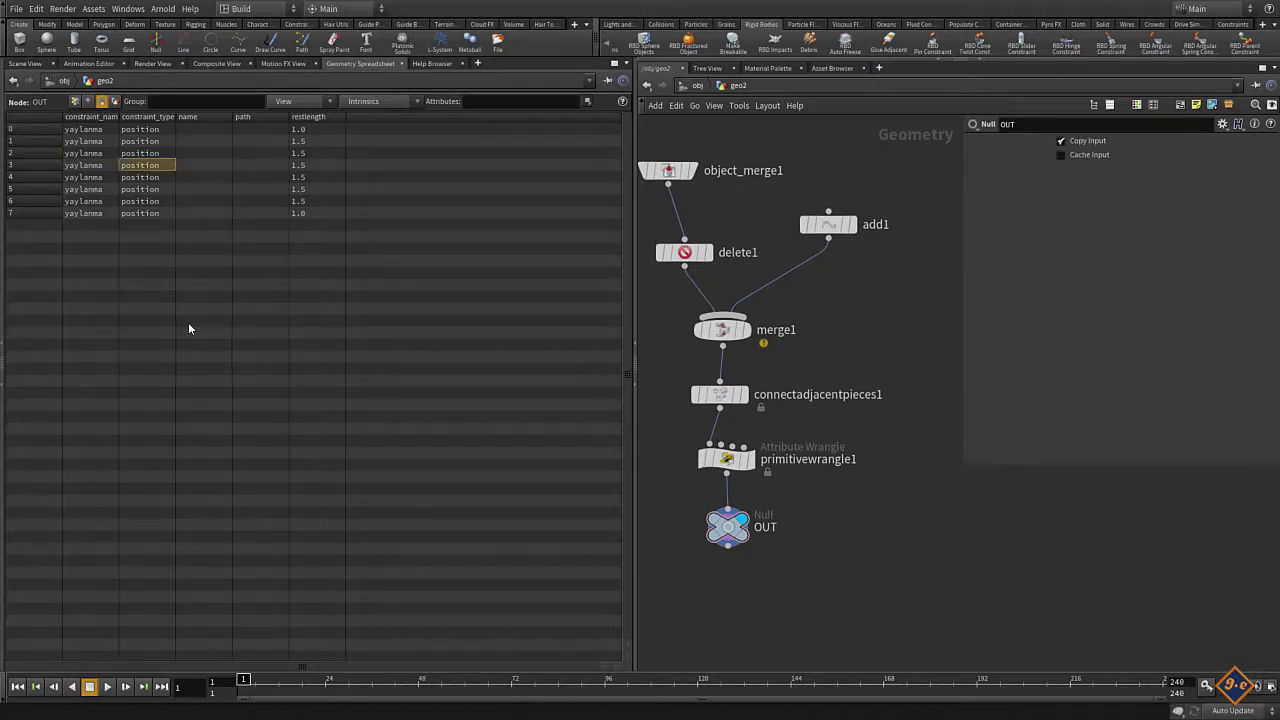
left_click(718, 458)
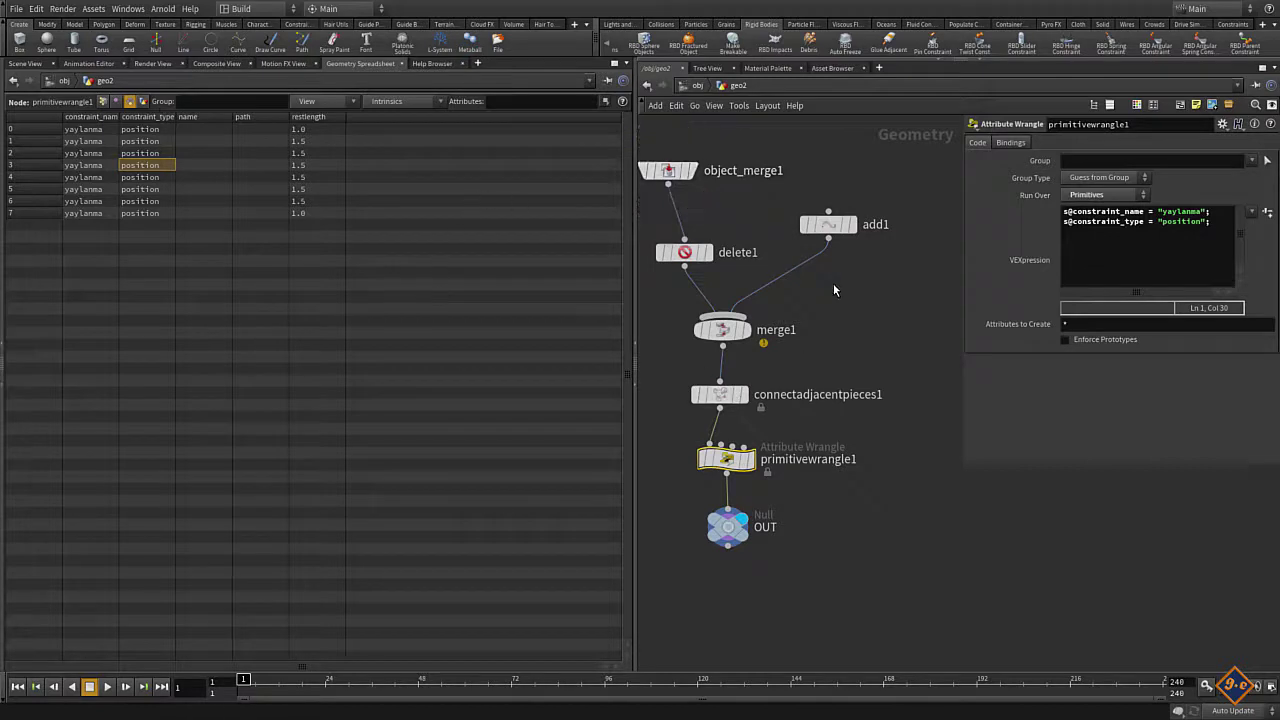
key("h")
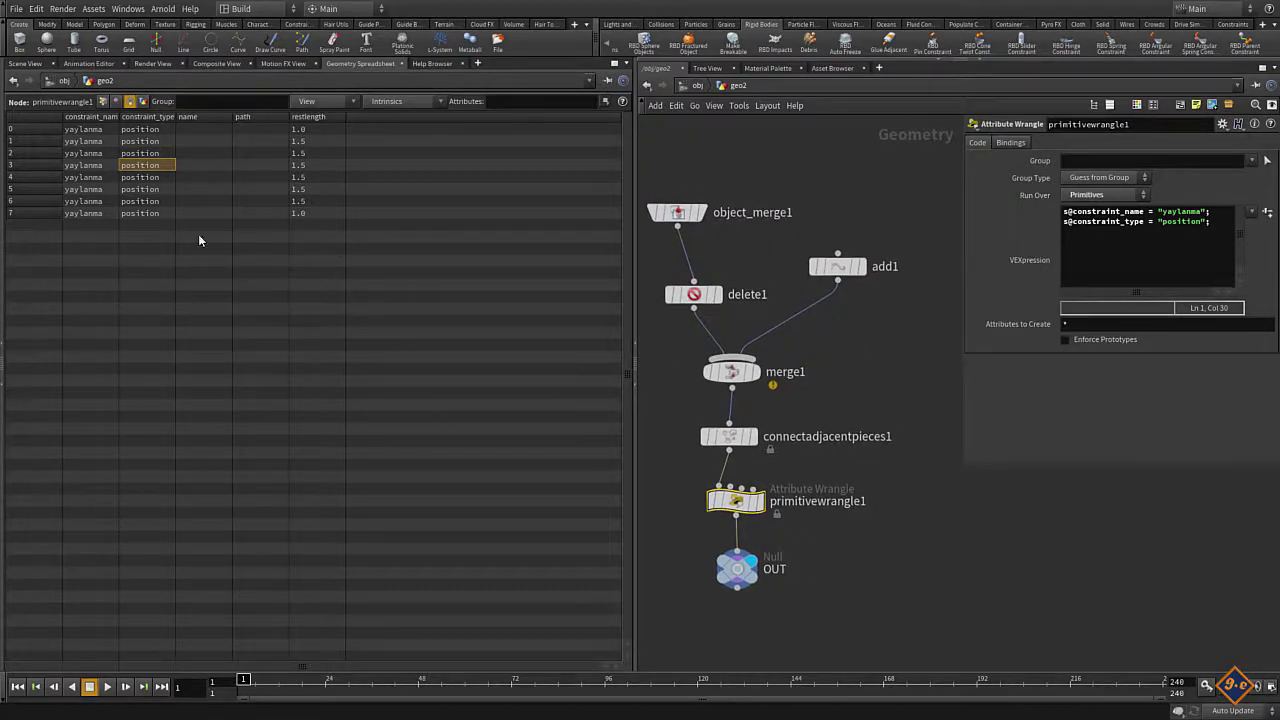
left_click(27, 63)
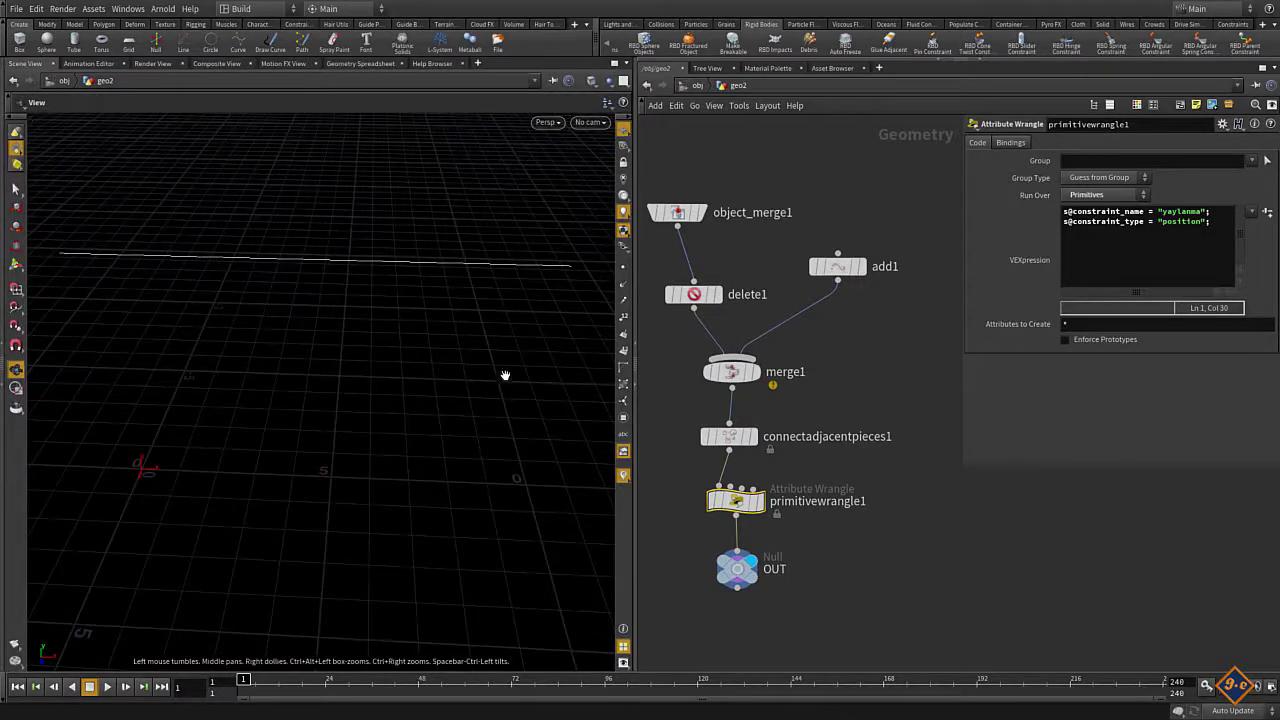
- Create a DOP Network (dopnet1) at the object level below geo1 and geo2, and go inside it
key("h")
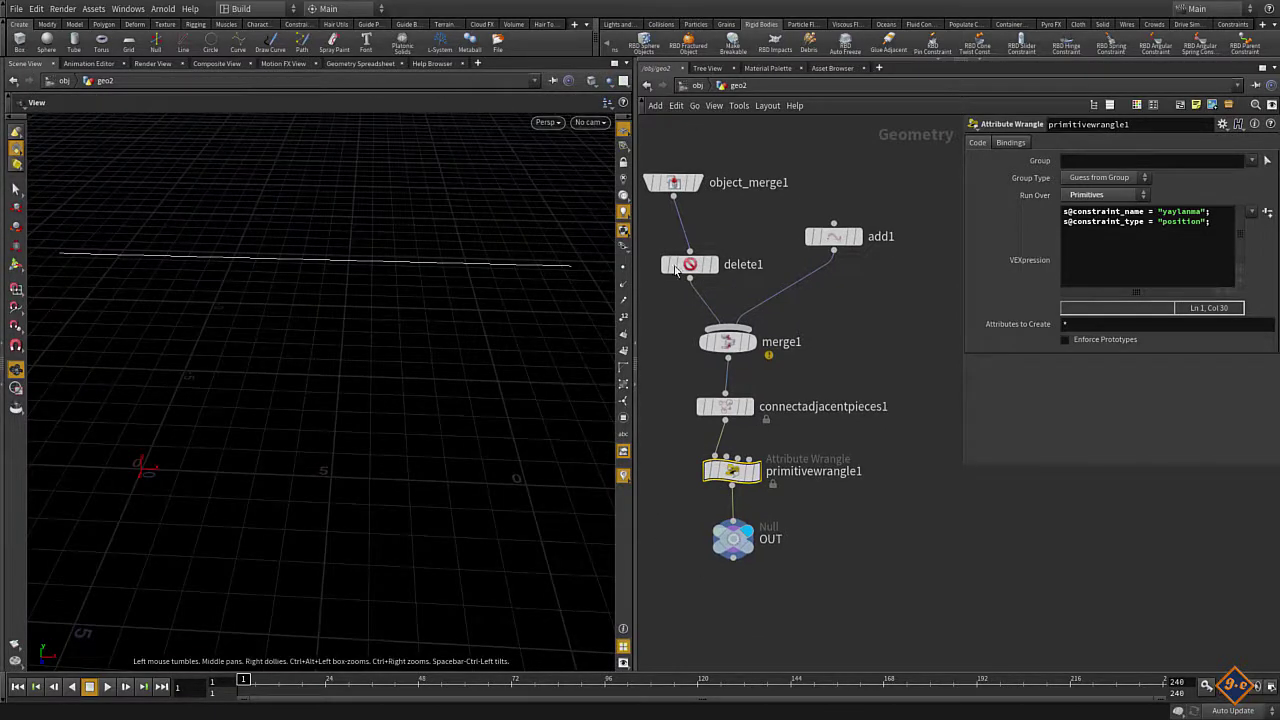
key("u")
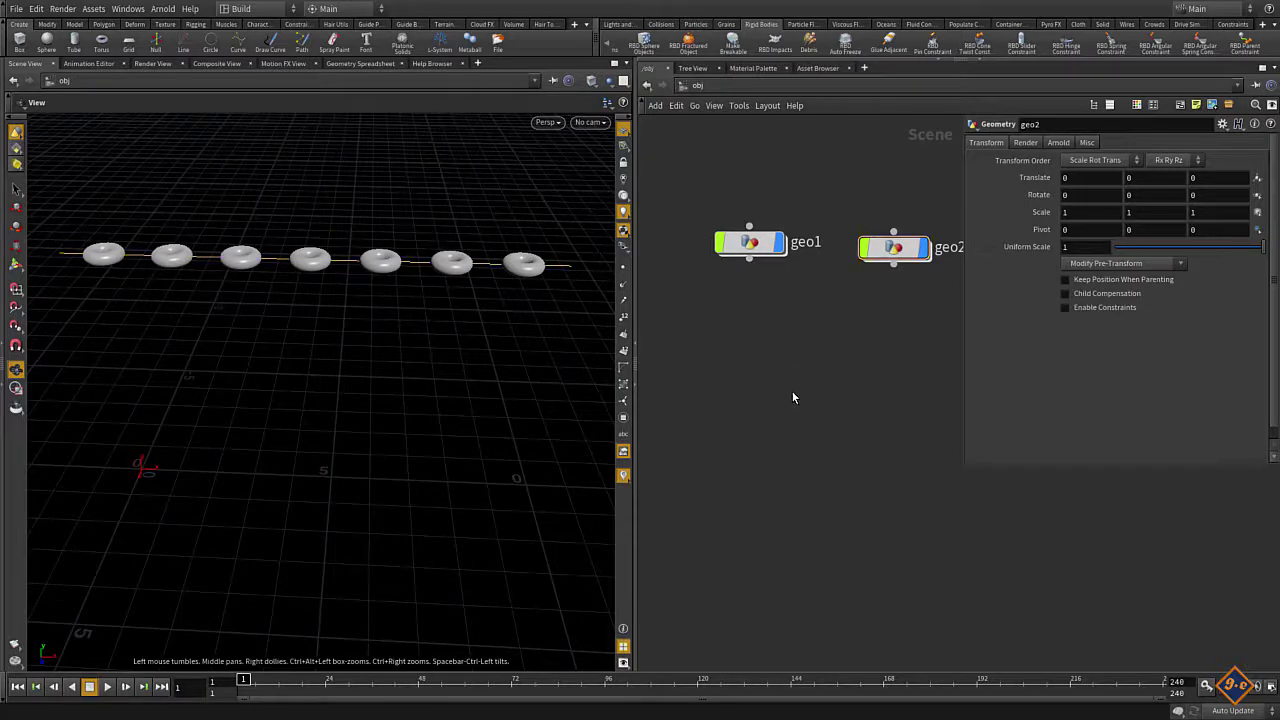
key("Tab")
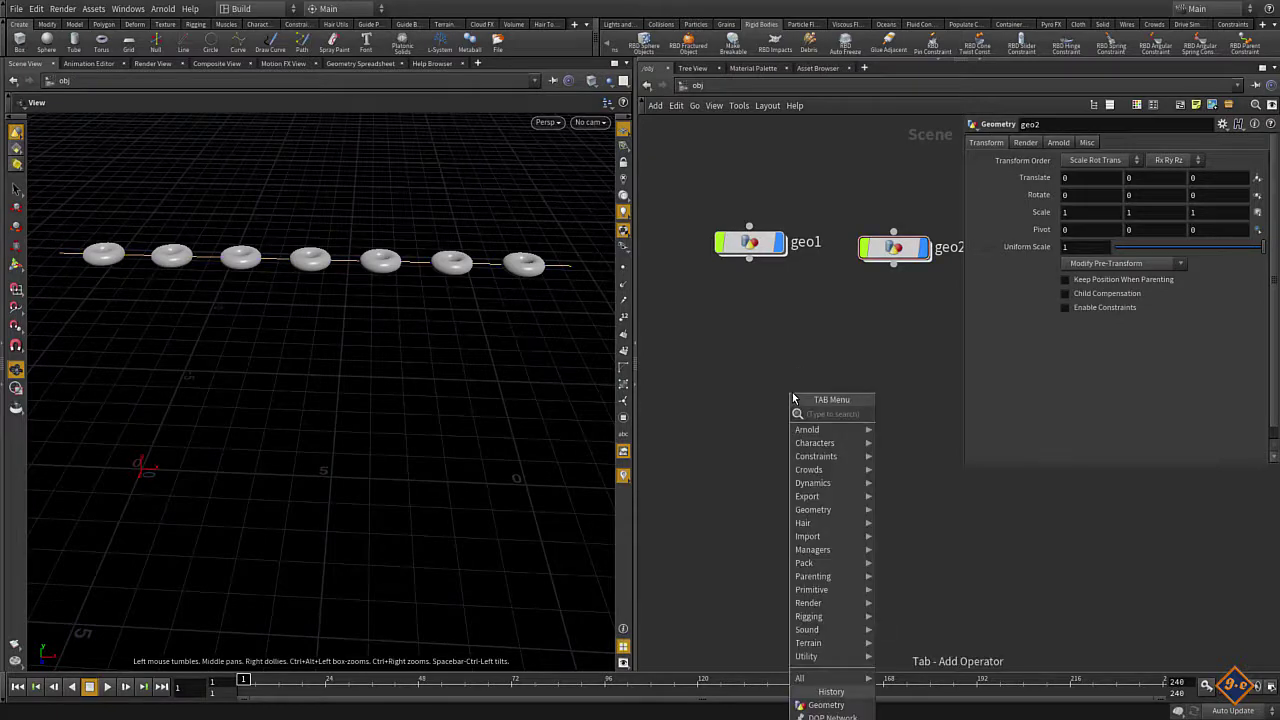
type("DOP")
key("Return")
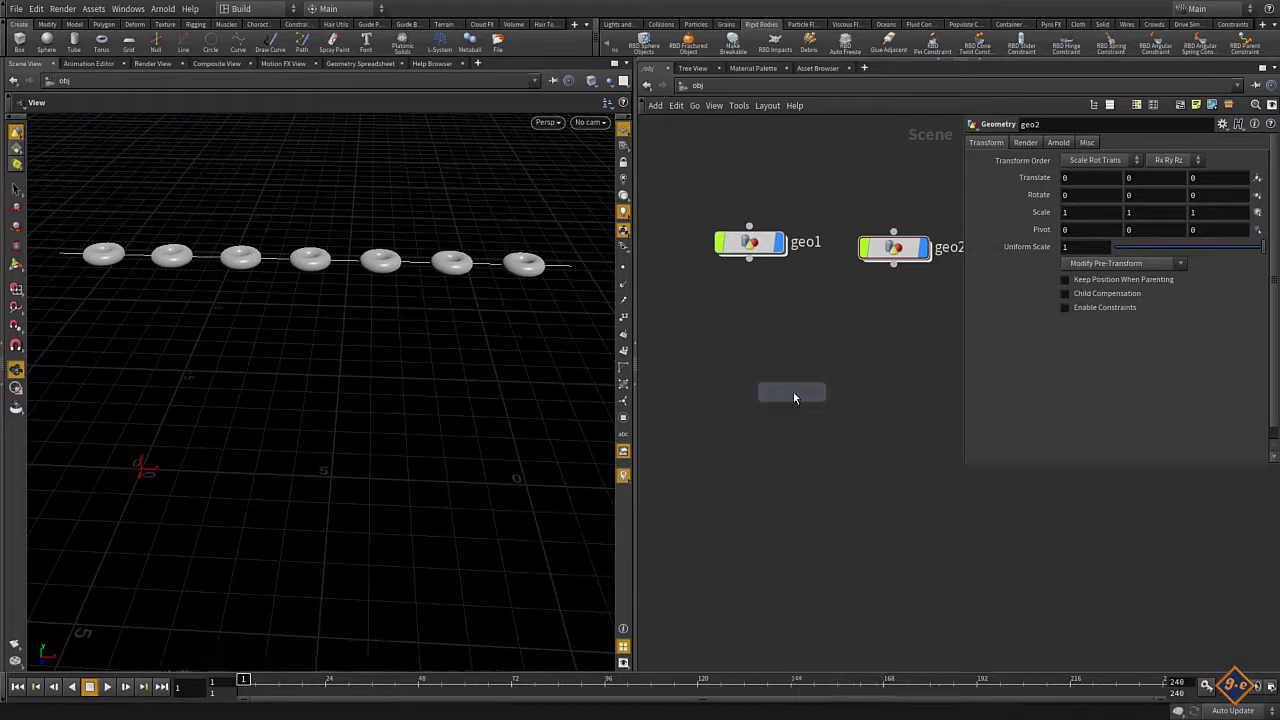
left_click_drag(791, 391, 798, 357)
double_click(798, 357)
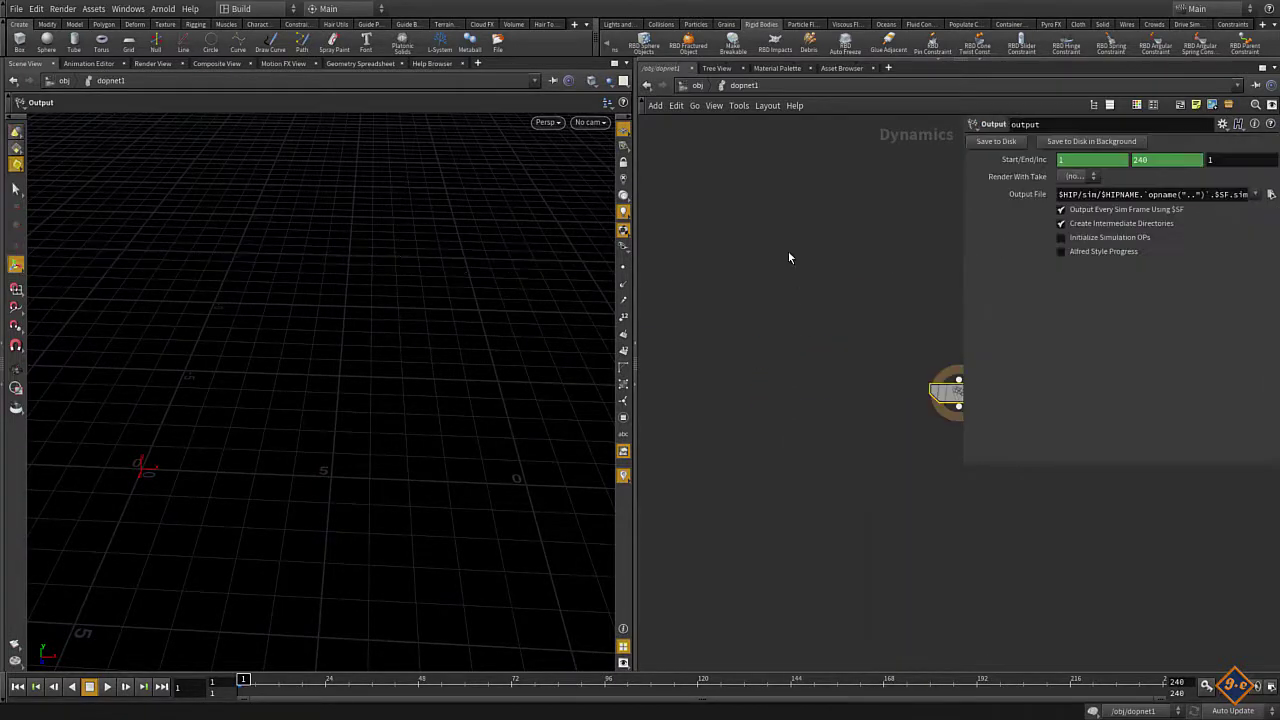
- Add a displayed RBD Packed Object whose SOP Path is /obj/geo1/OUT
key("Tab")
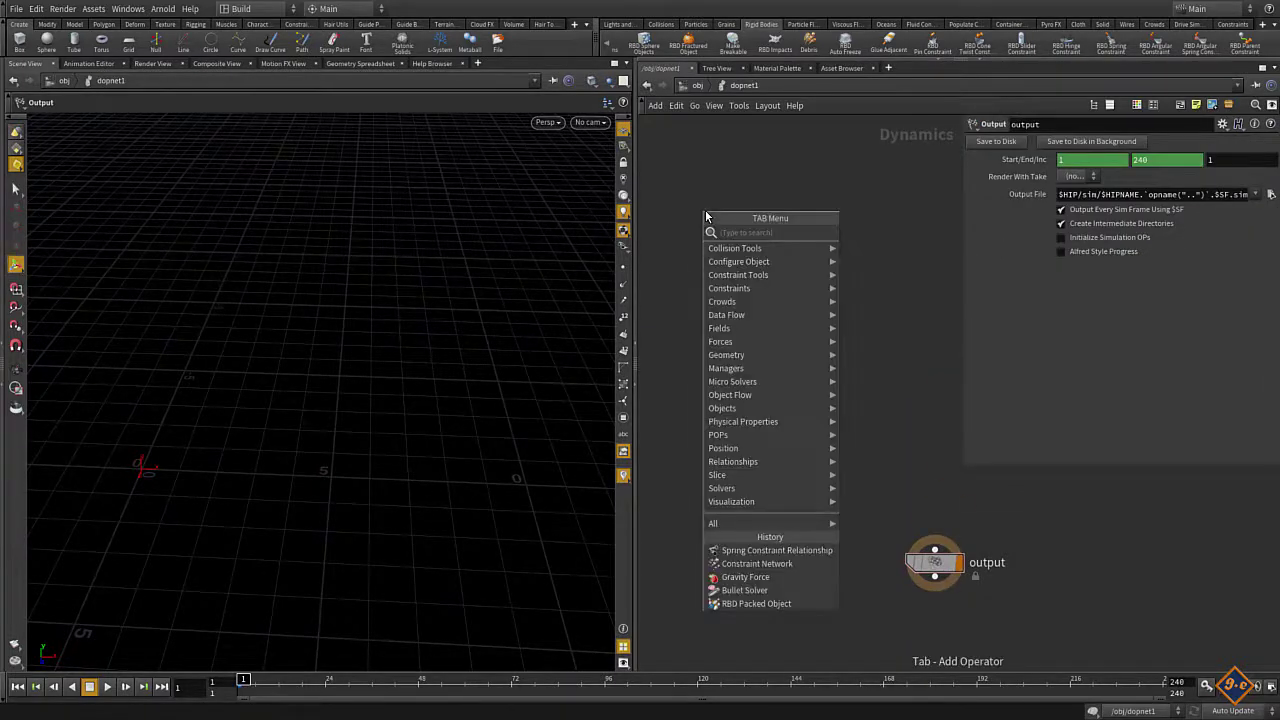
type("PAC")
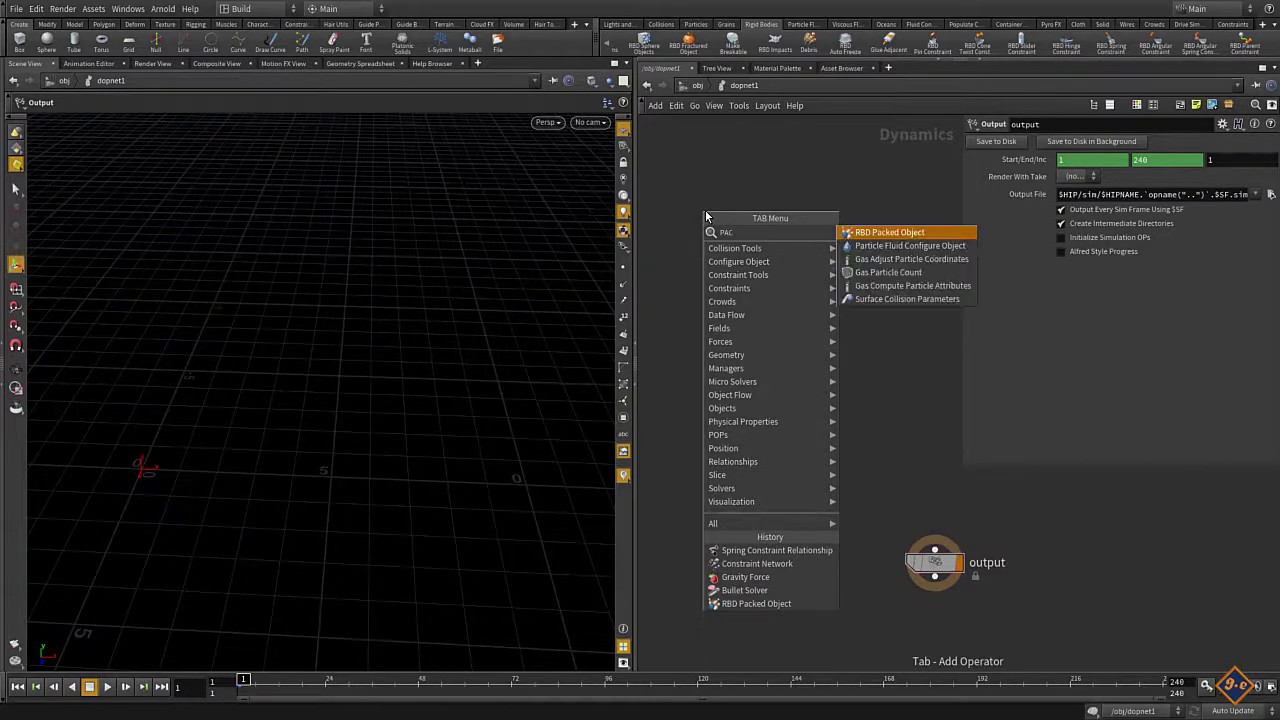
key("Return")
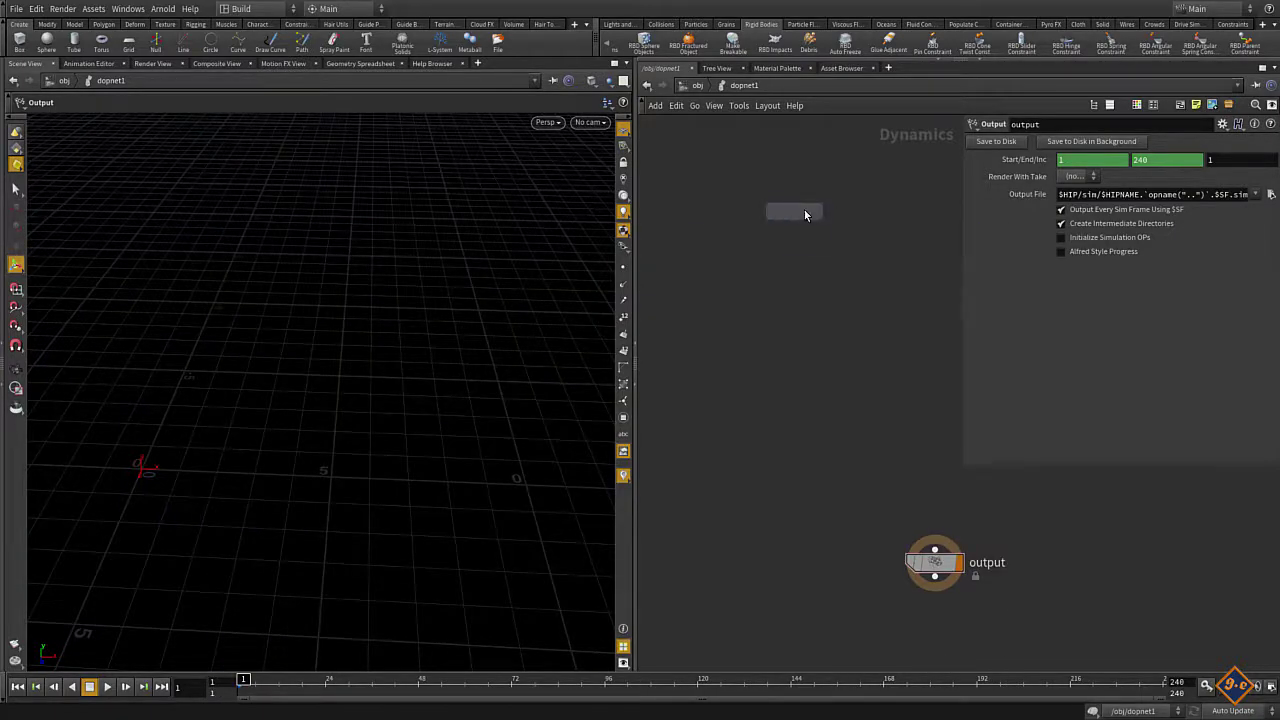
left_click(797, 212)
key("u")
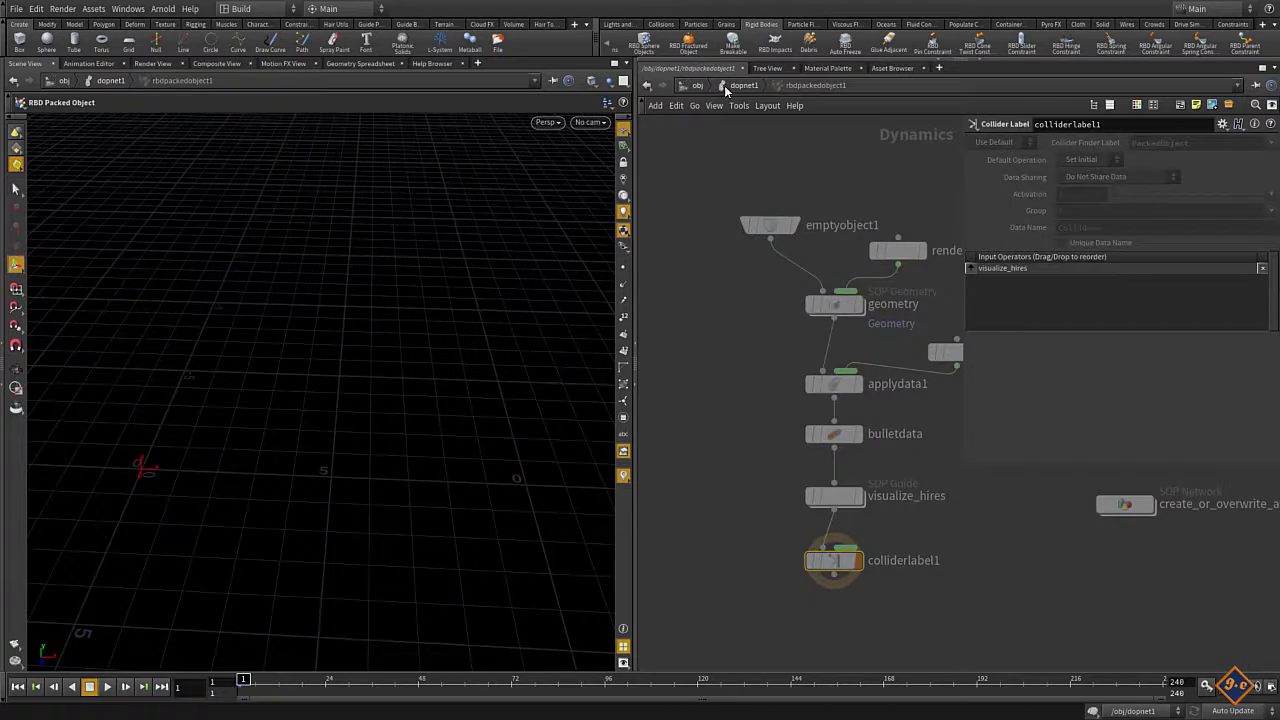
left_click(724, 85)
left_click_drag(805, 211, 769, 218)
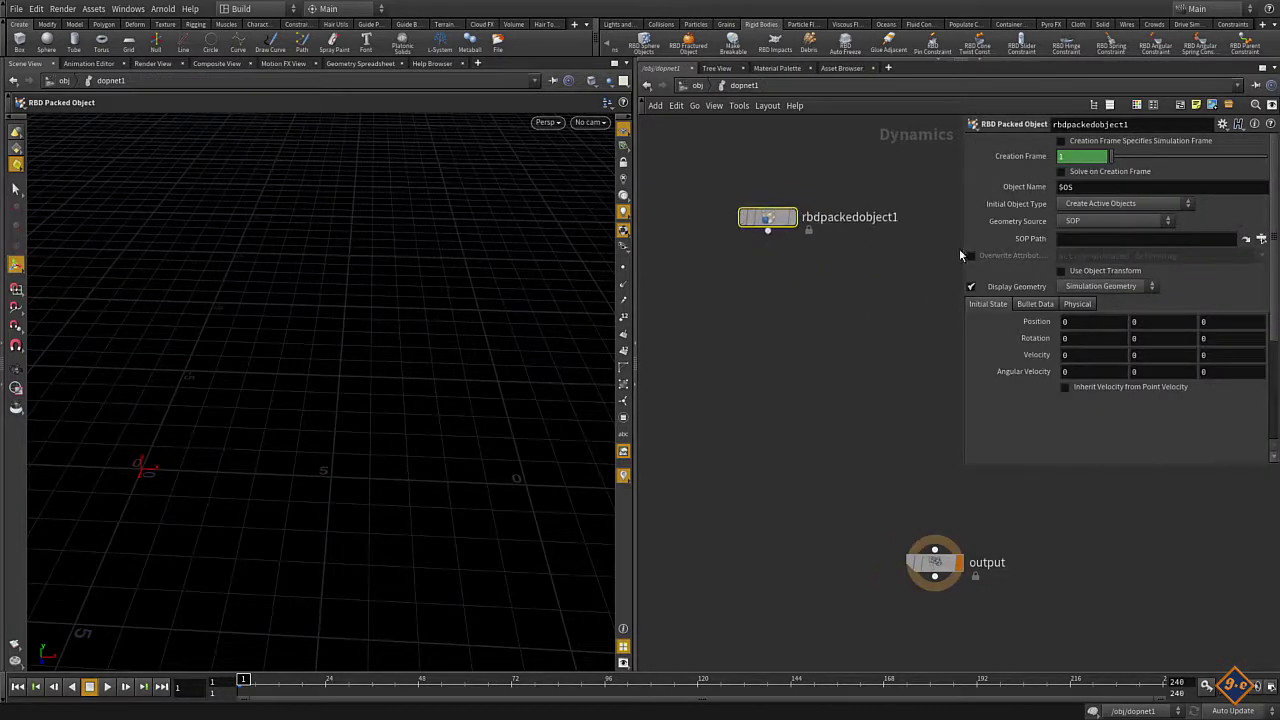
left_click(1248, 238)
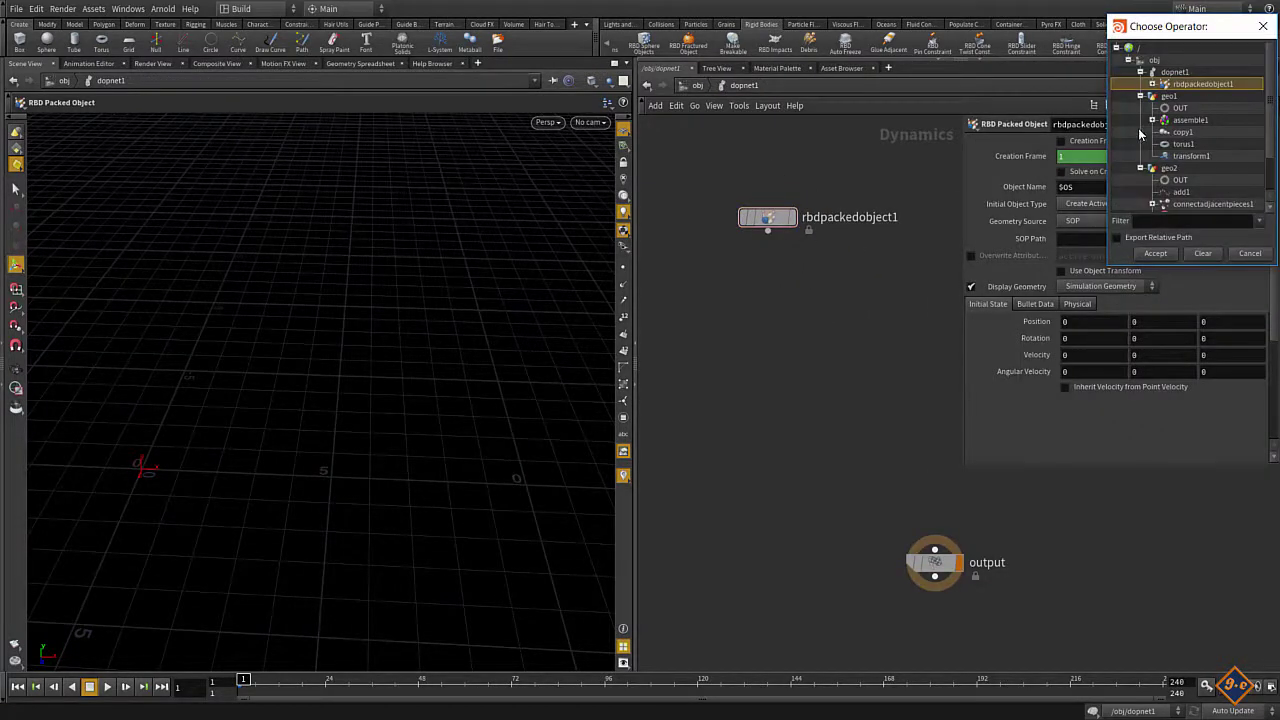
left_click(1176, 108)
left_click(1155, 253)
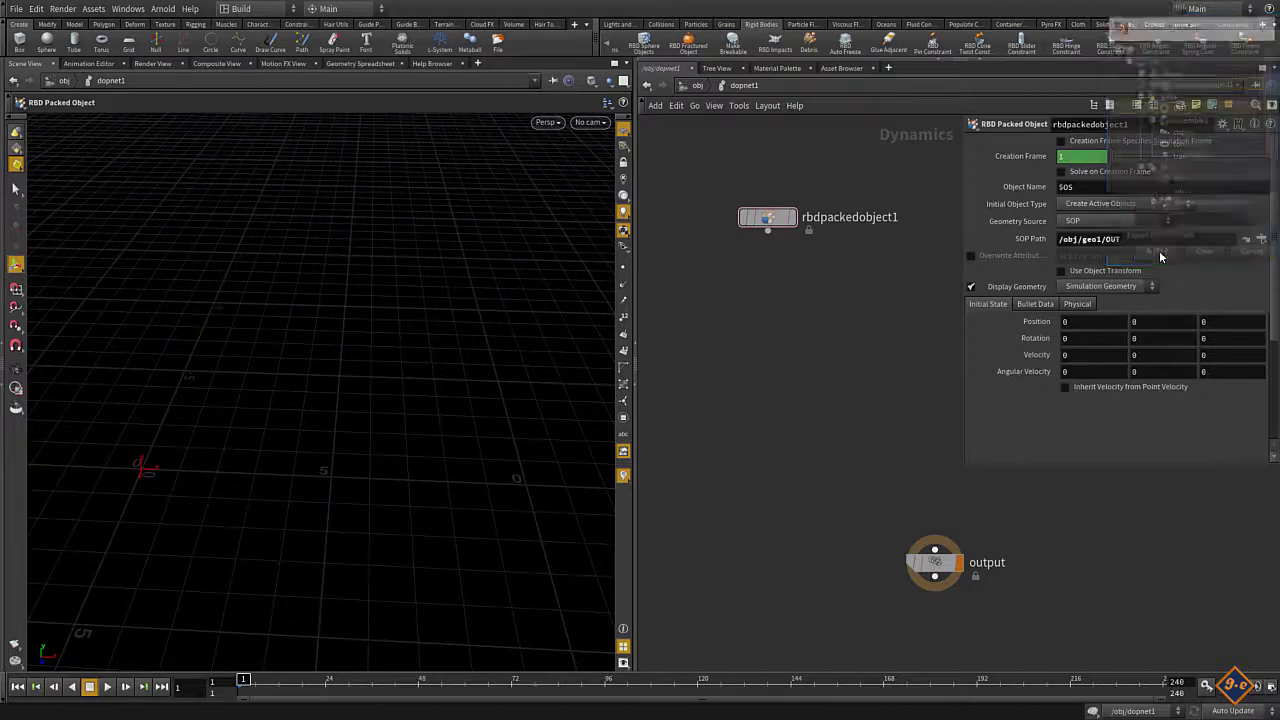
left_click_drag(768, 217, 764, 222)
left_click(786, 222)
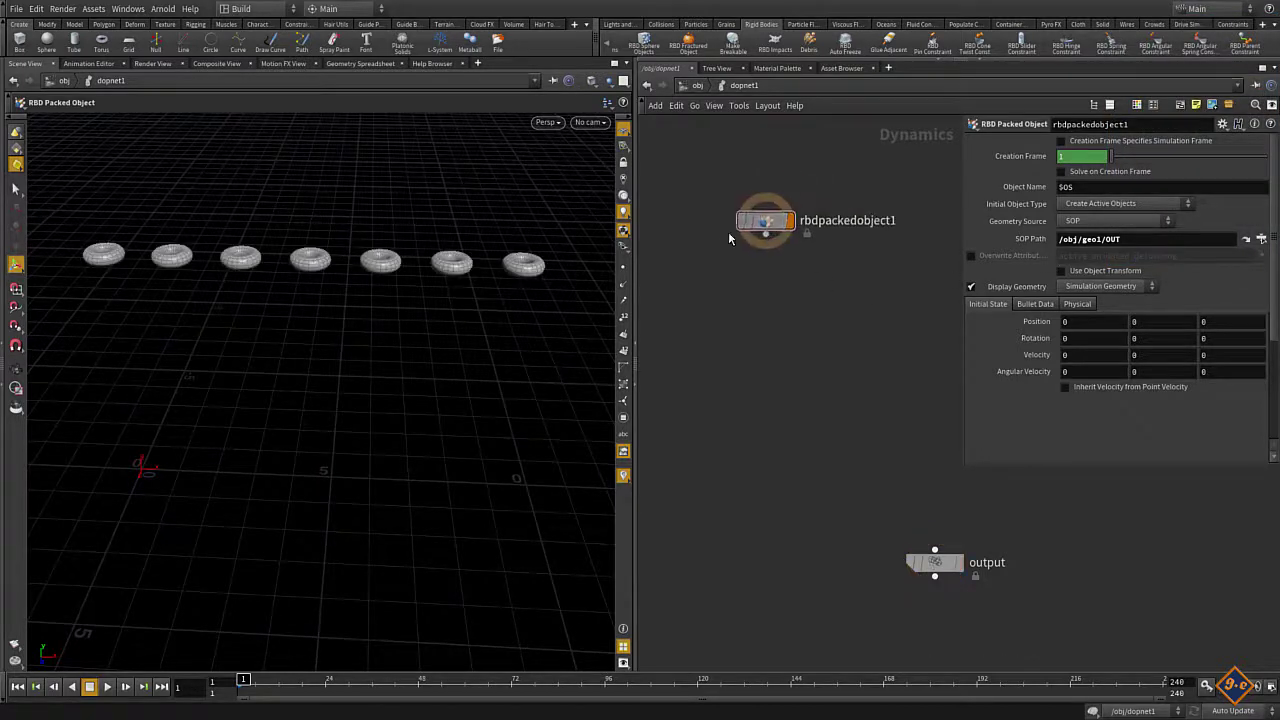
- Add a Bullet Solver node below rbdpackedobject1
key("Tab")
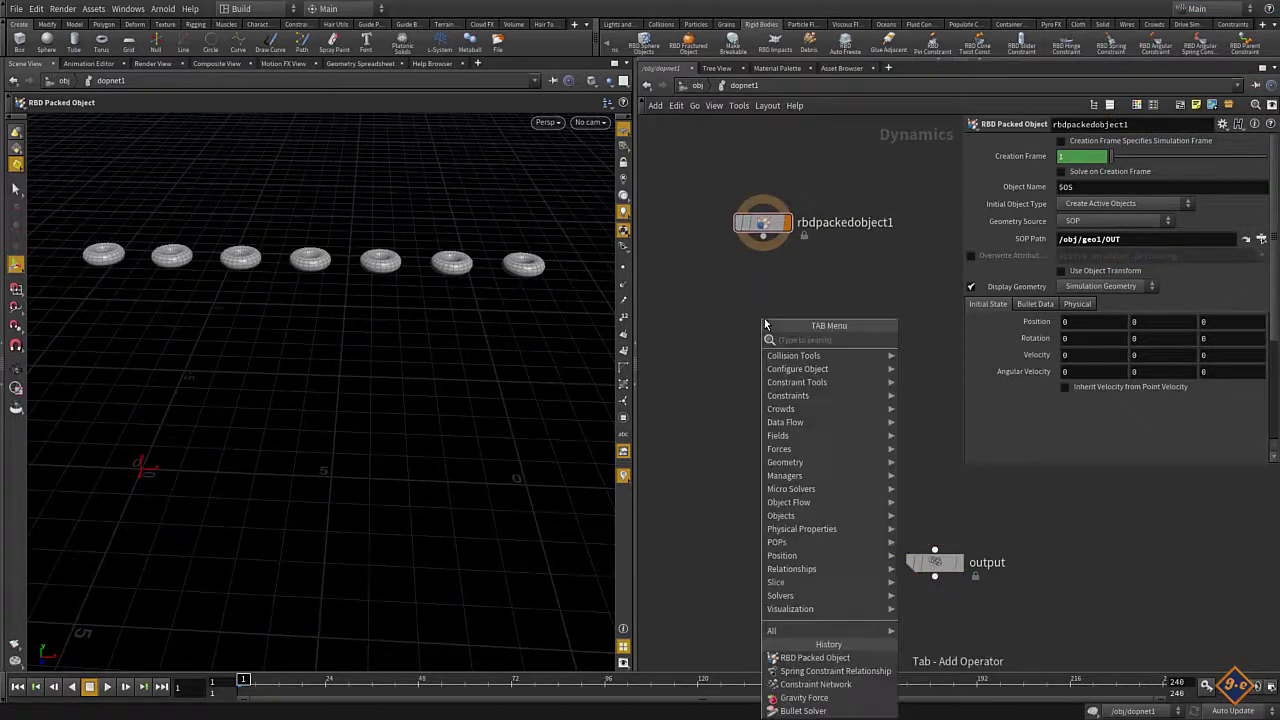
type("BUL")
key("Down")
key("Return")
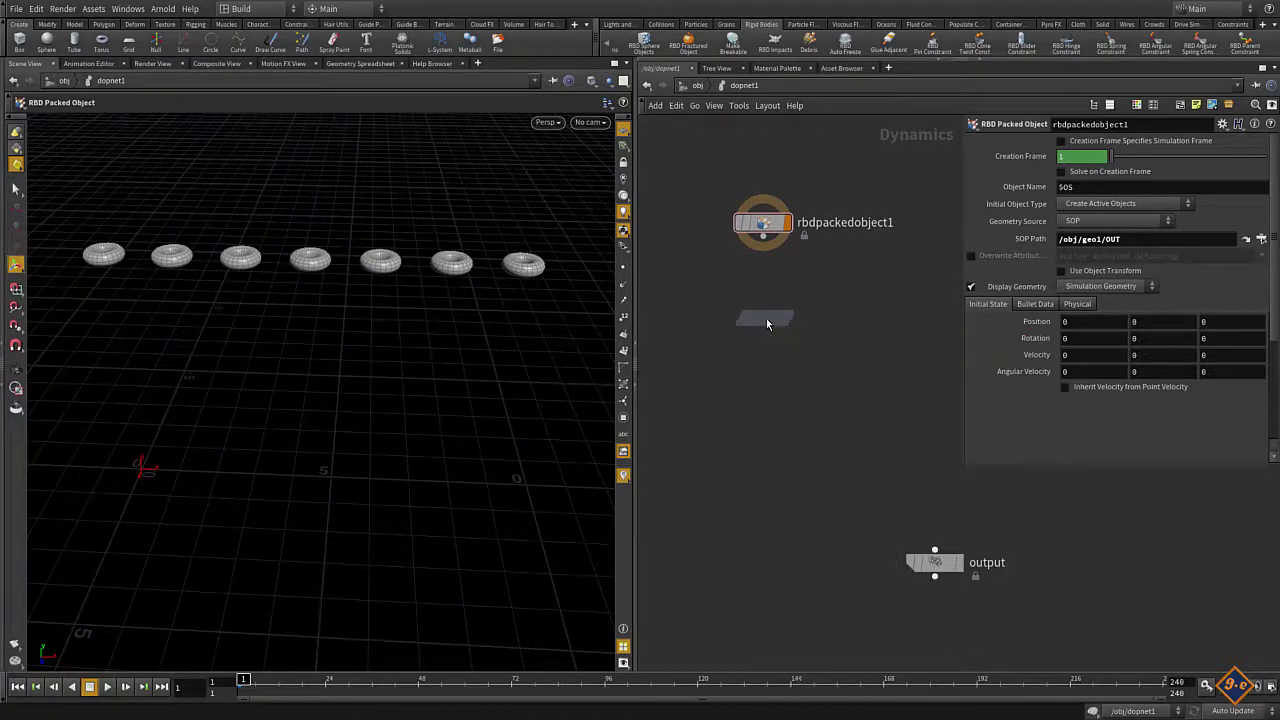
left_click(766, 318)
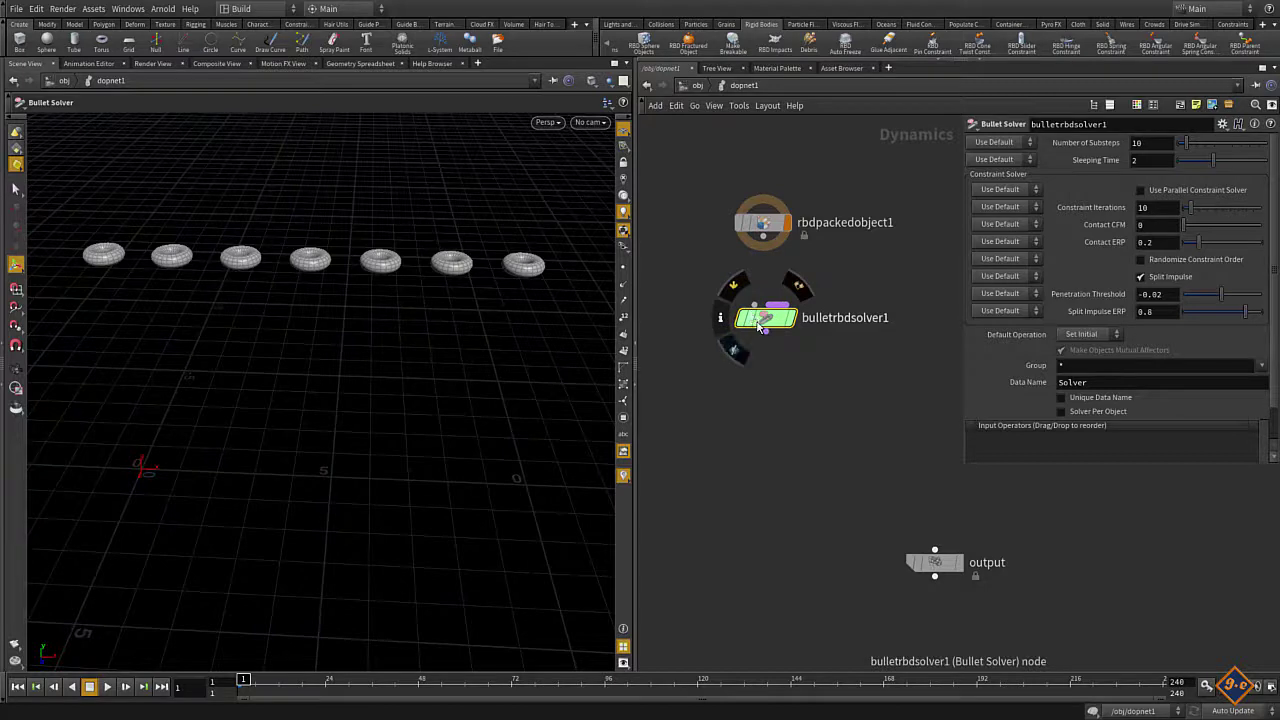
left_click_drag(764, 322, 759, 312)
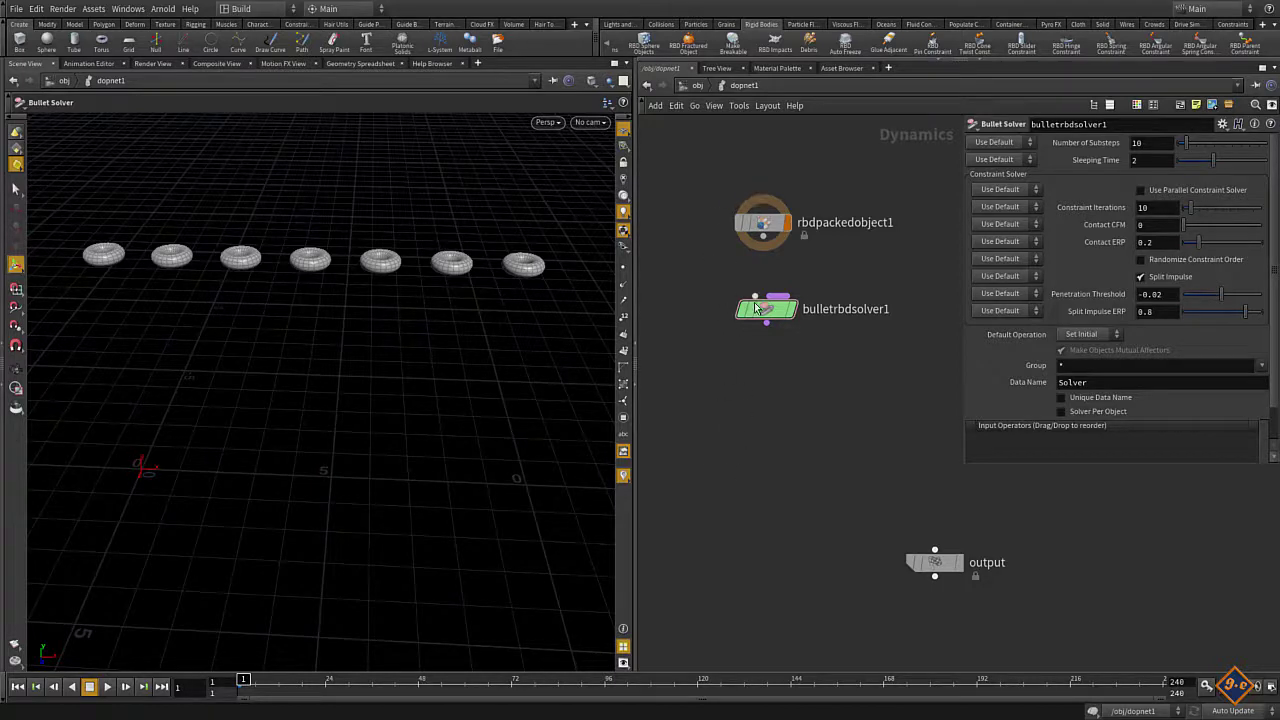
- Wire rbdpackedobject1 into bulletrbdsolver1
mouse_move(765, 306)
left_mouse_down()
mouse_move(767, 355)
mouse_move(763, 325)
left_mouse_up()
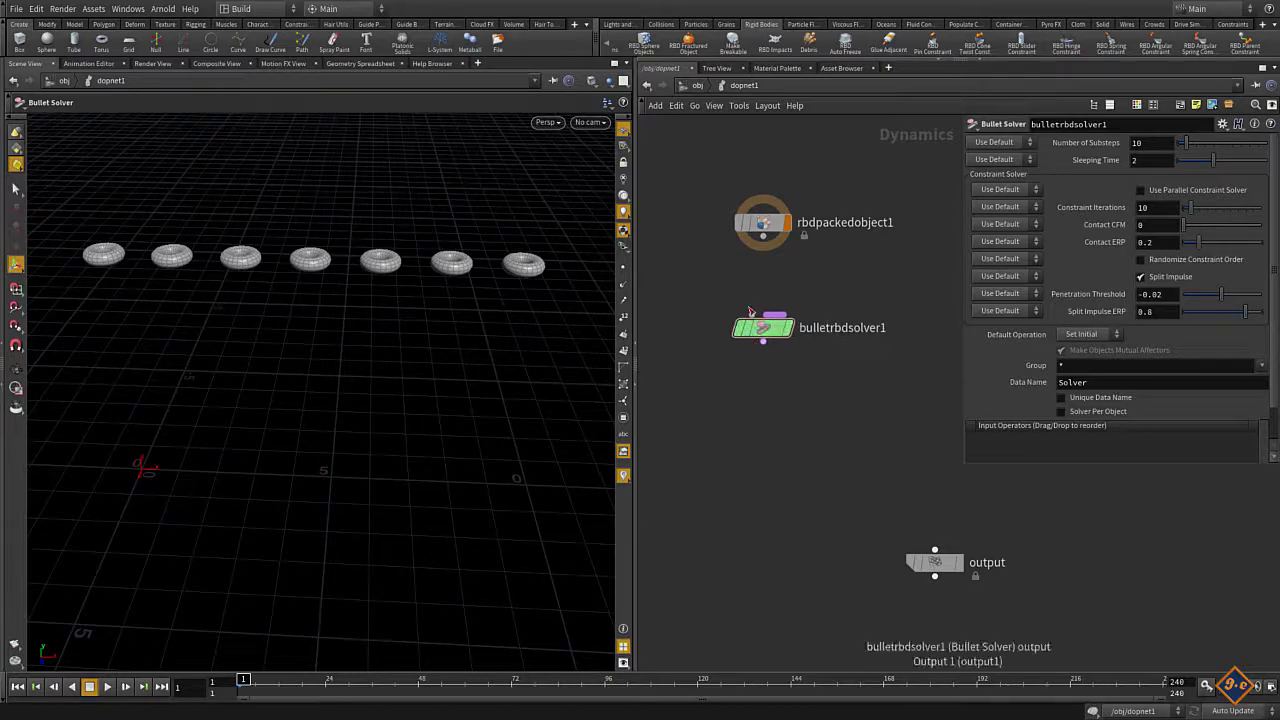
left_click_drag(763, 237, 752, 316)
left_click(727, 336)
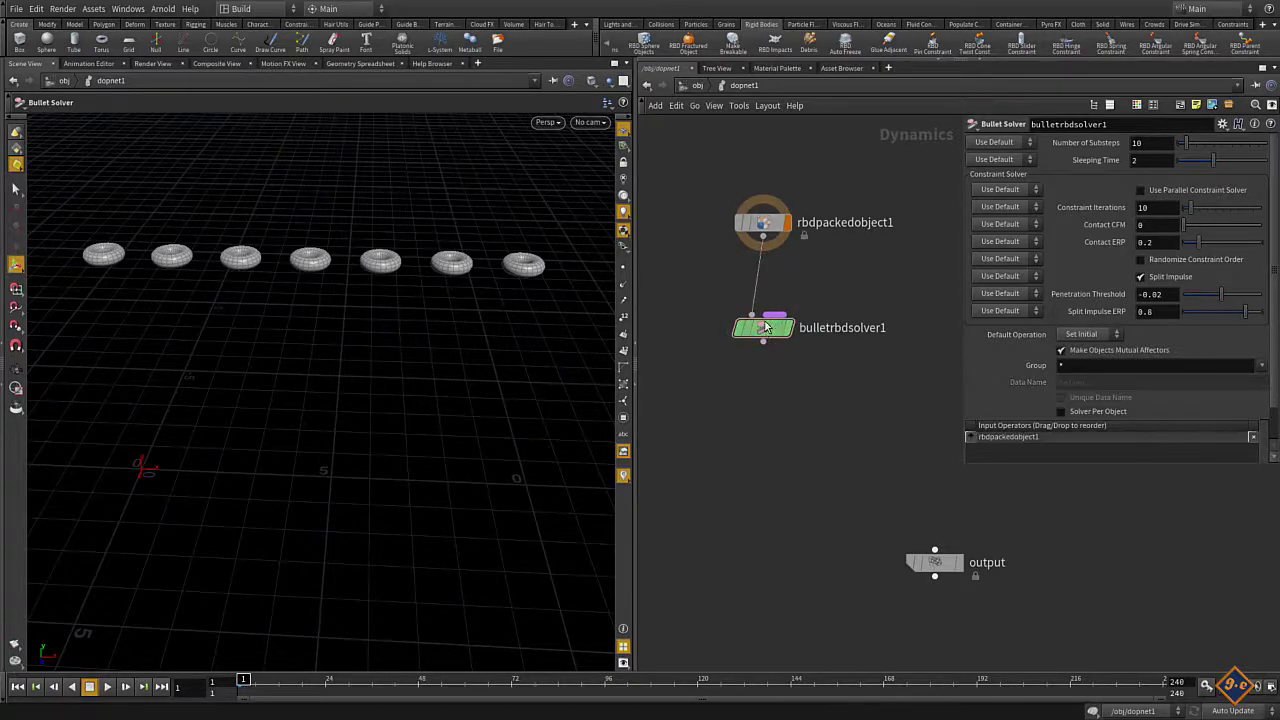
- Add a Gravity Force node below the solver and feed the solver into it
key("Tab")
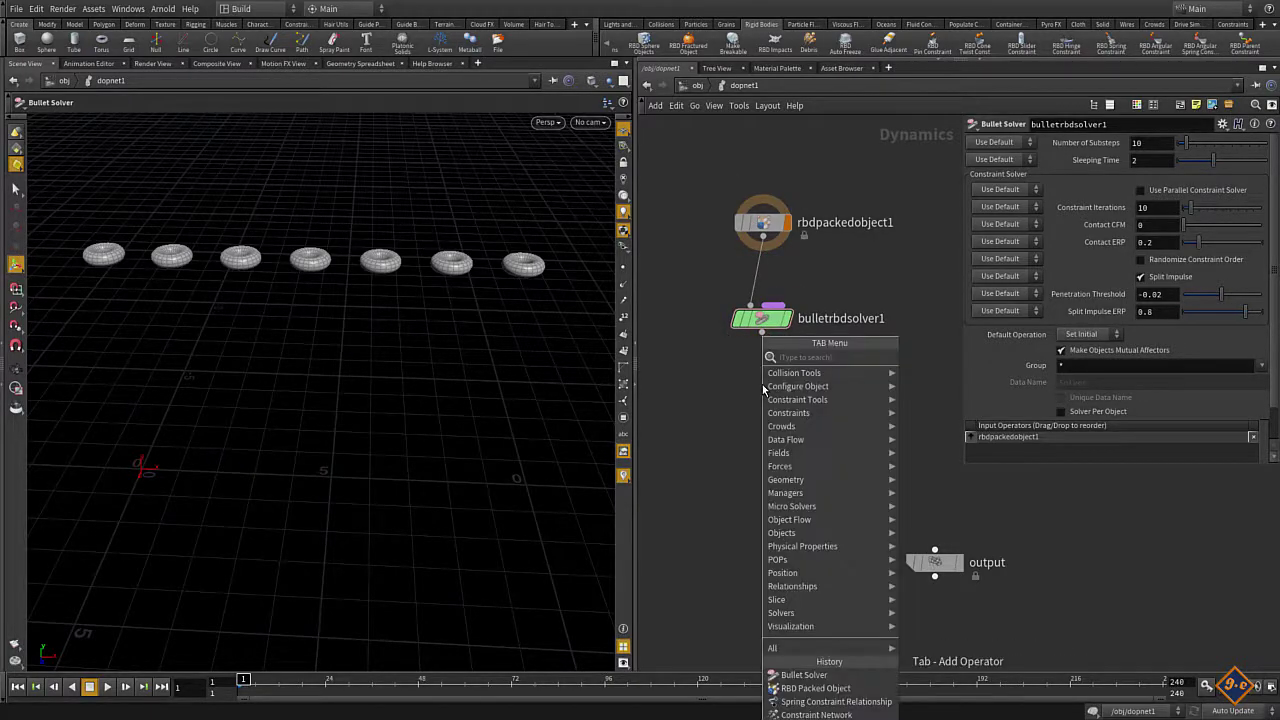
type("GR")
key("Return")
left_click(762, 384)
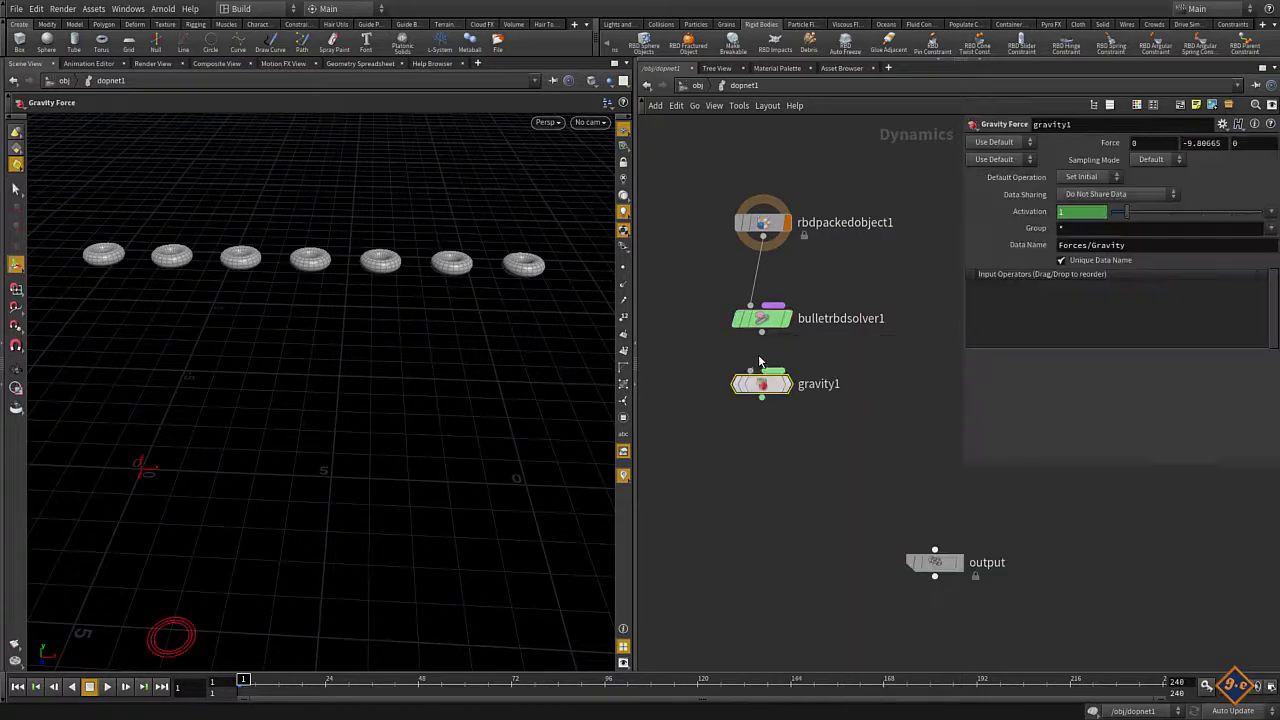
left_click(762, 332)
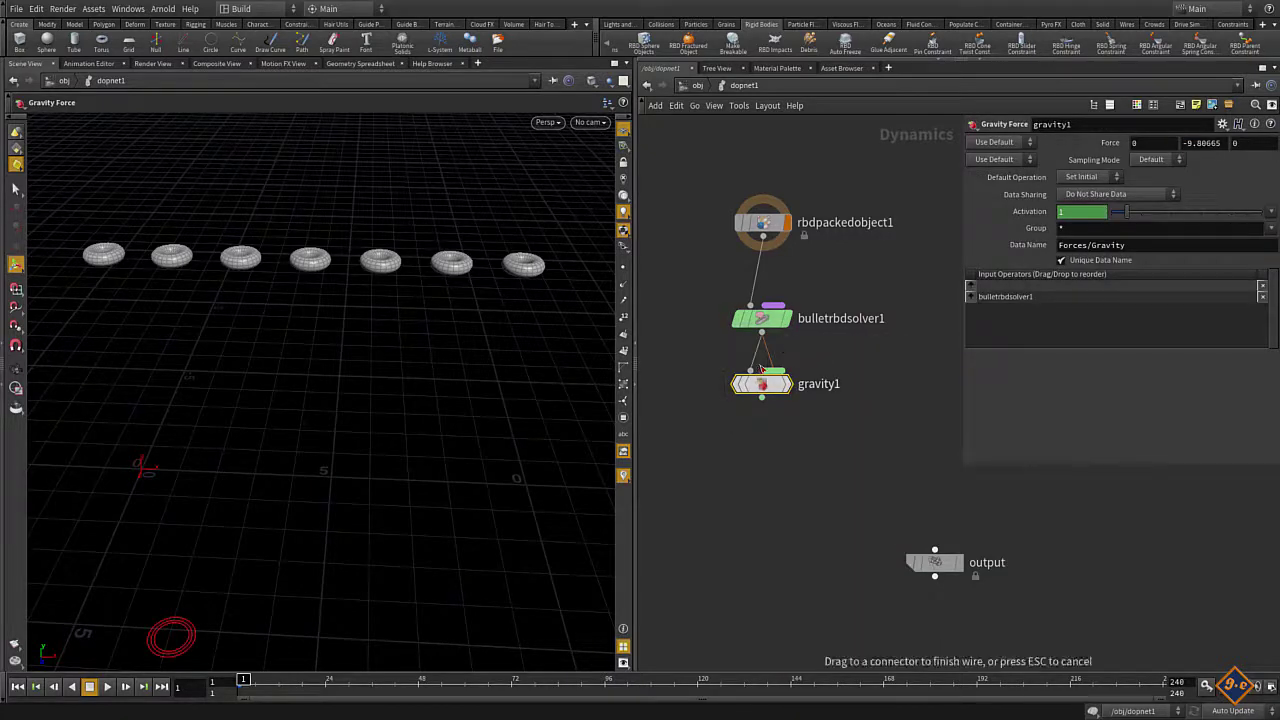
left_click(751, 370)
- Connect gravity1 to the output node, place output beside it, and set its display flag
left_click(762, 398)
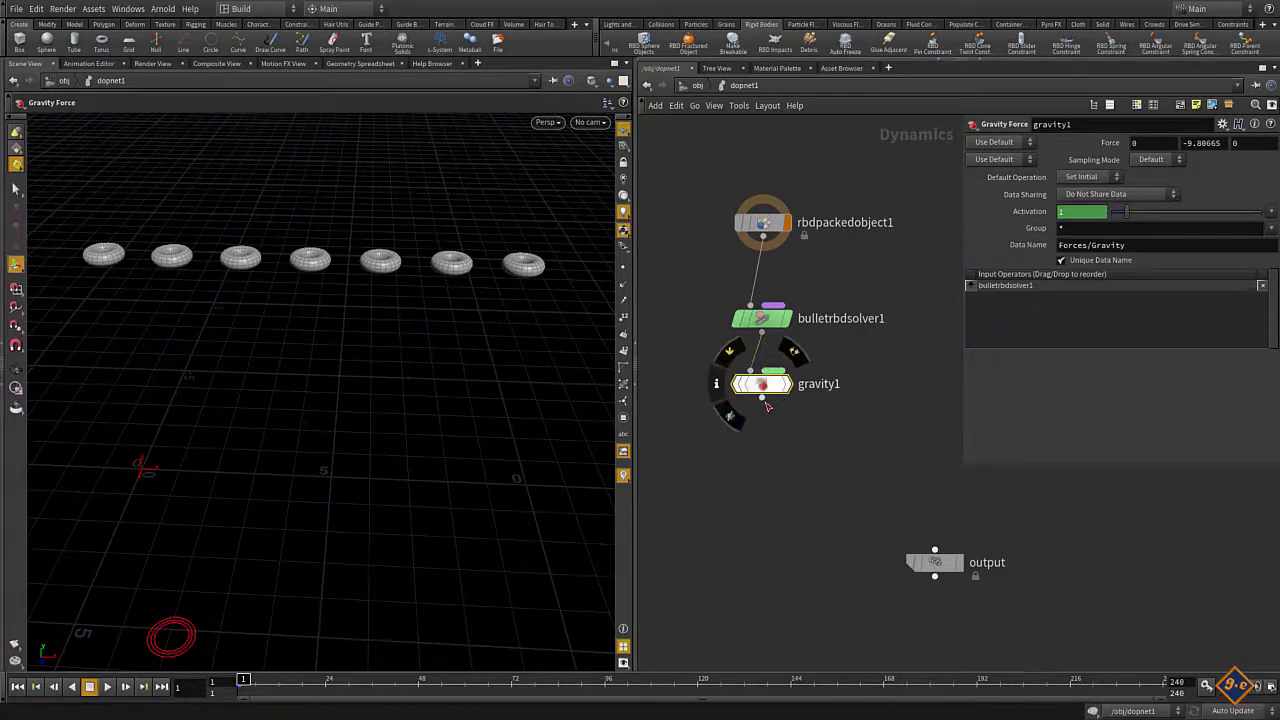
left_click(935, 549)
mouse_move(927, 561)
left_mouse_down()
mouse_move(808, 517)
mouse_move(791, 490)
left_mouse_up()
left_click(826, 488)
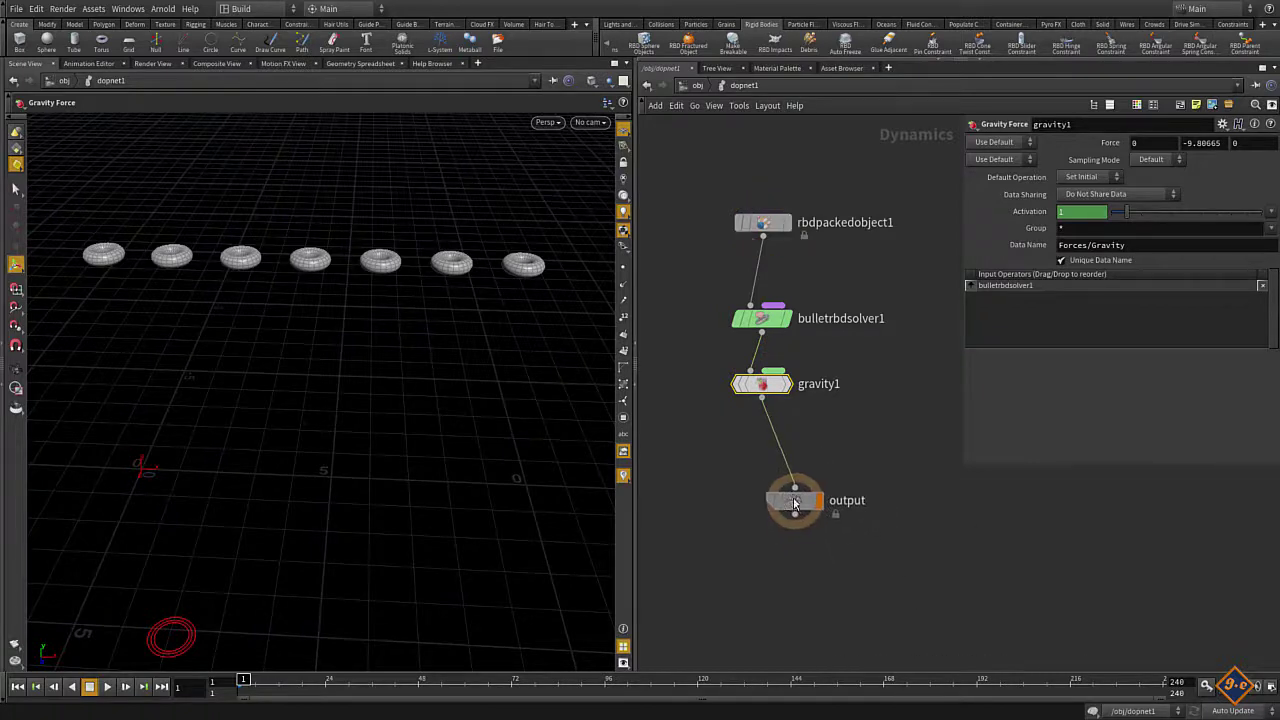
- Play and rewind the fall test, then space gravity1 and output lower in the graph
left_click(107, 687)
left_click(17, 687)
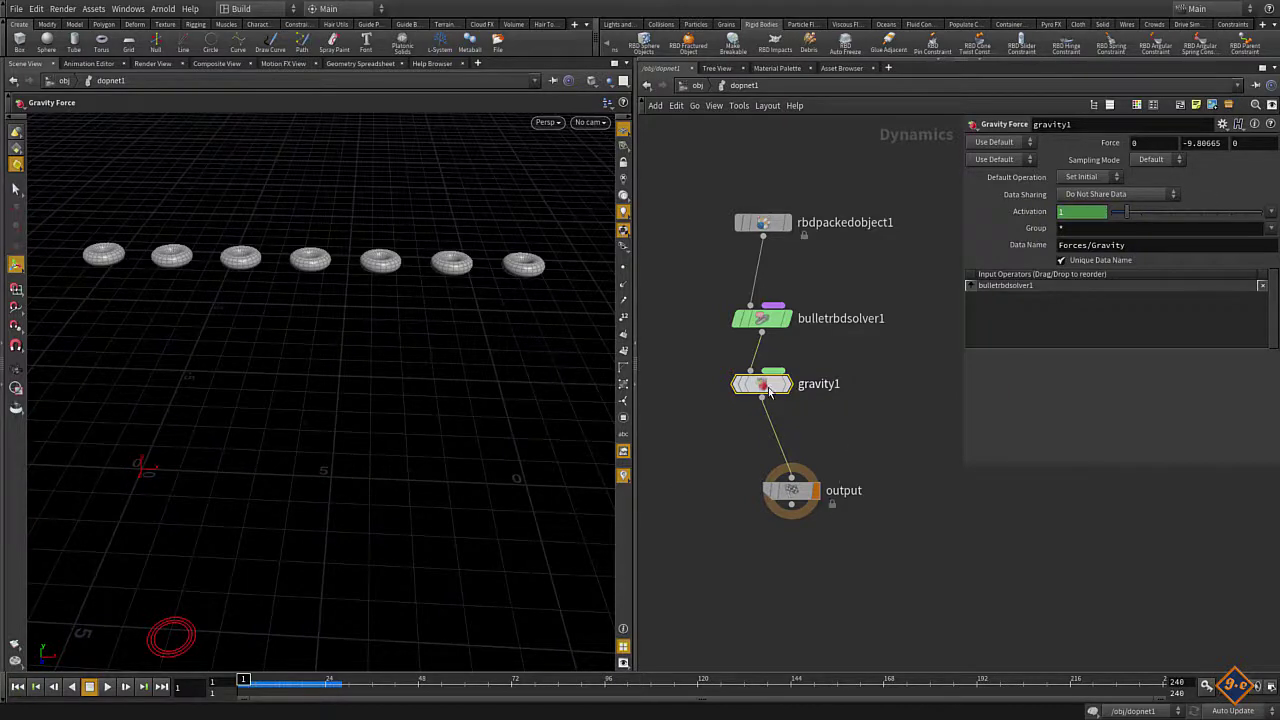
left_click_drag(762, 384, 770, 413)
left_click_drag(790, 505, 785, 535)
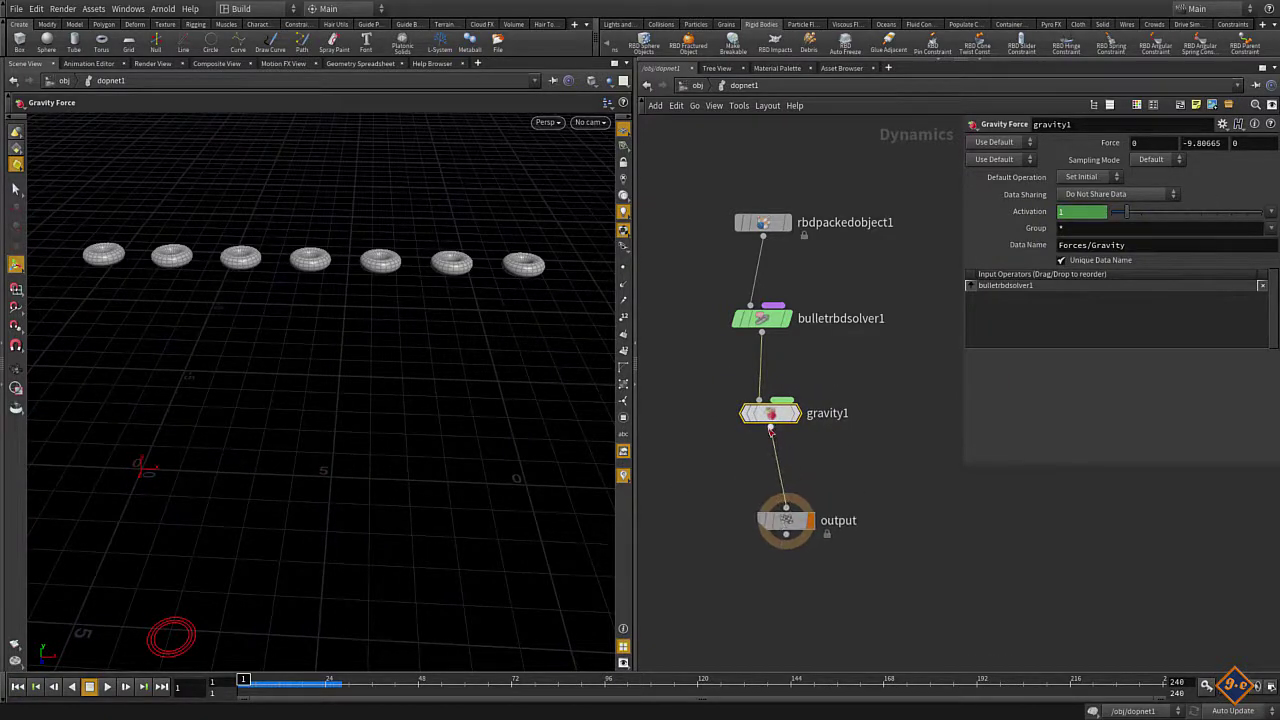
left_click_drag(770, 413, 778, 462)
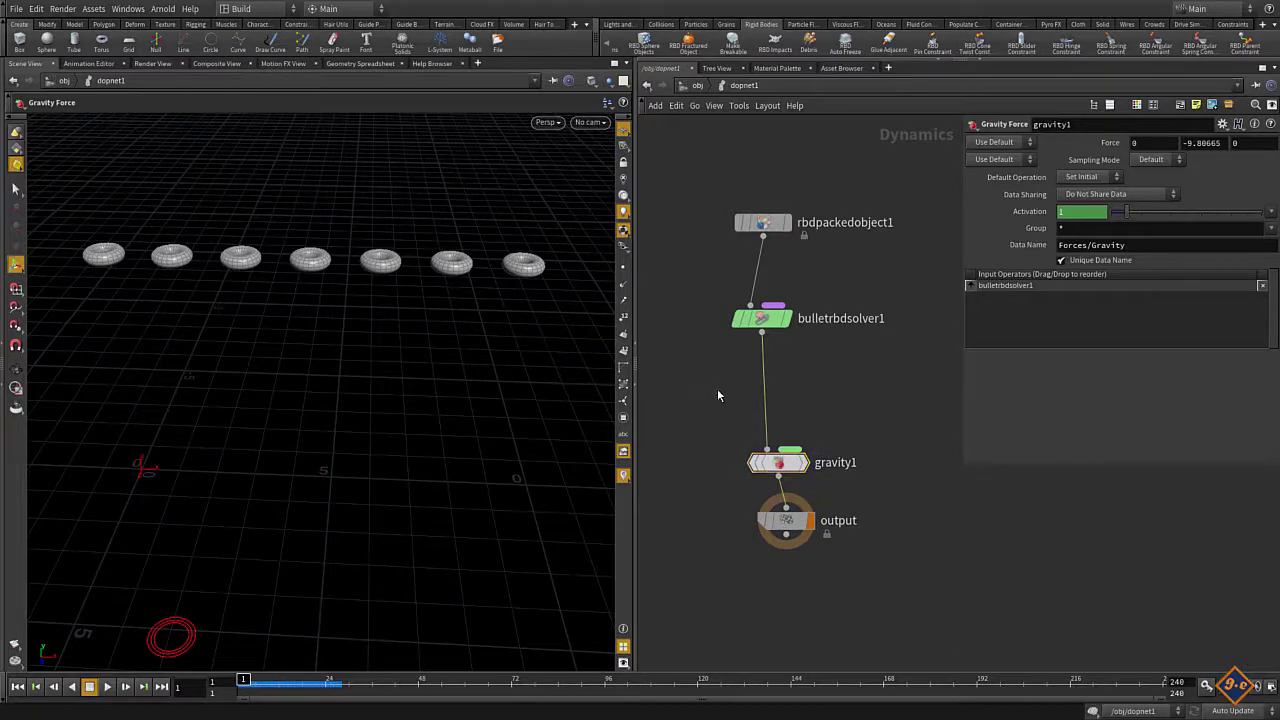
- Insert constraintnetwork1 on the gravity1-to-output wire, then dive inside the output node
key("Tab")
type("co")
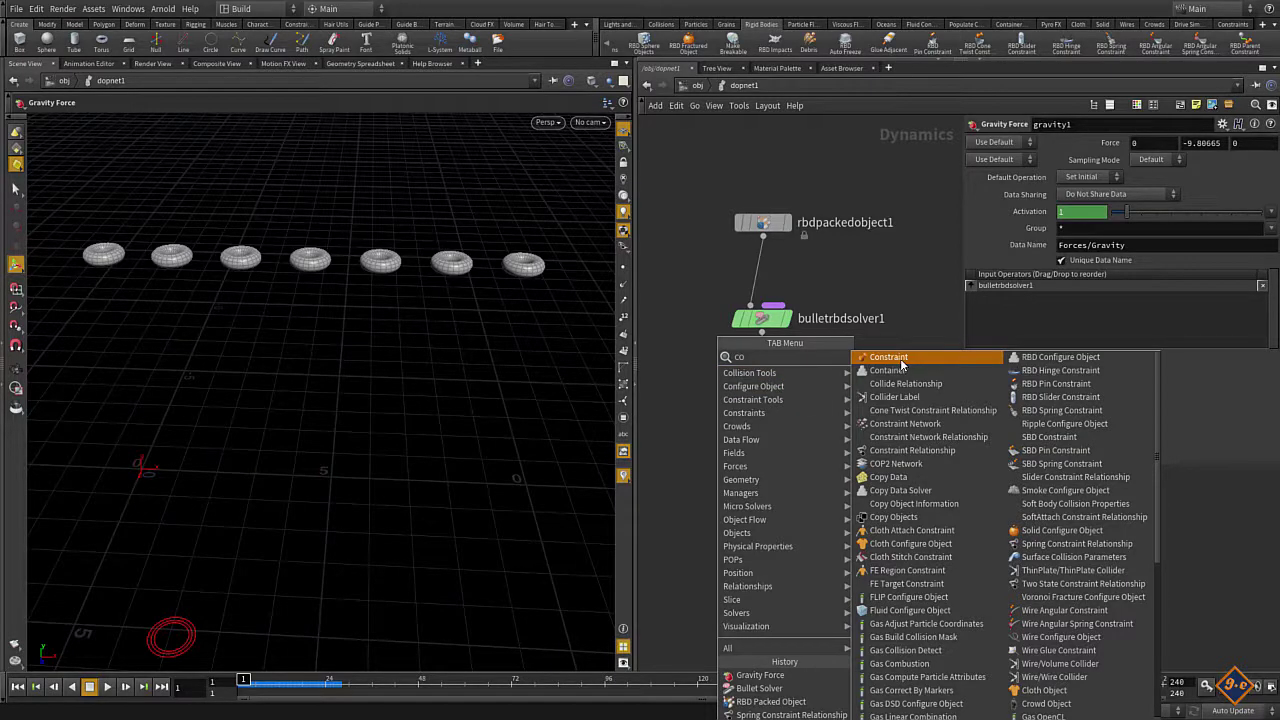
type(" n")
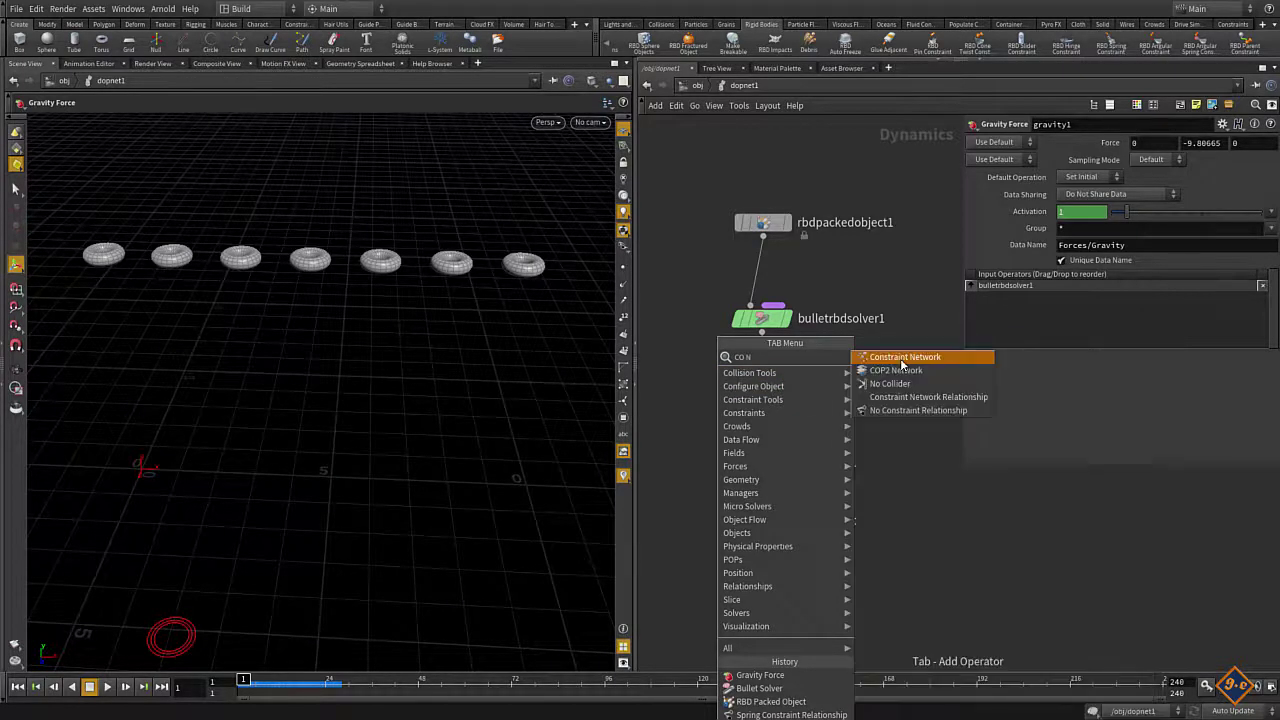
left_click(902, 358)
left_click(886, 409)
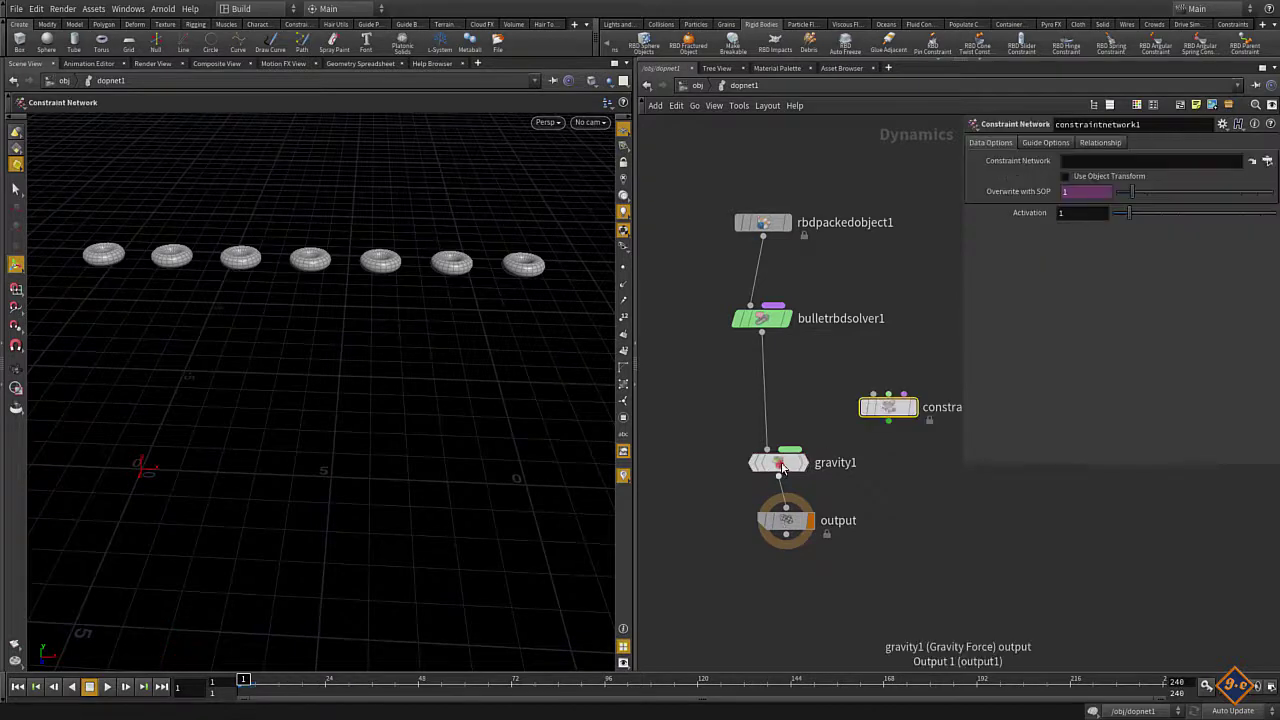
left_click_drag(782, 467, 780, 411)
mouse_move(914, 411)
left_mouse_down()
mouse_move(803, 487)
mouse_move(805, 470)
left_mouse_up()
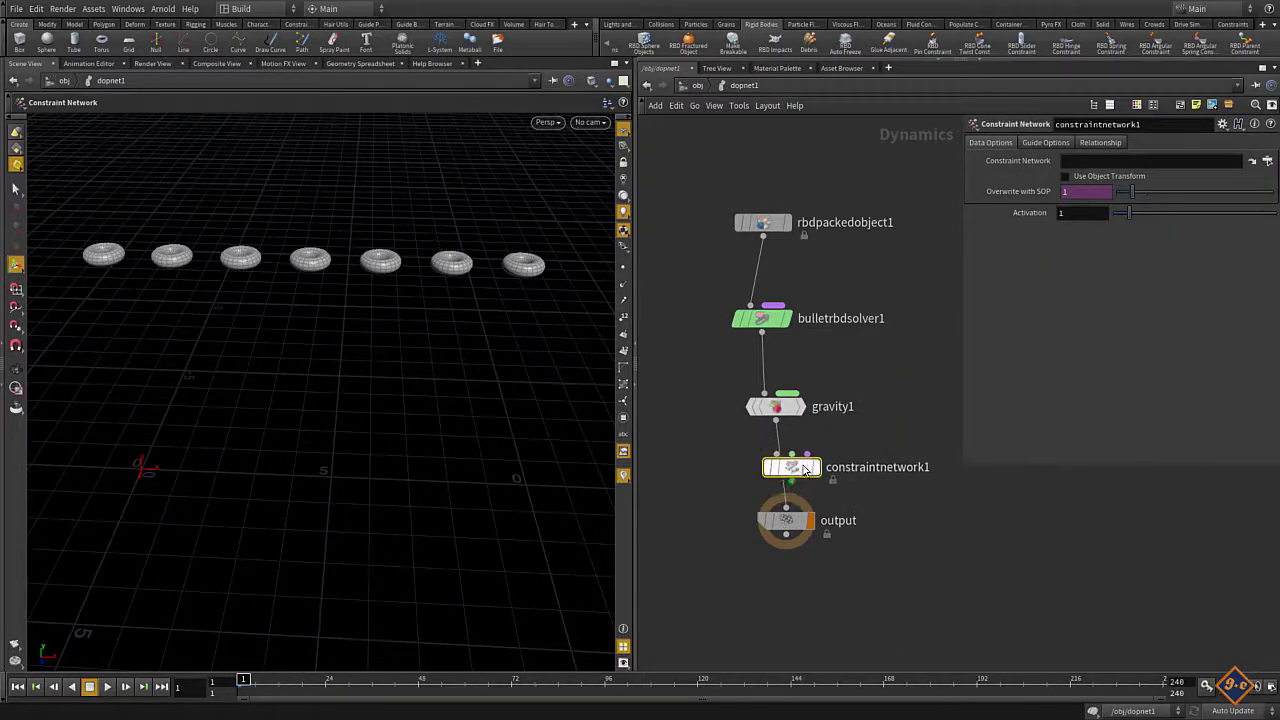
left_click_drag(786, 534, 787, 551)
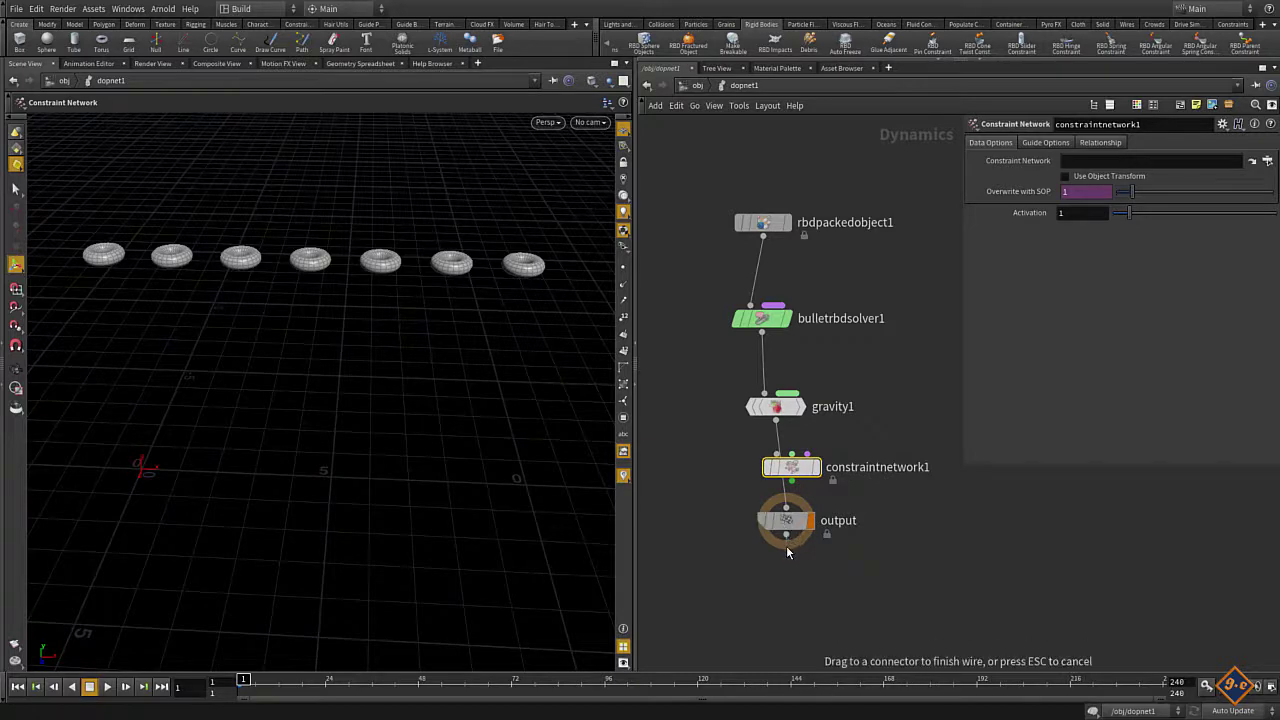
double_click(787, 546)
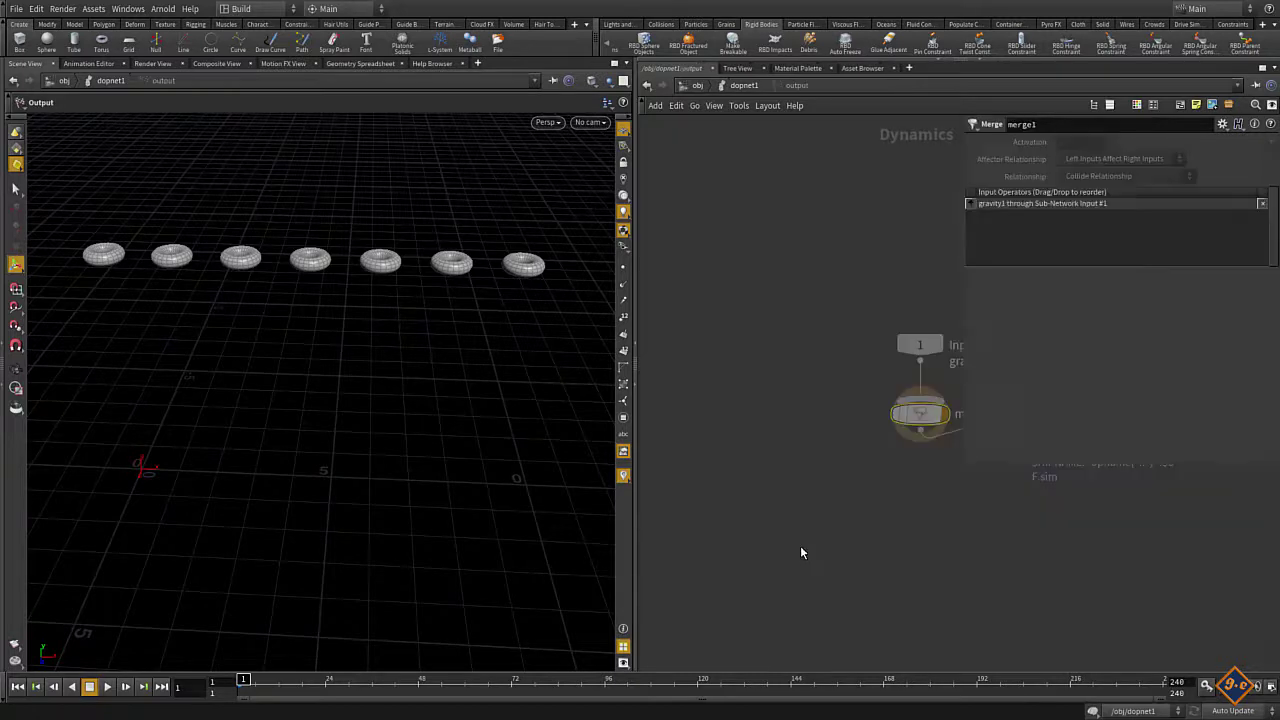
- Back at dopnet1, move output and constraintnetwork1 lower and recentre the network view
left_click(744, 85)
left_click_drag(782, 520, 782, 587)
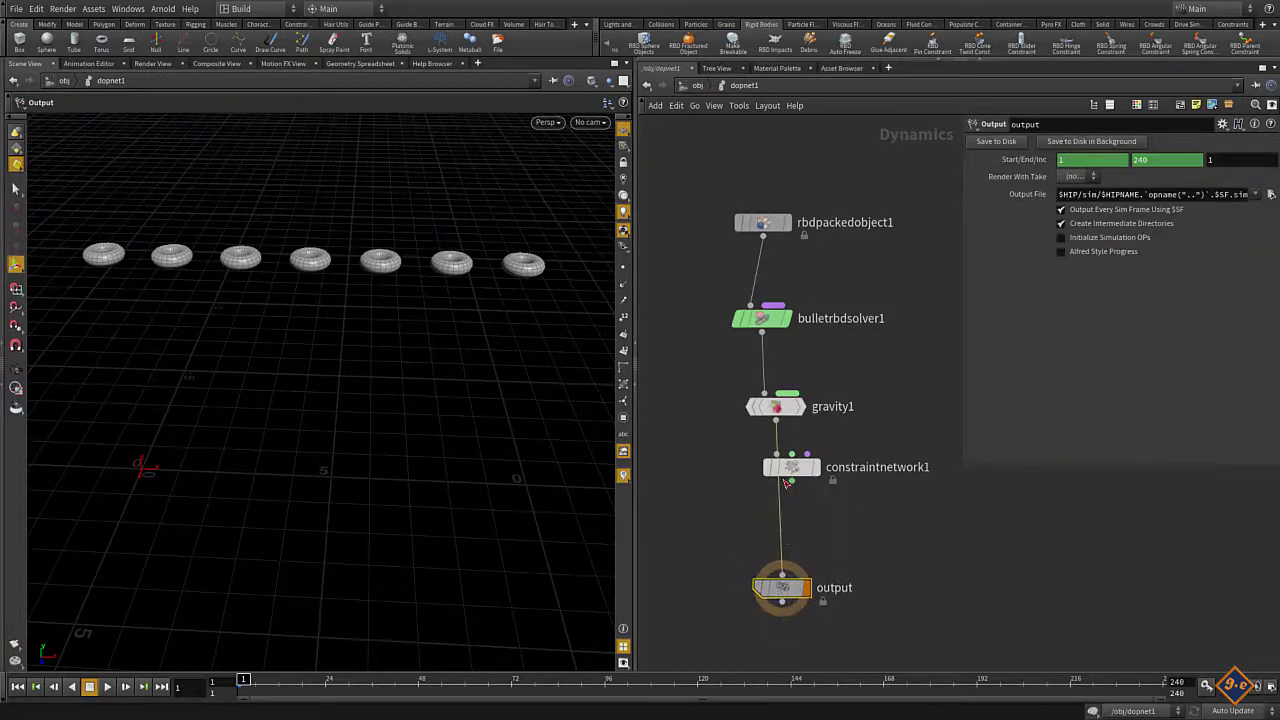
mouse_move(787, 482)
left_mouse_down()
mouse_move(787, 509)
mouse_move(768, 516)
left_mouse_up()
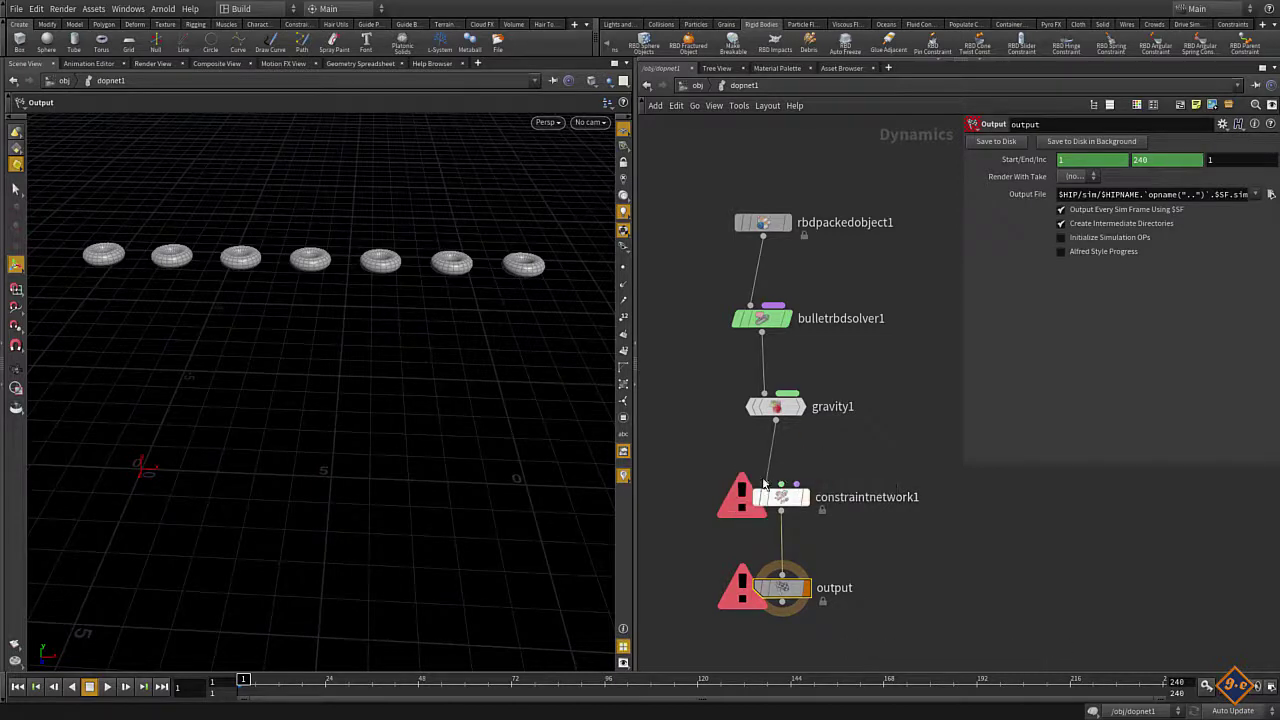
left_click_drag(781, 497, 788, 508)
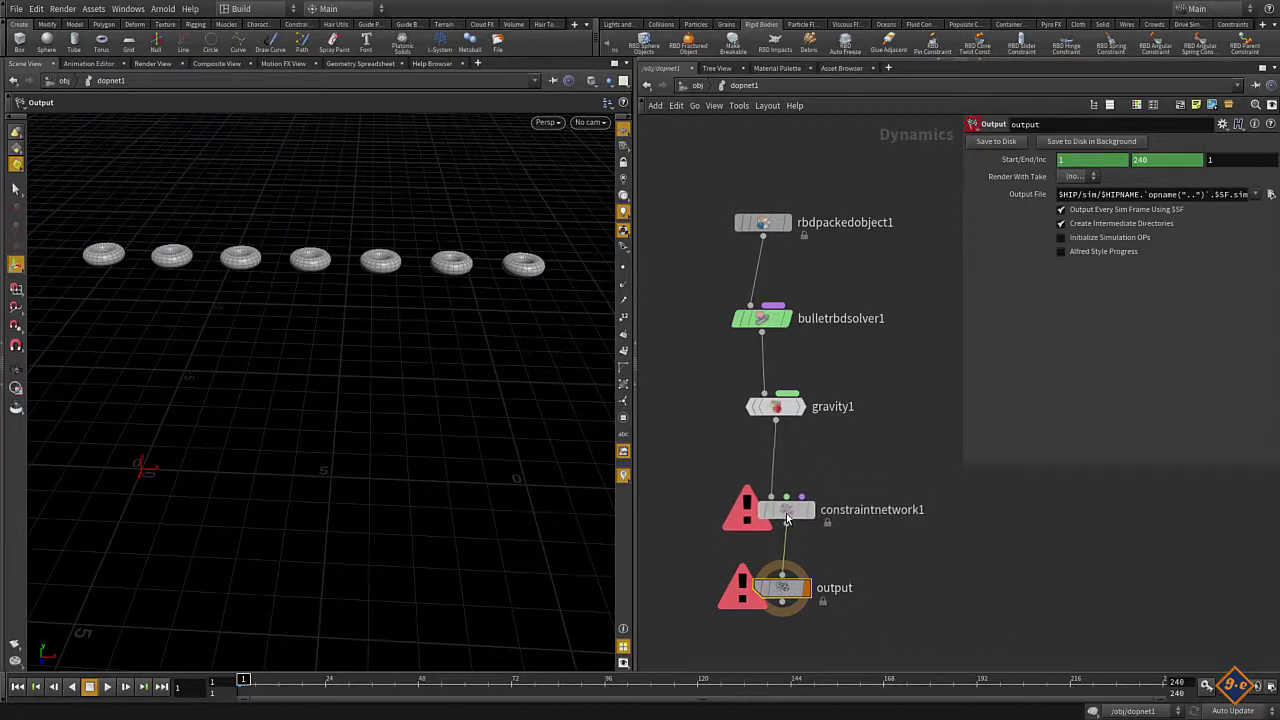
middle_click_drag(706, 435, 672, 404)
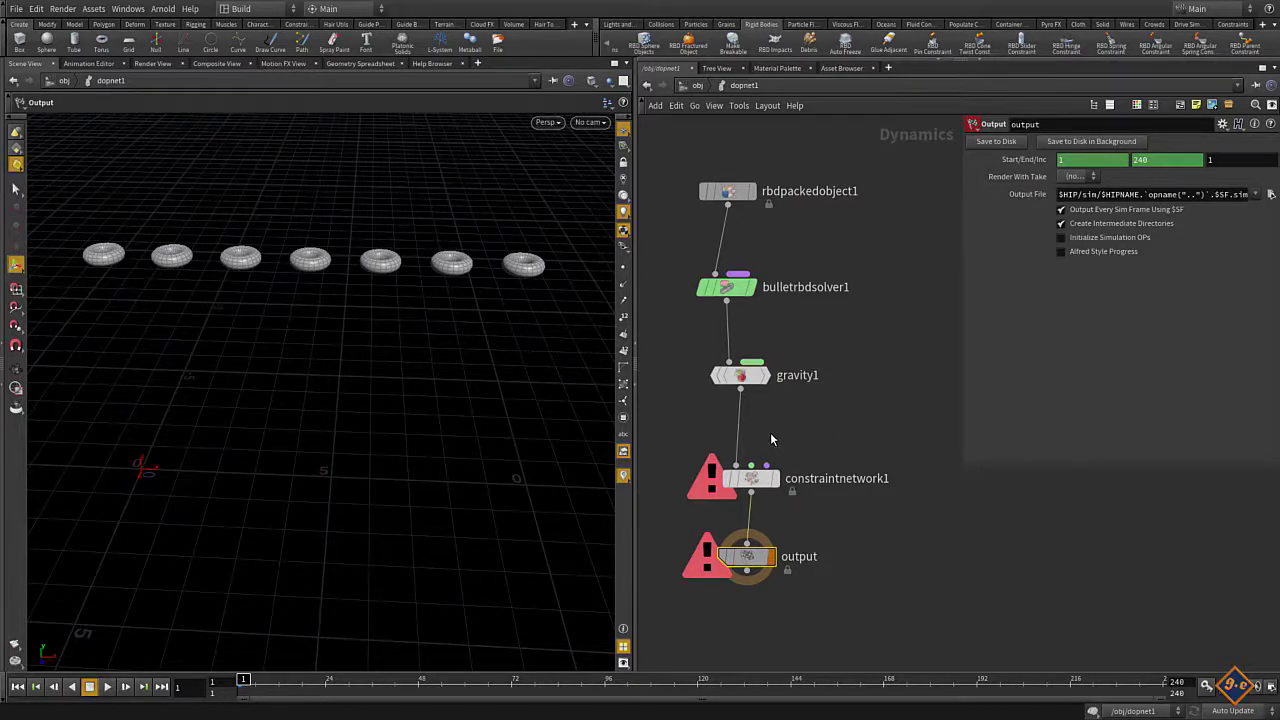
- Add a Spring Constraint Relationship beside gravity1 and wire it into constraintnetwork1's middle input
key("Tab")
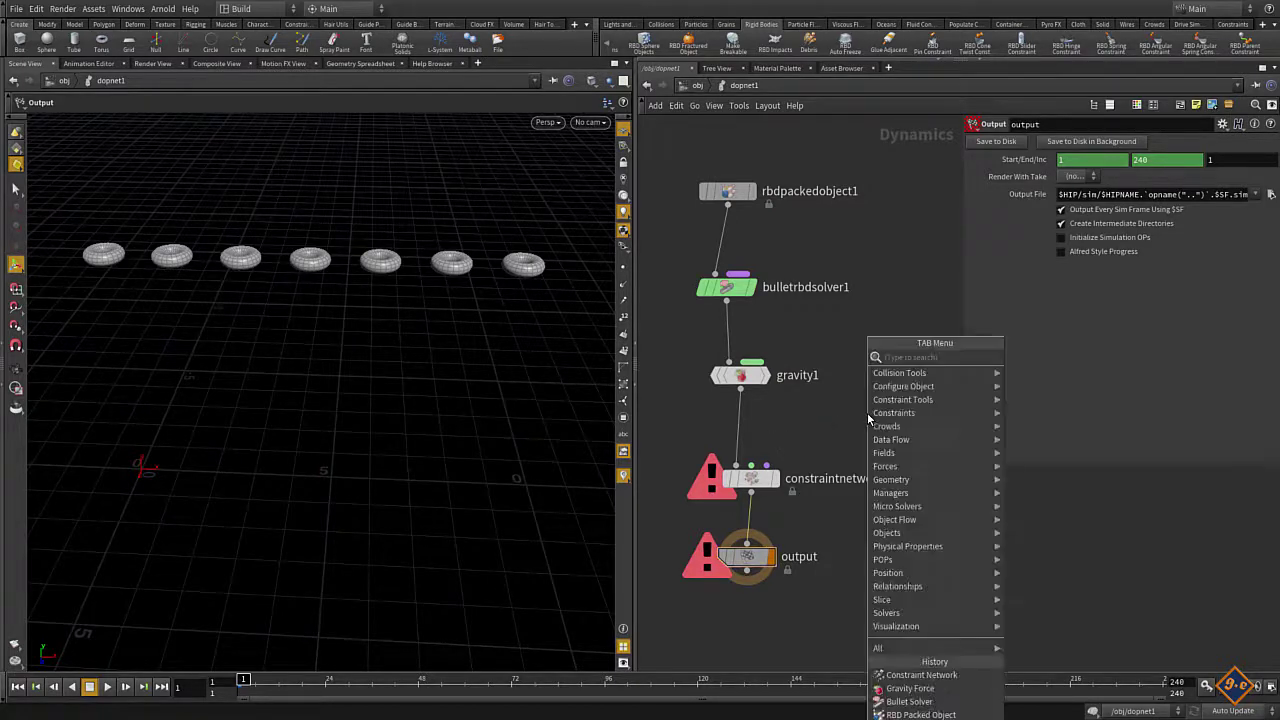
type("sp")
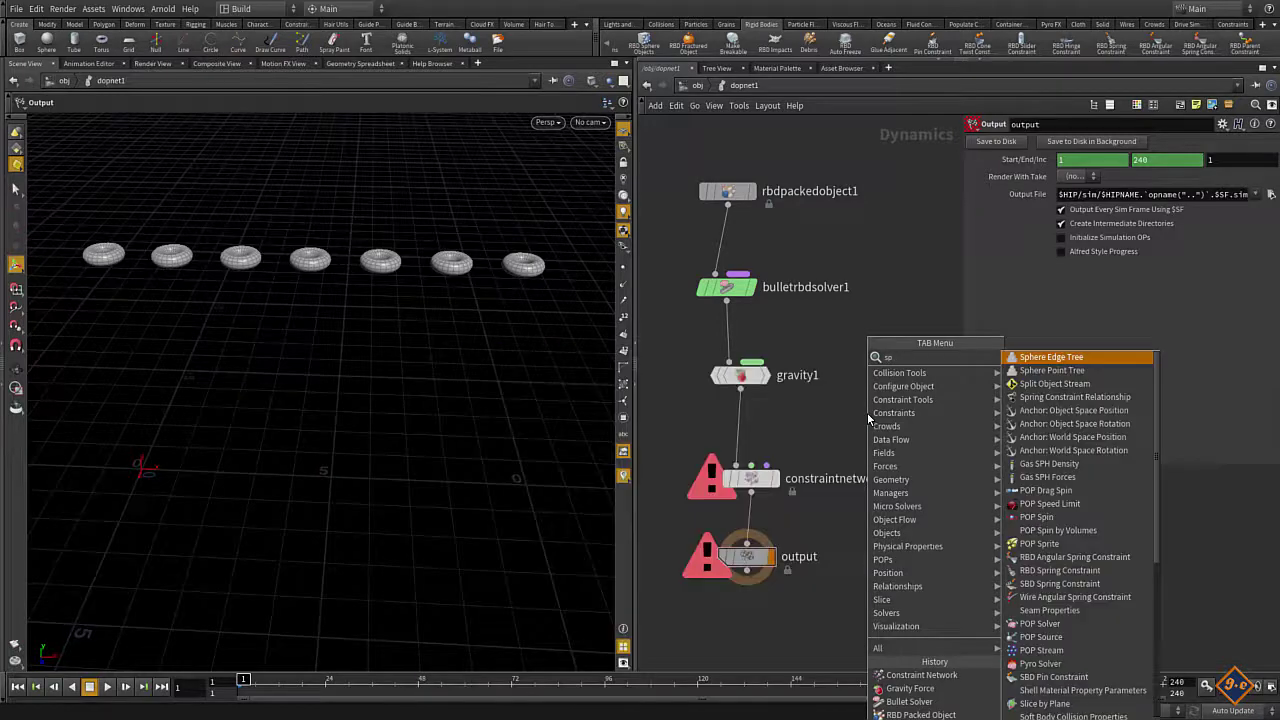
type(" r")
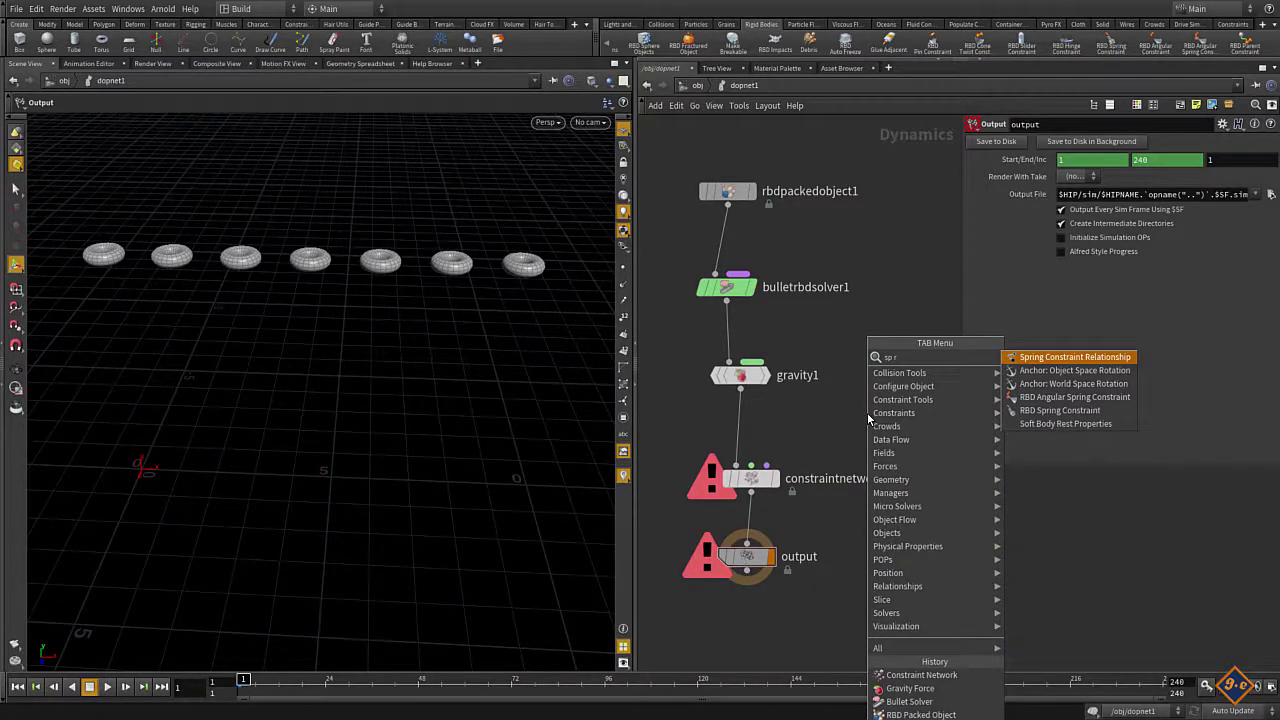
key("Return")
left_click(867, 412)
left_click_drag(867, 410, 875, 371)
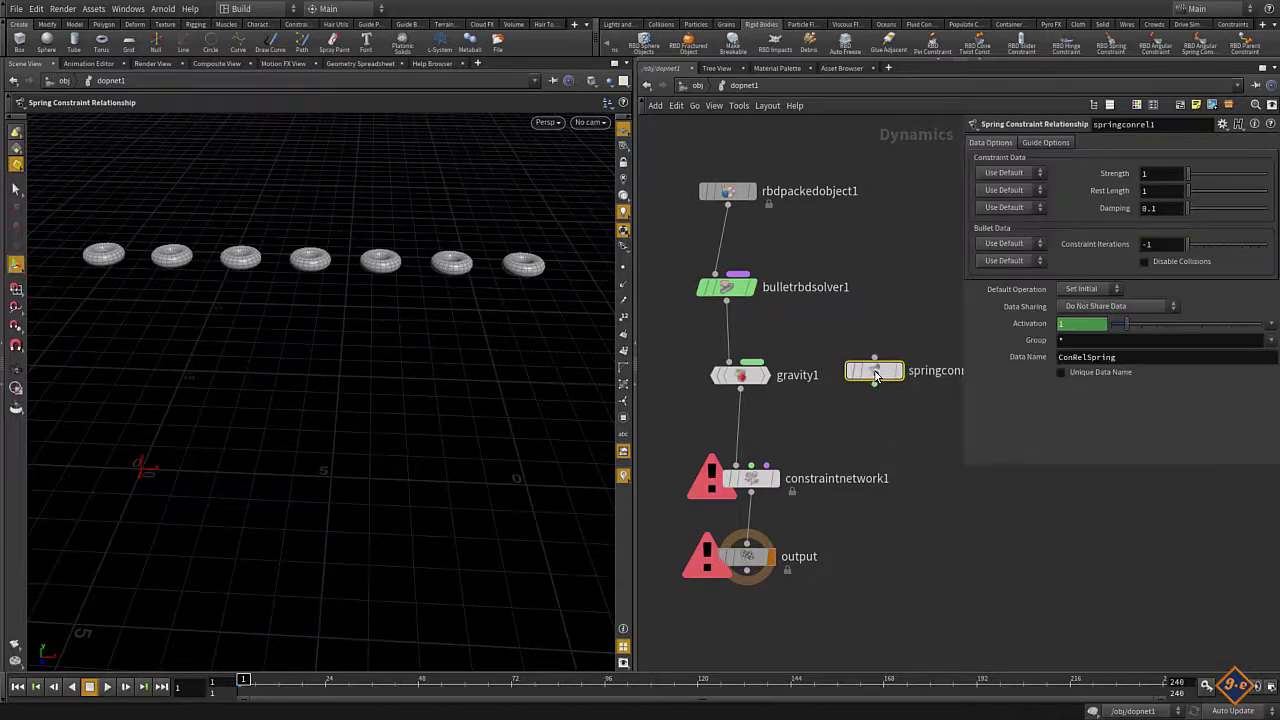
left_click(749, 465)
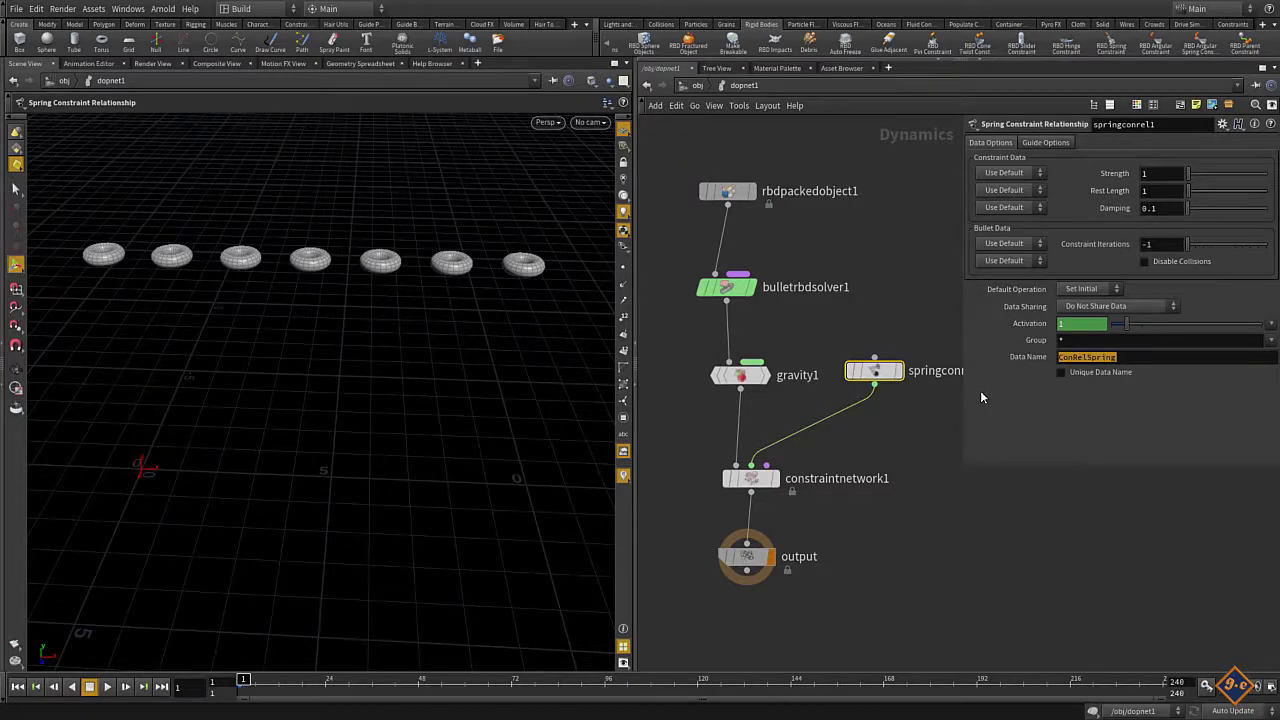
- Set springconrel1's Data Name to 'yaylanma' and open constraintnetwork1's geometry chooser
type("yayla")
key("BackSpace")
type("an")
type("ma")
key("Return")
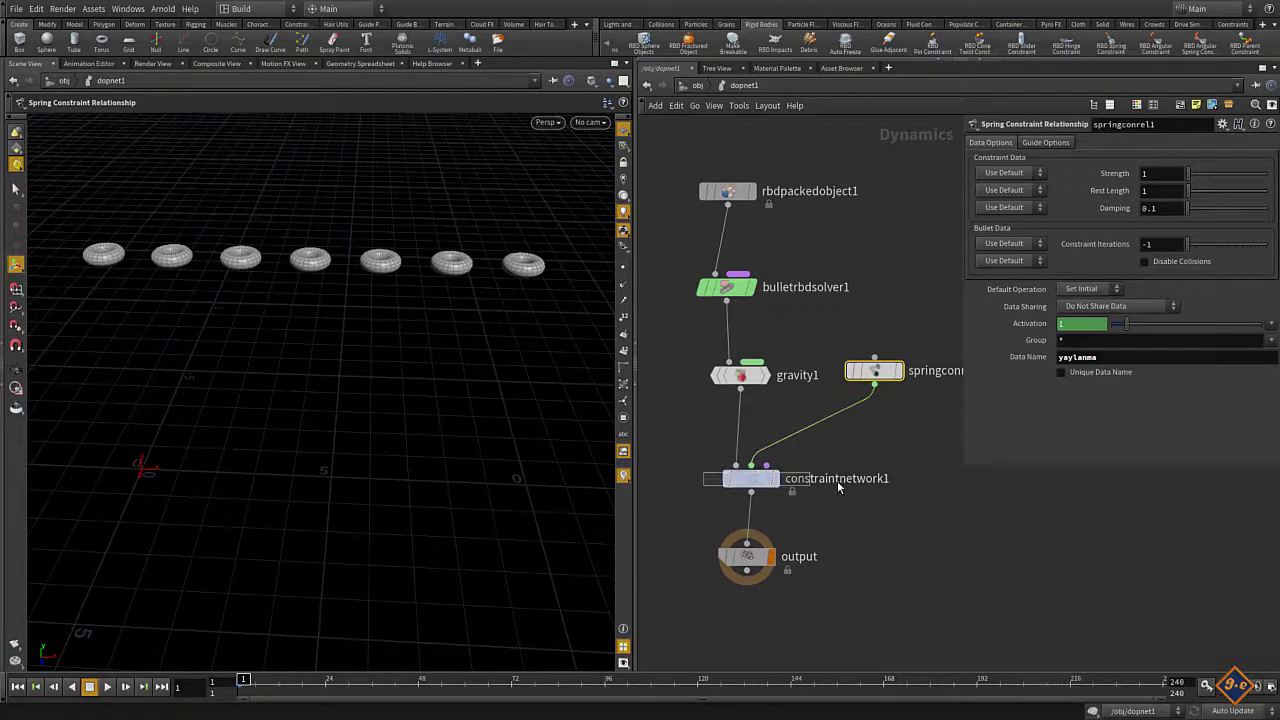
left_click(837, 481)
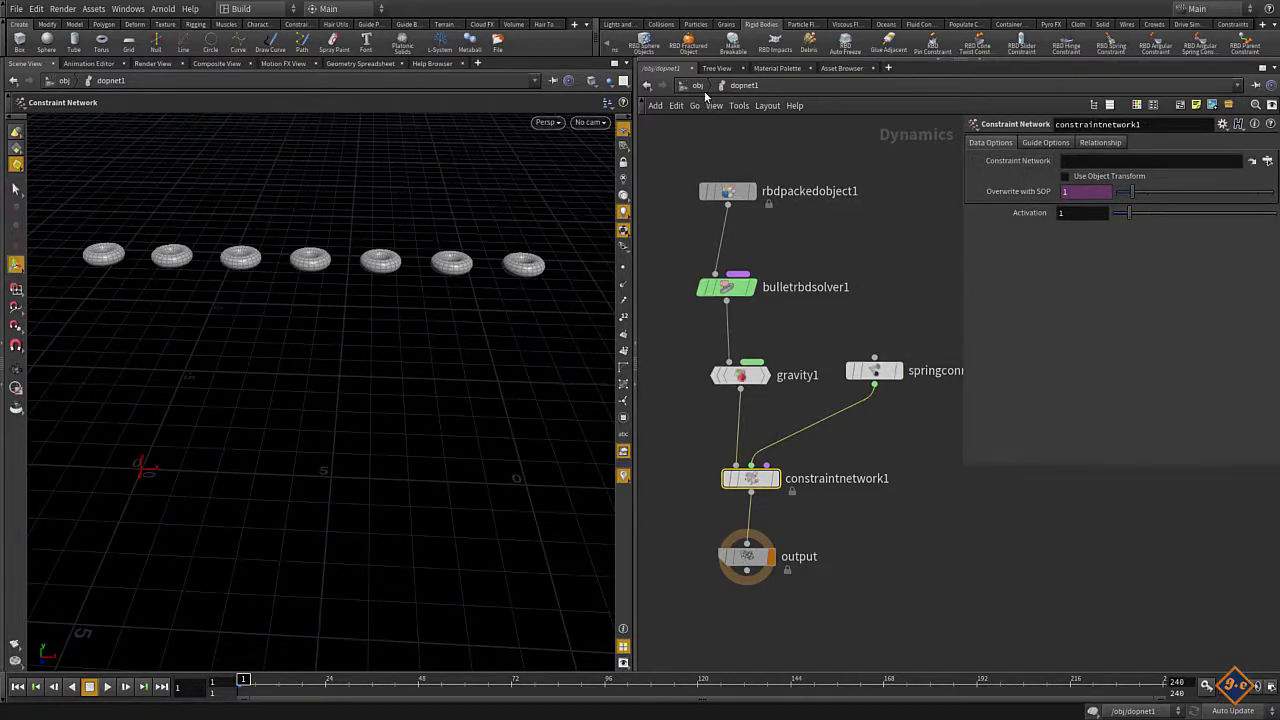
left_click(1267, 162)
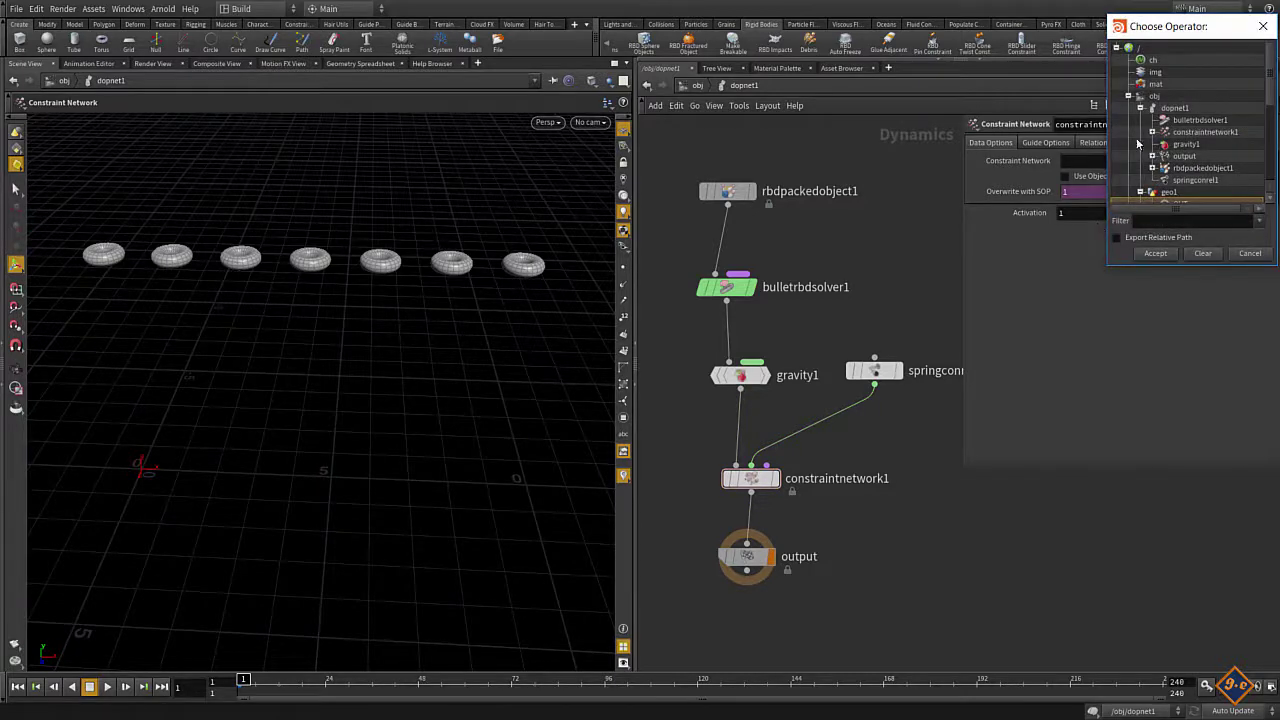
- Pick geo2's OUT node (../../geo2/OUT) as the constraint network geometry
left_click(1139, 108)
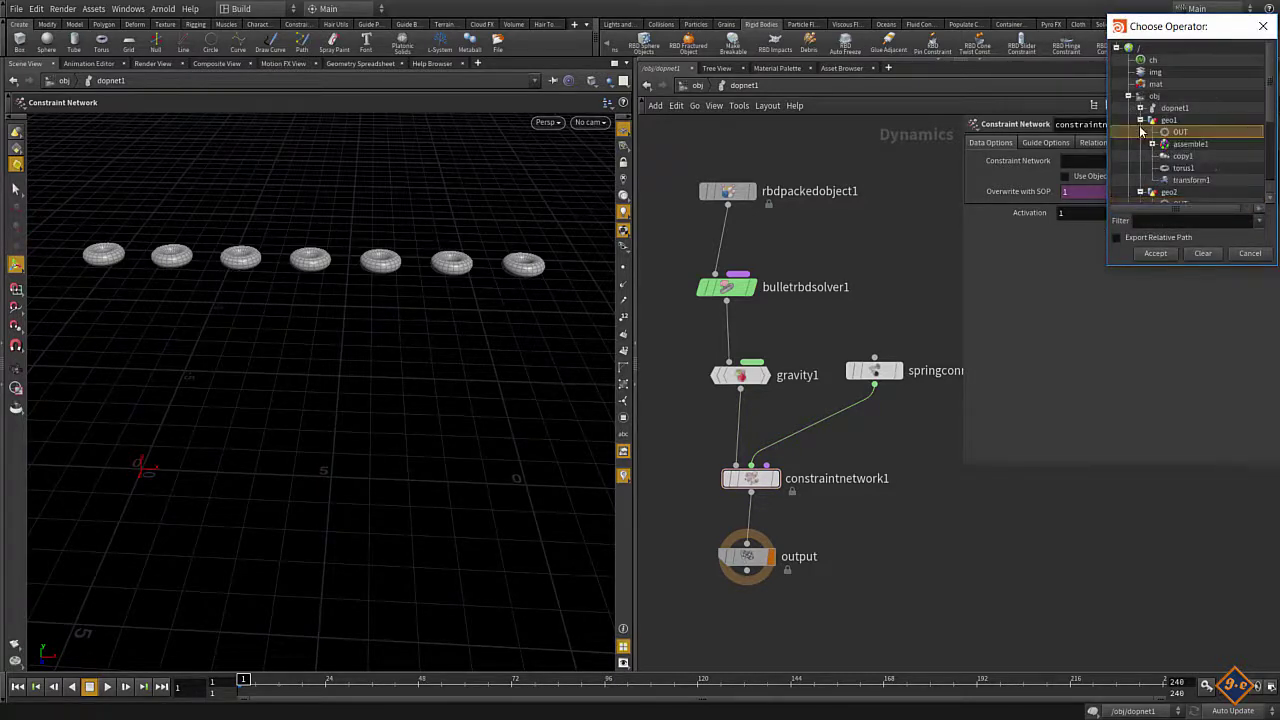
left_click(1140, 121)
left_click(1177, 145)
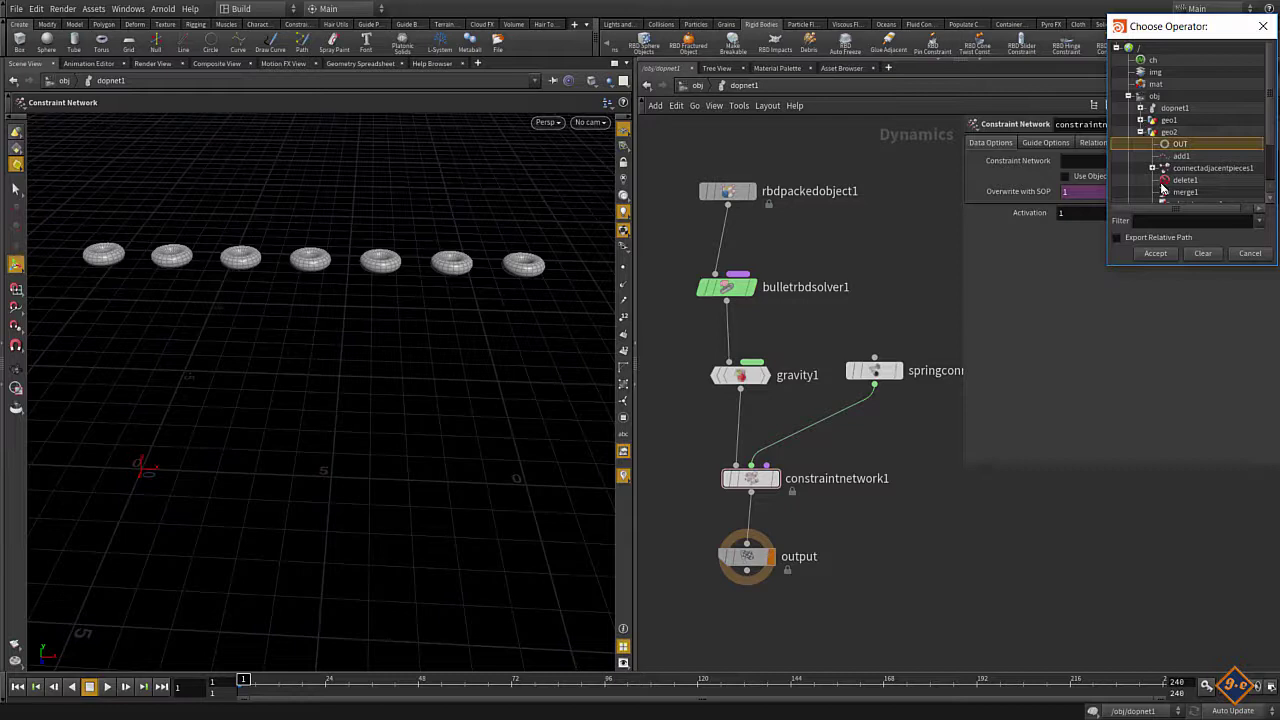
left_click(1153, 253)
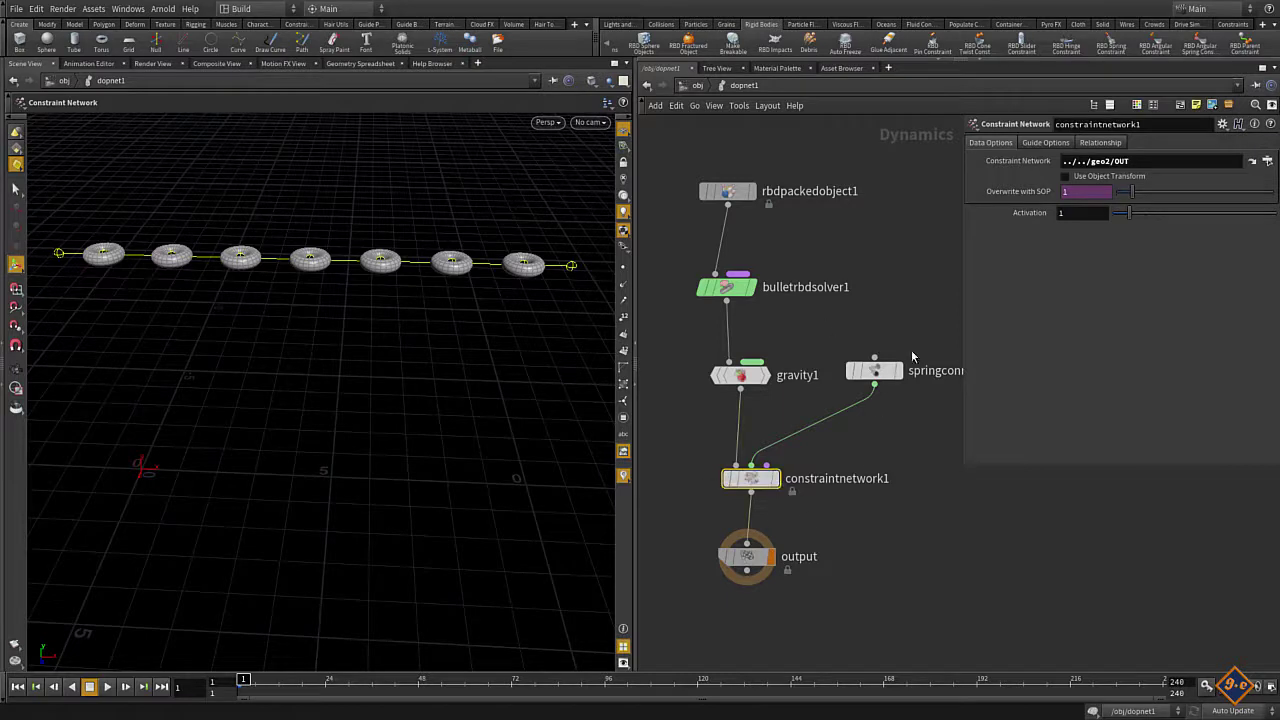
- With spring Strength at 10000, replay from frame 1 and stop once the chain sags into a U
left_click_drag(866, 324, 905, 421)
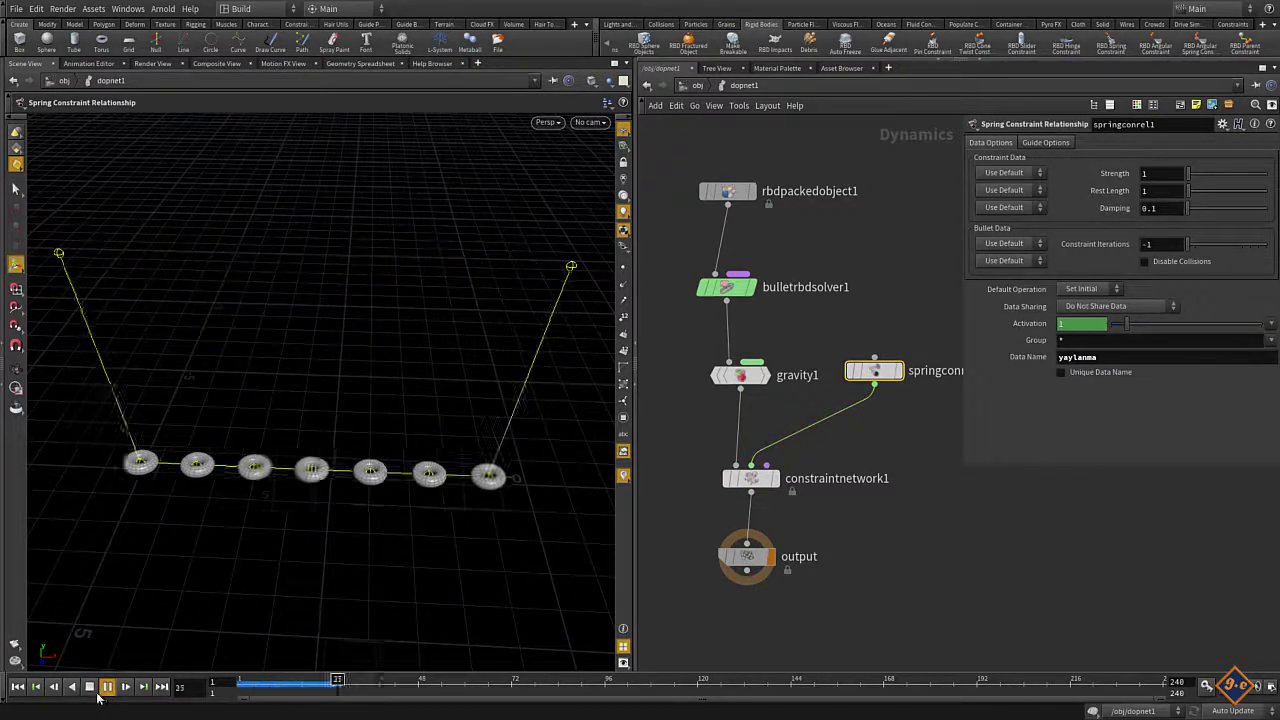
left_click(108, 690)
type("0000")
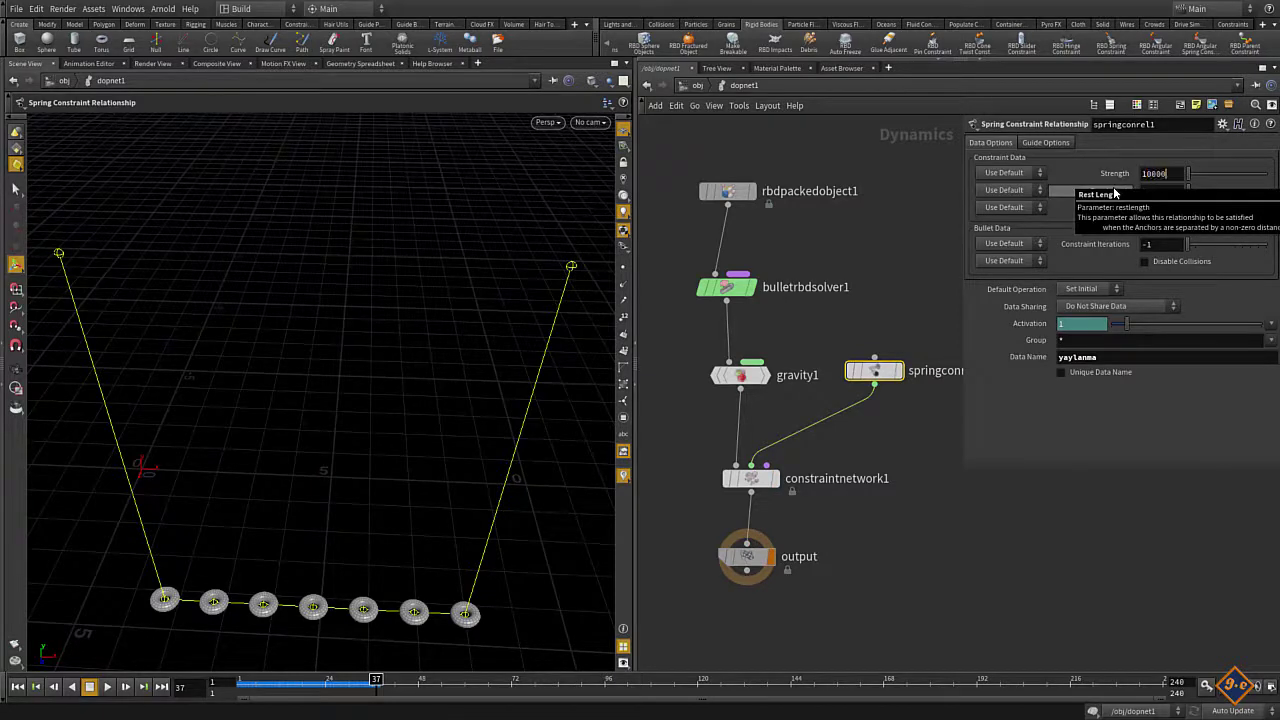
left_click(18, 687)
left_click(106, 688)
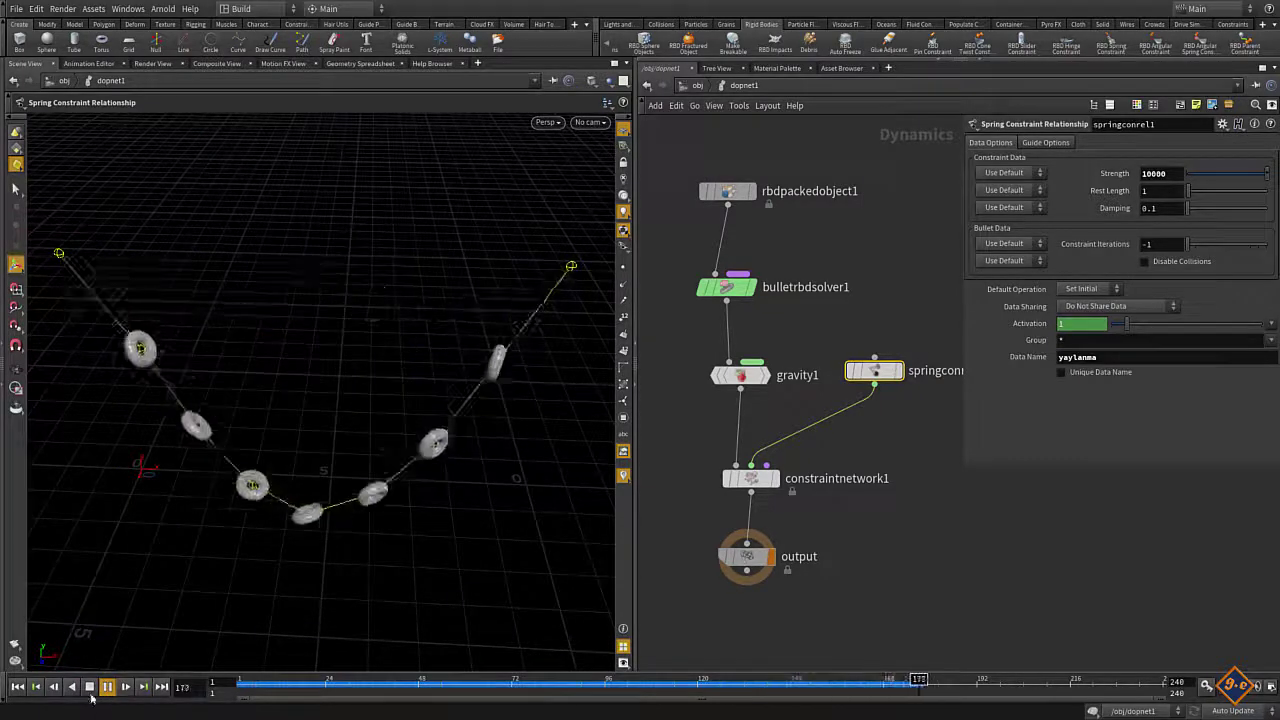
left_click(89, 687)
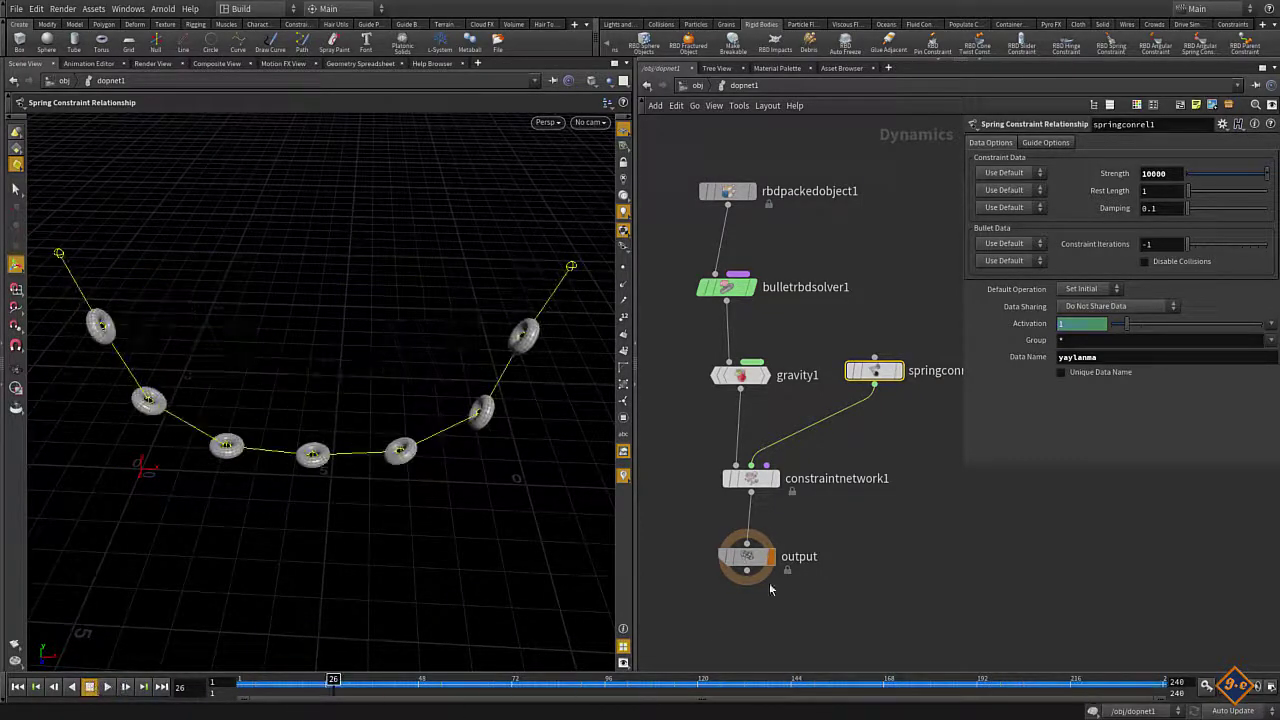
- Add a Static Solver node to the DOP network
key("h")
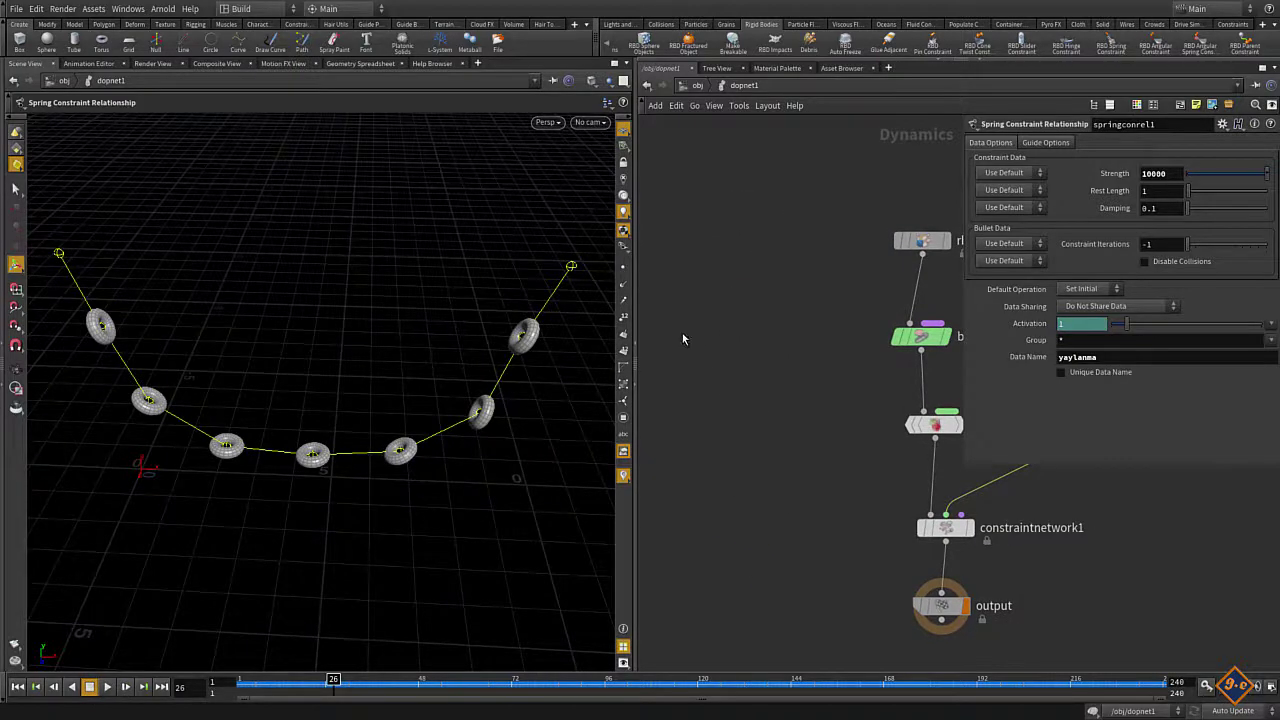
key("Tab")
type("st")
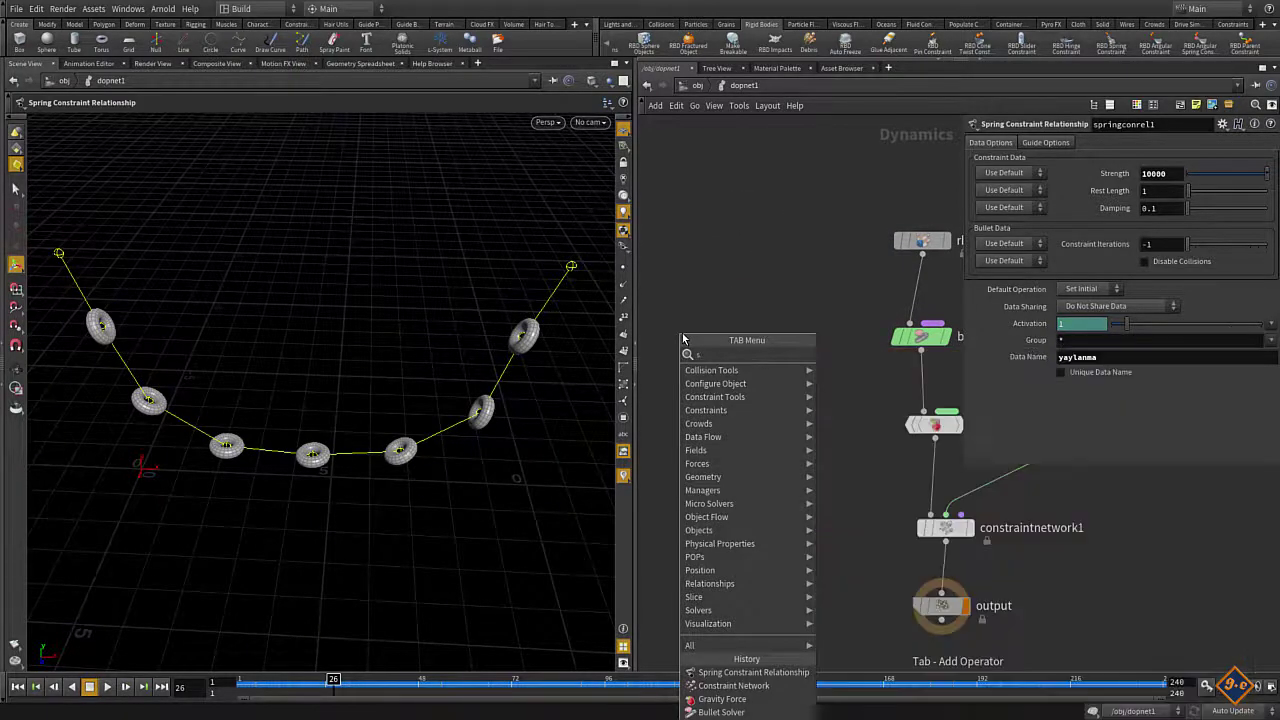
key("Return")
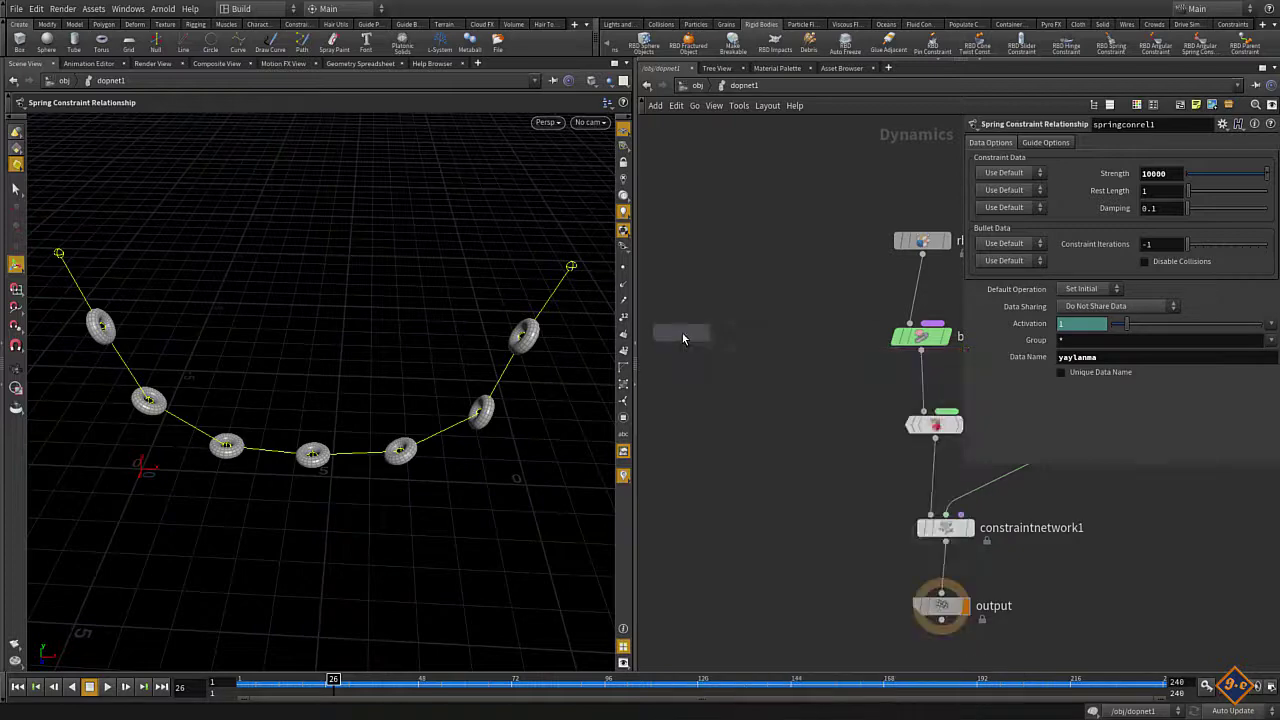
left_click(718, 352)
- Add a Ground Plane above it and wire groundplane1 into staticsolver1
key("Tab")
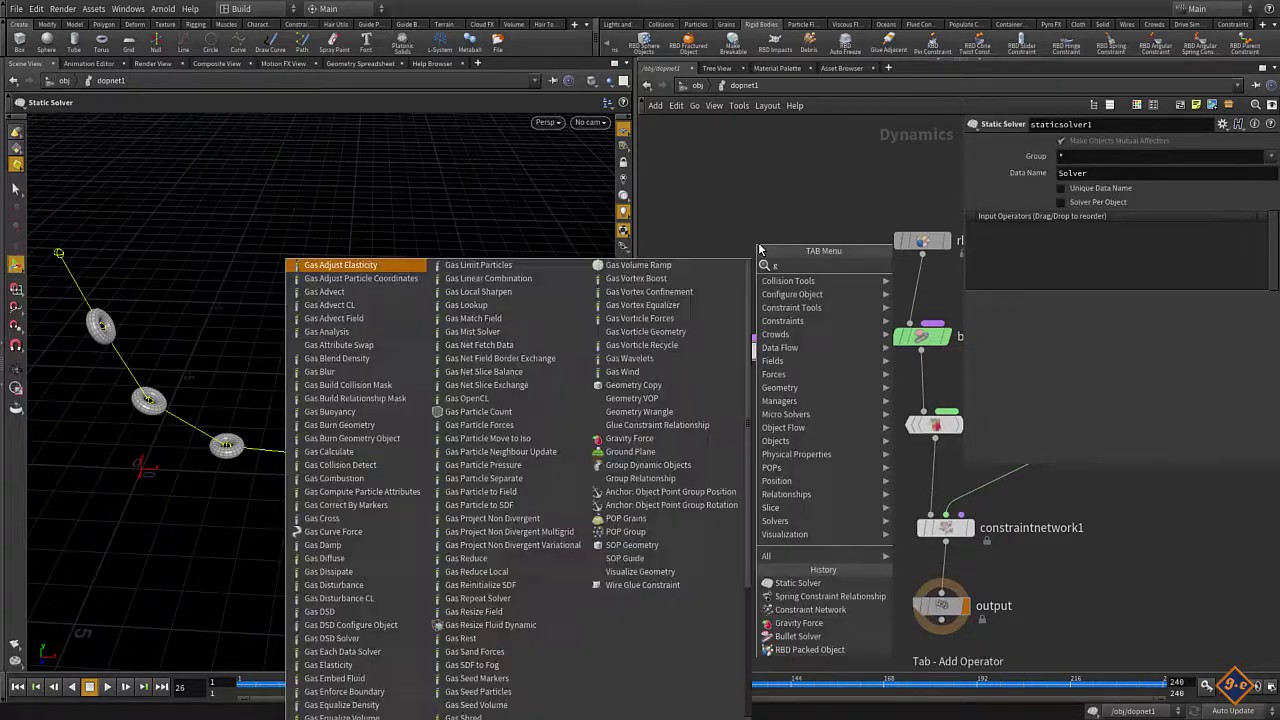
type("gr")
key("Return")
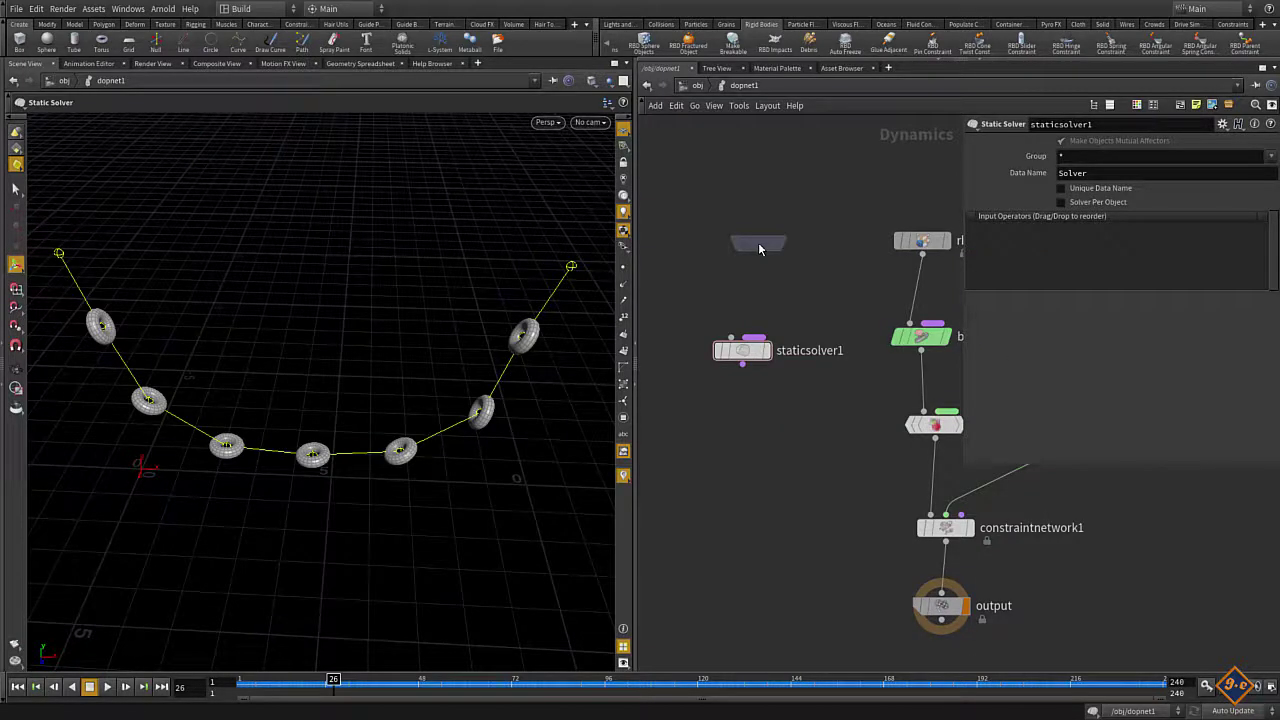
left_click(758, 242)
mouse_move(758, 256)
left_mouse_down()
mouse_move(742, 342)
mouse_move(801, 380)
left_mouse_up()
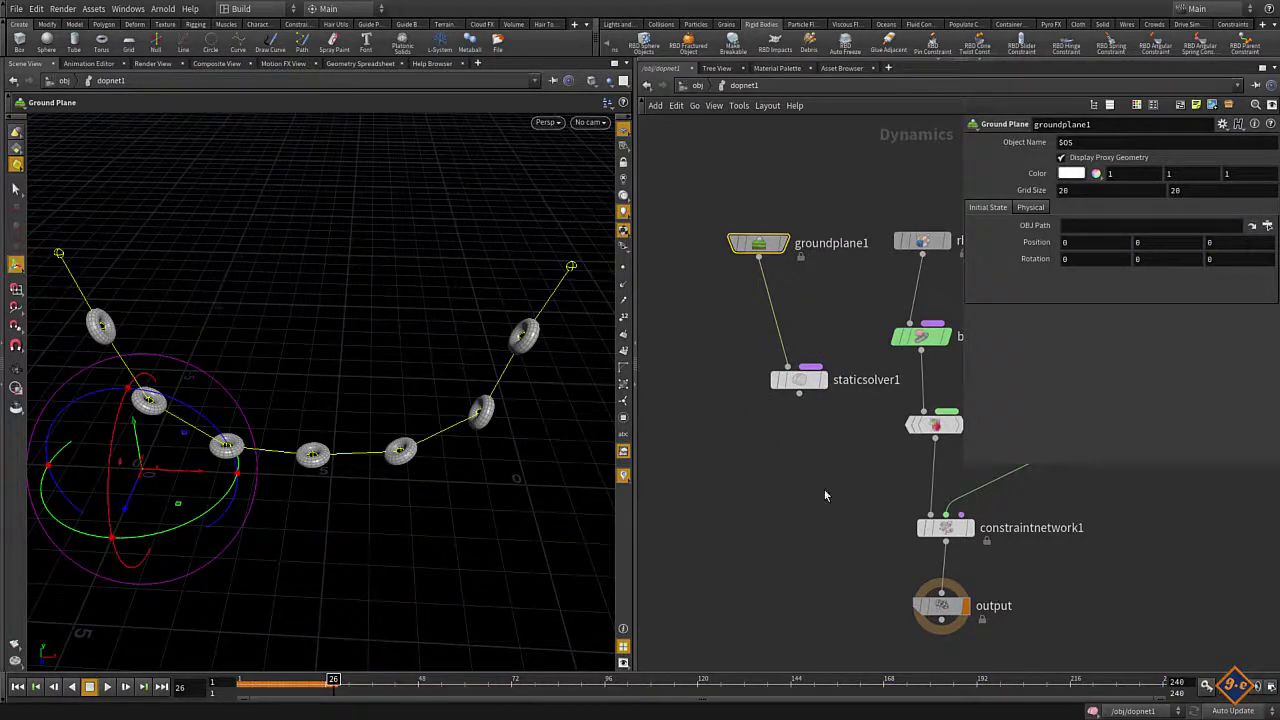
- Insert merge1 between bulletrbdsolver1 and gravity1, with staticsolver1 as its first input
key("h")
key("Tab")
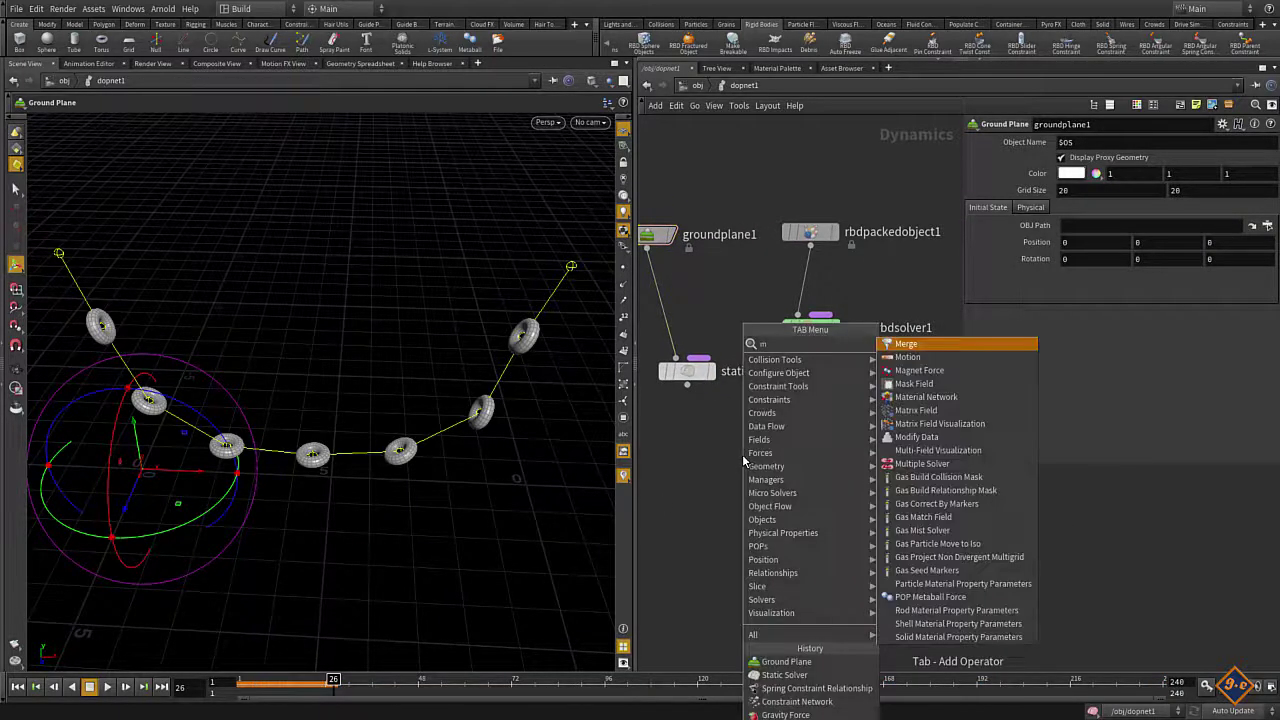
key("Escape")
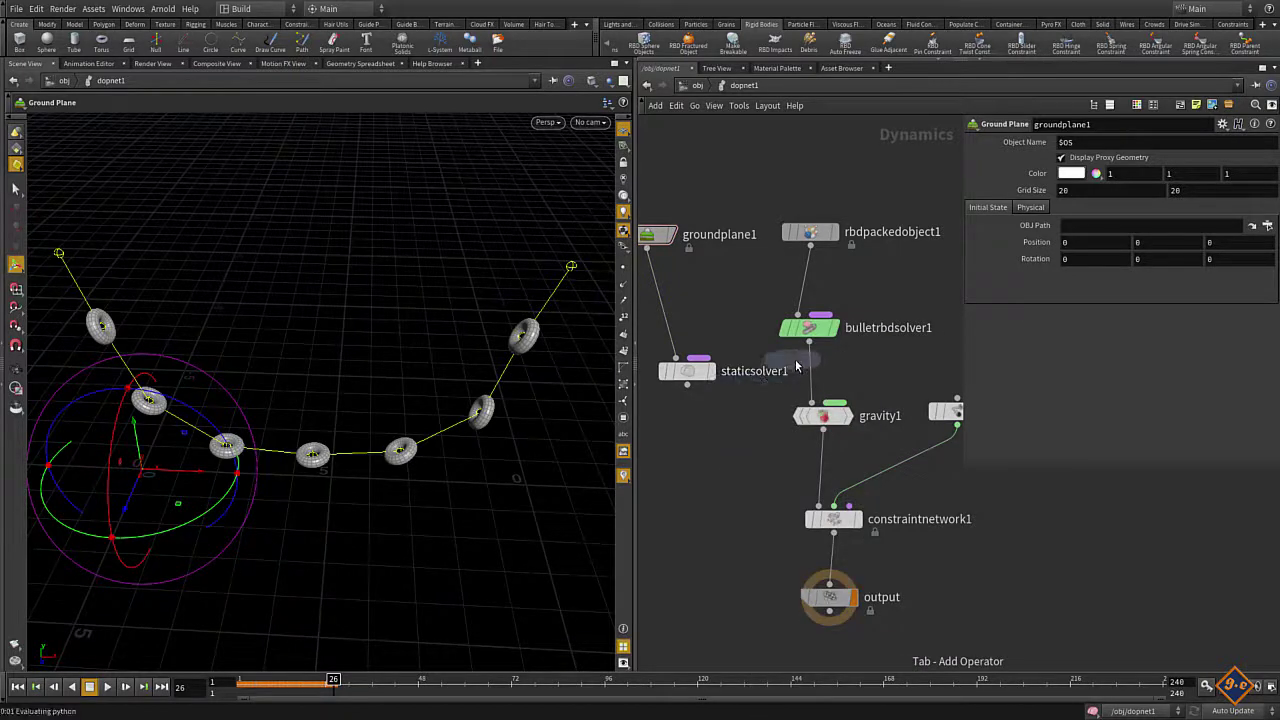
left_click(806, 385)
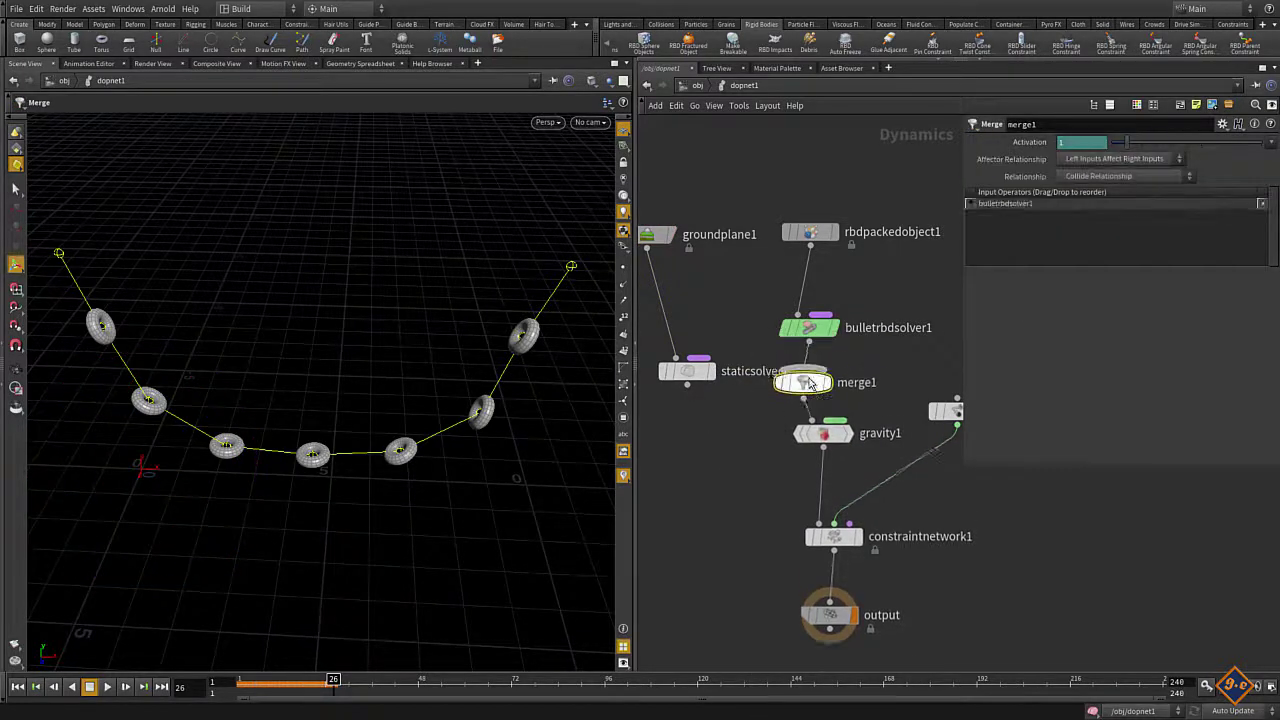
left_click(798, 386)
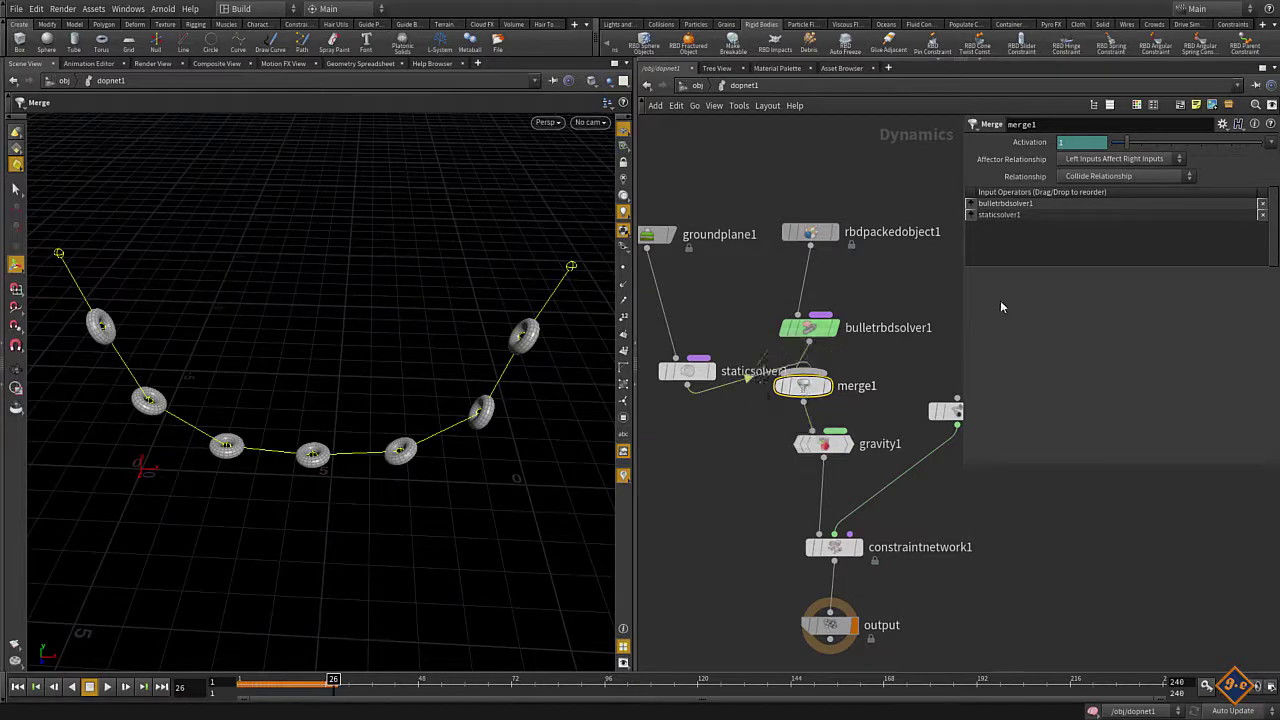
left_click_drag(972, 203, 975, 222)
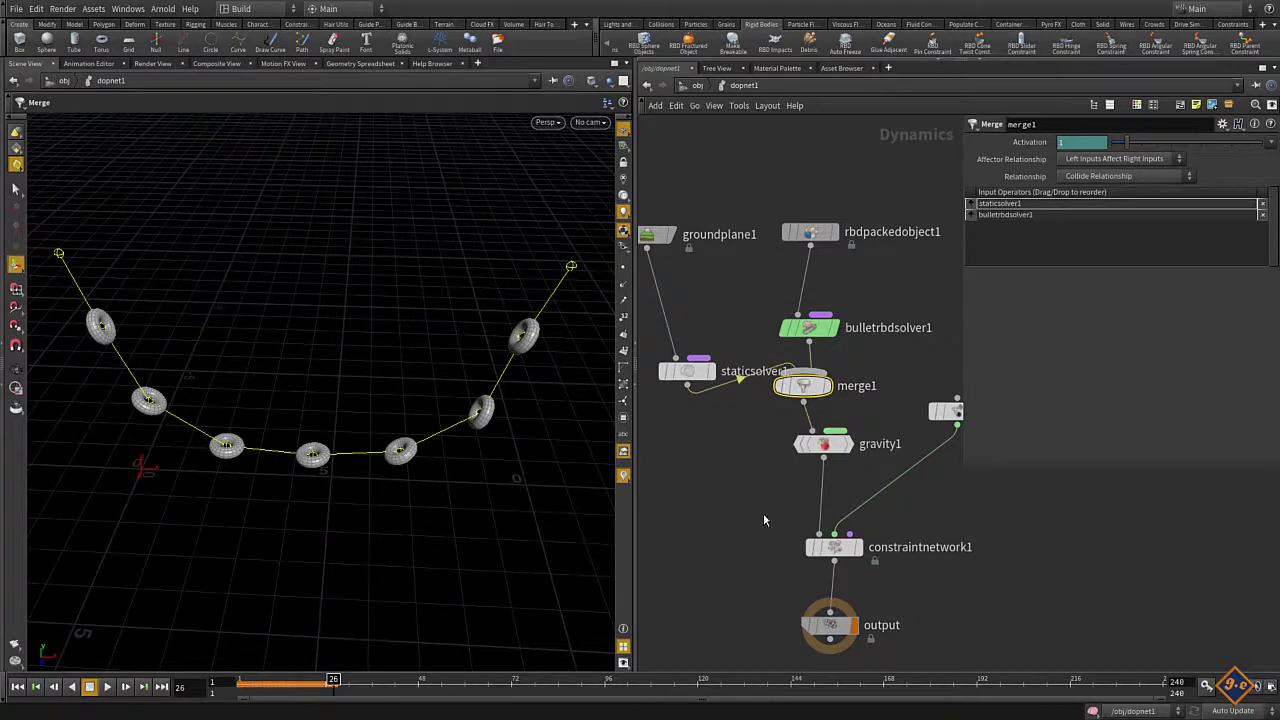
- Rewind to frame 1 and tilt the view low to see the ground plane under the tori
middle_click_drag(763, 519, 725, 435)
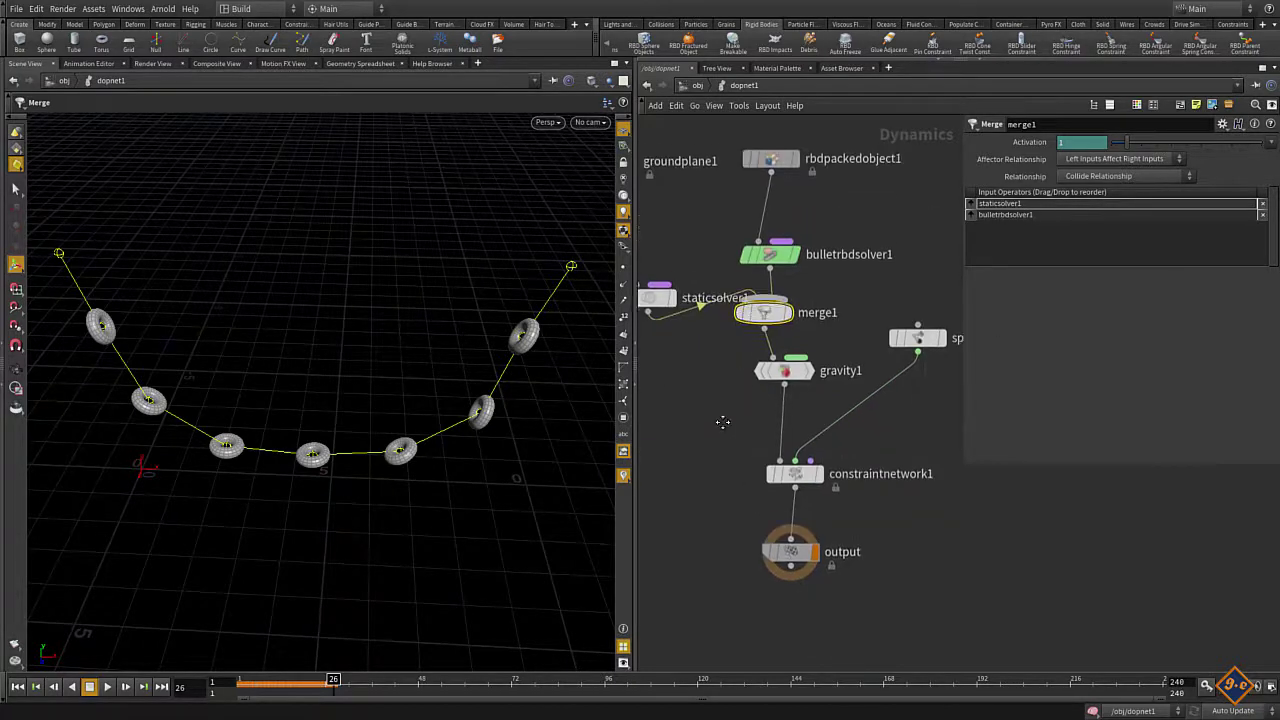
left_click(16, 688)
mouse_move(289, 465)
left_mouse_down()
mouse_move(325, 523)
mouse_move(289, 517)
left_mouse_up()
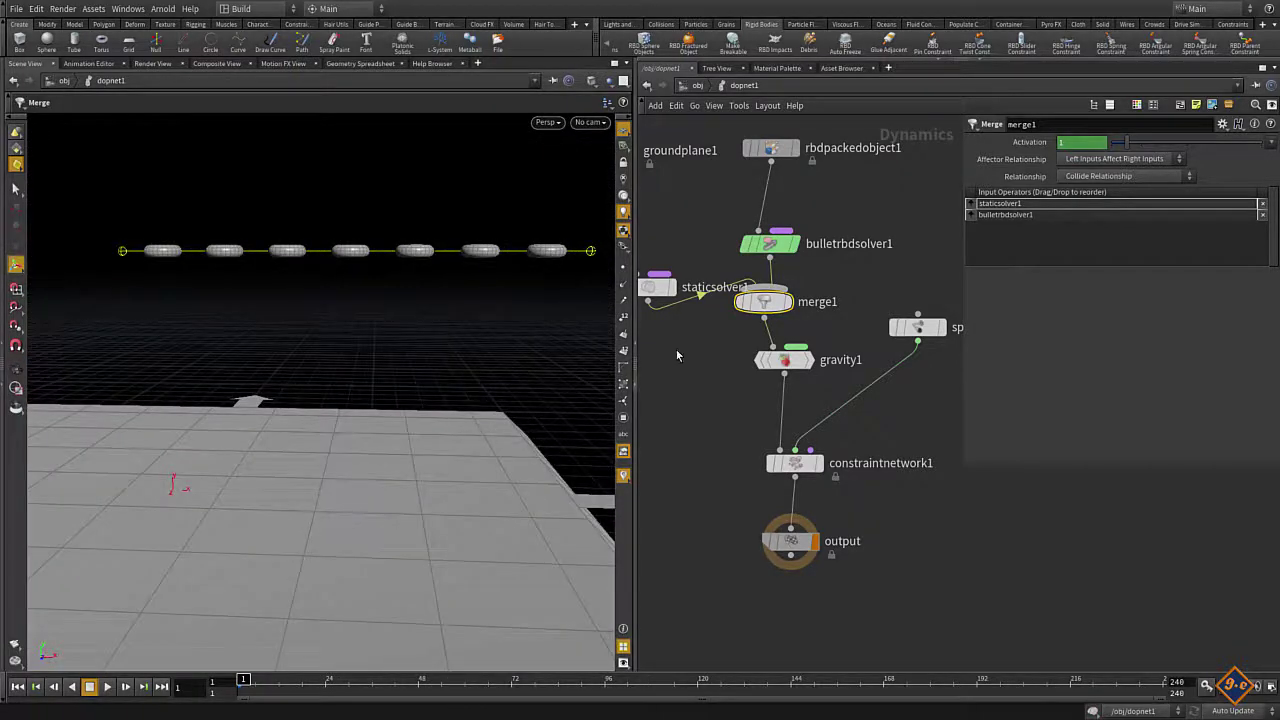
- Raise groundplane1's Position Y to 2 and play the simulation
middle_click_drag(716, 237, 784, 325)
left_click_drag(658, 195, 697, 258)
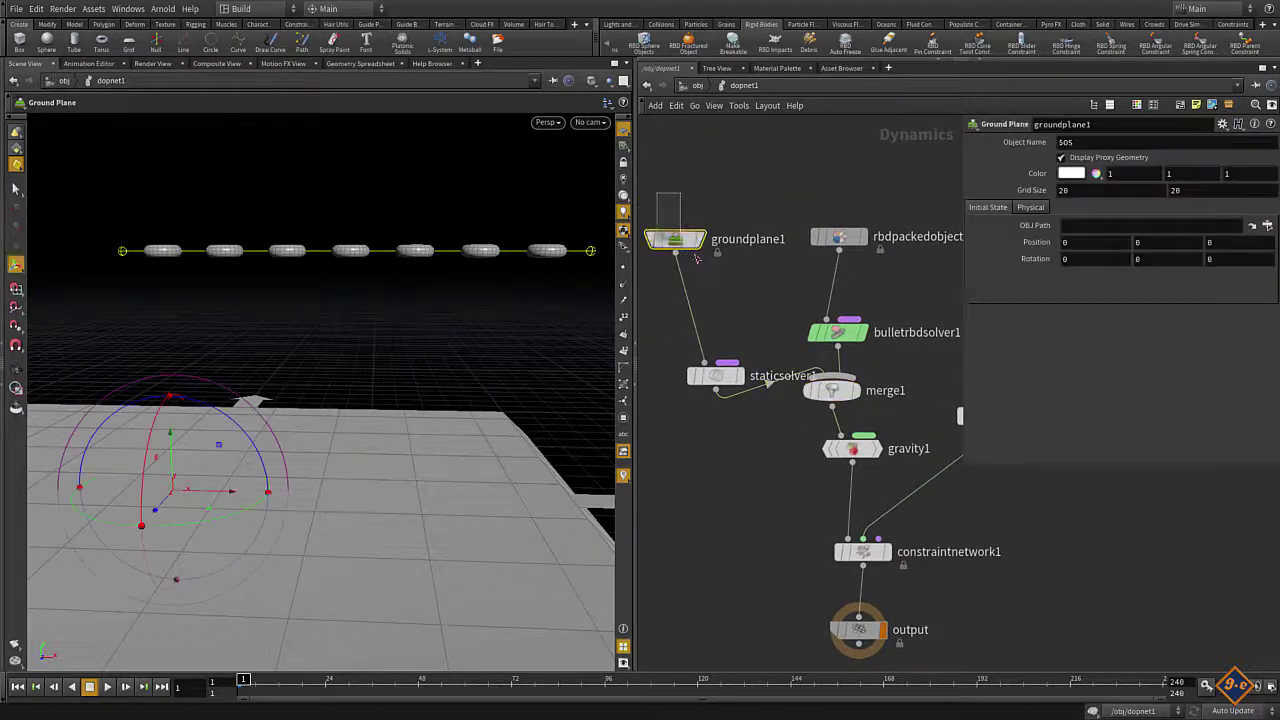
middle_click_drag(1150, 242, 1227, 242)
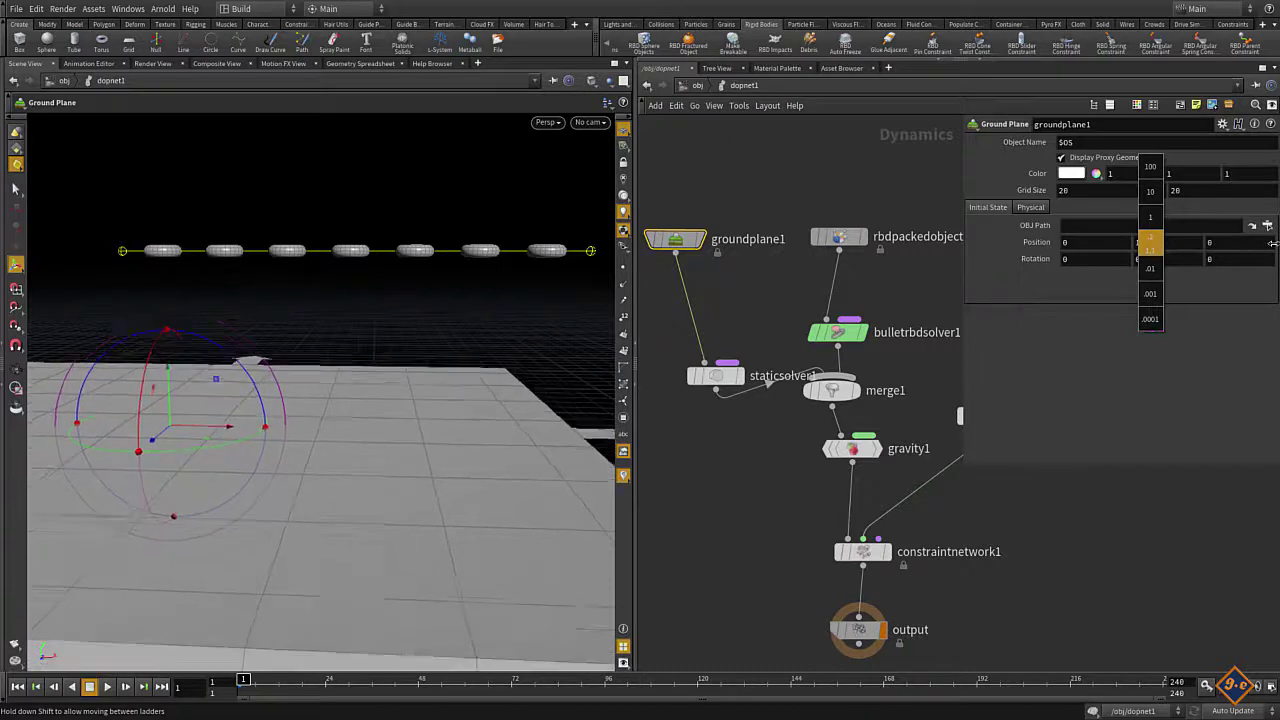
middle_click_drag(1236, 242, 1245, 242)
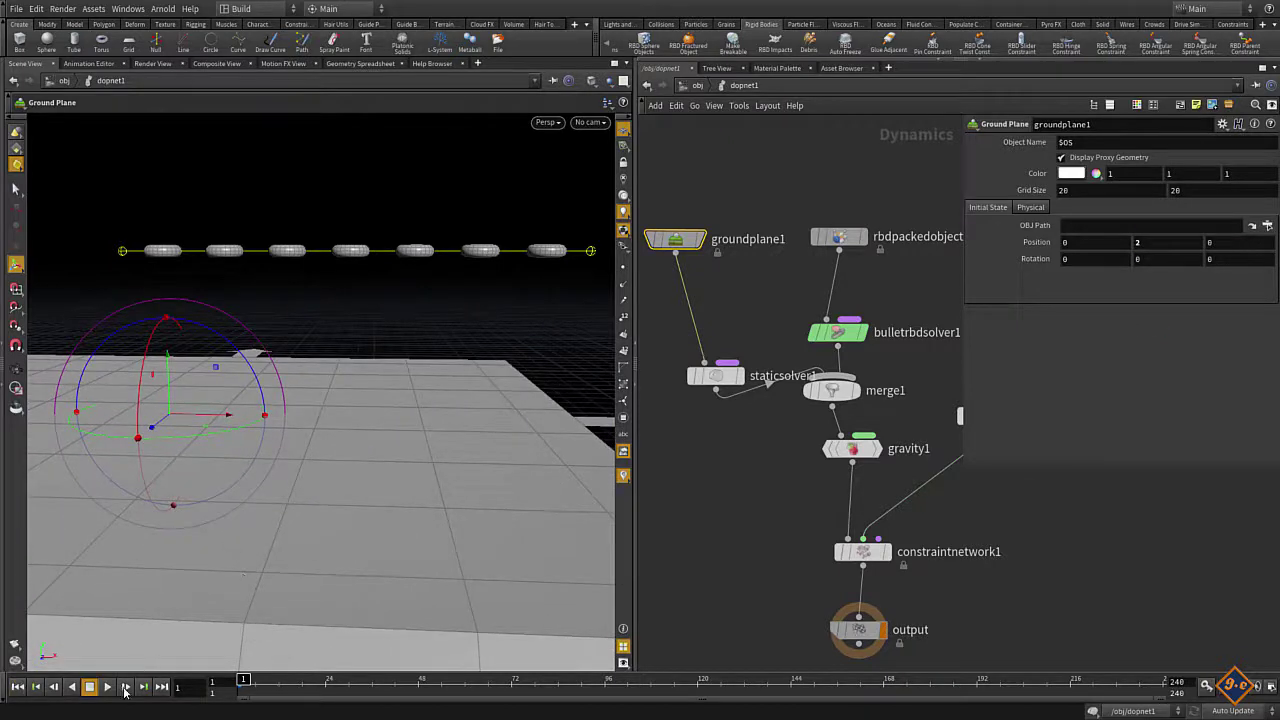
left_click(108, 687)
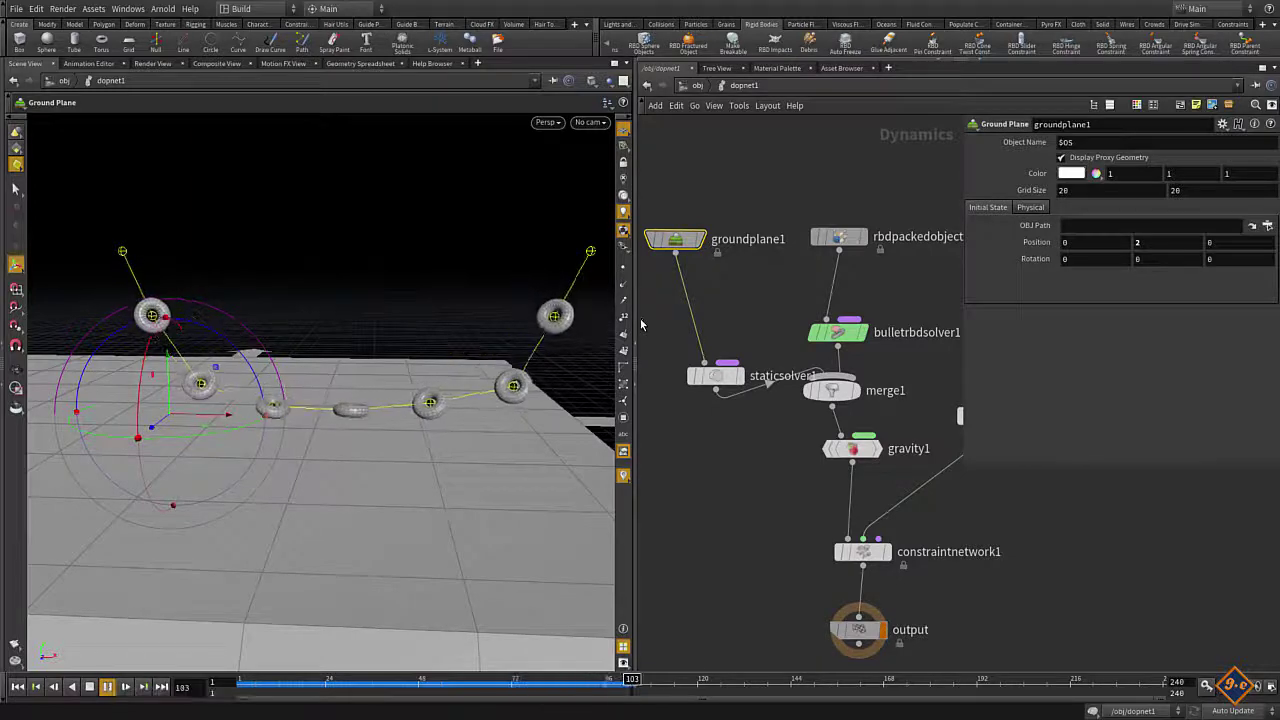
- Maximize the Scene View and orbit to see both anchors and the chain above the floor
left_click(637, 386)
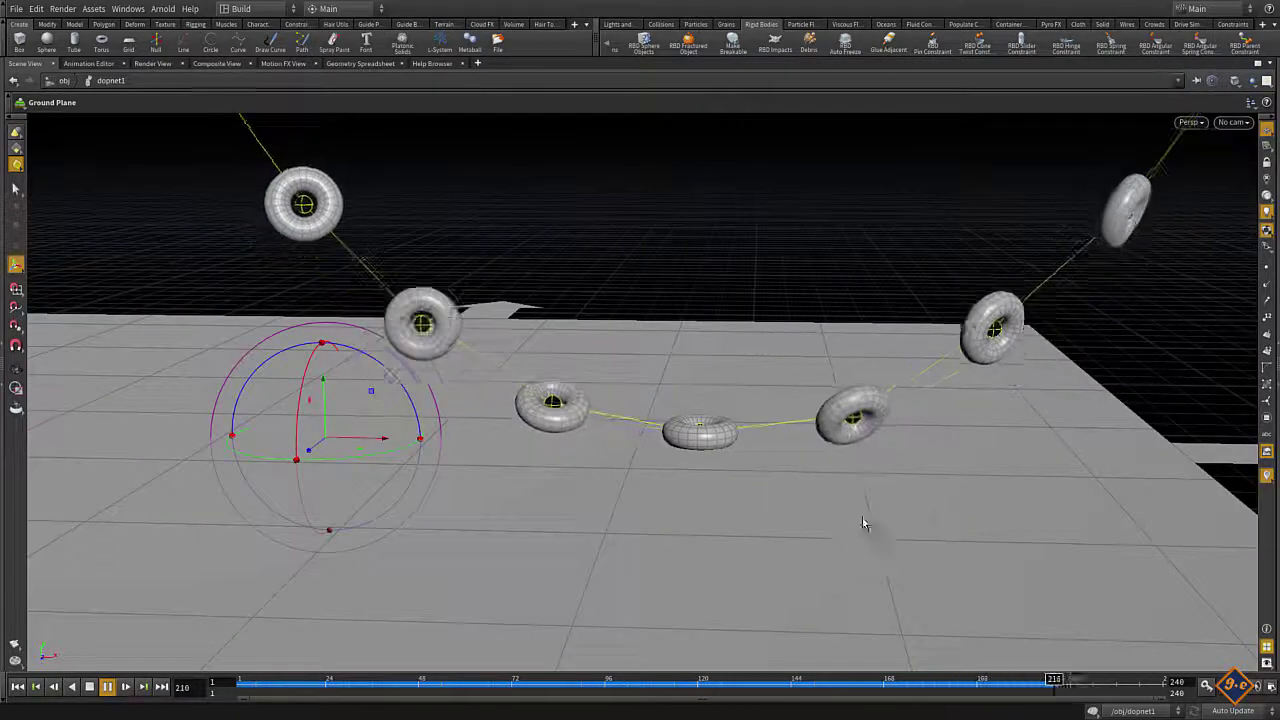
mouse_move(846, 523)
left_mouse_down()
mouse_move(808, 514)
mouse_move(600, 546)
mouse_move(612, 553)
mouse_move(608, 523)
mouse_move(617, 543)
mouse_move(643, 517)
mouse_move(530, 529)
mouse_move(629, 451)
mouse_move(614, 529)
mouse_move(557, 551)
mouse_move(677, 523)
mouse_move(586, 486)
mouse_move(557, 509)
left_mouse_up()
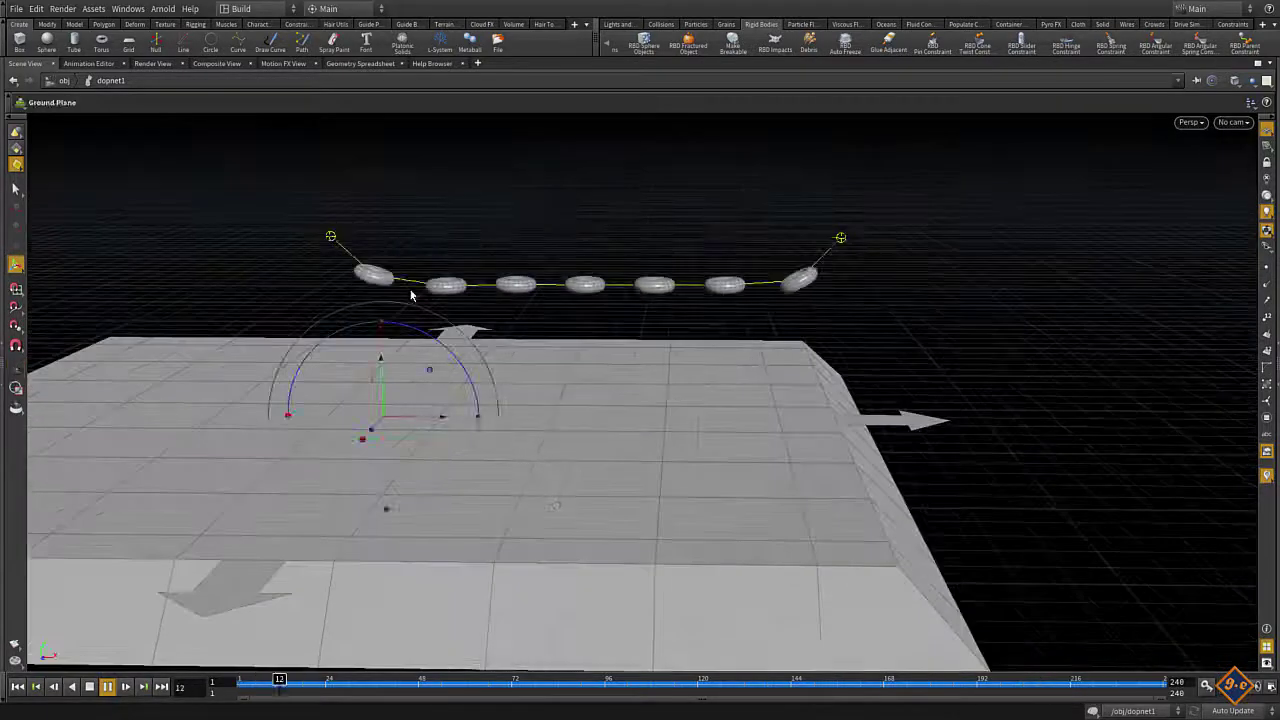